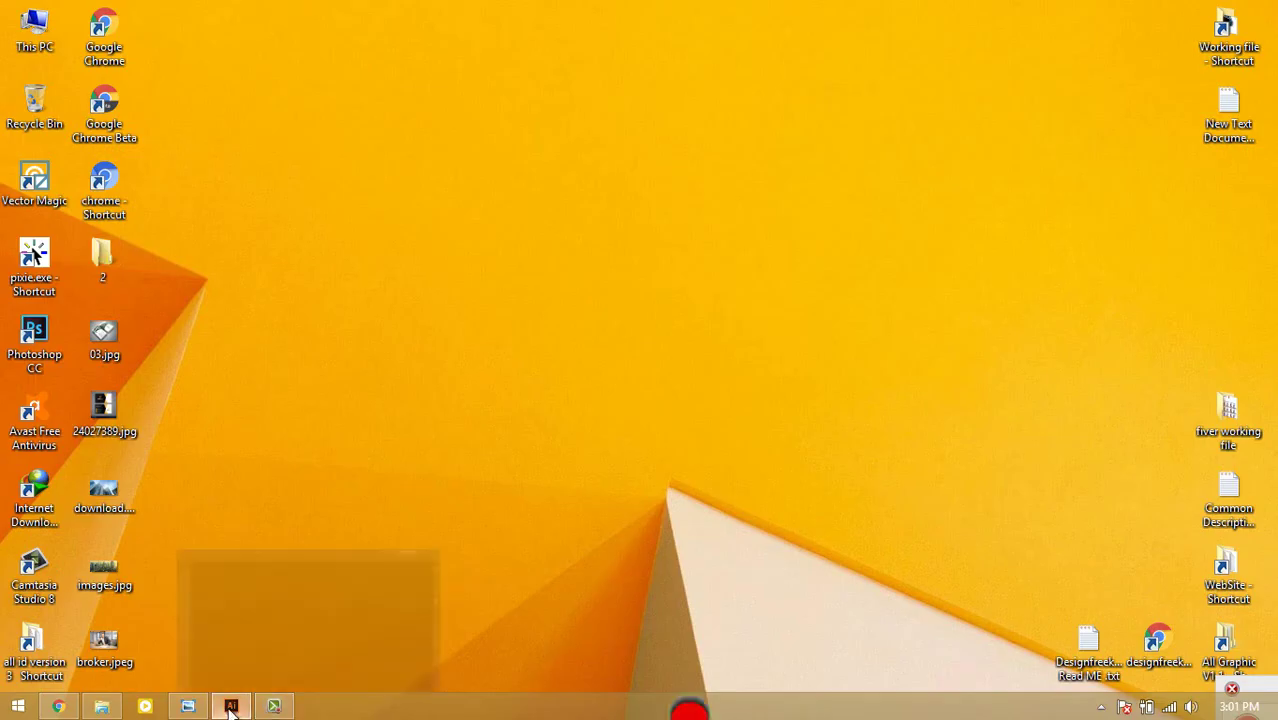
- Create a new document with two side-by-side artboards and fit both in the window
{"action": "left_click", "coordinate": [231, 706]}
{"action": "key", "text": "ctrl+n"}
{"action": "key", "text": "Return"}
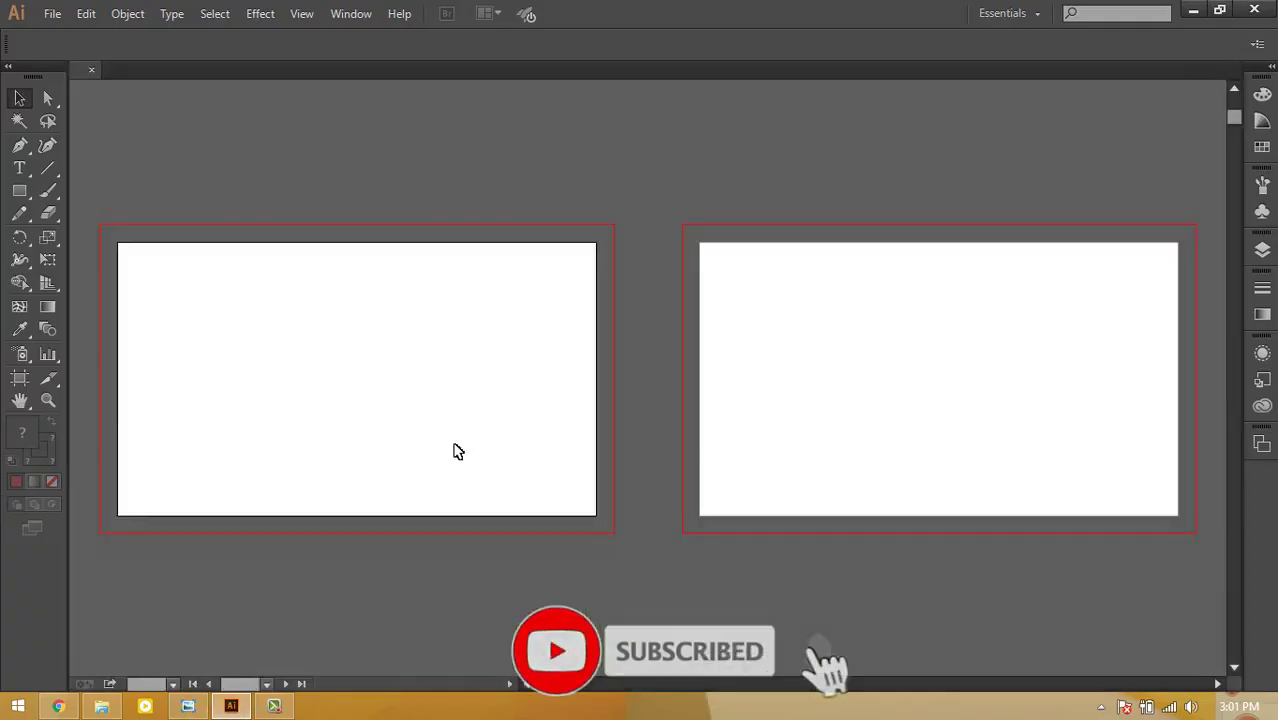
{"action": "left_click_drag", "start_coordinate": [342, 189], "coordinate": [439, 208]}
{"action": "key", "text": "ctrl+alt+0"}
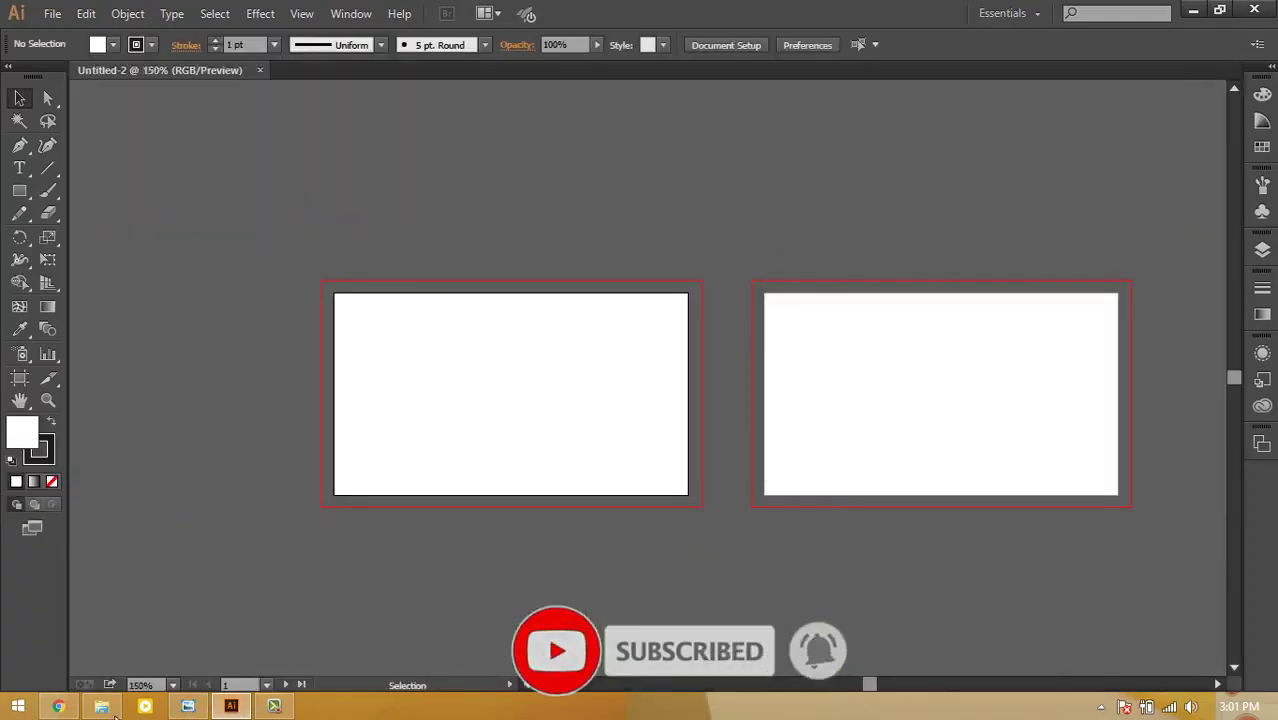
- Check the reference card image, then start a Pen path at the first artboard's top edge
{"action": "left_click", "coordinate": [187, 706]}
{"action": "left_click", "coordinate": [187, 706]}
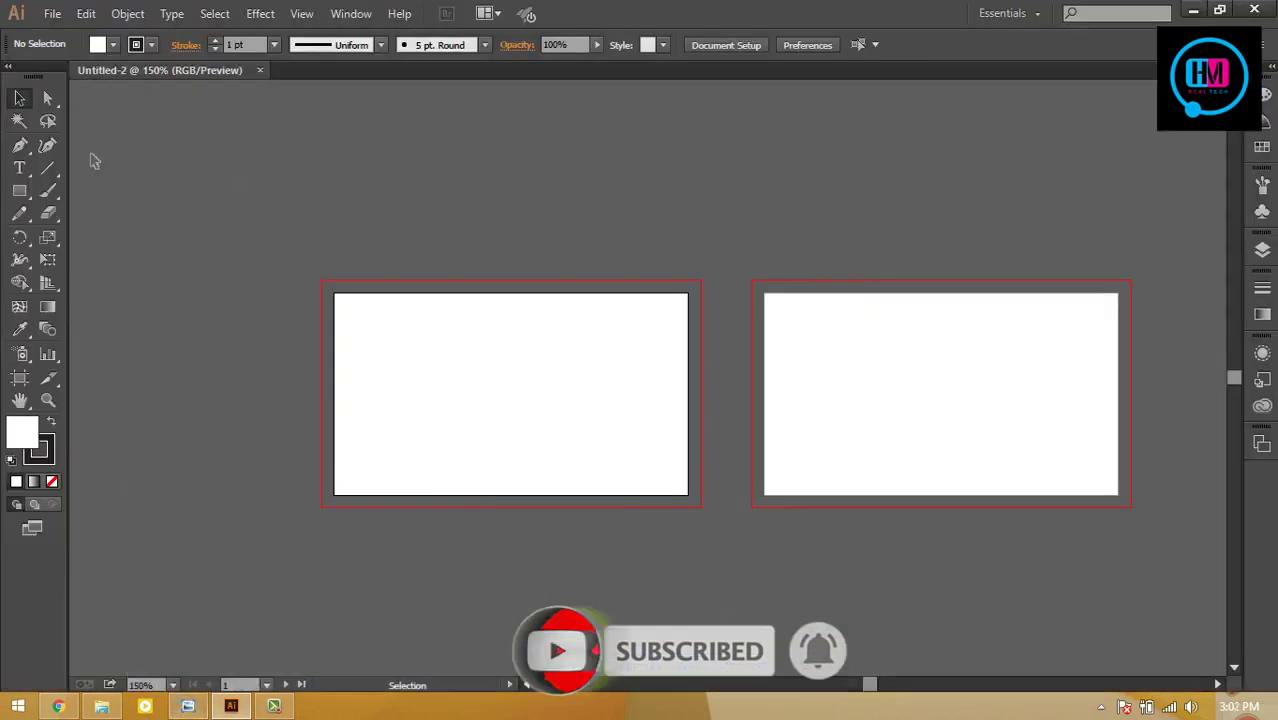
{"action": "left_click", "coordinate": [19, 144]}
{"action": "left_click", "coordinate": [395, 293]}
- Draw a closed curved vertical band down the left side of the first artboard
{"action": "left_click_drag", "start_coordinate": [362, 492], "coordinate": [373, 573]}
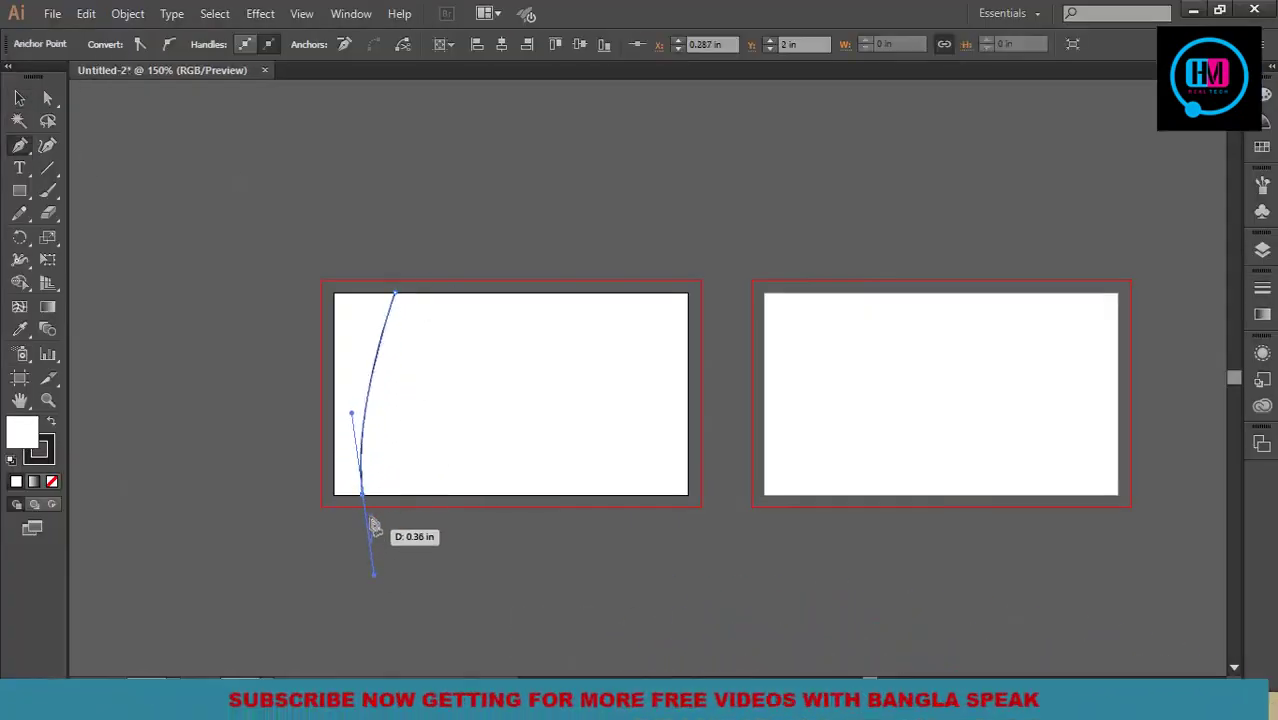
{"action": "left_click", "coordinate": [481, 494]}
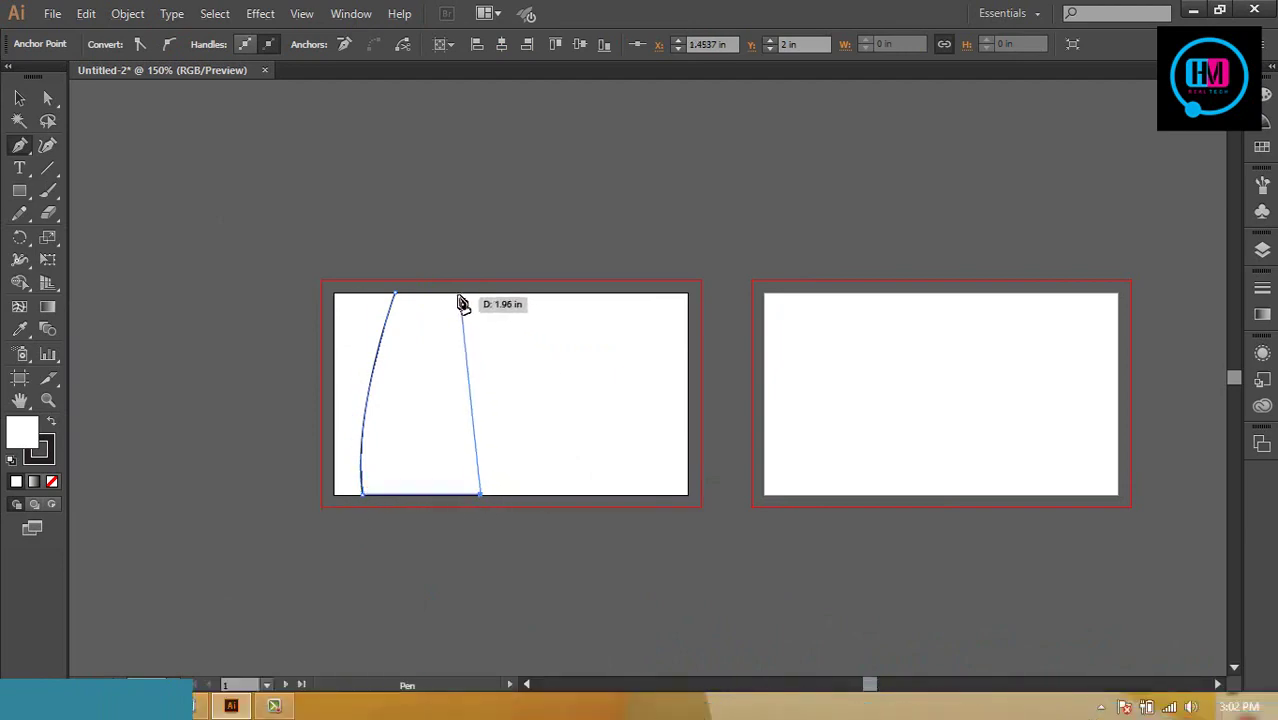
{"action": "left_click_drag", "start_coordinate": [457, 293], "coordinate": [505, 226]}
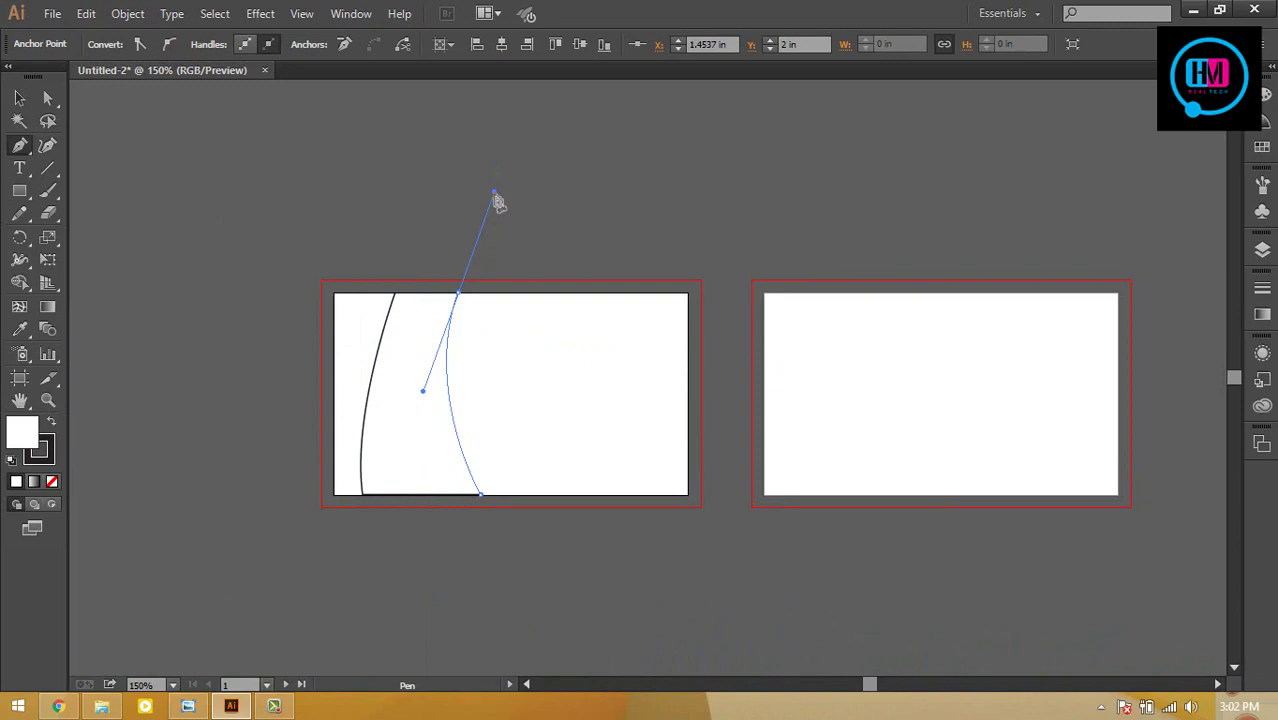
{"action": "left_click_drag", "start_coordinate": [395, 293], "coordinate": [410, 308]}
{"action": "key", "text": "v"}
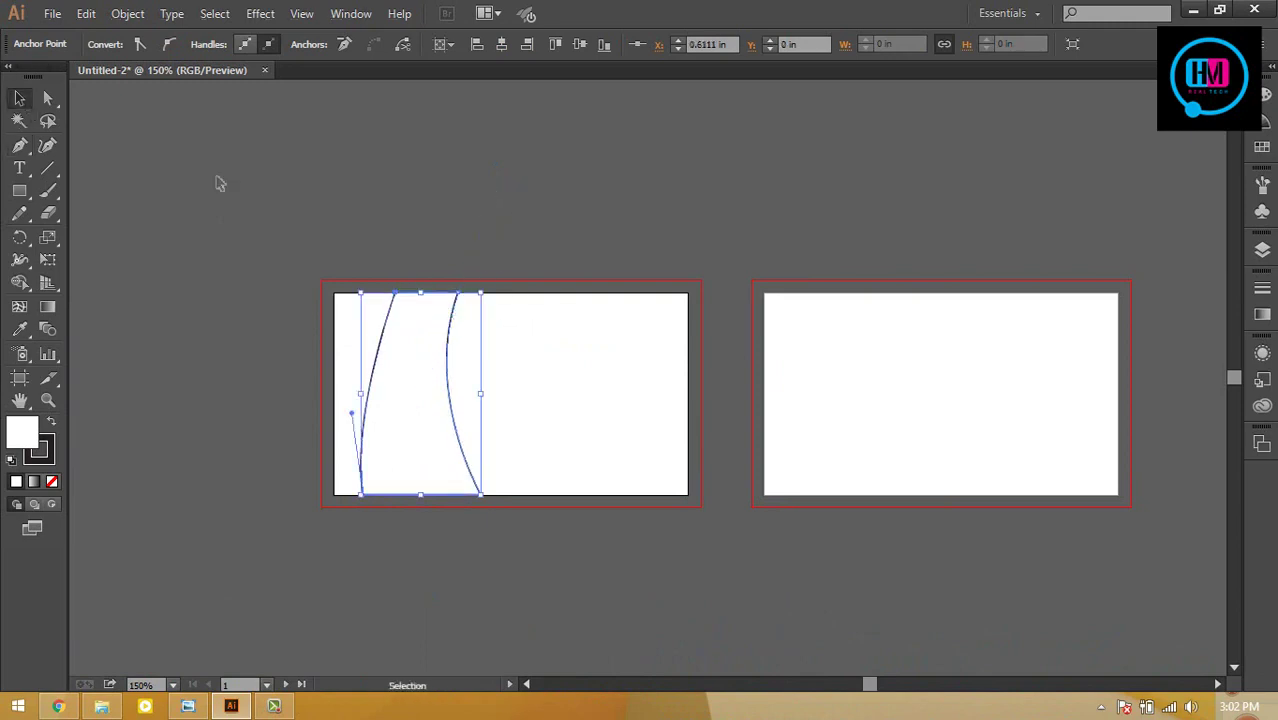
- Give the band no stroke and a green fill, stretch it past the edges, and nudge right
{"action": "left_click", "coordinate": [151, 44]}
{"action": "left_click", "coordinate": [97, 44]}
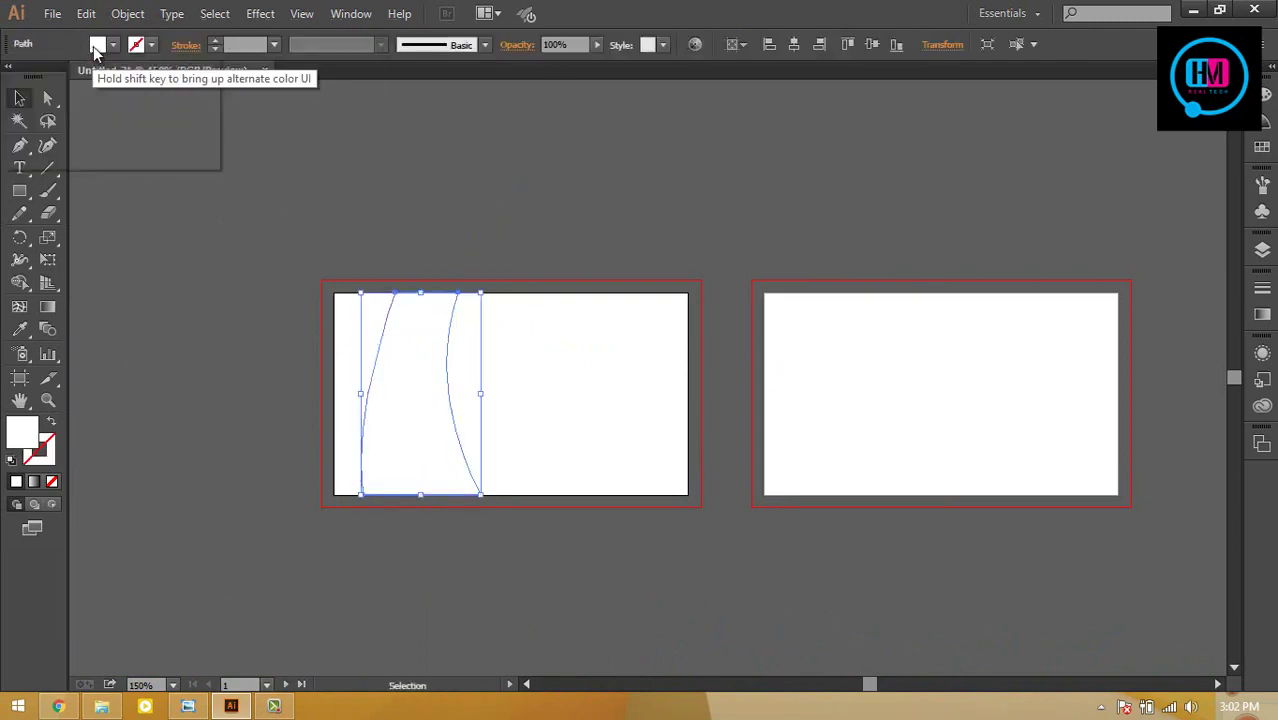
{"action": "left_click", "coordinate": [51, 89]}
{"action": "left_click", "coordinate": [560, 266]}
{"action": "double_click", "coordinate": [416, 425]}
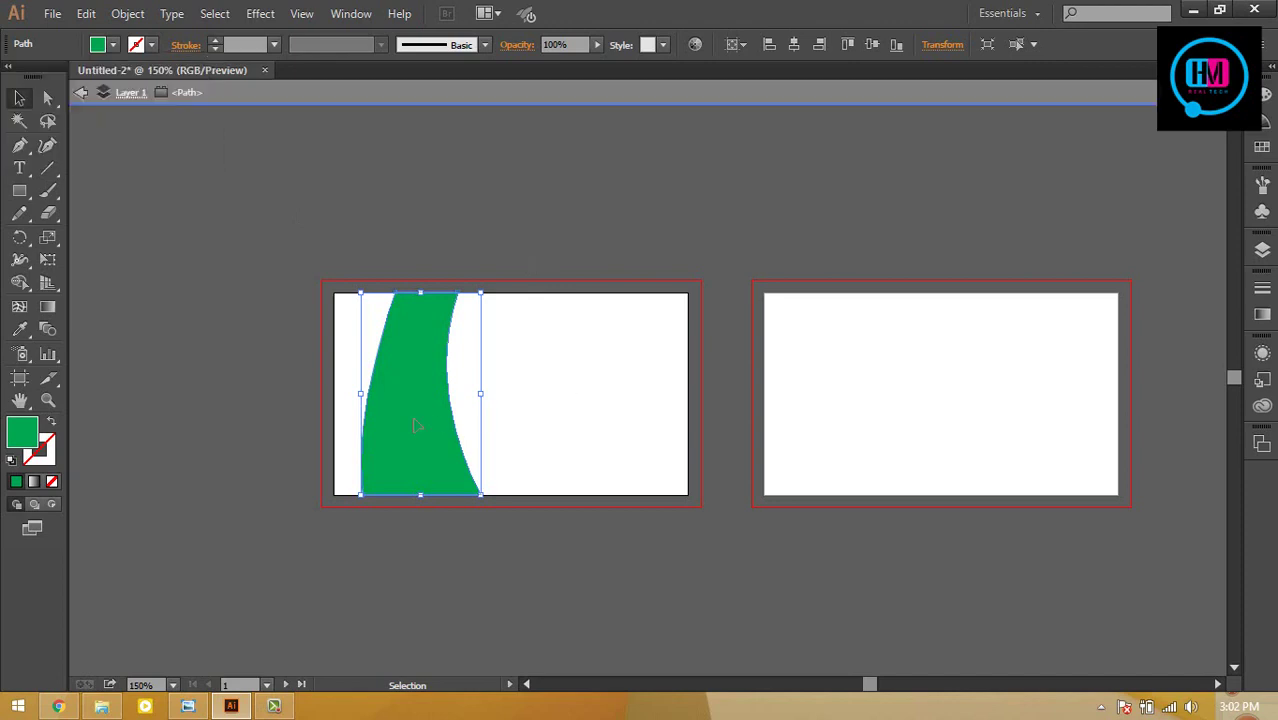
{"action": "double_click", "coordinate": [630, 180]}
{"action": "left_click_drag", "start_coordinate": [480, 494], "coordinate": [492, 512]}
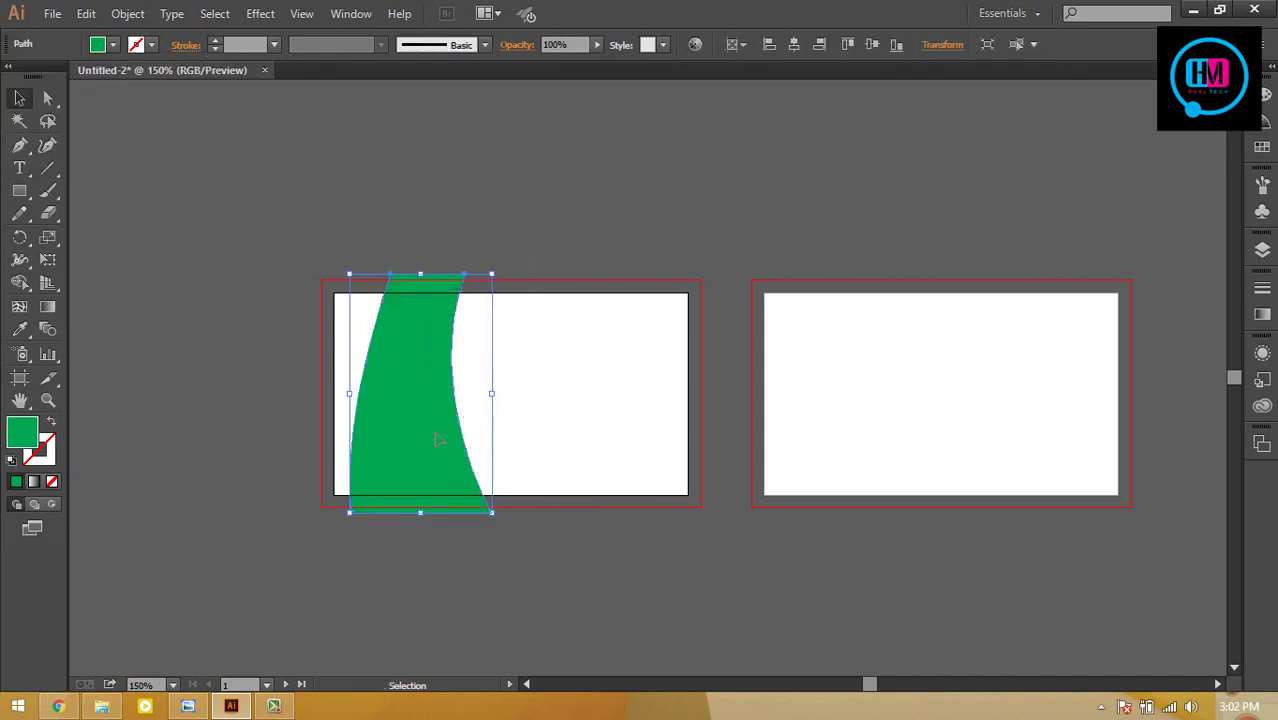
{"action": "key", "text": "Right"}
{"action": "key", "text": "Right"}
{"action": "key", "text": "Right"}
{"action": "key", "text": "Right"}
{"action": "key", "text": "Right"}
{"action": "key", "text": "Right"}
{"action": "key", "text": "Right"}
{"action": "key", "text": "Right"}
- Zoom in and scale the green band down to the artboard's height
{"action": "left_click", "coordinate": [565, 227]}
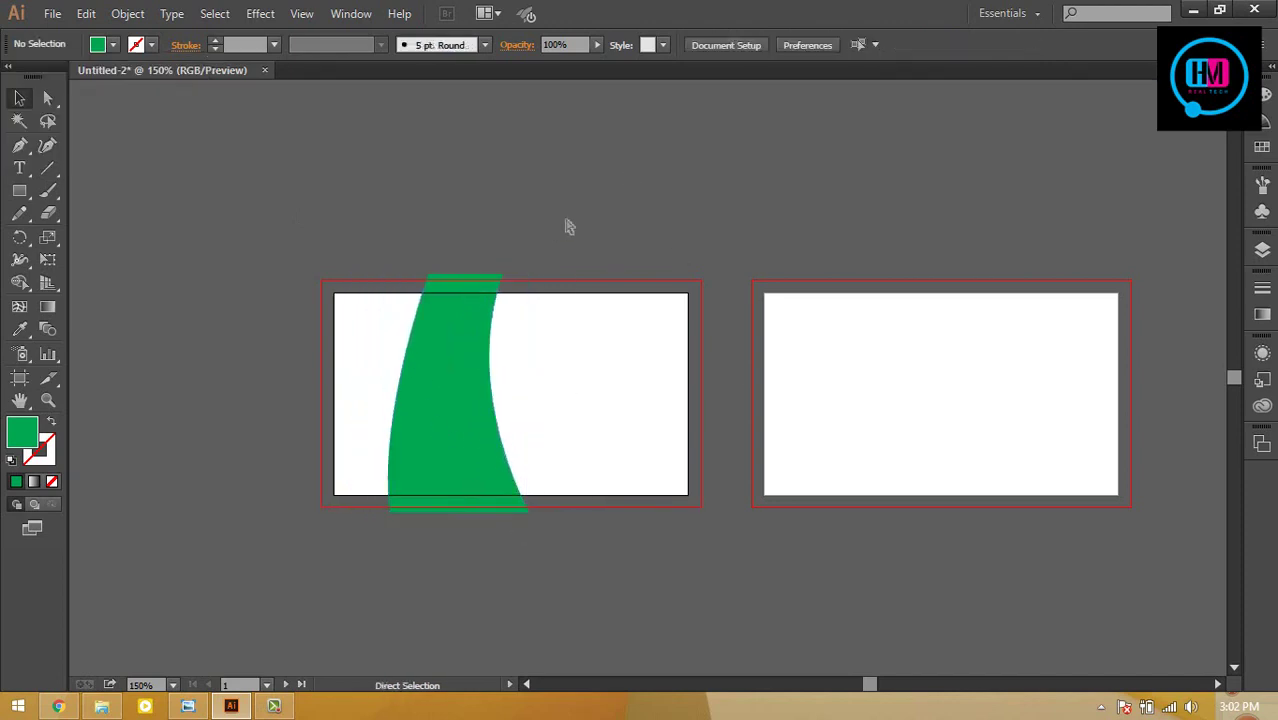
{"action": "key", "text": "ctrl+plus"}
{"action": "left_click", "coordinate": [432, 371]}
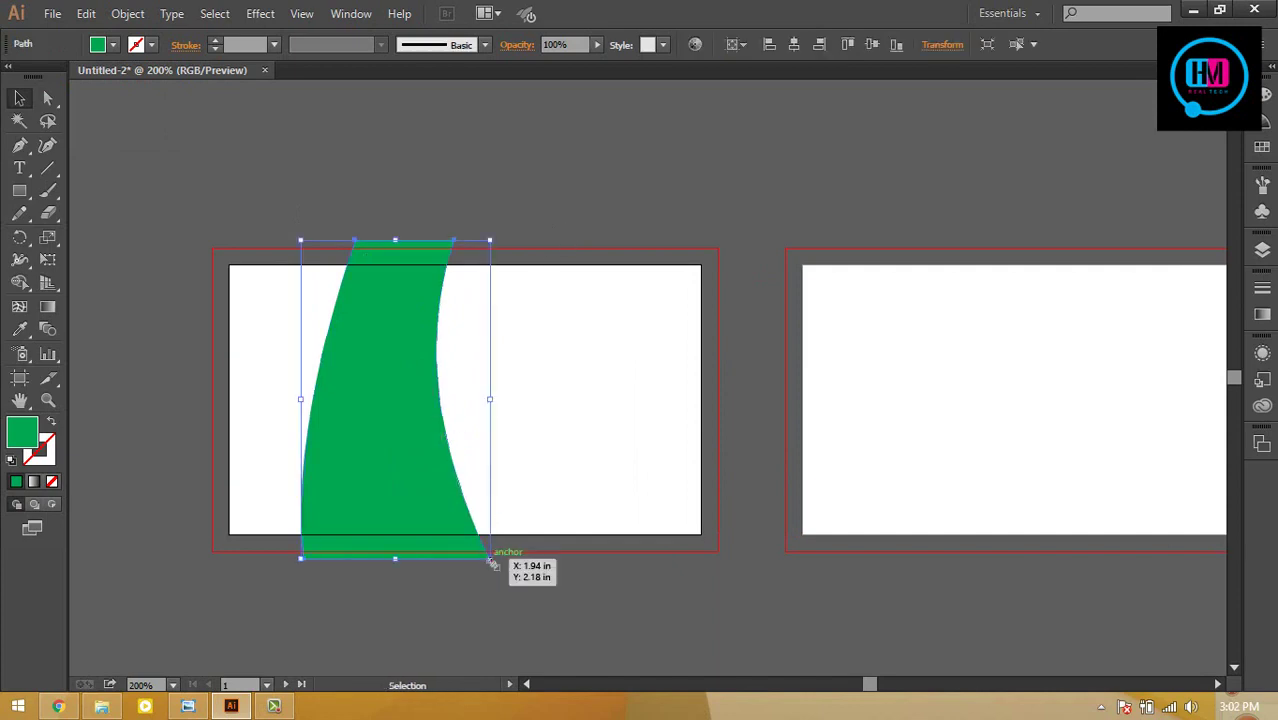
{"action": "left_click_drag", "start_coordinate": [492, 563], "coordinate": [476, 535]}
- Change one band's fill to blue and pull its bottom-right corner outward
{"action": "key", "text": "ctrl+shift+a"}
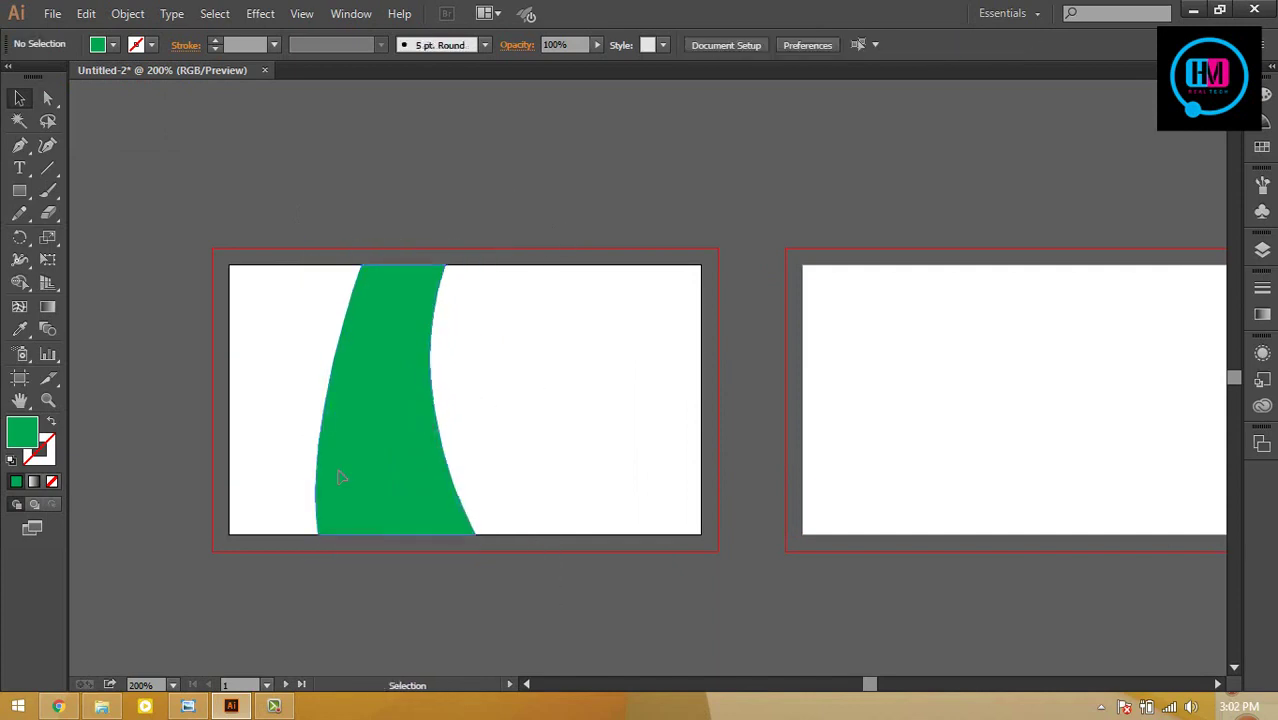
{"action": "left_click", "coordinate": [340, 477]}
{"action": "left_click", "coordinate": [113, 44]}
{"action": "left_click", "coordinate": [104, 76]}
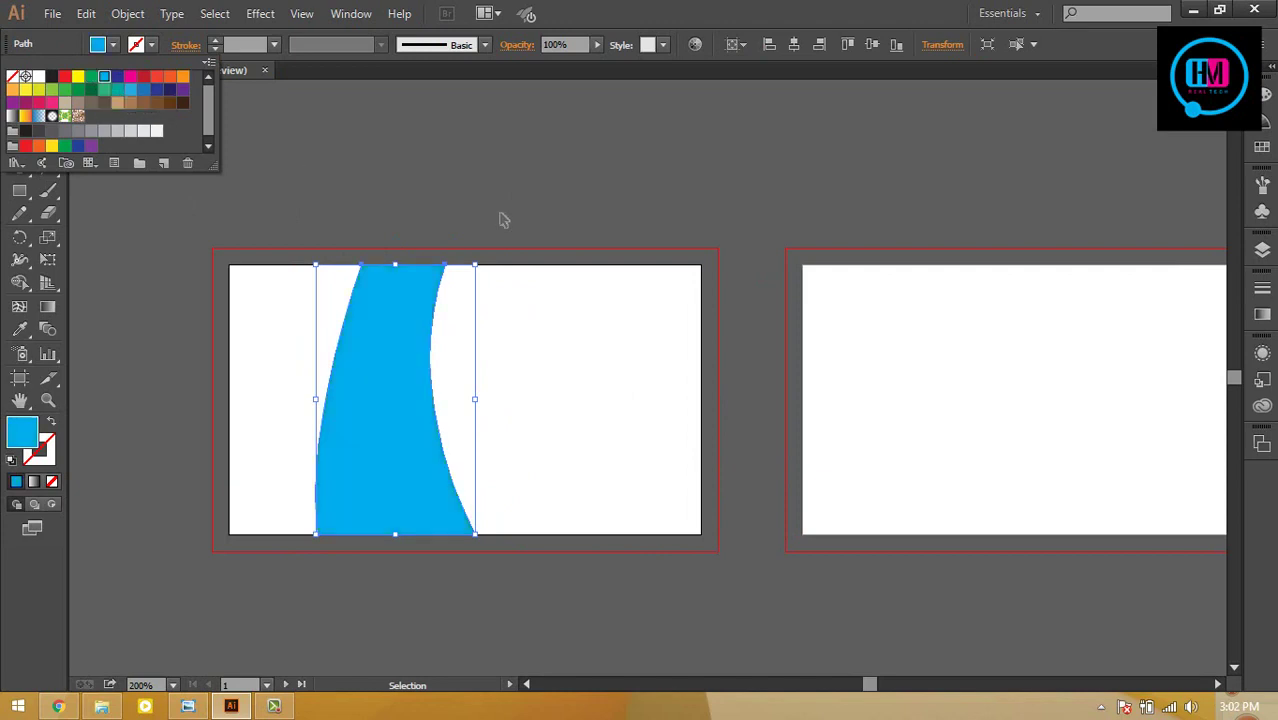
{"action": "key", "text": "Escape"}
{"action": "double_click", "coordinate": [47, 97]}
{"action": "key", "text": "Escape"}
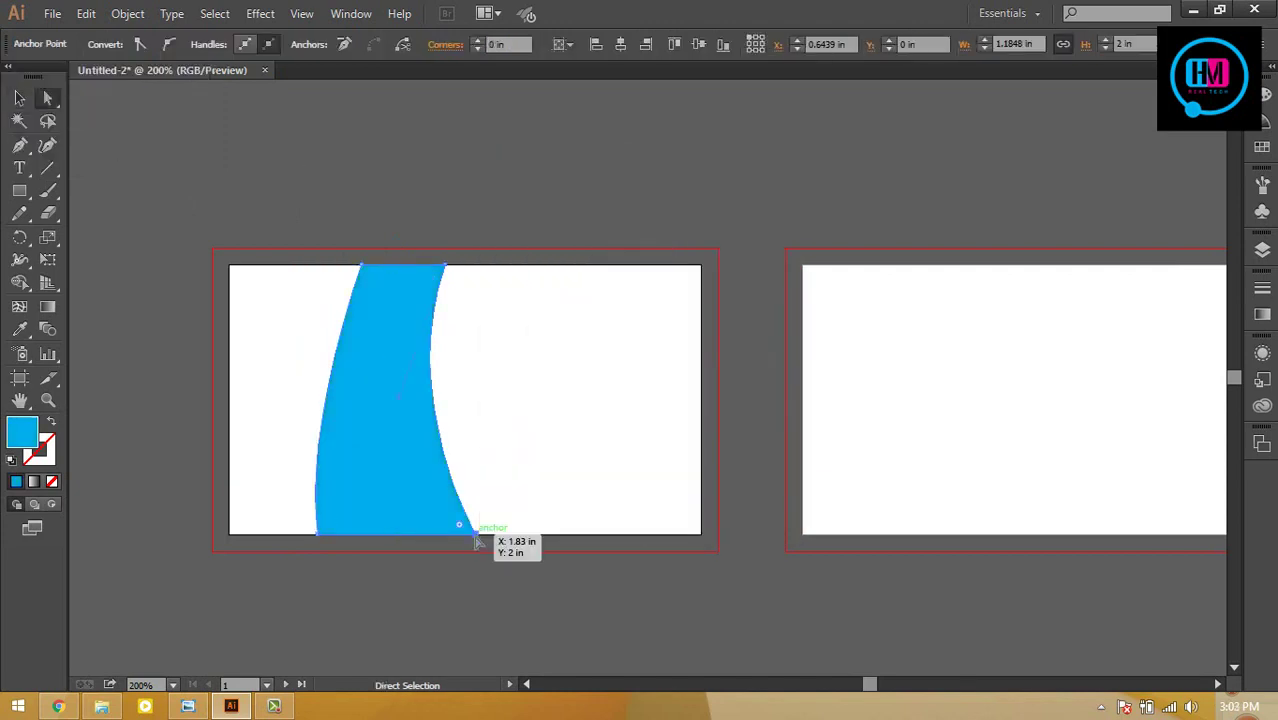
{"action": "left_click_drag", "start_coordinate": [477, 541], "coordinate": [478, 540]}
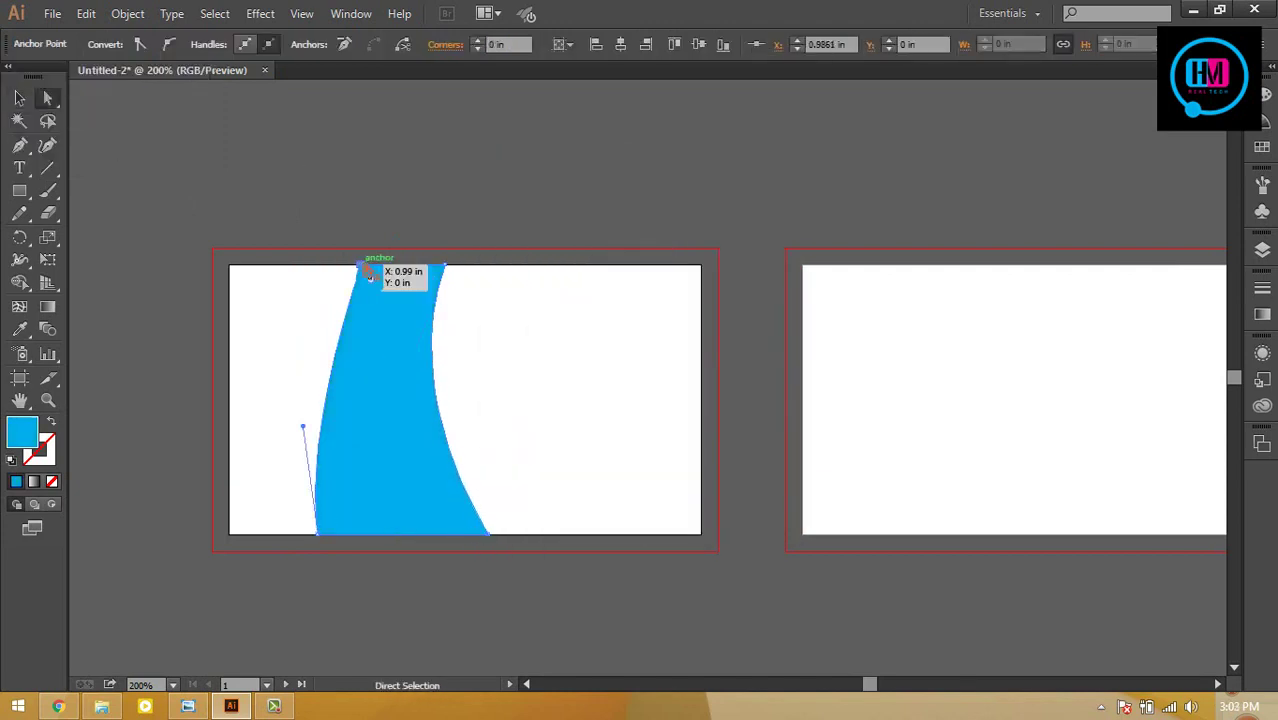
- Send the blue shape backward behind the green band
{"action": "left_click", "coordinate": [19, 97]}
{"action": "left_click", "coordinate": [396, 370]}
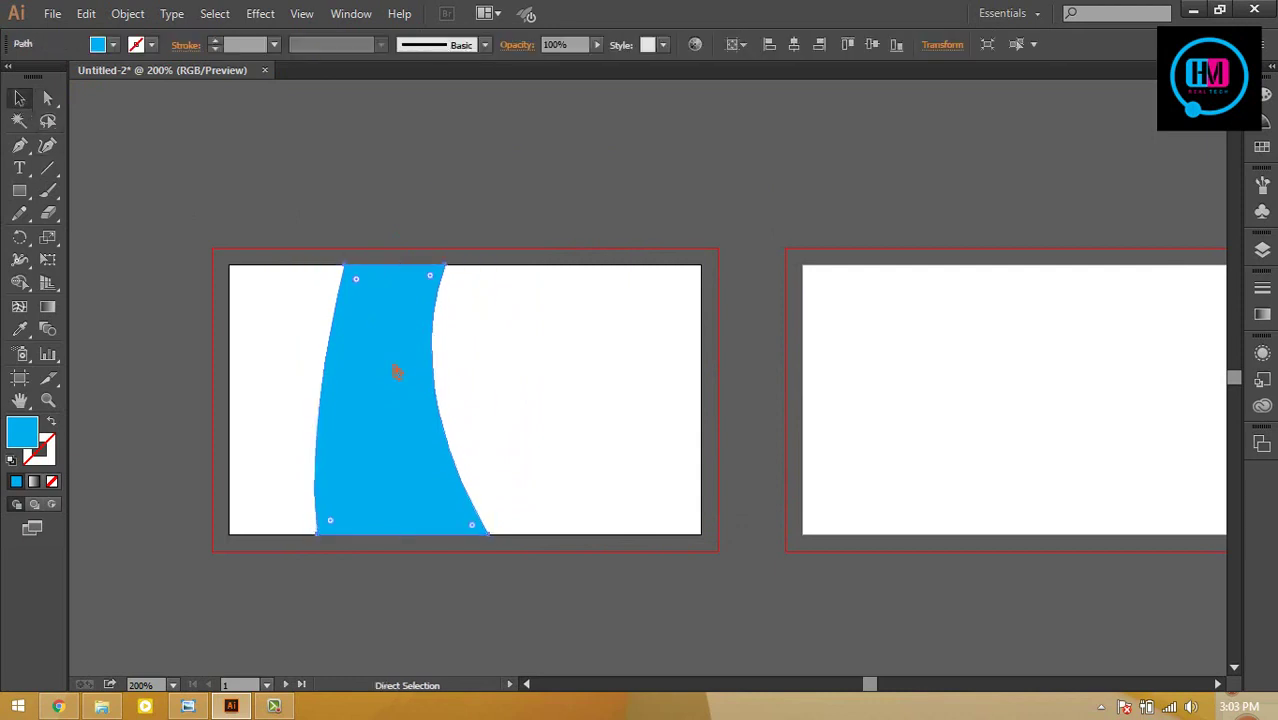
{"action": "key", "text": "ctrl+shift+bracketleft"}
{"action": "left_click", "coordinate": [527, 237]}
{"action": "key", "text": "ctrl+equal"}
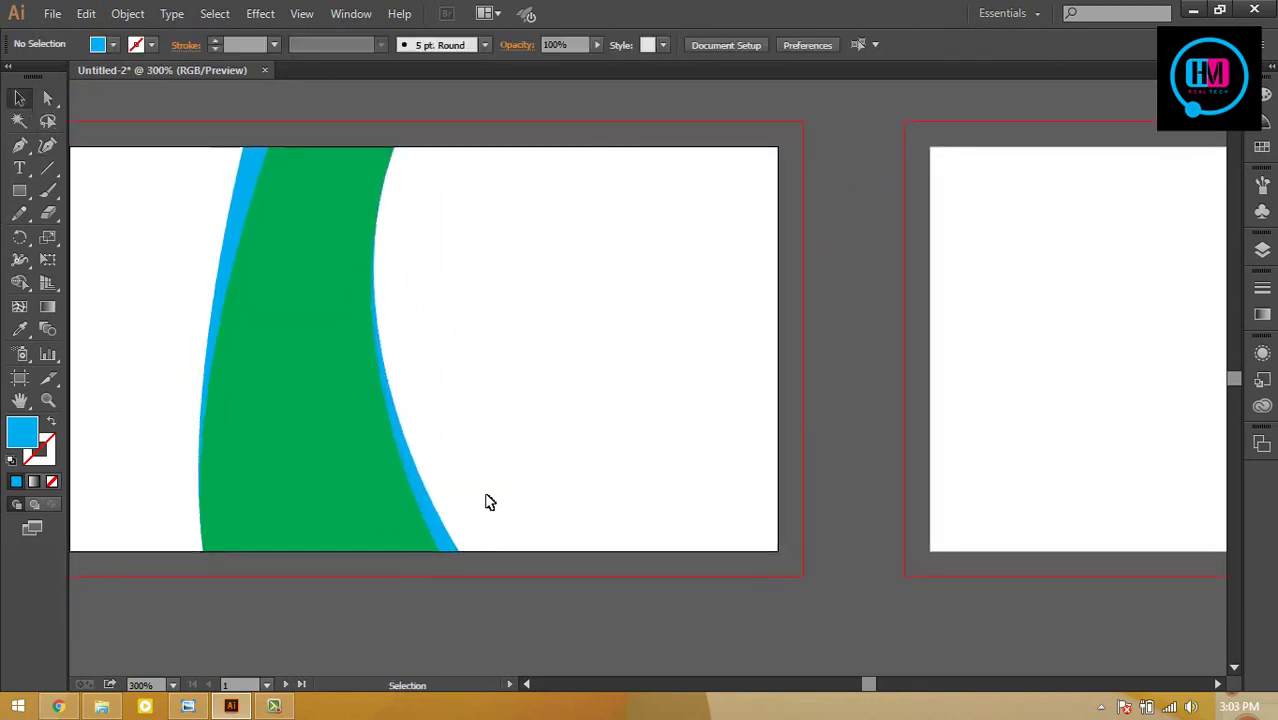
- Drag the blue shape's bottom-right anchor so a thin blue edge shows beside the green band
{"action": "left_click", "coordinate": [440, 530]}
{"action": "key", "text": "a"}
{"action": "left_click", "coordinate": [444, 545]}
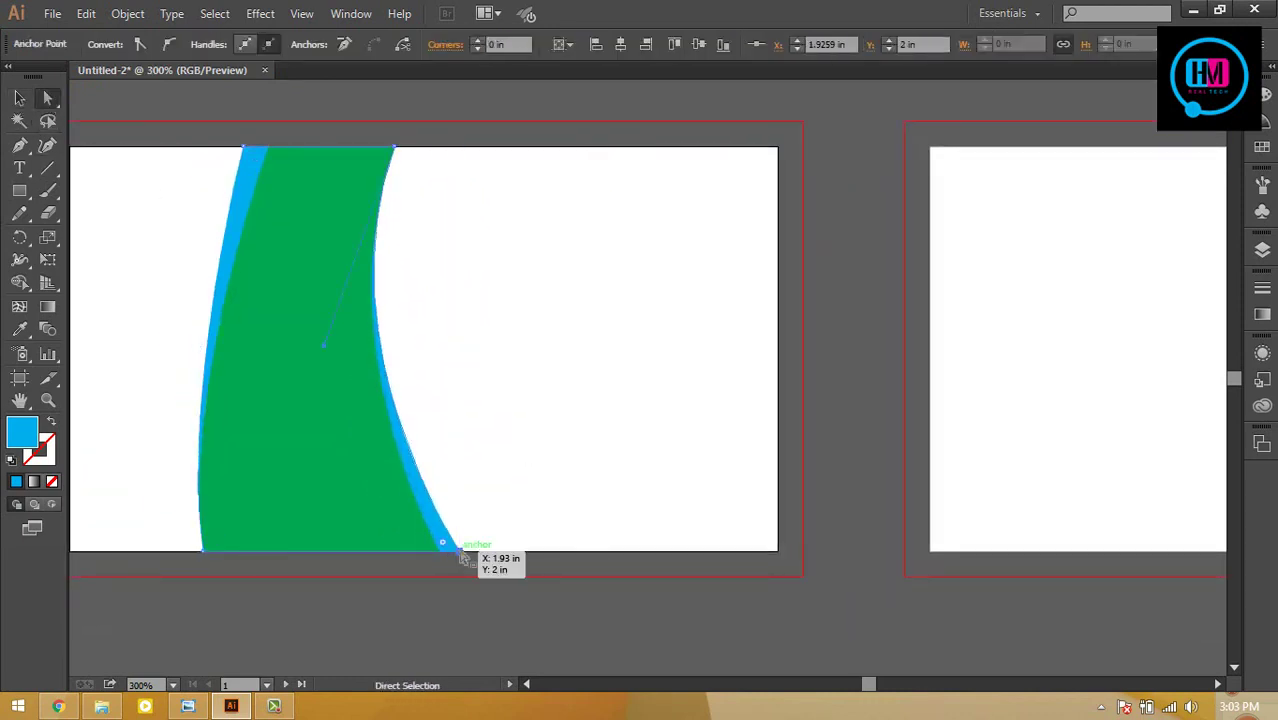
{"action": "left_click_drag", "start_coordinate": [461, 555], "coordinate": [464, 557]}
{"action": "left_click_drag", "start_coordinate": [556, 395], "coordinate": [612, 528]}
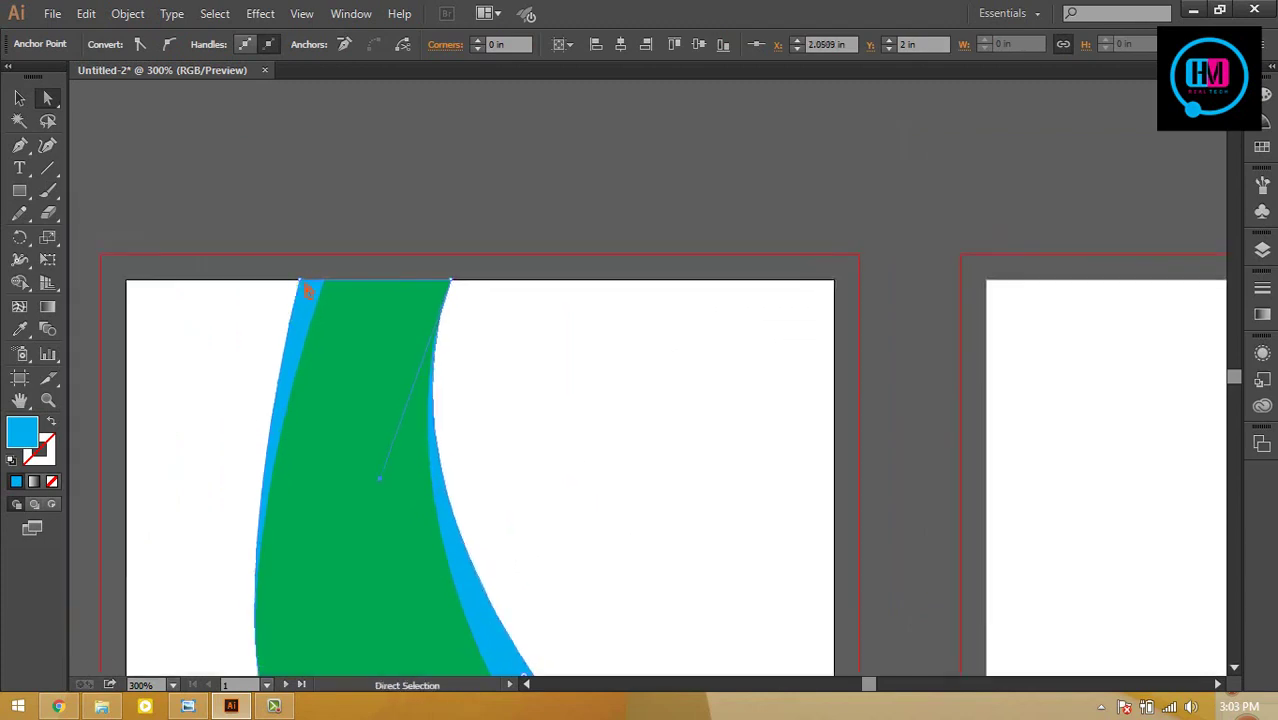
{"action": "left_click", "coordinate": [288, 175]}
{"action": "key", "text": "ctrl+minus"}
{"action": "left_click", "coordinate": [490, 473]}
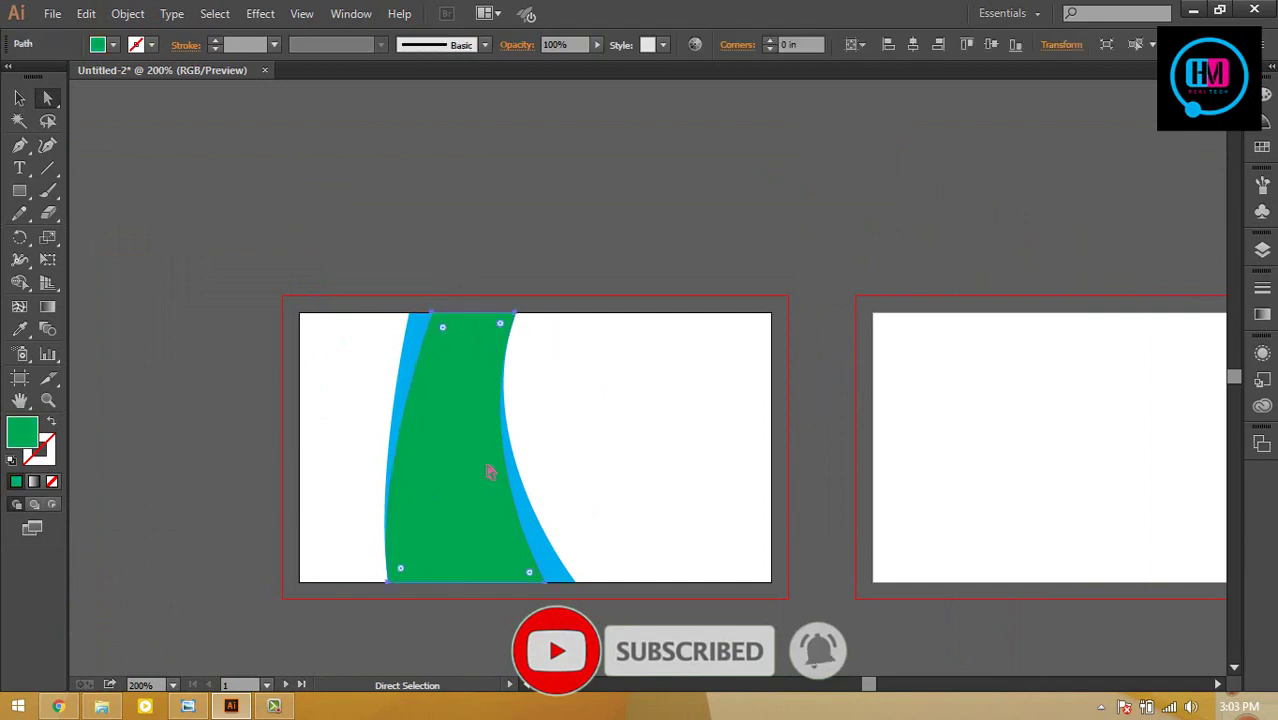
{"action": "left_click", "coordinate": [624, 353]}
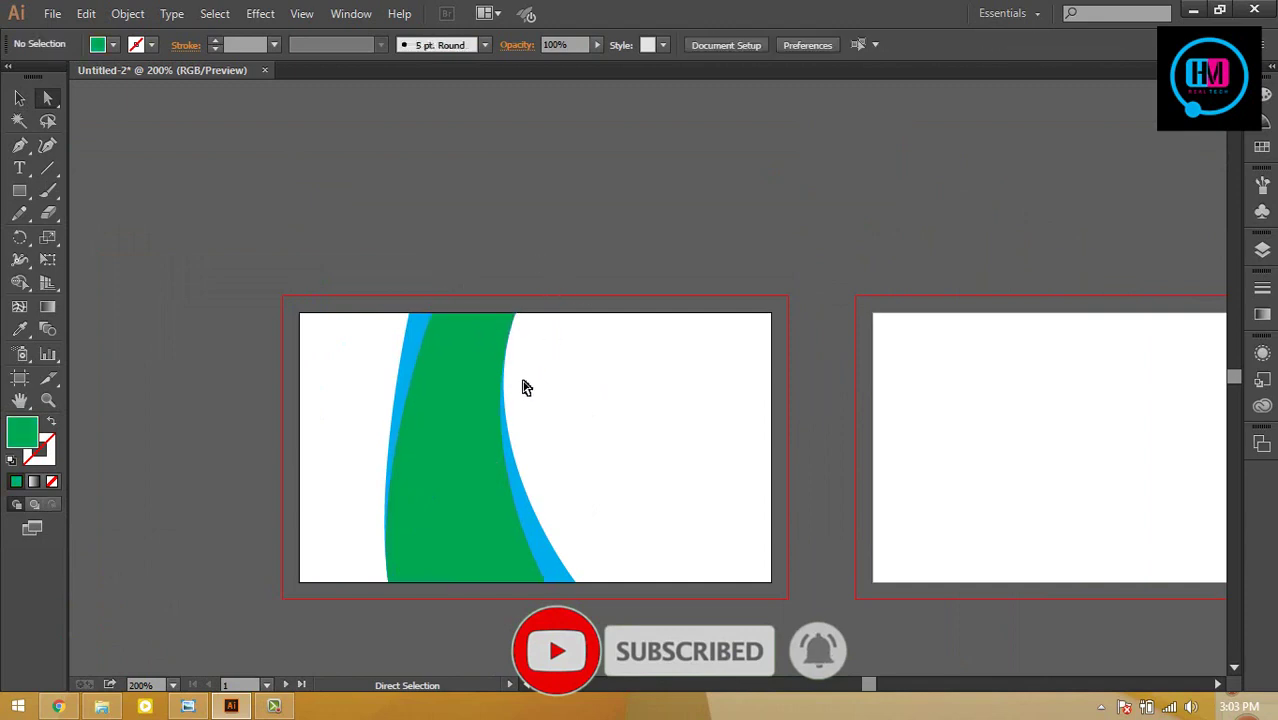
{"action": "left_click", "coordinate": [481, 451]}
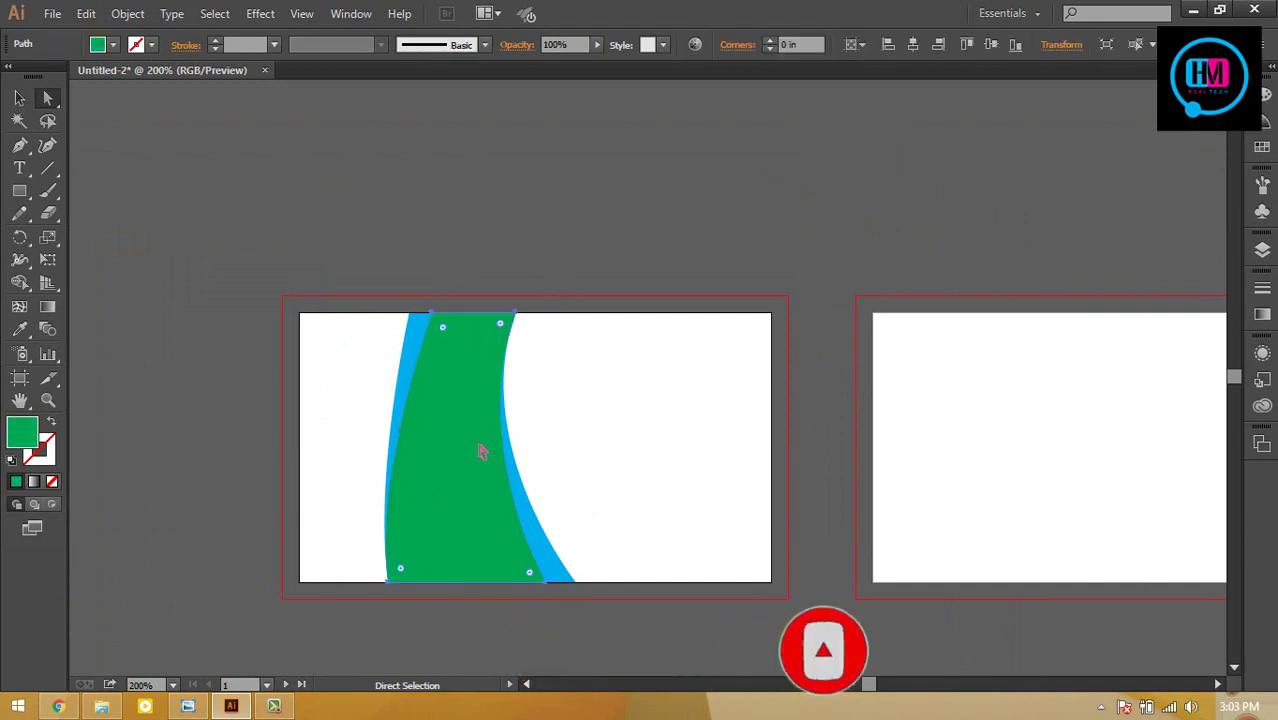
- Add a -0.125 in Offset Path inset of the green band and move a green band onto the right edge
{"action": "left_click", "coordinate": [128, 14]}
{"action": "left_click", "coordinate": [429, 460]}
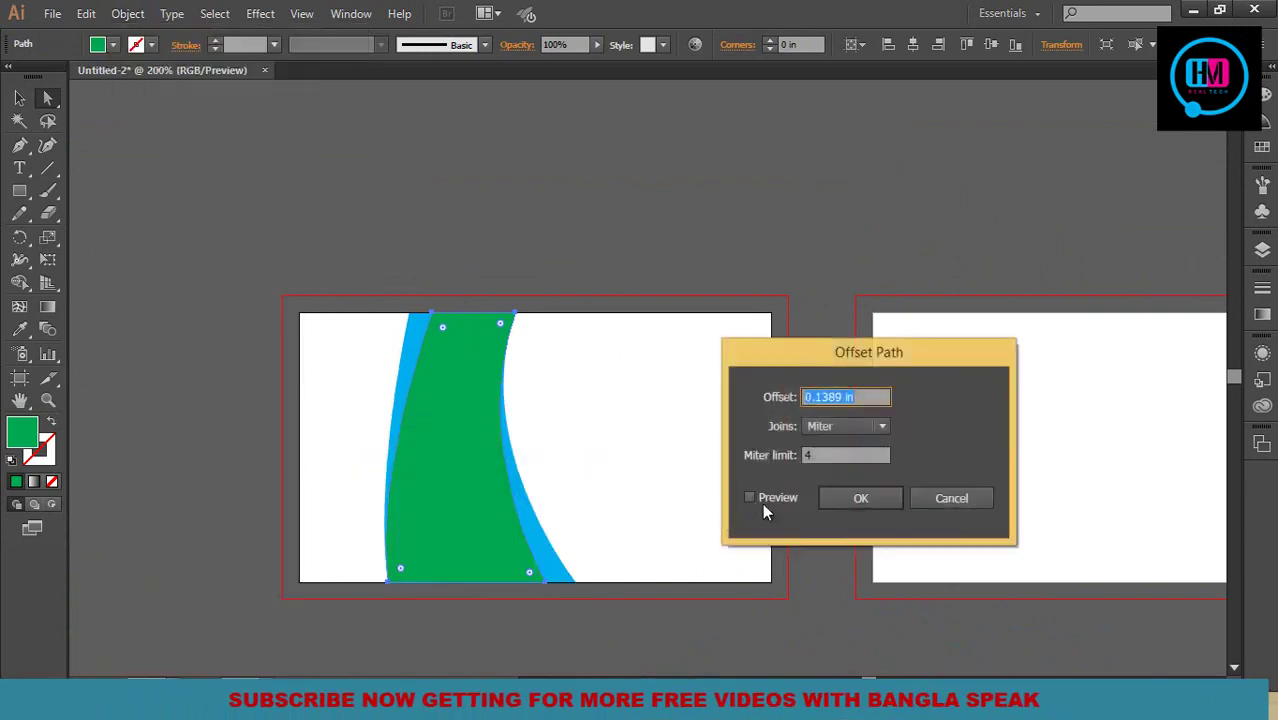
{"action": "left_click", "coordinate": [750, 497]}
{"action": "left_click", "coordinate": [810, 396]}
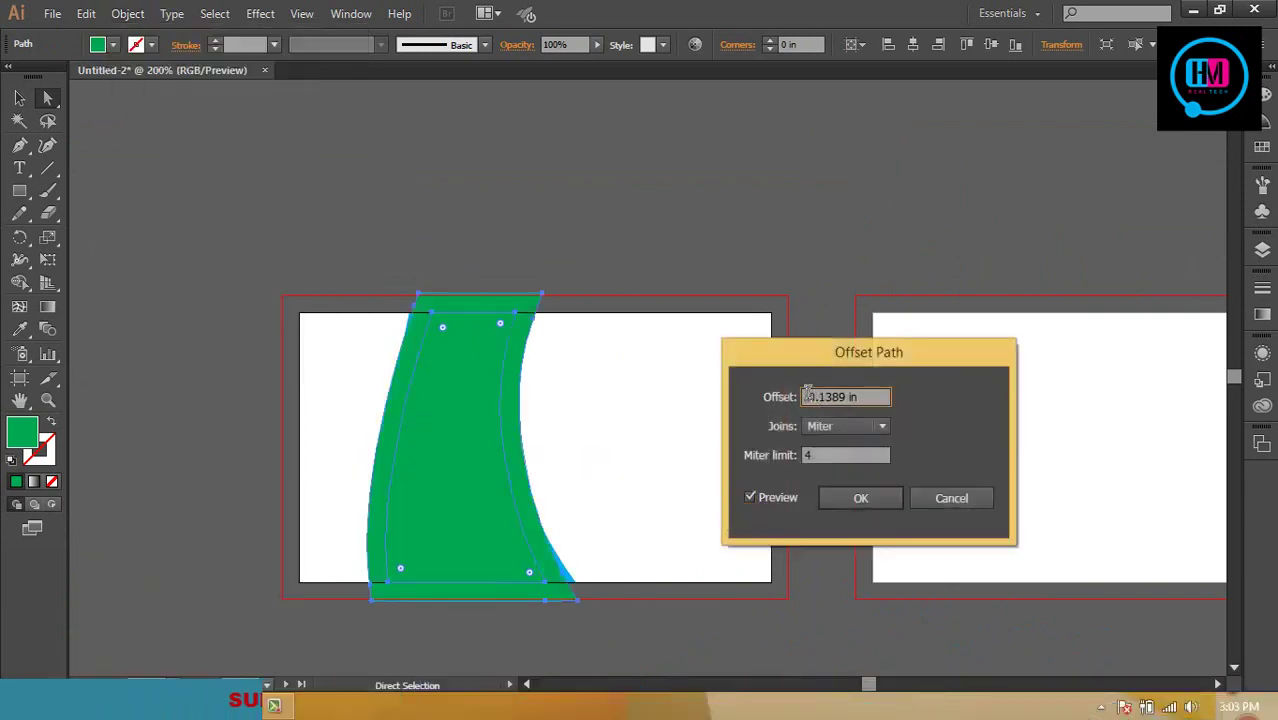
{"action": "left_click_drag", "start_coordinate": [815, 396], "coordinate": [957, 385]}
{"action": "type", "text": "-0.1"}
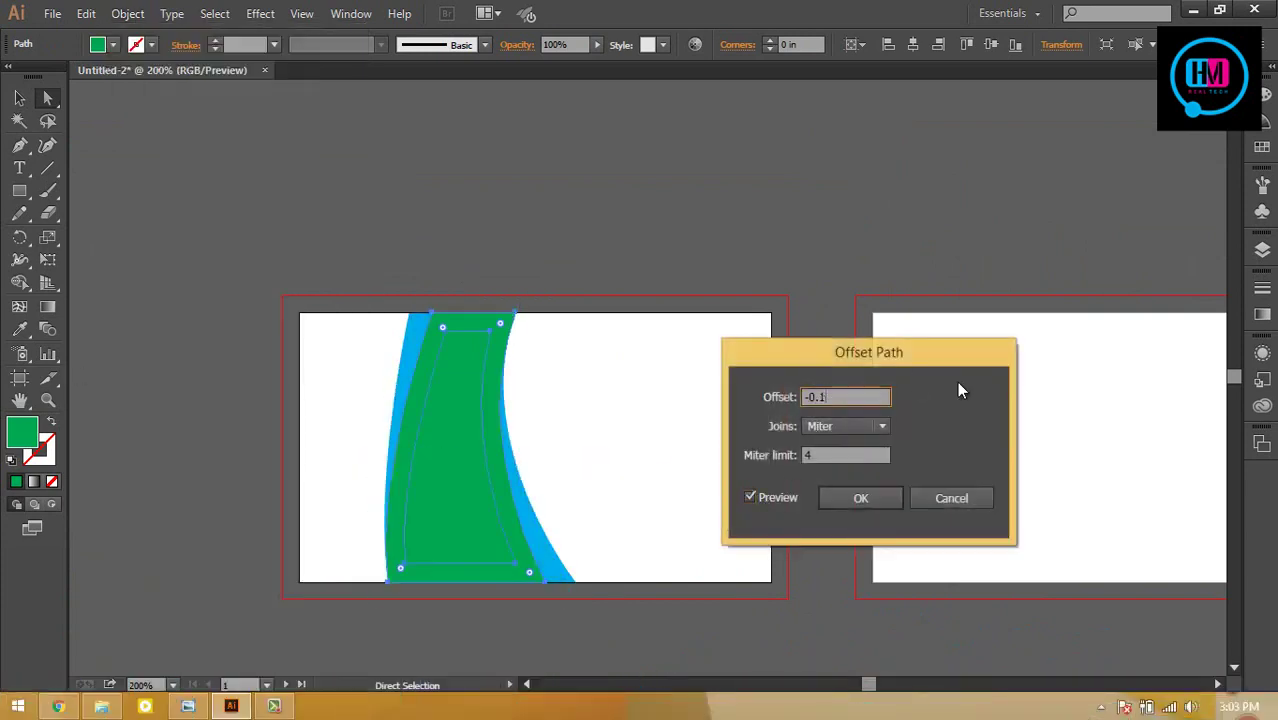
{"action": "type", "text": "125"}
{"action": "type", "text": "5"}
{"action": "left_click", "coordinate": [866, 500]}
{"action": "key", "text": "ctrl+plus"}
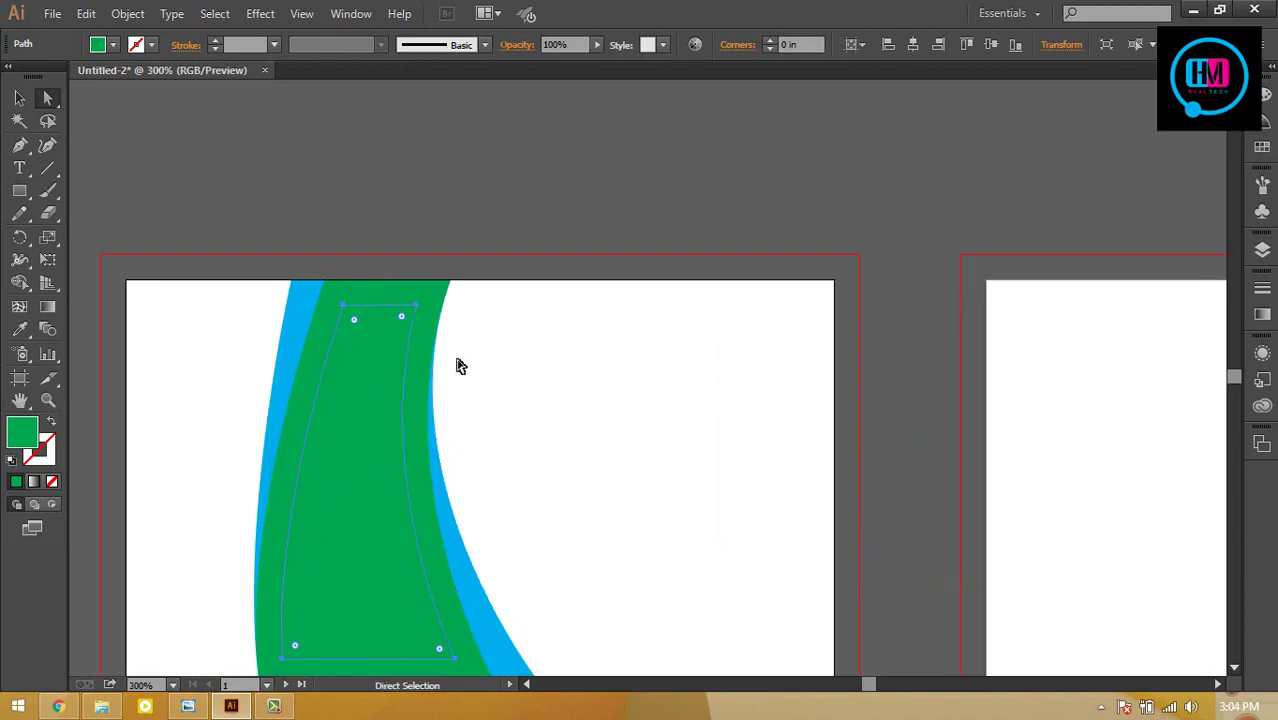
{"action": "left_click_drag", "start_coordinate": [385, 357], "coordinate": [864, 354], "text": "alt"}
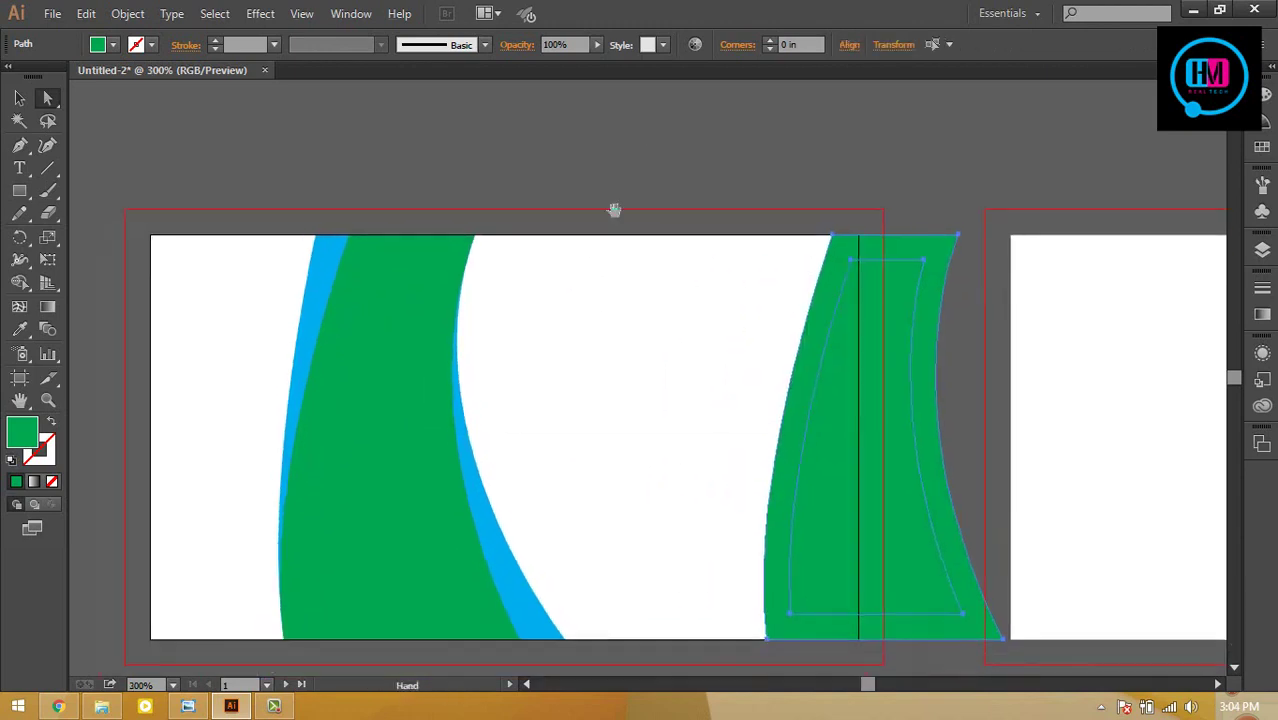
- Open the Pathfinder panel from the Window menu
{"action": "left_click", "coordinate": [405, 272]}
{"action": "left_click", "coordinate": [260, 13]}
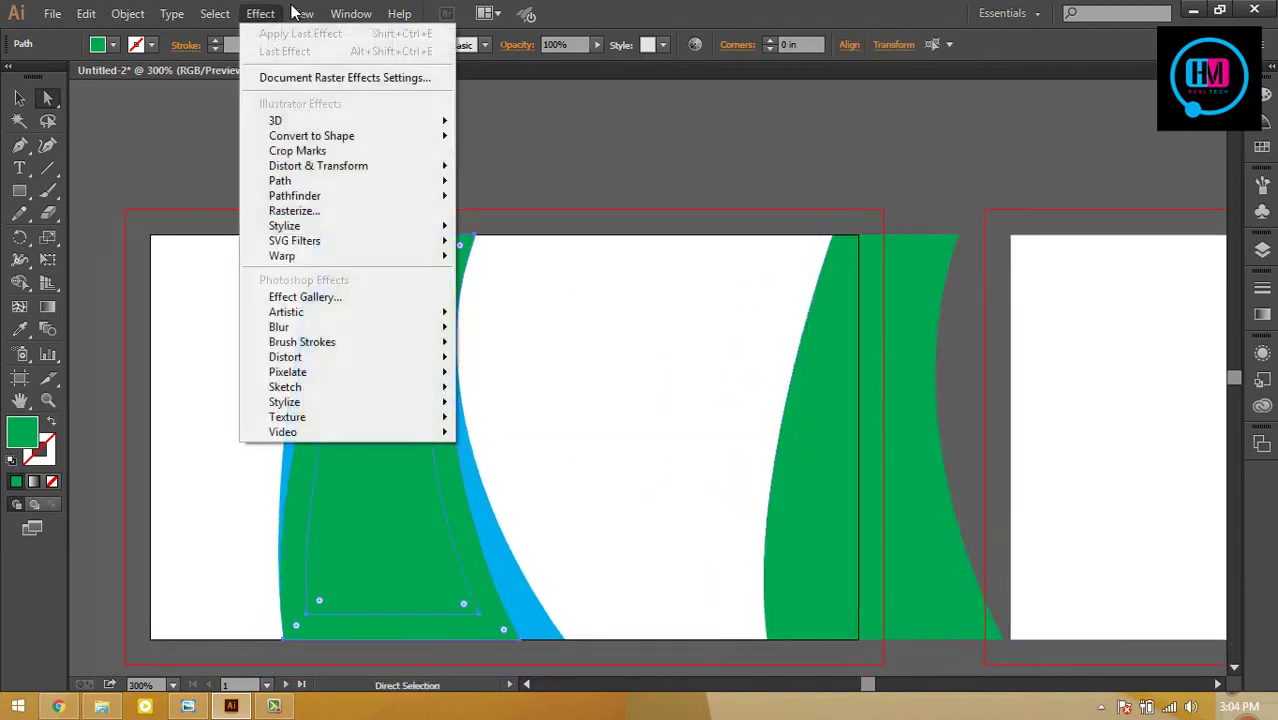
{"action": "left_click", "coordinate": [230, 163]}
{"action": "left_click", "coordinate": [351, 13]}
{"action": "left_click", "coordinate": [430, 597]}
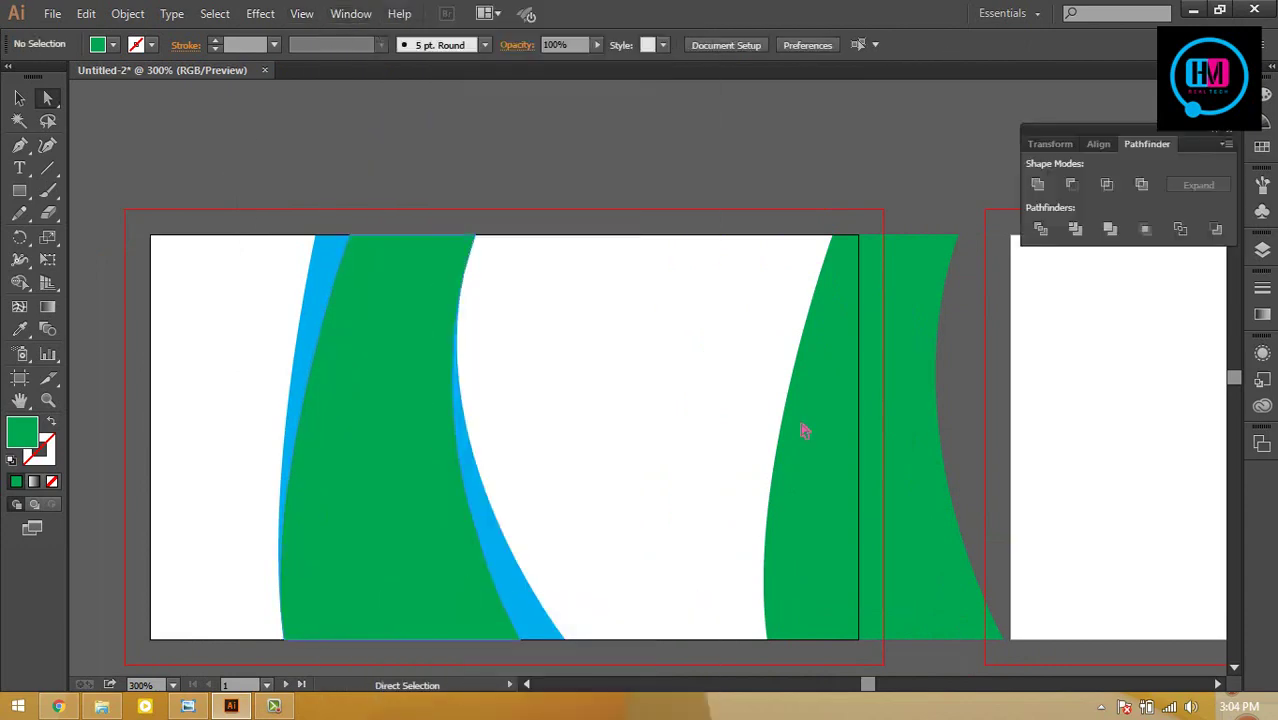
- Select the green shape overhanging the card's right edge, undoing stray duplicates
{"action": "left_click", "coordinate": [416, 372]}
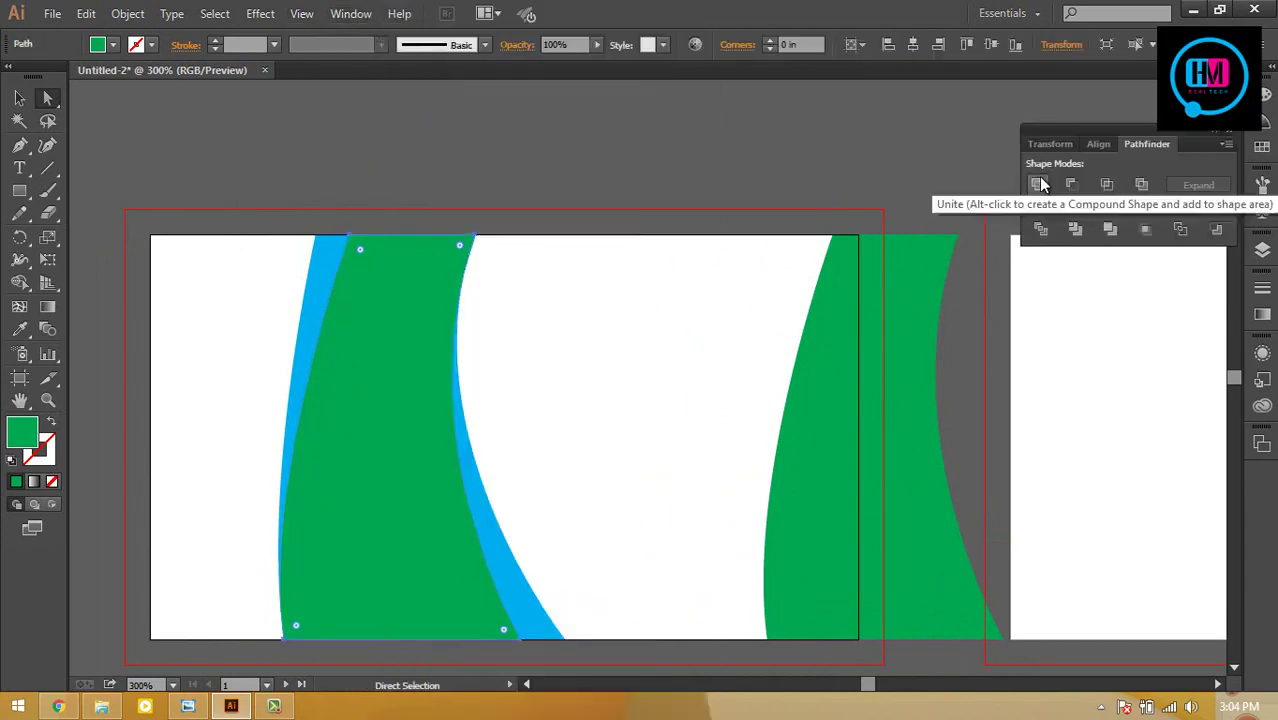
{"action": "left_click", "coordinate": [904, 510]}
{"action": "left_click", "coordinate": [919, 189]}
{"action": "scroll", "coordinate": [585, 428], "scroll_direction": "right", "scroll_amount": 5}
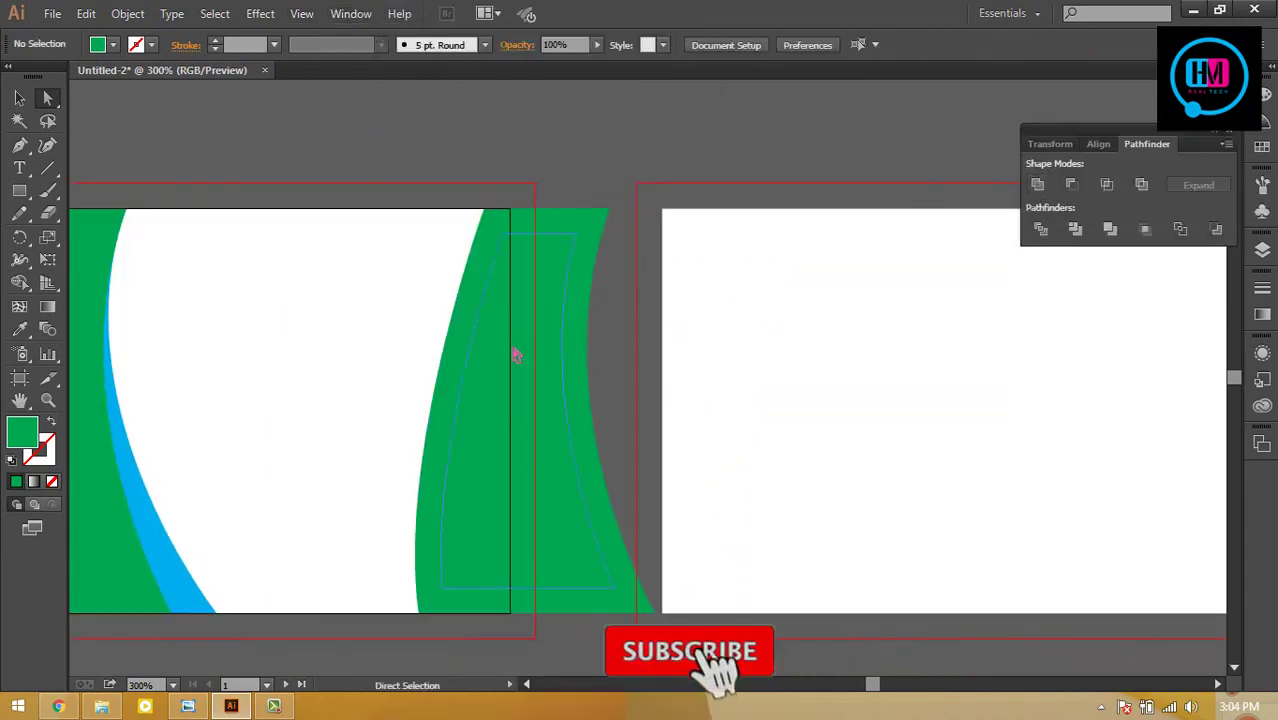
{"action": "left_click", "coordinate": [478, 370]}
{"action": "key", "text": "ctrl+z"}
{"action": "key", "text": "ctrl+z"}
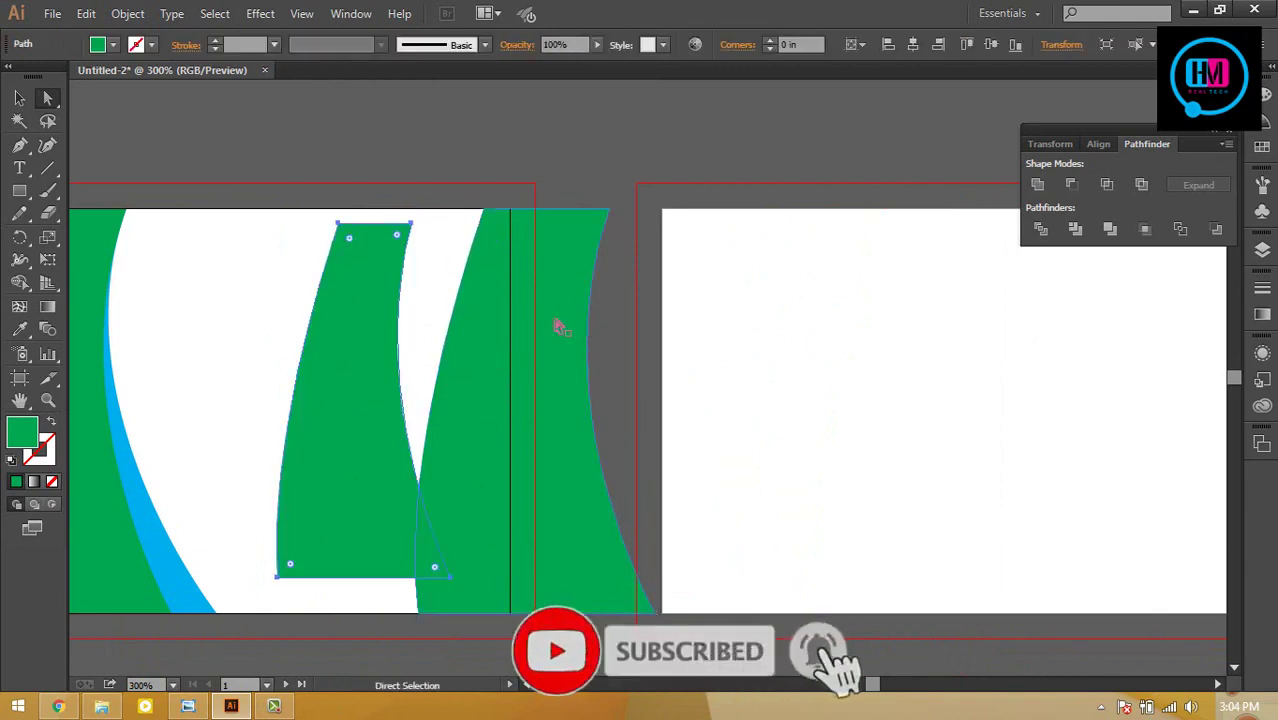
{"action": "key", "text": "ctrl+z"}
{"action": "key", "text": "ctrl+z"}
{"action": "key", "text": "ctrl+z"}
{"action": "key", "text": "ctrl+z"}
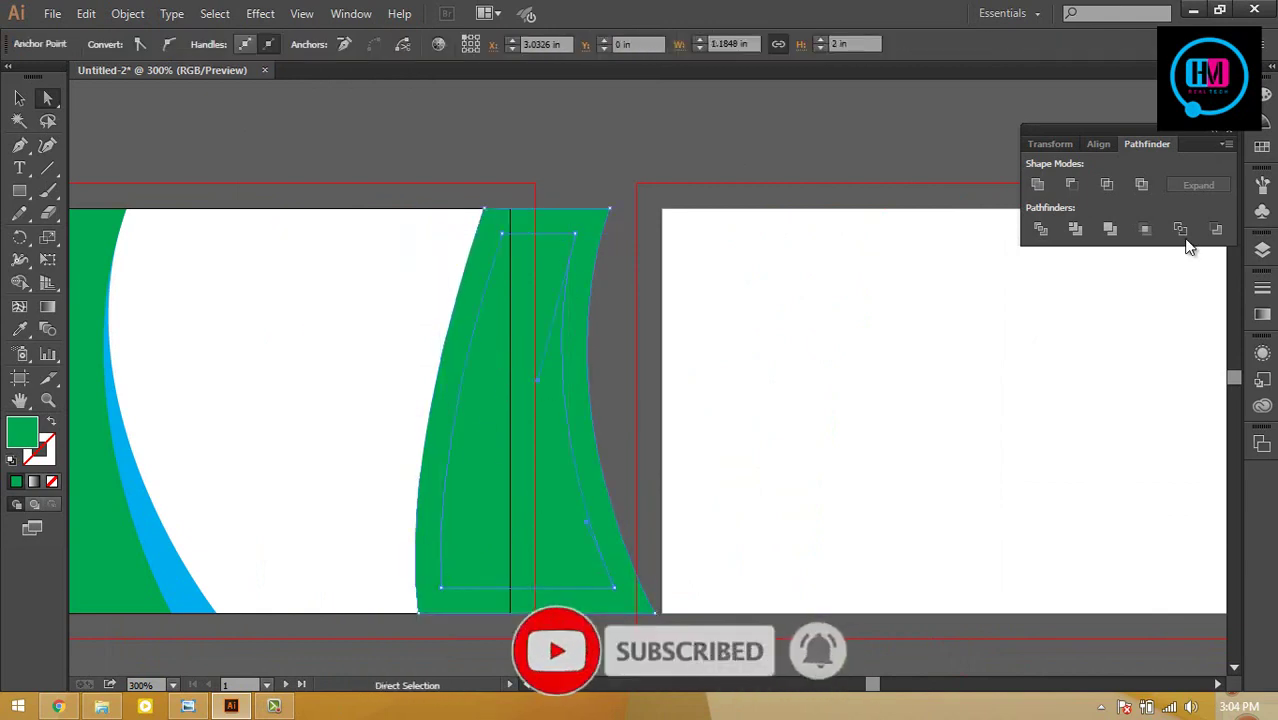
{"action": "key", "text": "ctrl+z"}
{"action": "key", "text": "ctrl+z"}
- Trim the overlapping shapes into a hollow green frame and move it below the artboards
{"action": "left_click", "coordinate": [485, 483]}
{"action": "right_click", "coordinate": [485, 486]}
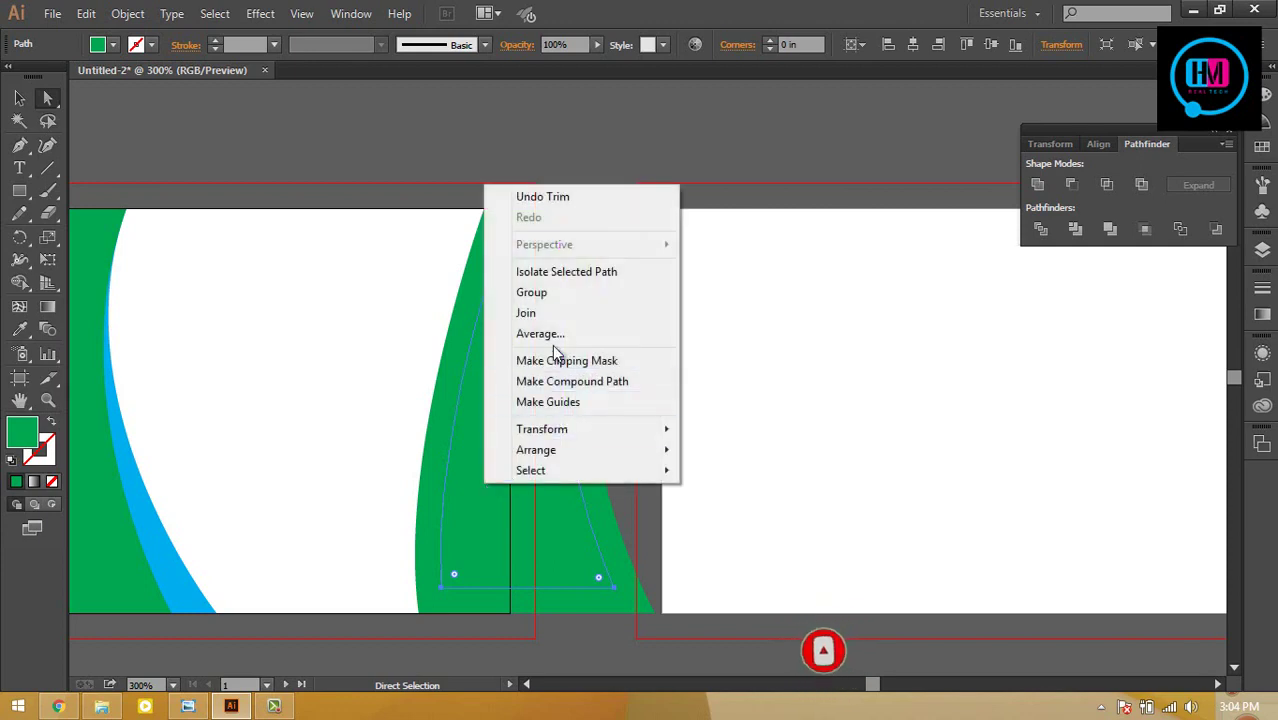
{"action": "left_click", "coordinate": [505, 360]}
{"action": "right_click", "coordinate": [505, 356]}
{"action": "left_click", "coordinate": [536, 294]}
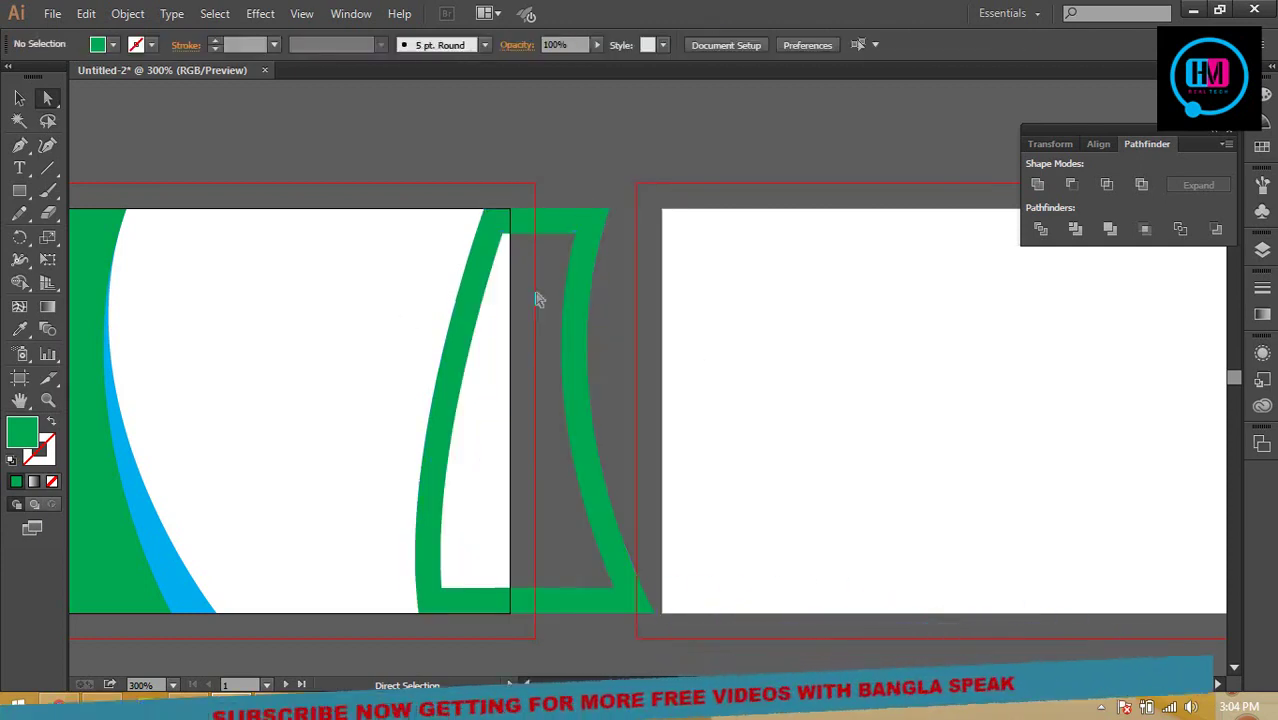
{"action": "mouse_move", "coordinate": [536, 294]}
{"action": "left_mouse_down"}
{"action": "mouse_move", "coordinate": [535, 576]}
{"action": "mouse_move", "coordinate": [599, 541]}
{"action": "mouse_move", "coordinate": [613, 564]}
{"action": "left_mouse_up"}
{"action": "key", "text": "ctrl+equal"}
{"action": "key", "text": "ctrl+equal"}
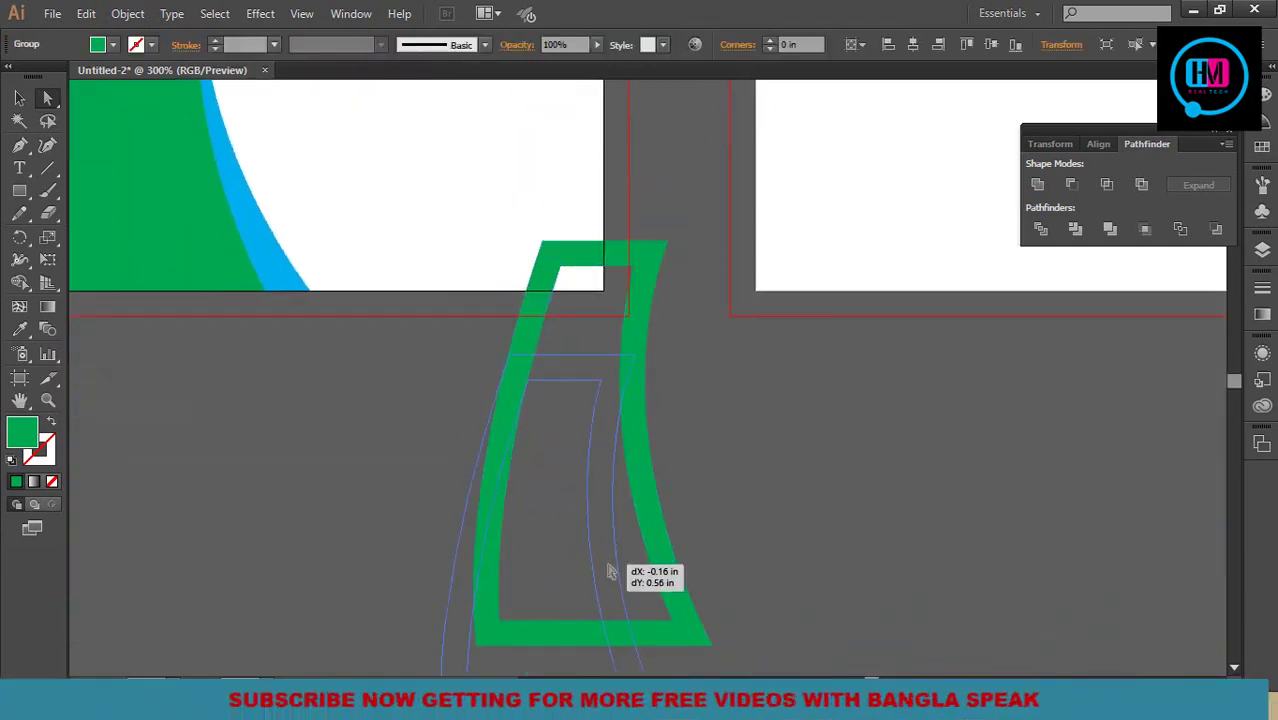
{"action": "left_click", "coordinate": [812, 416]}
{"action": "scroll", "coordinate": [816, 416], "scroll_direction": "down", "scroll_amount": 2}
{"action": "key", "text": "ctrl+equal"}
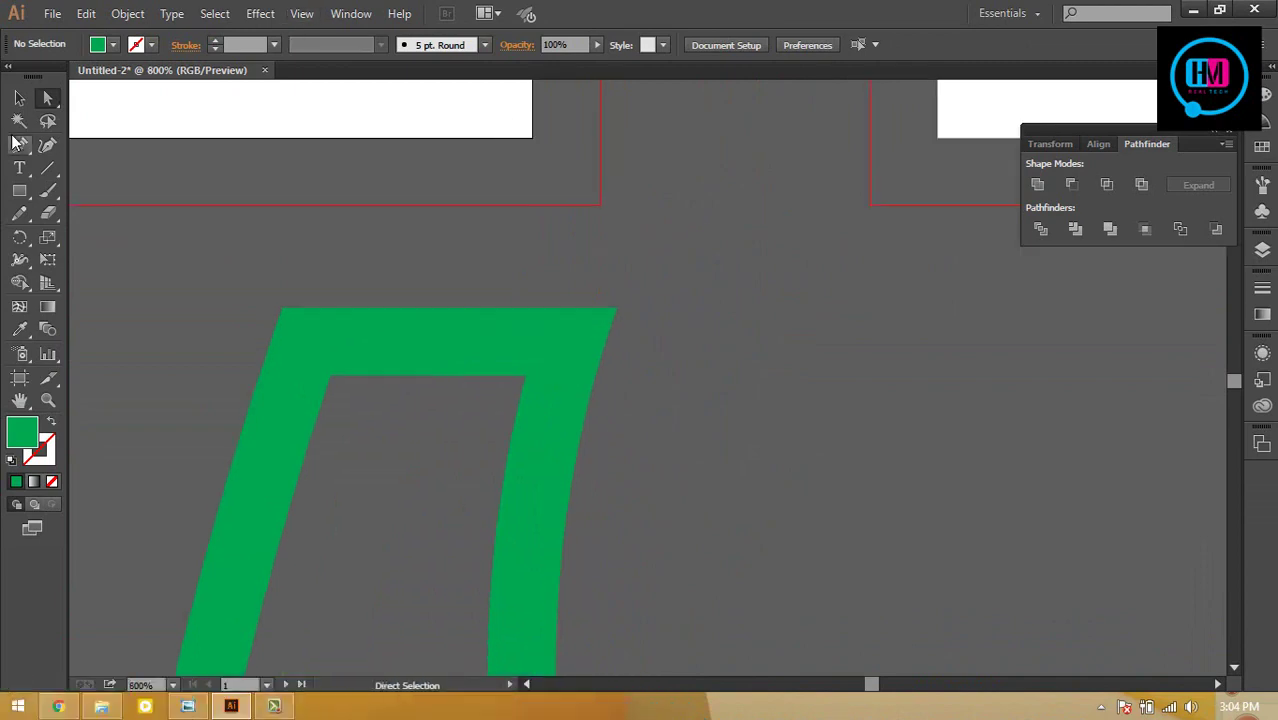
- Draw two cut lines across the frame's top bar and fill one cyan
{"action": "mouse_move", "coordinate": [331, 378]}
{"action": "left_mouse_down"}
{"action": "mouse_move", "coordinate": [351, 310]}
{"action": "mouse_move", "coordinate": [394, 302]}
{"action": "left_mouse_up"}
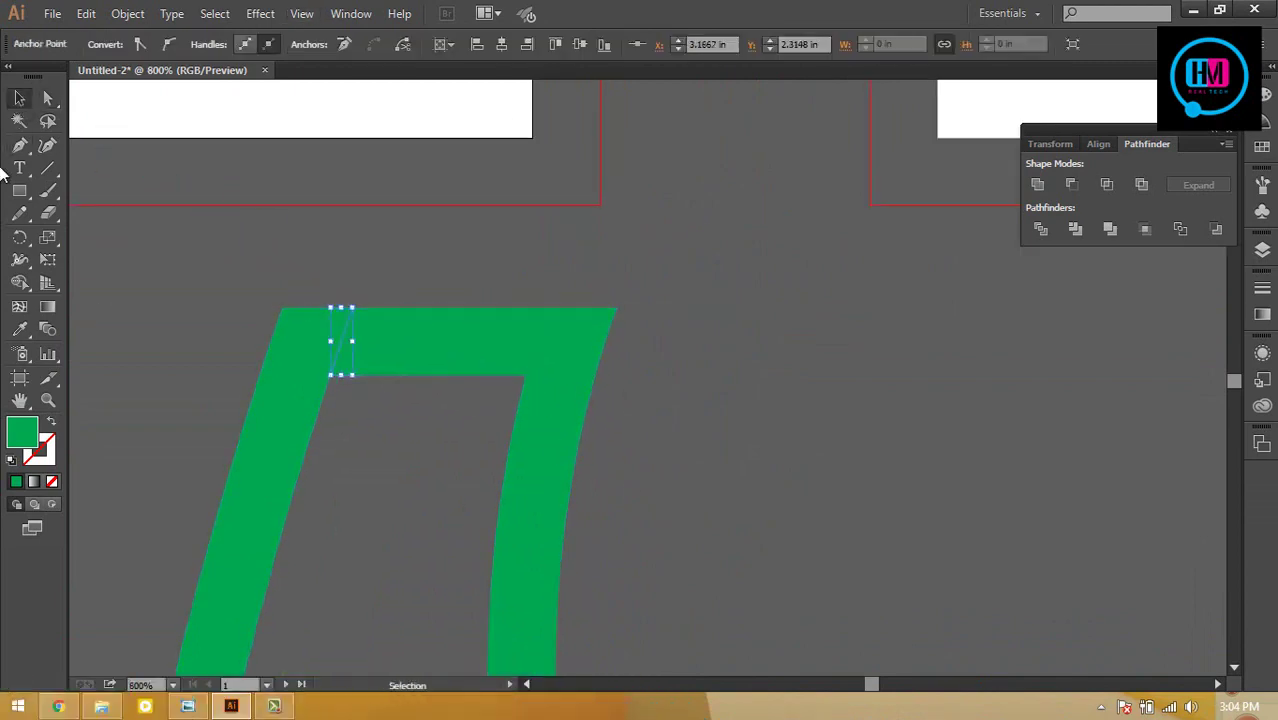
{"action": "mouse_move", "coordinate": [525, 377]}
{"action": "left_mouse_down"}
{"action": "mouse_move", "coordinate": [558, 313]}
{"action": "mouse_move", "coordinate": [547, 313]}
{"action": "left_mouse_up"}
{"action": "left_click", "coordinate": [19, 97]}
{"action": "left_click", "coordinate": [537, 353]}
{"action": "left_click", "coordinate": [113, 45]}
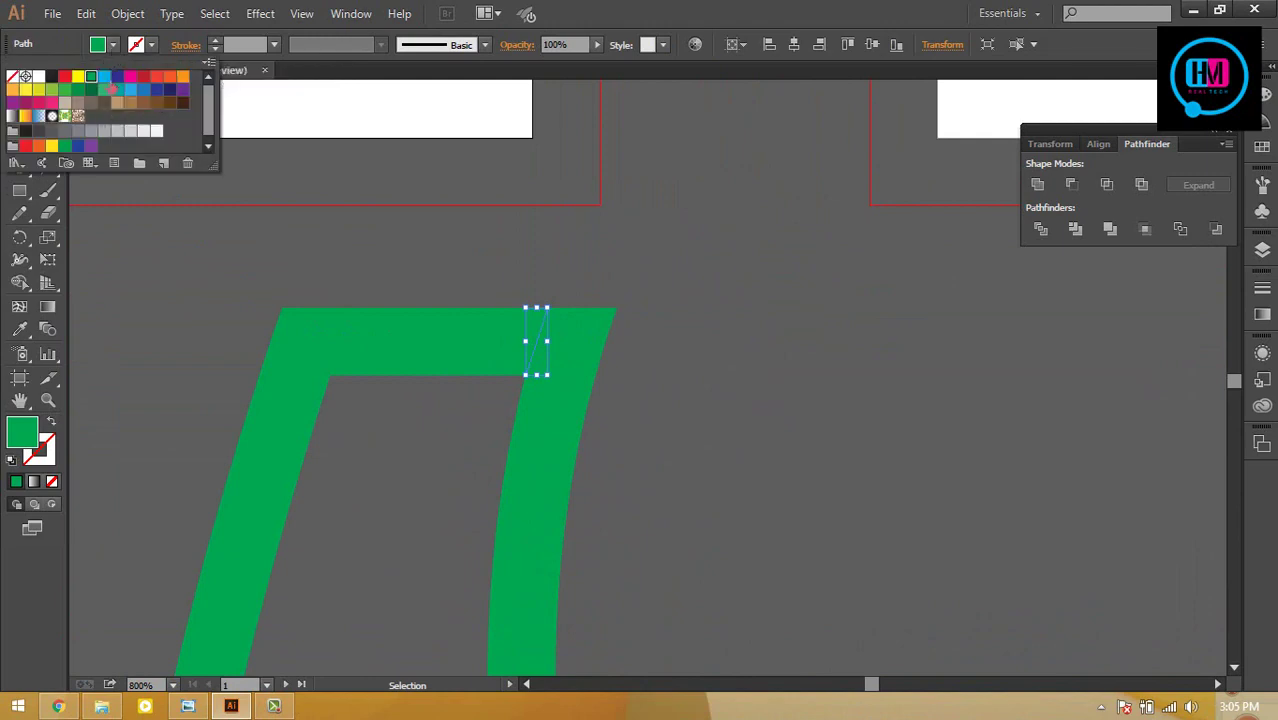
{"action": "left_click", "coordinate": [104, 76]}
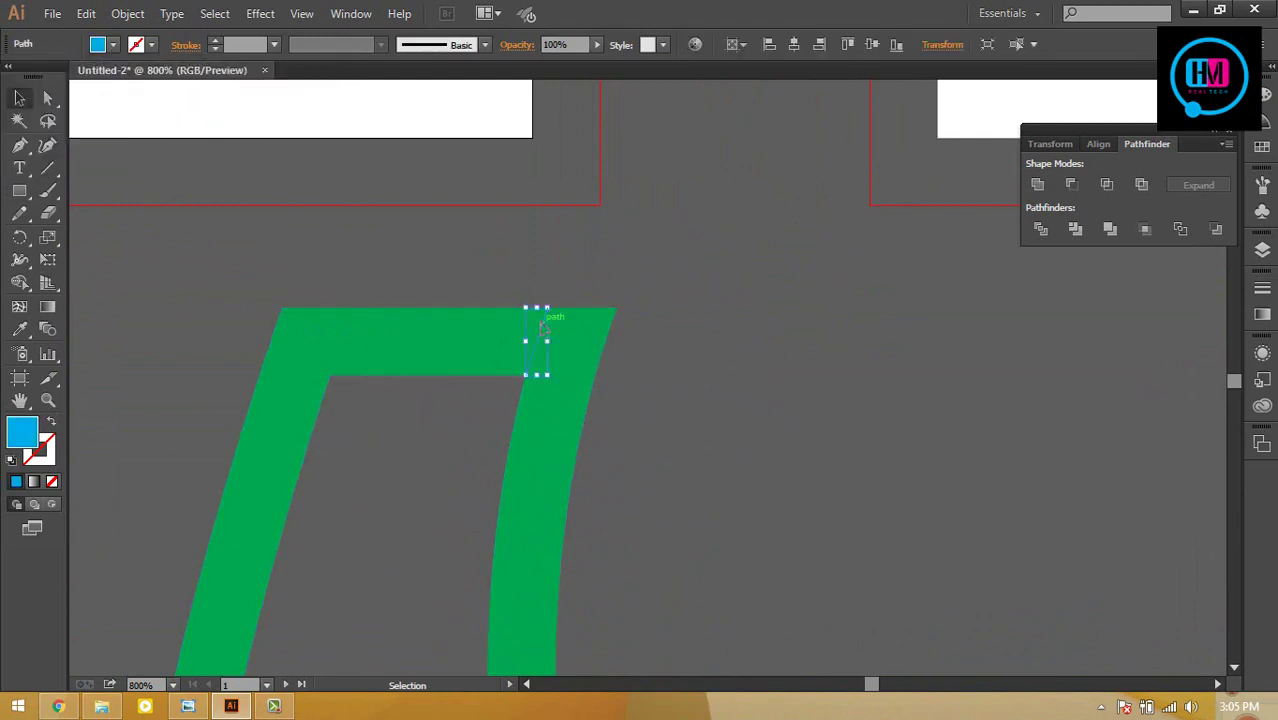
{"action": "left_click", "coordinate": [754, 386]}
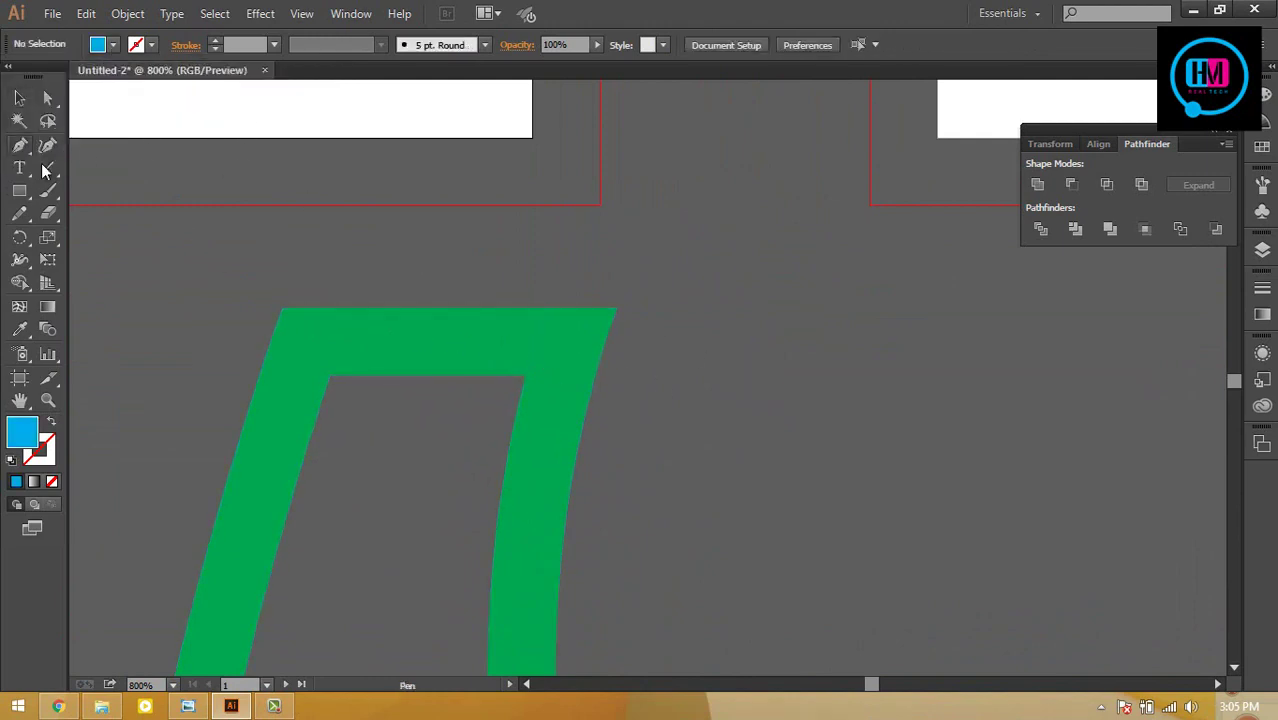
- Redraw the cut path across the top bar's left and right sides
{"action": "left_click", "coordinate": [525, 377]}
{"action": "left_click", "coordinate": [546, 308]}
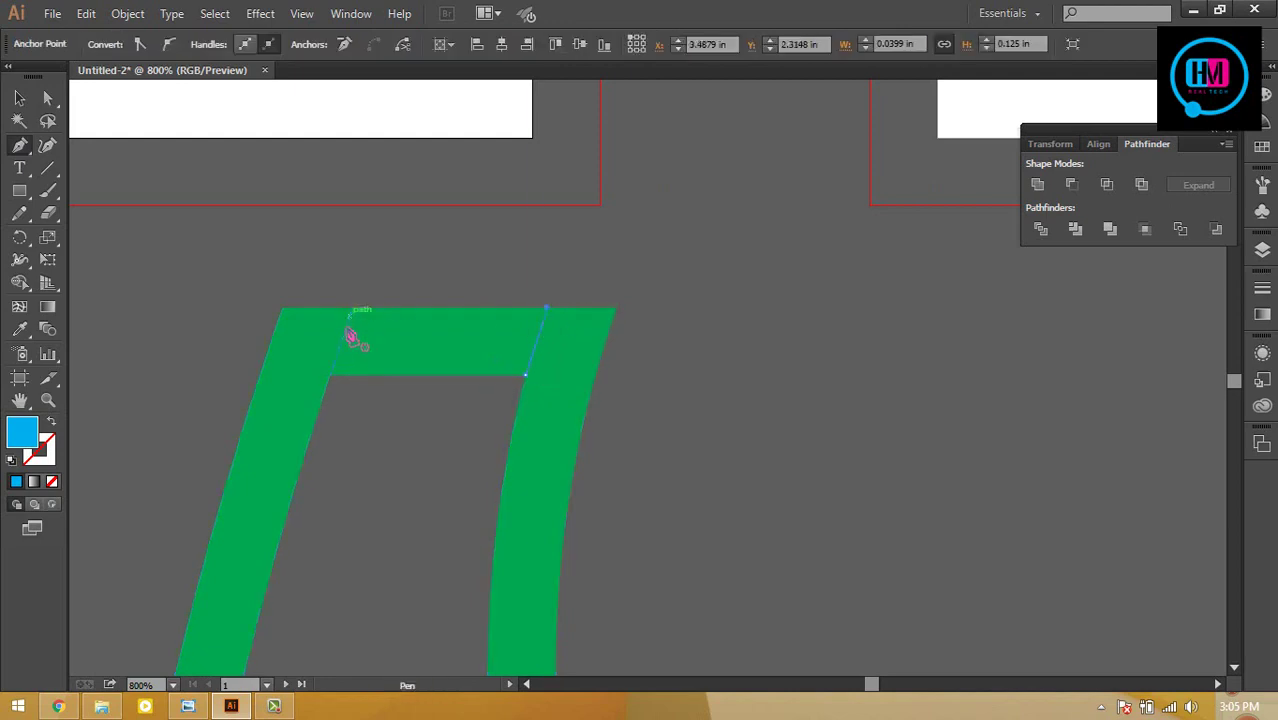
{"action": "left_click", "coordinate": [352, 309]}
{"action": "left_click", "coordinate": [331, 375]}
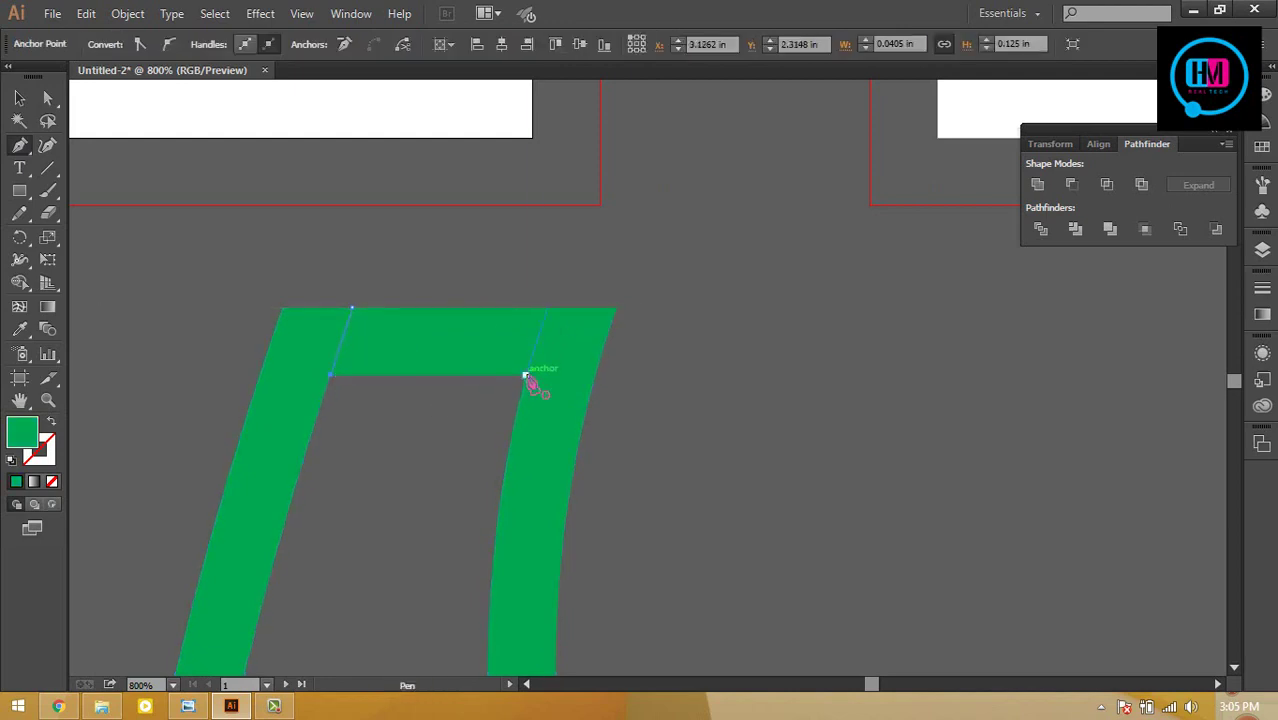
{"action": "left_click", "coordinate": [526, 377]}
{"action": "left_click", "coordinate": [97, 47]}
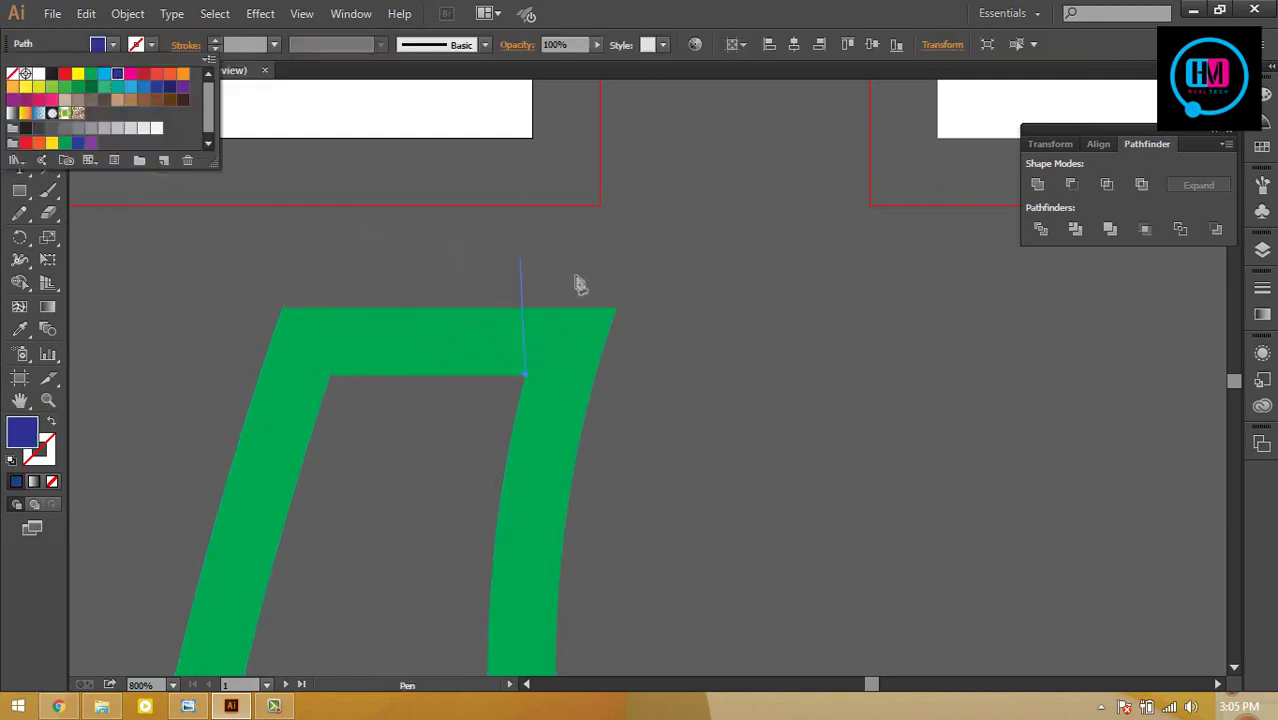
{"action": "left_click", "coordinate": [19, 97]}
{"action": "left_click", "coordinate": [792, 442]}
- Select the green frame group, undo an accidental move, and zoom out to 600%
{"action": "left_click", "coordinate": [487, 347]}
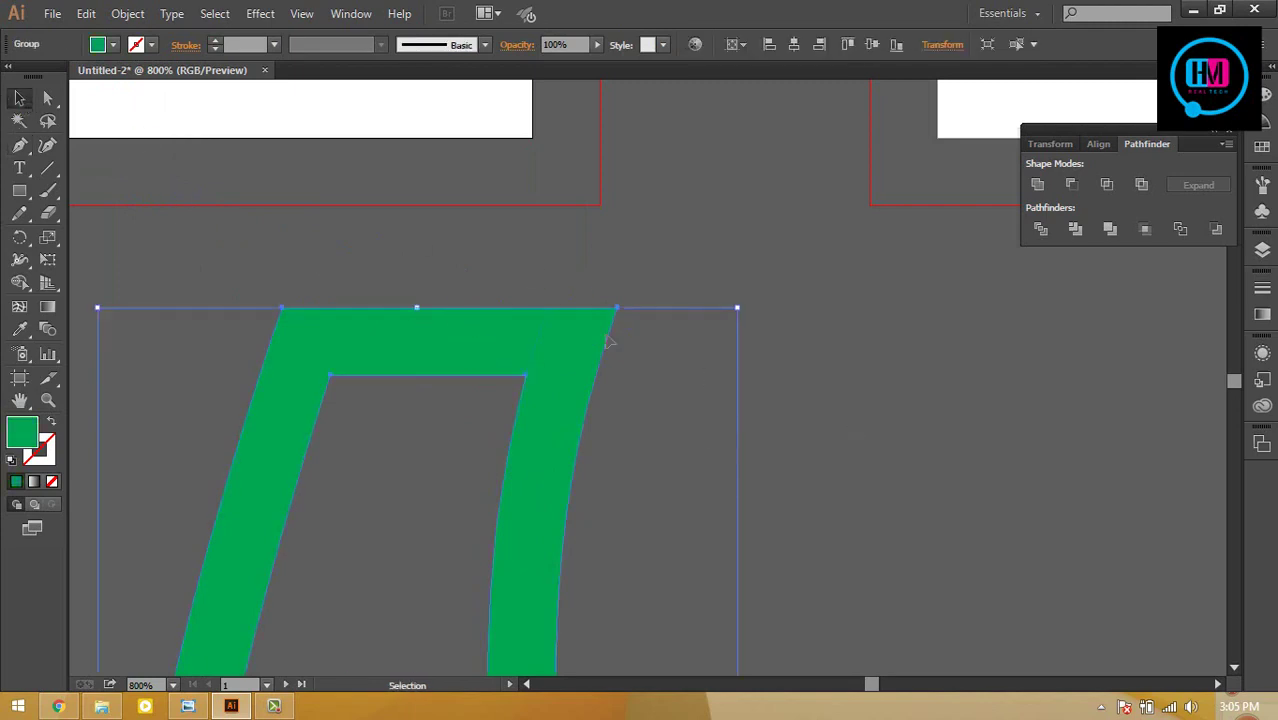
{"action": "left_click_drag", "start_coordinate": [610, 342], "coordinate": [945, 345]}
{"action": "key", "text": "ctrl+z"}
{"action": "left_click", "coordinate": [921, 385]}
{"action": "key", "text": "ctrl+minus"}
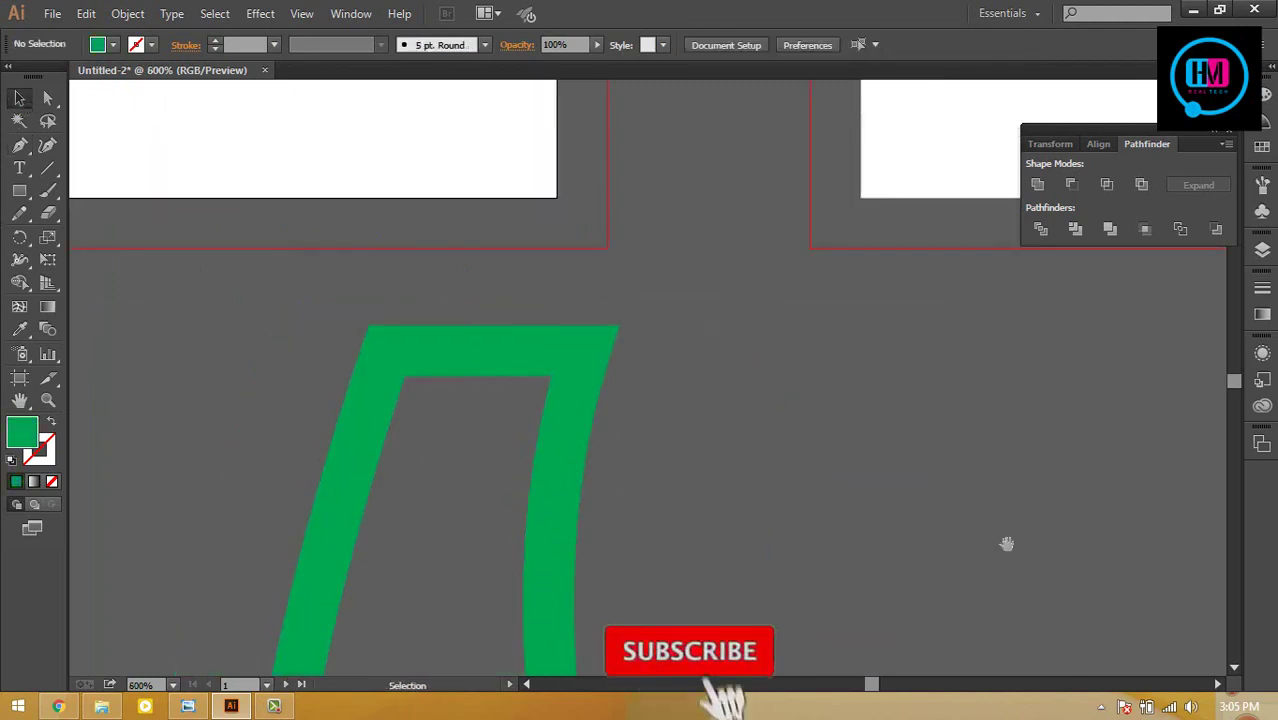
{"action": "scroll", "coordinate": [1006, 544], "scroll_direction": "down", "scroll_amount": 5}
{"action": "scroll", "coordinate": [850, 342], "scroll_direction": "down", "scroll_amount": 3}
- Draw a closed four-sided shape covering the frame's bottom bar, angling below its lower edge
{"action": "key", "text": "p"}
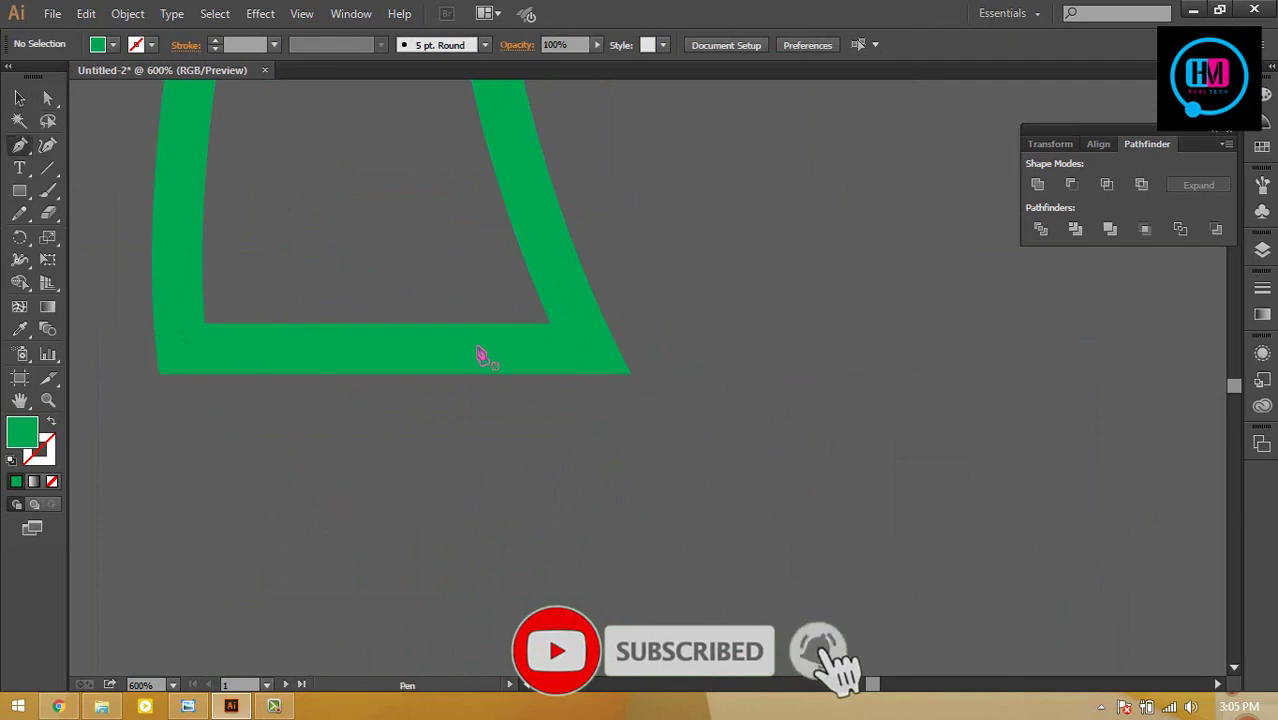
{"action": "left_click_drag", "start_coordinate": [549, 323], "coordinate": [580, 377]}
{"action": "left_click", "coordinate": [579, 374]}
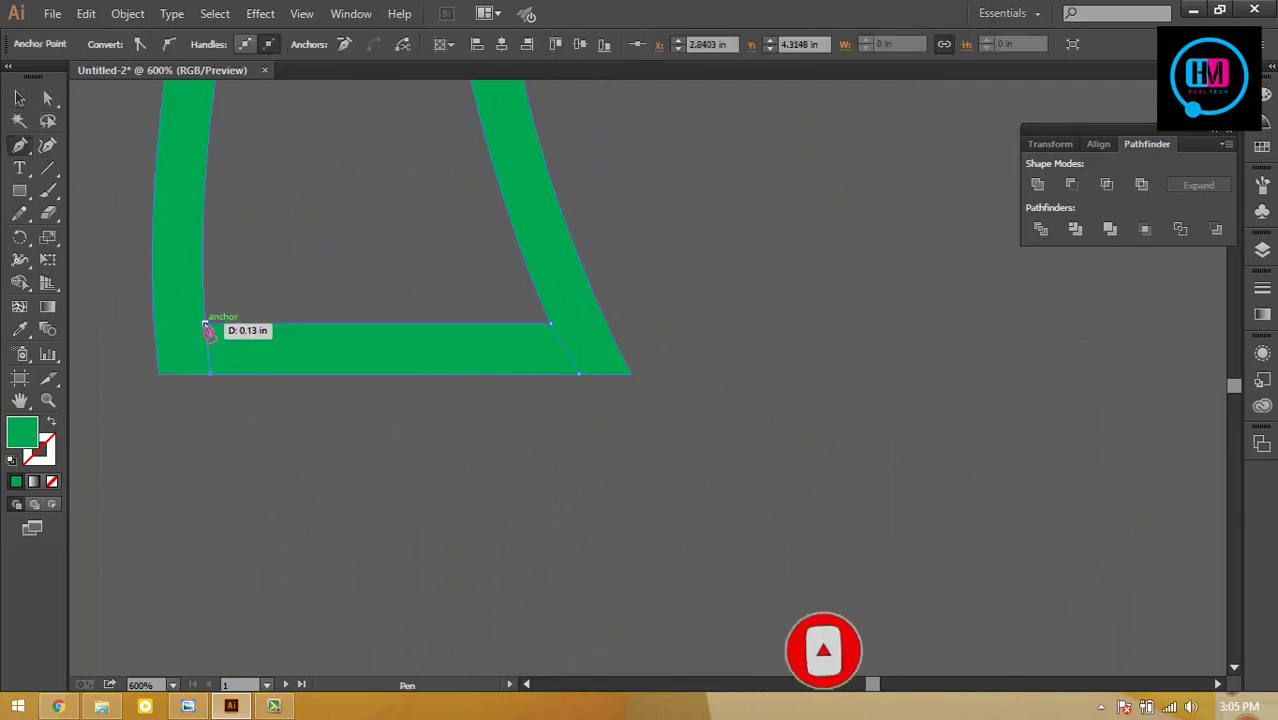
{"action": "left_click_drag", "start_coordinate": [204, 323], "coordinate": [212, 378]}
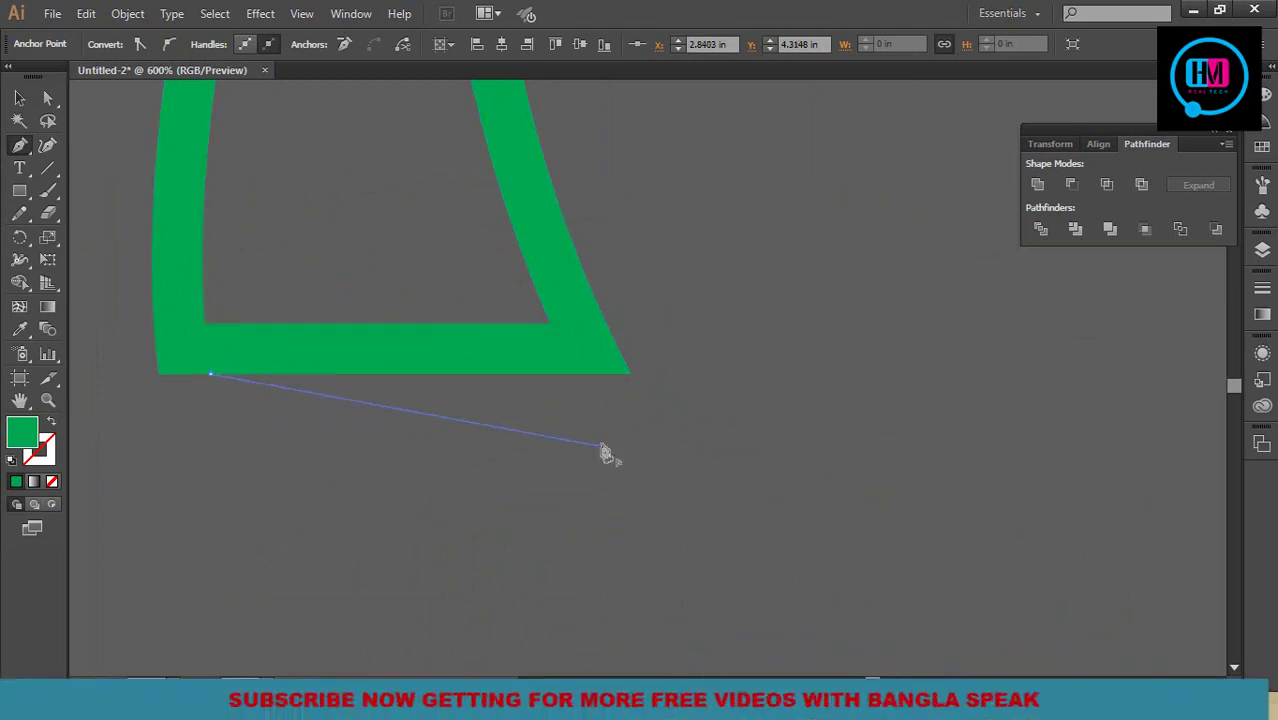
{"action": "left_click", "coordinate": [600, 445]}
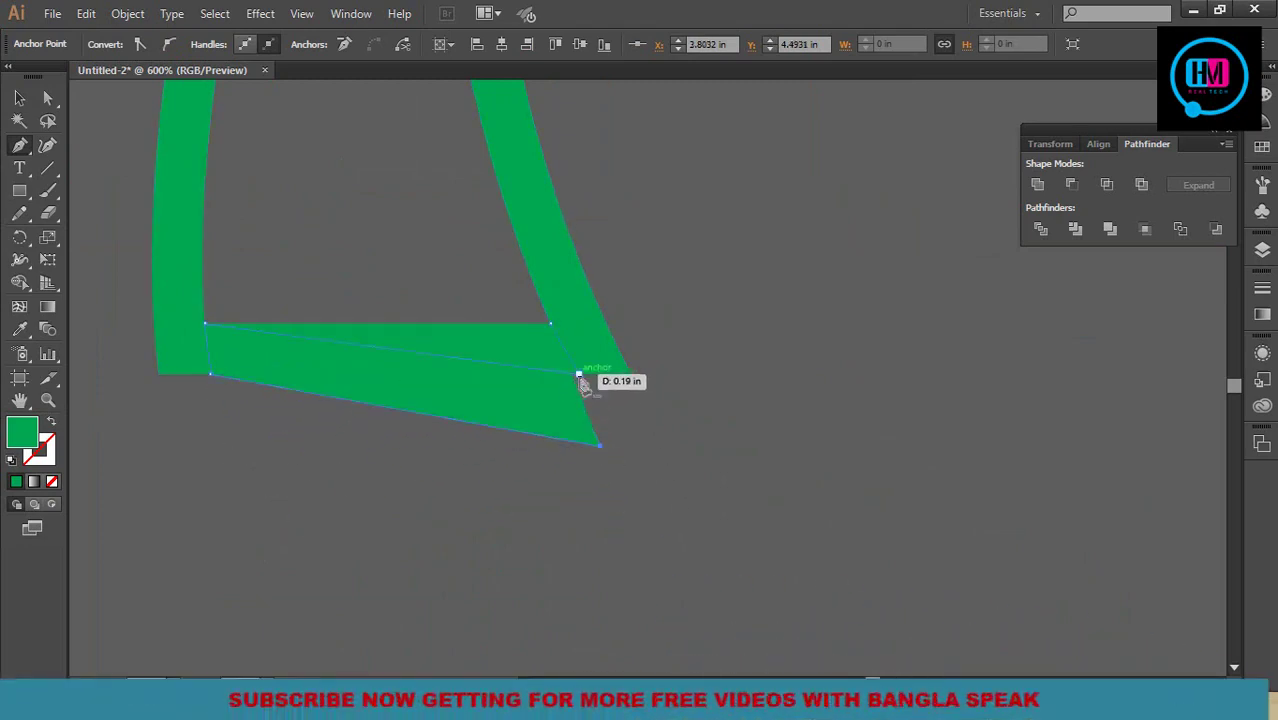
{"action": "left_click", "coordinate": [570, 372]}
{"action": "left_click", "coordinate": [549, 323]}
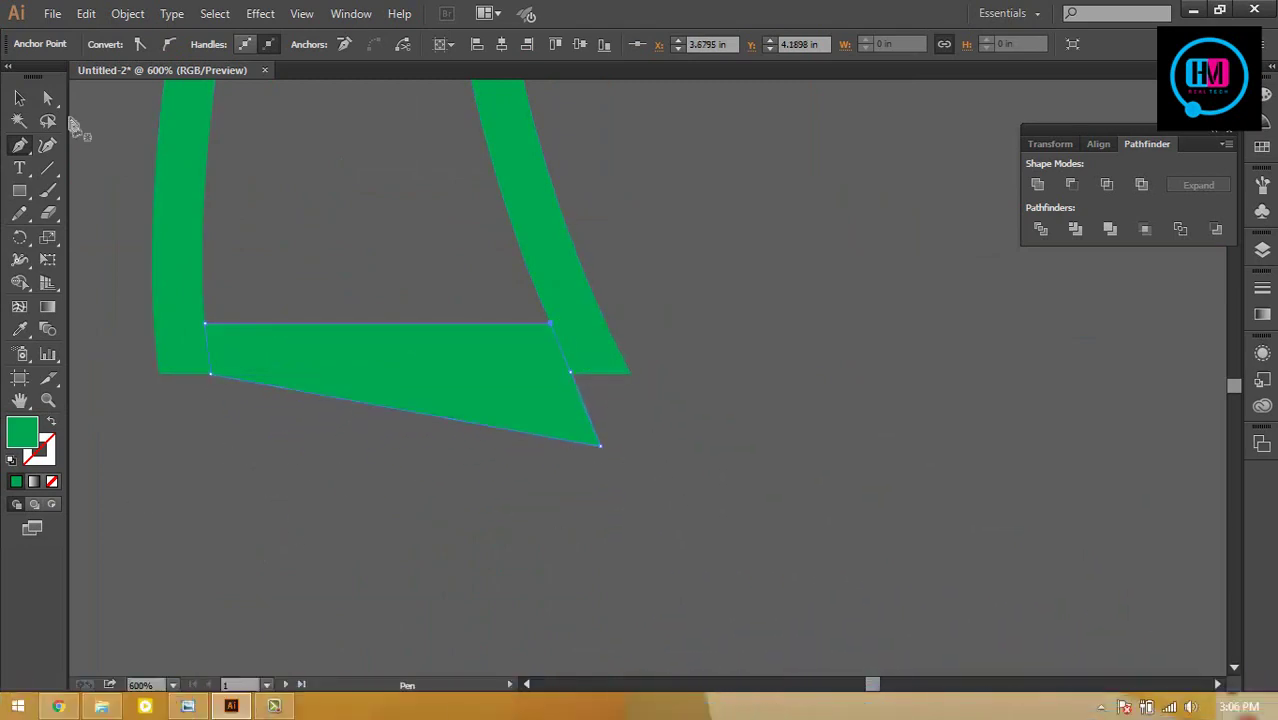
{"action": "left_click", "coordinate": [706, 338]}
{"action": "key", "text": "ctrl+minus"}
{"action": "key", "text": "ctrl+minus"}
- Divide the frame with the new shape, ungroup, and delete the triangle and top bar pieces
{"action": "left_click_drag", "start_coordinate": [656, 479], "coordinate": [316, 165]}
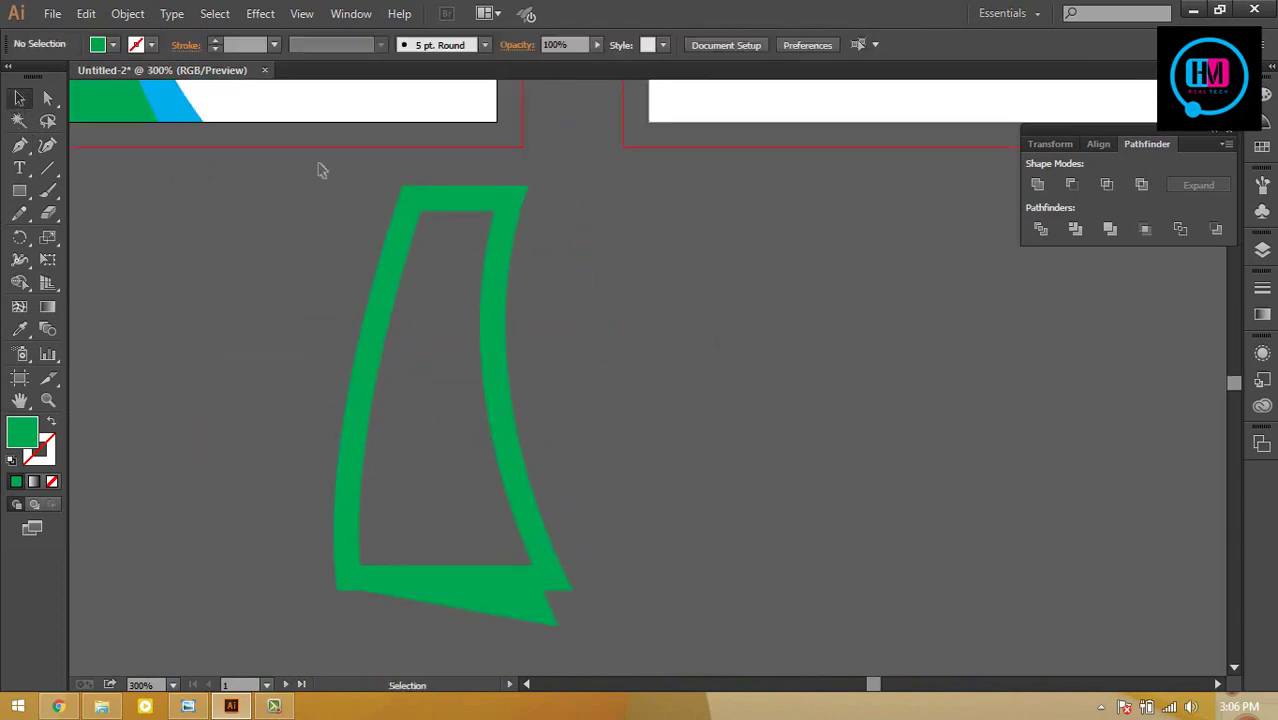
{"action": "left_click", "coordinate": [1066, 232]}
{"action": "left_click", "coordinate": [594, 366]}
{"action": "right_click", "coordinate": [499, 357]}
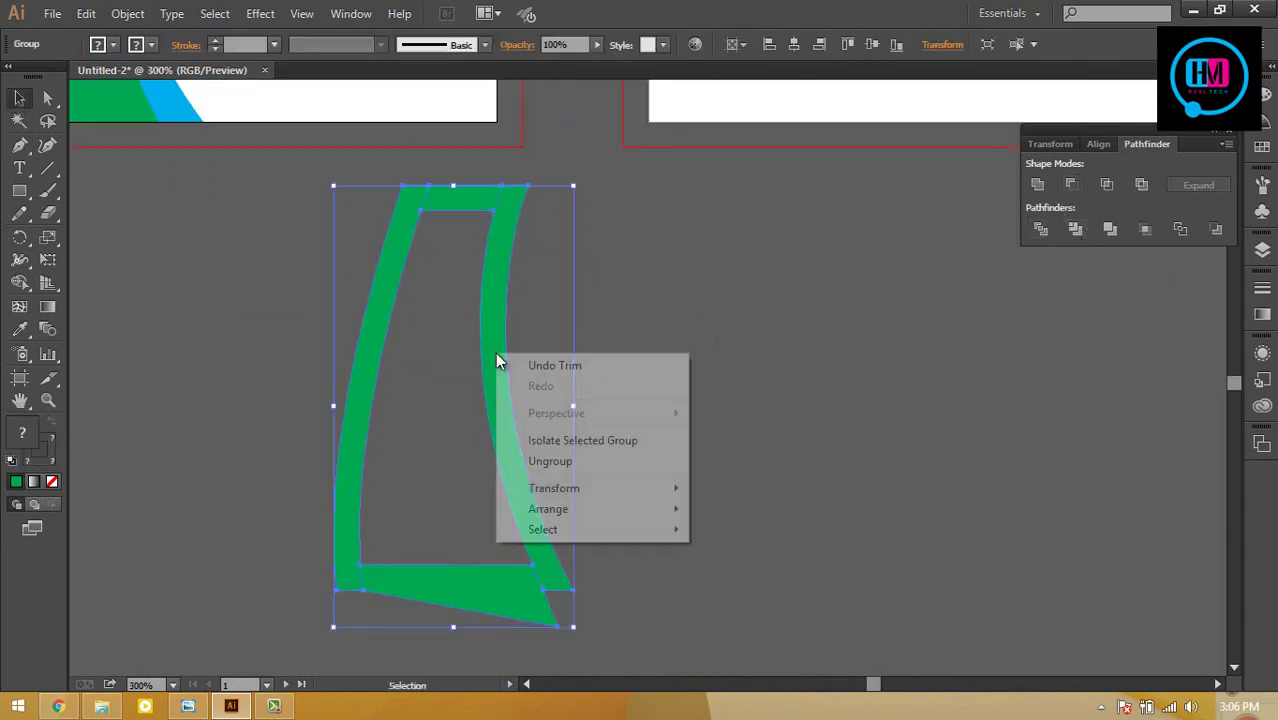
{"action": "left_click", "coordinate": [565, 459]}
{"action": "left_click", "coordinate": [484, 588]}
{"action": "key", "text": "Delete"}
{"action": "left_click", "coordinate": [462, 198]}
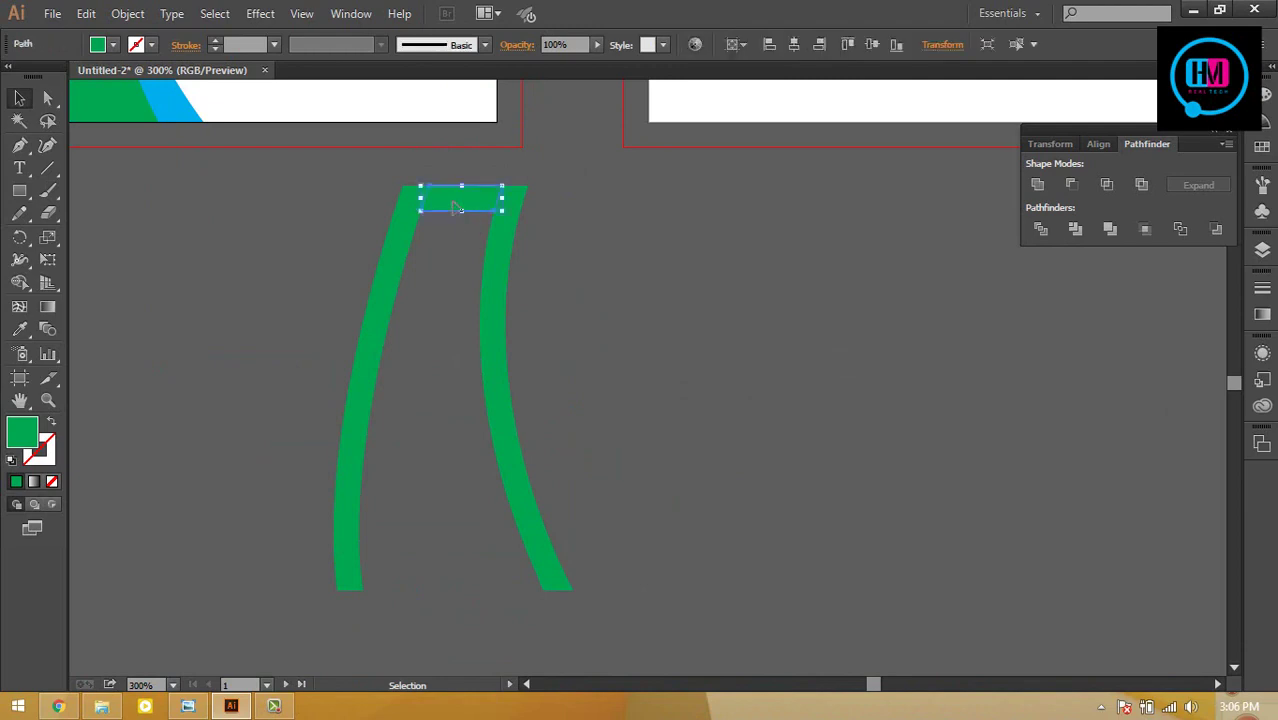
{"action": "key", "text": "Delete"}
- Group the two remaining curved green strips and move them onto the front card's band
{"action": "key", "text": "a"}
{"action": "left_click_drag", "start_coordinate": [628, 288], "coordinate": [316, 447]}
{"action": "key", "text": "v"}
{"action": "left_click", "coordinate": [436, 634]}
{"action": "key", "text": "ctrl+a"}
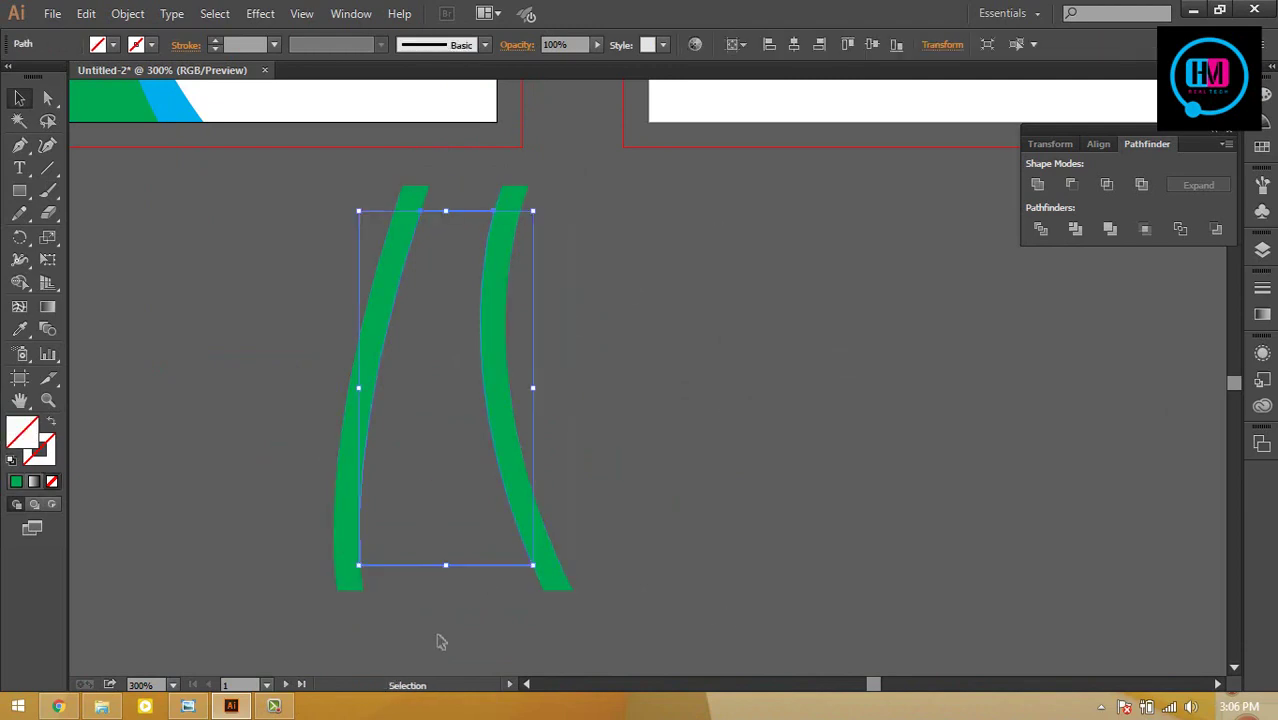
{"action": "left_click", "coordinate": [562, 245]}
{"action": "key", "text": "ctrl+a"}
{"action": "key", "text": "ctrl+g"}
{"action": "key", "text": "ctrl+minus"}
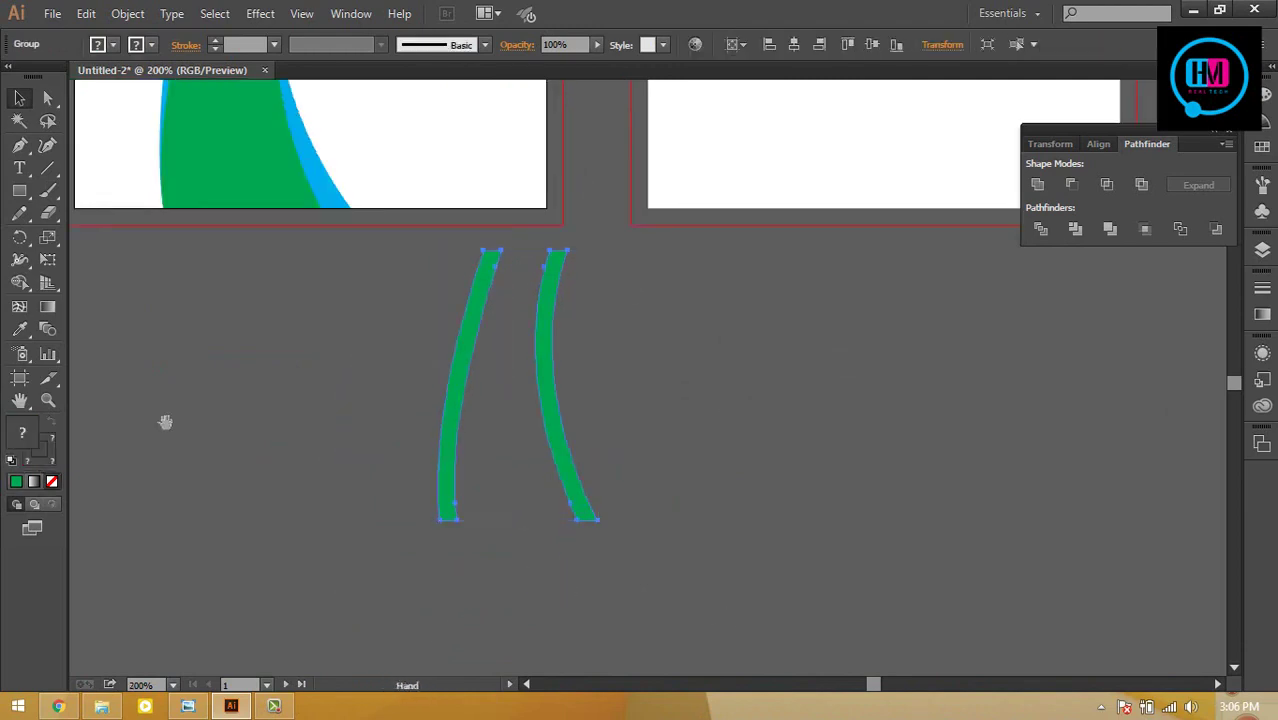
{"action": "key", "text": "ctrl+minus"}
{"action": "left_click_drag", "start_coordinate": [634, 470], "coordinate": [459, 274]}
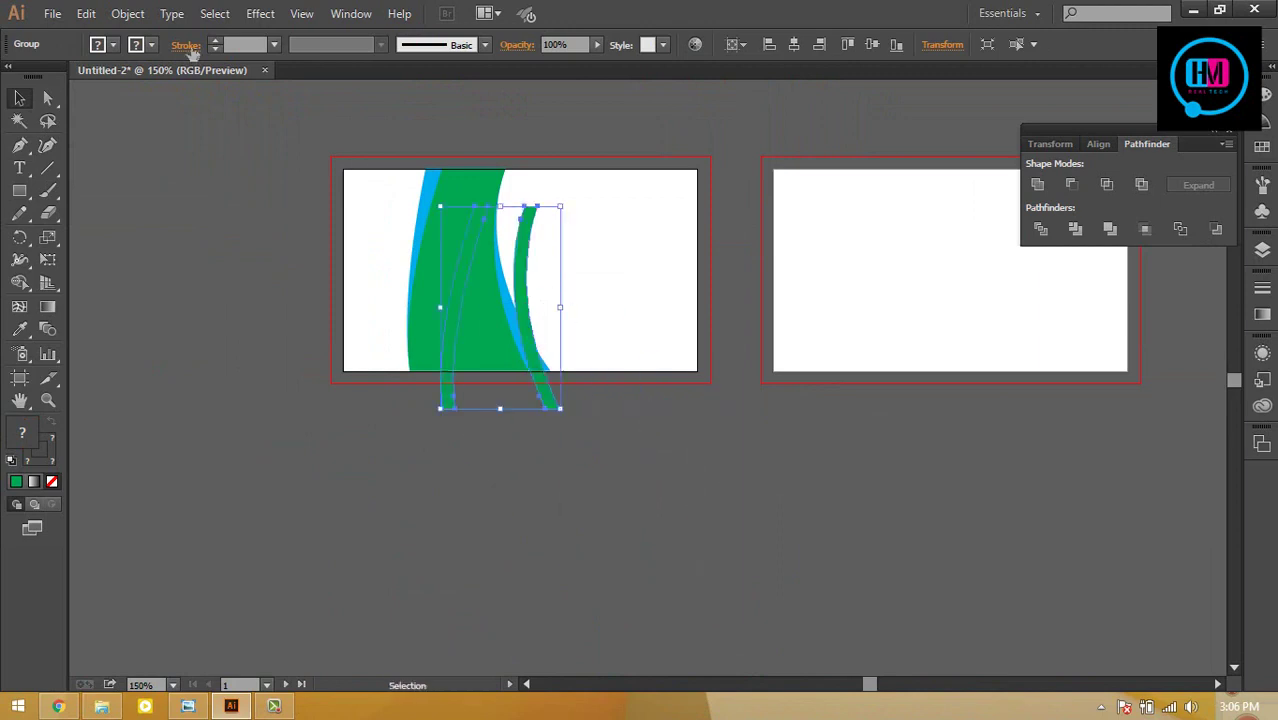
- Fill the curved strips magenta and move them up and left along the band's edges
{"action": "left_click", "coordinate": [113, 44]}
{"action": "left_click", "coordinate": [130, 76]}
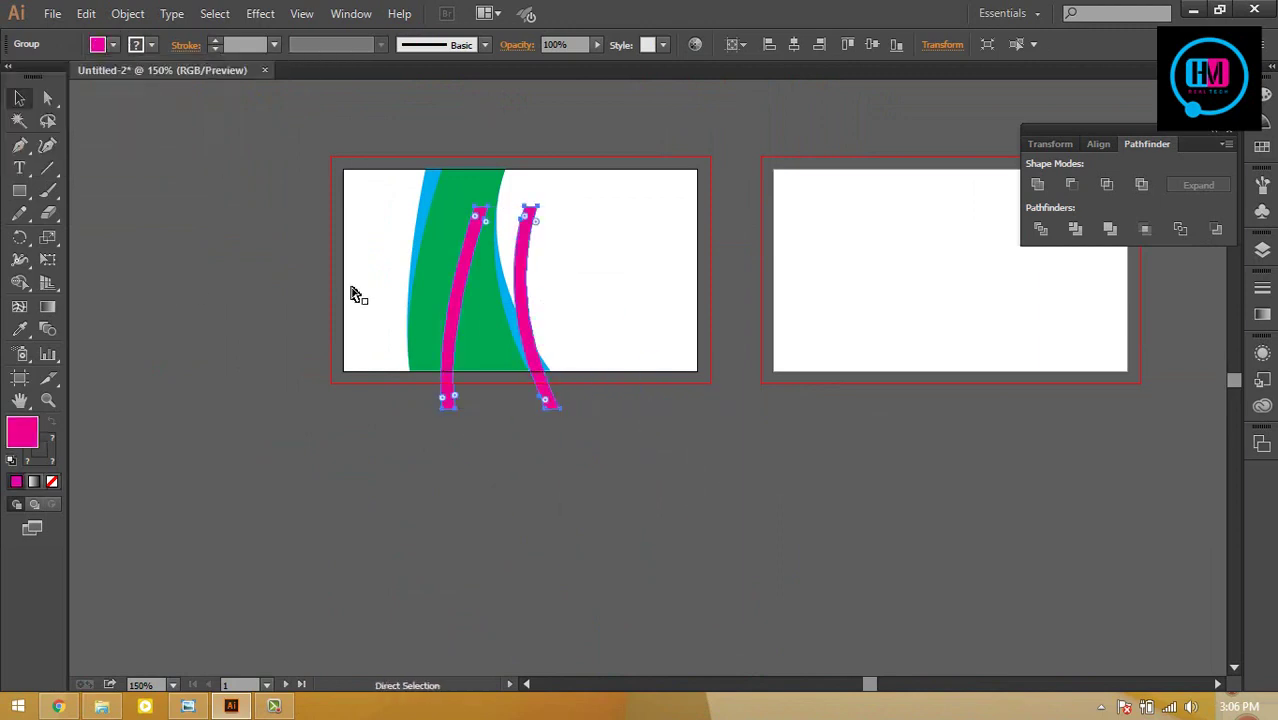
{"action": "key", "text": "ctrl+plus"}
{"action": "left_click_drag", "start_coordinate": [516, 505], "coordinate": [474, 451]}
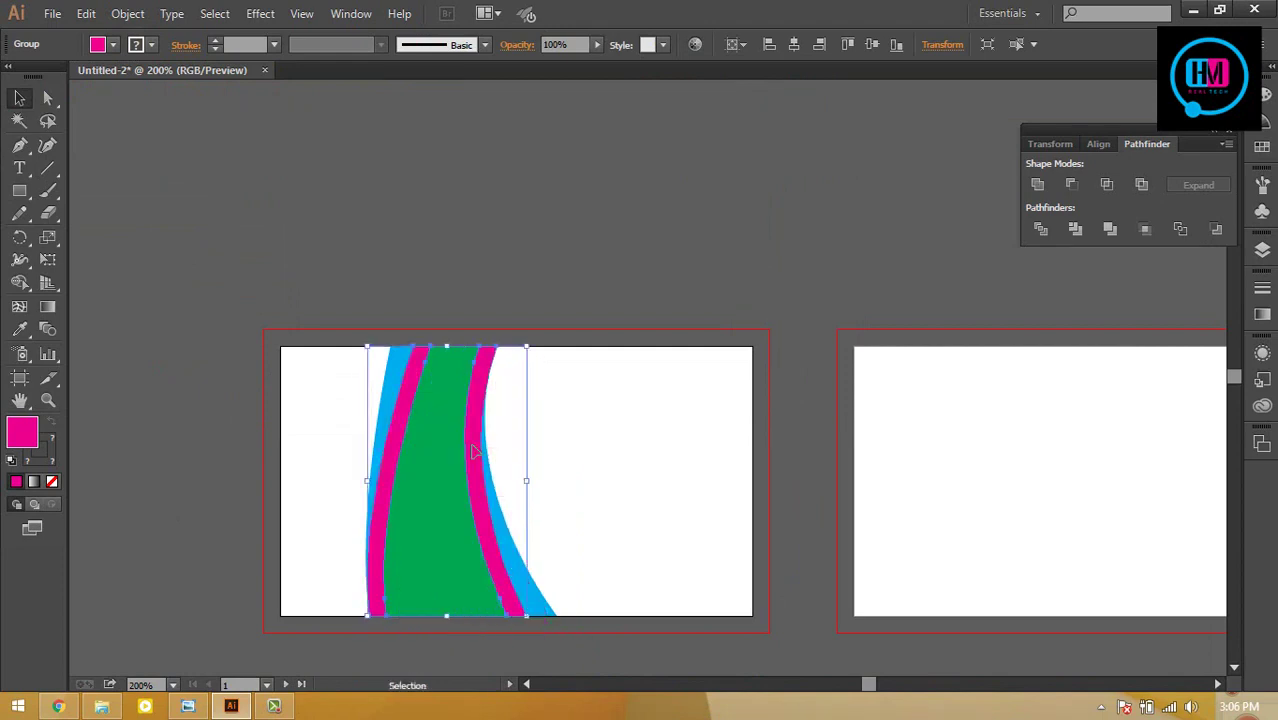
- Recolour the stripe group with the band's green using the Eyedropper
{"action": "left_click", "coordinate": [579, 305]}
{"action": "key", "text": "ctrl+equal"}
{"action": "key", "text": "ctrl+equal"}
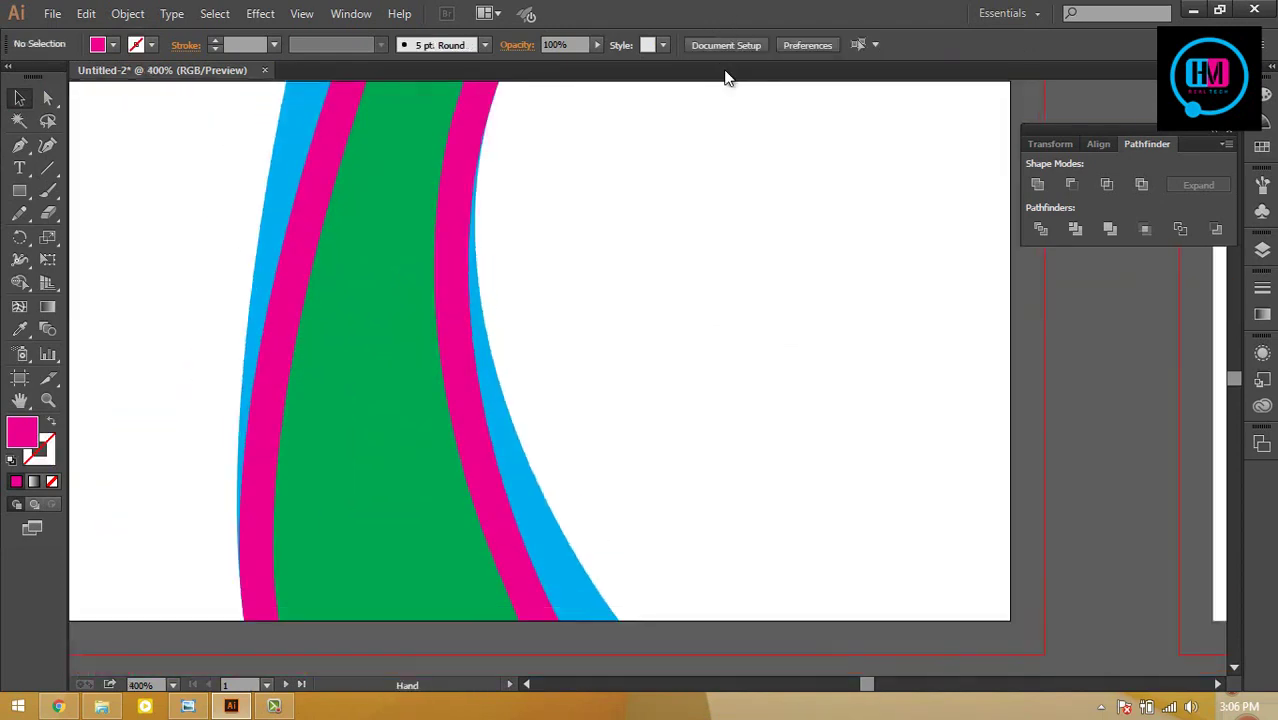
{"action": "key", "text": "ctrl+minus"}
{"action": "left_click", "coordinate": [451, 360]}
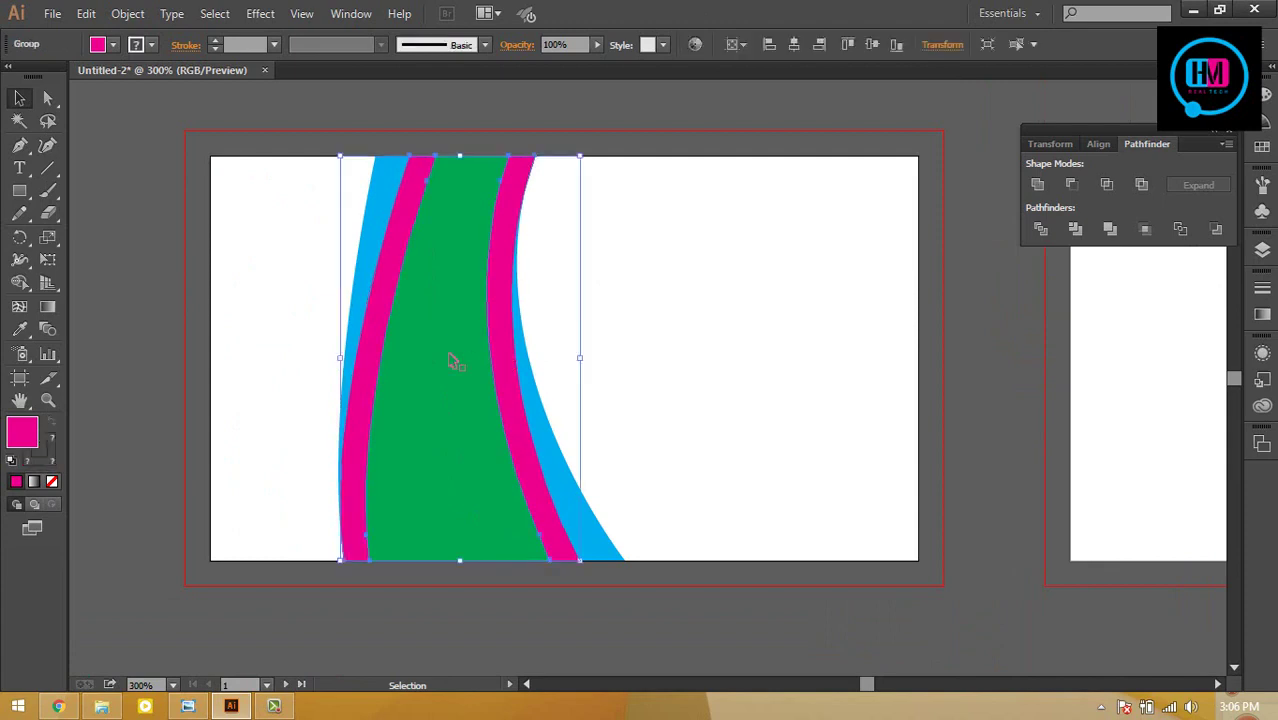
{"action": "key", "text": "i"}
{"action": "left_click", "coordinate": [465, 300]}
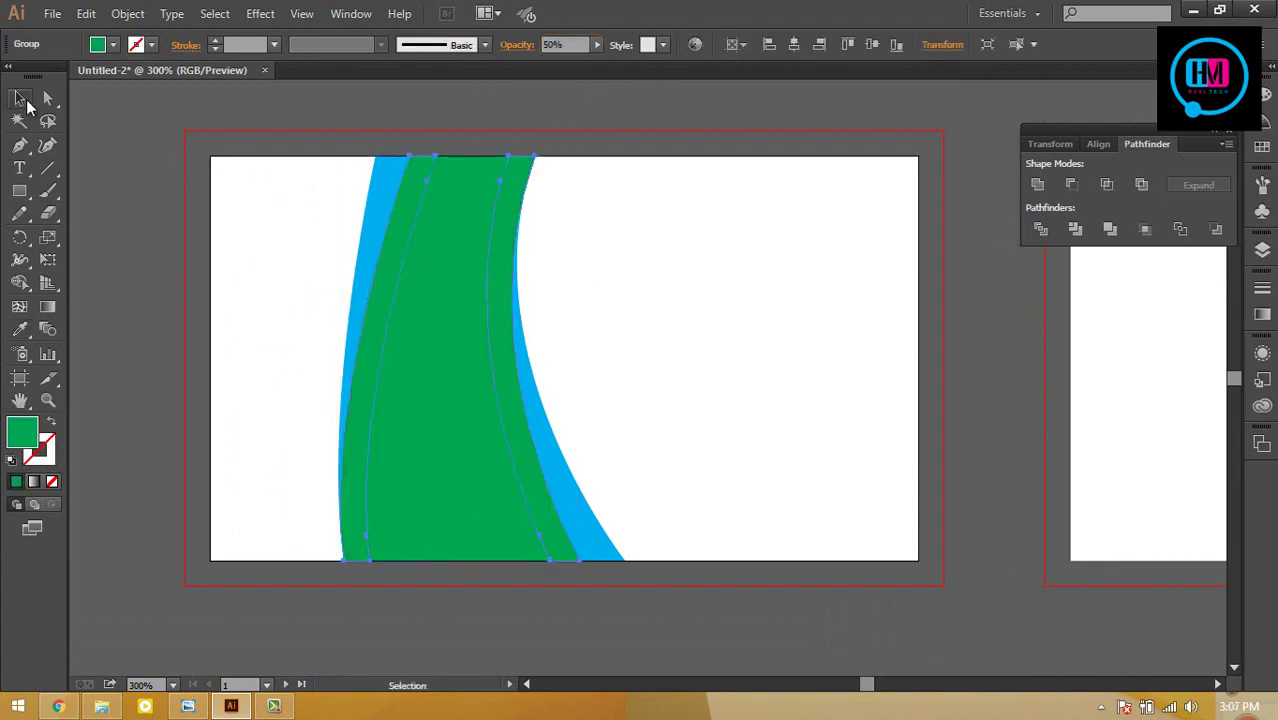
- Select the green band path with the Direct Selection tool
{"action": "left_click", "coordinate": [48, 97]}
{"action": "left_click", "coordinate": [499, 228]}
{"action": "left_click", "coordinate": [394, 251]}
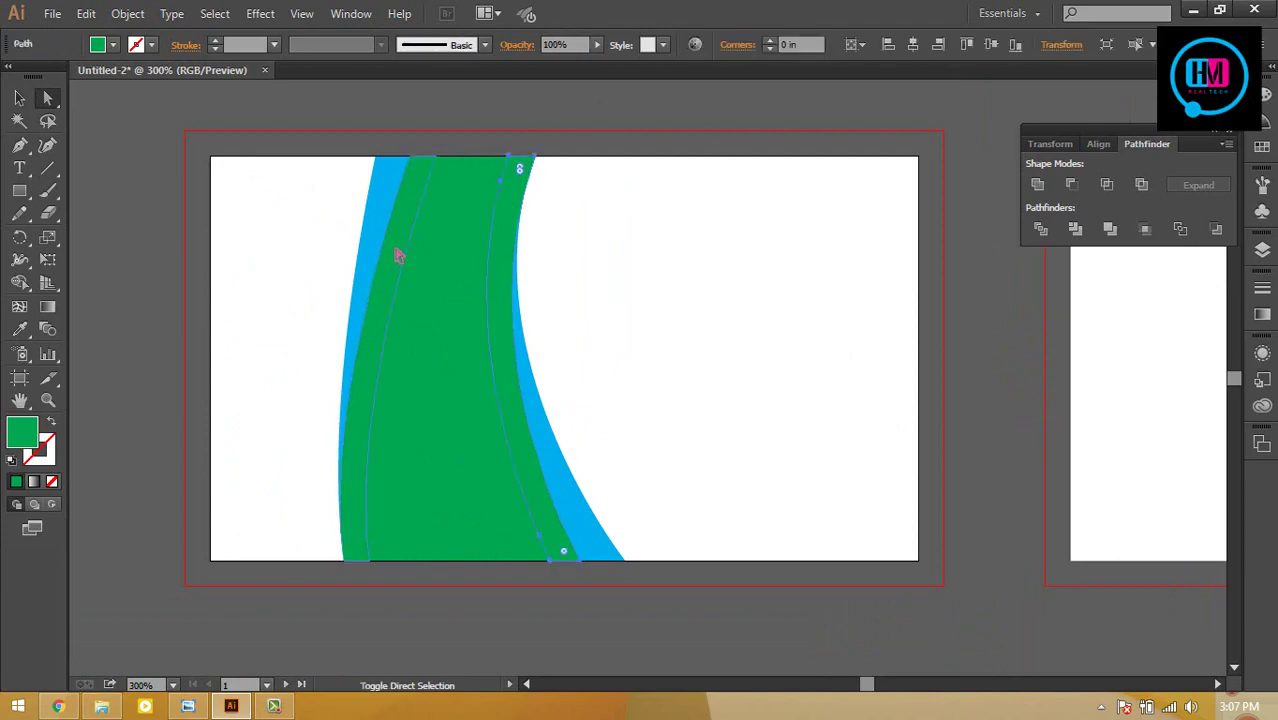
{"action": "left_click", "coordinate": [524, 242]}
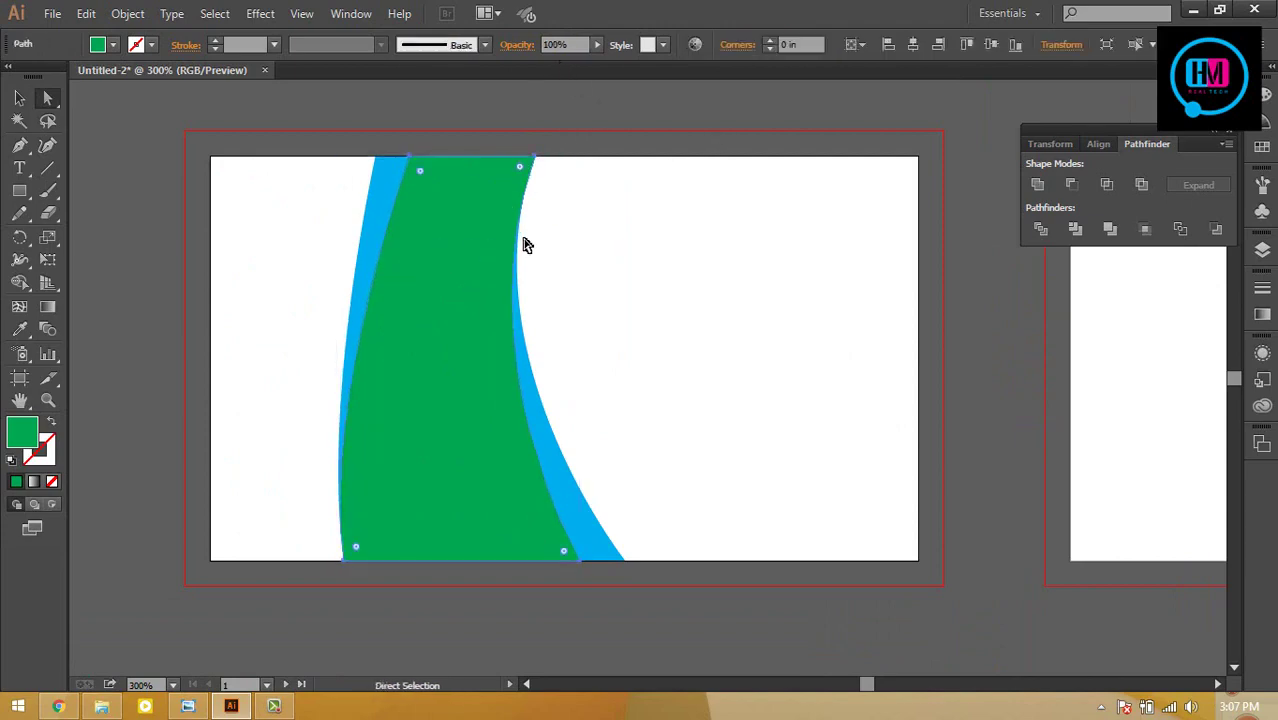
- Drag download.jpg from the desktop into the Illustrator document
{"action": "left_click", "coordinate": [1193, 9]}
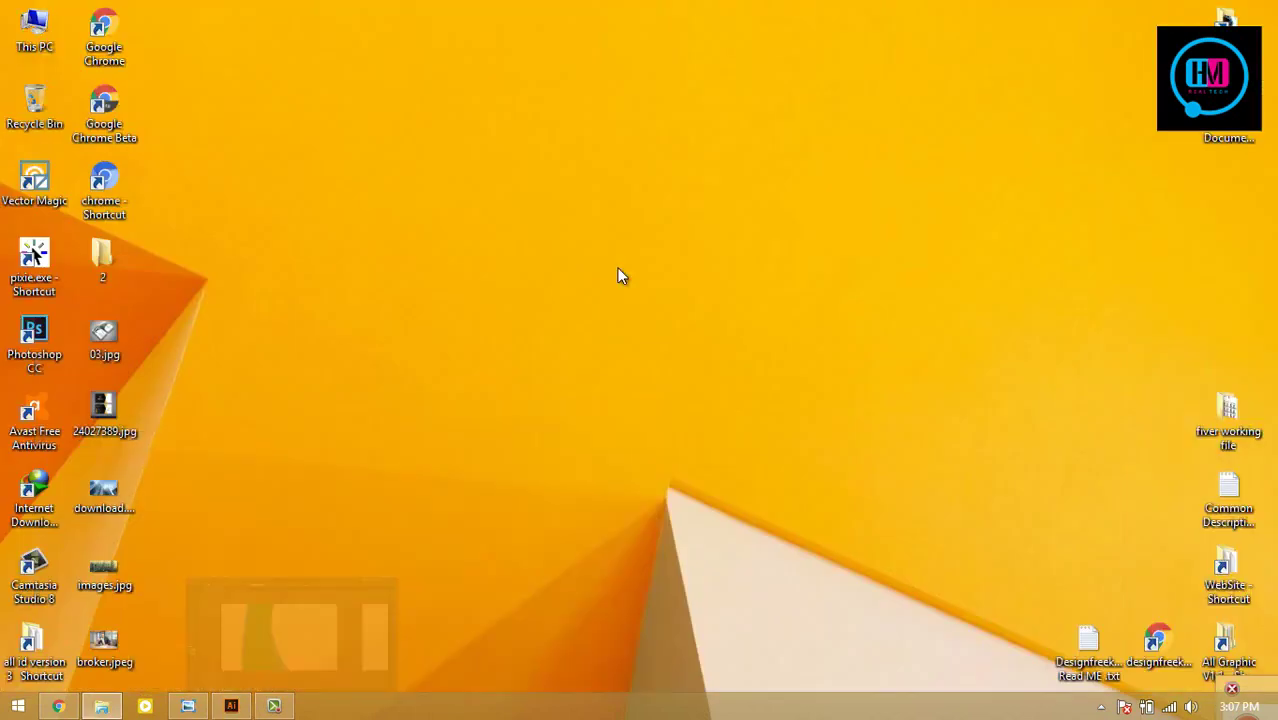
{"action": "left_click_drag", "start_coordinate": [131, 648], "coordinate": [550, 498]}
{"action": "left_click_drag", "start_coordinate": [104, 575], "coordinate": [385, 495]}
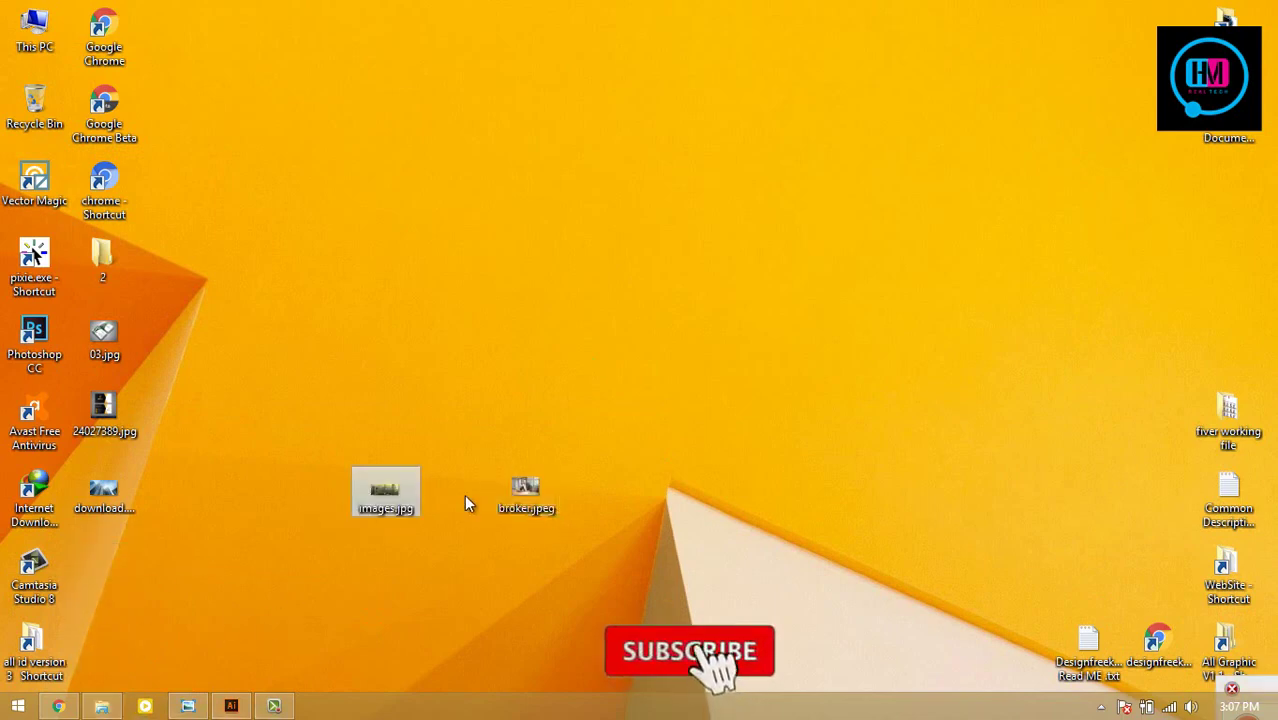
{"action": "mouse_move", "coordinate": [104, 495]}
{"action": "left_mouse_down"}
{"action": "mouse_move", "coordinate": [230, 706]}
{"action": "mouse_move", "coordinate": [436, 448]}
{"action": "left_mouse_up"}
- Align and scale the building photo to the front card, placing it behind the artwork
{"action": "key", "text": "ctrl+minus"}
{"action": "left_click_drag", "start_coordinate": [737, 397], "coordinate": [737, 369]}
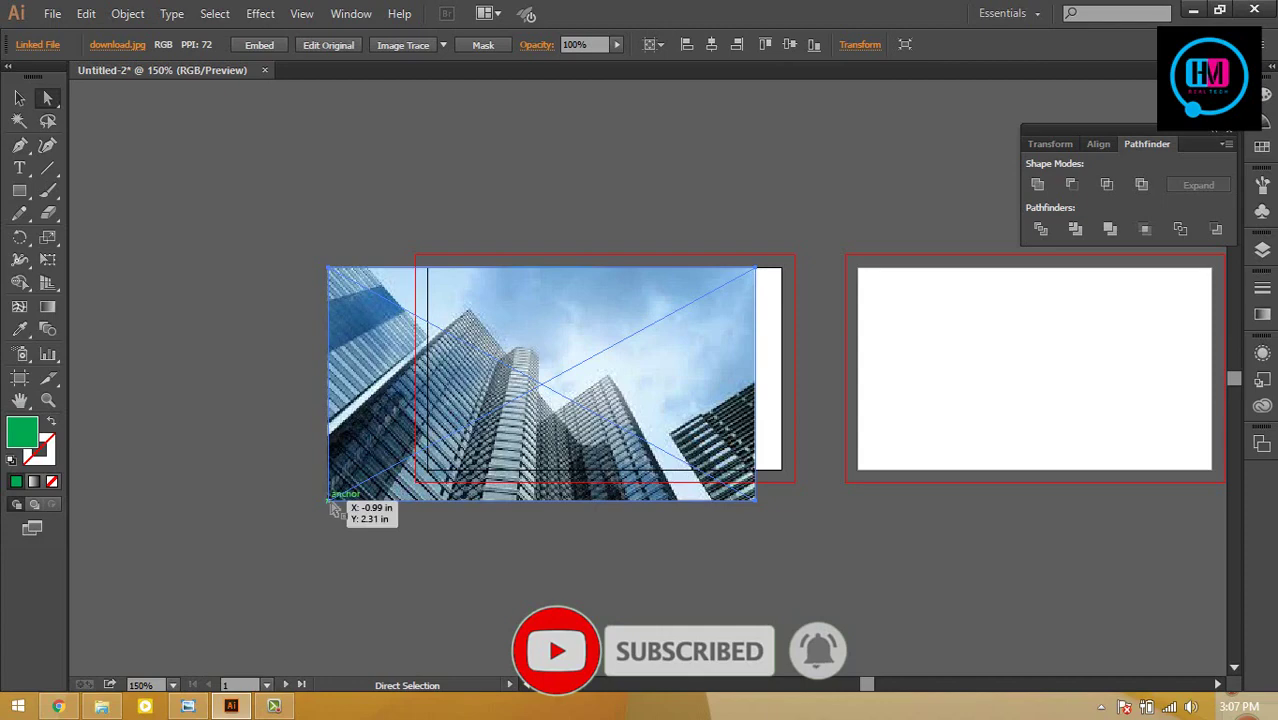
{"action": "left_click_drag", "start_coordinate": [335, 510], "coordinate": [389, 492]}
{"action": "key", "text": "ctrl+plus"}
{"action": "key", "text": "v"}
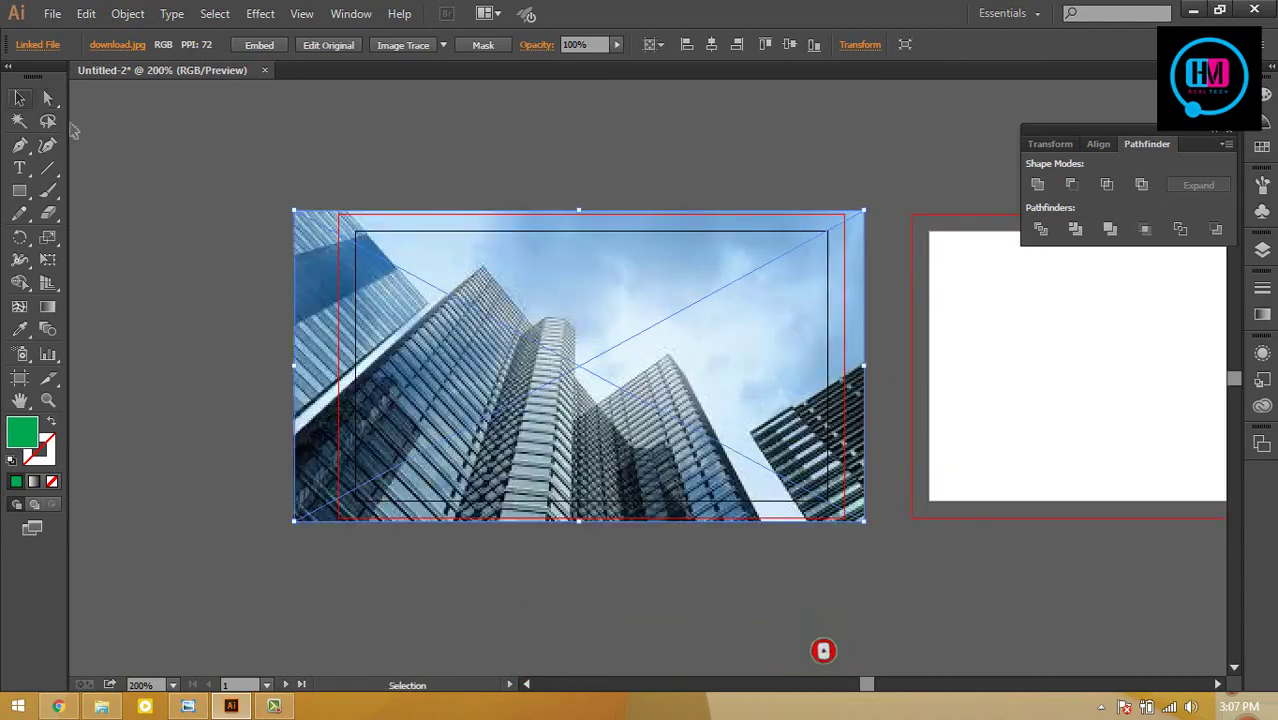
{"action": "left_click_drag", "start_coordinate": [640, 308], "coordinate": [701, 328]}
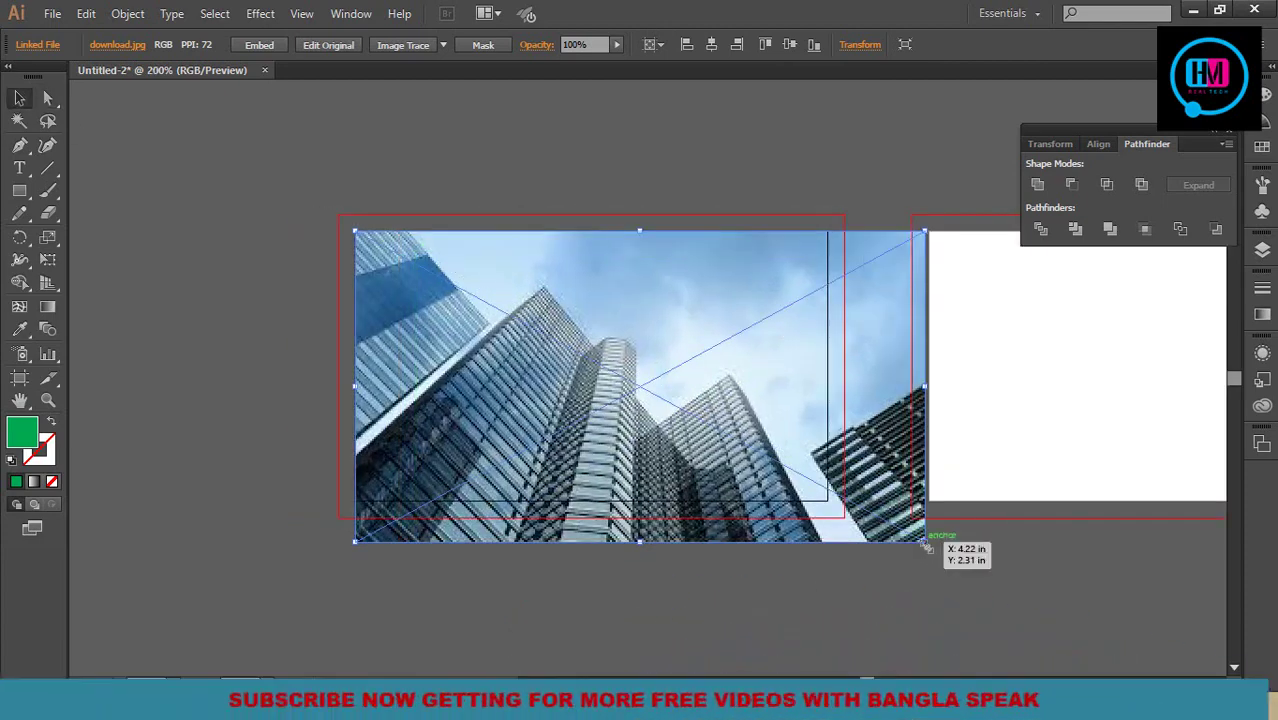
{"action": "left_click_drag", "start_coordinate": [926, 546], "coordinate": [828, 500]}
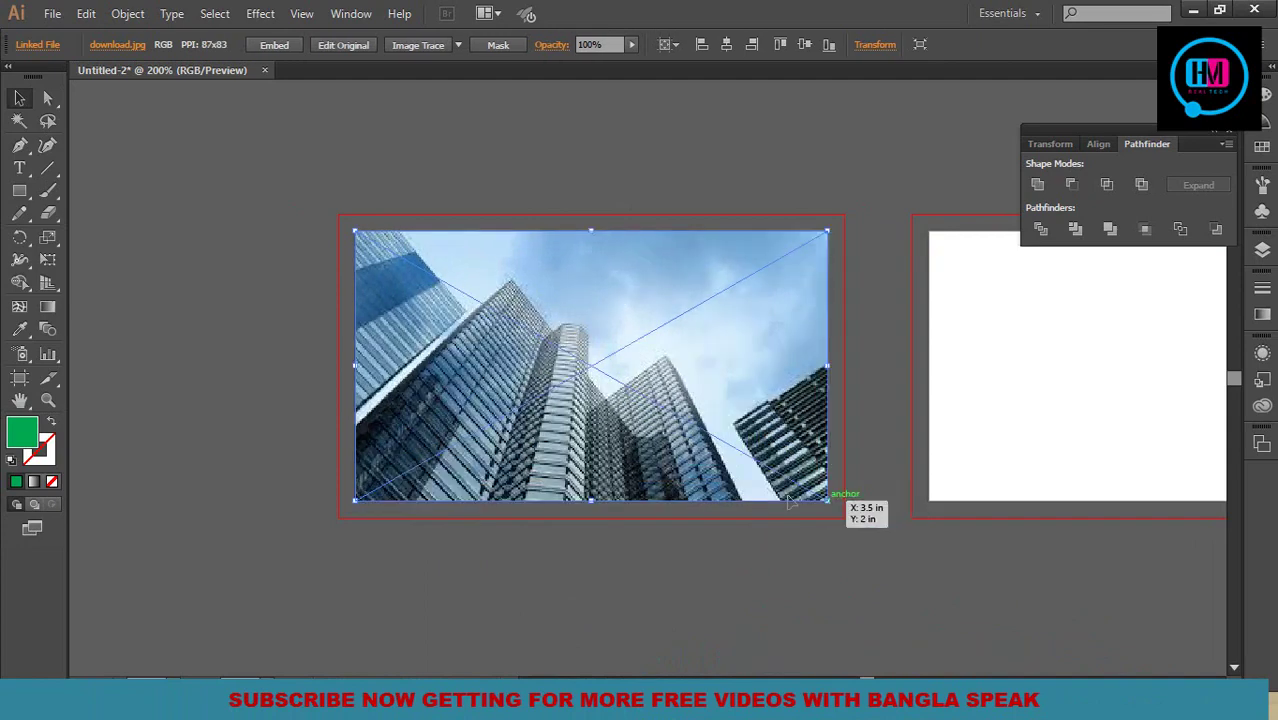
{"action": "key", "text": "Delete"}
- Make a clipping mask from the building photo and the green band
{"action": "key", "text": "a"}
{"action": "left_click", "coordinate": [488, 400]}
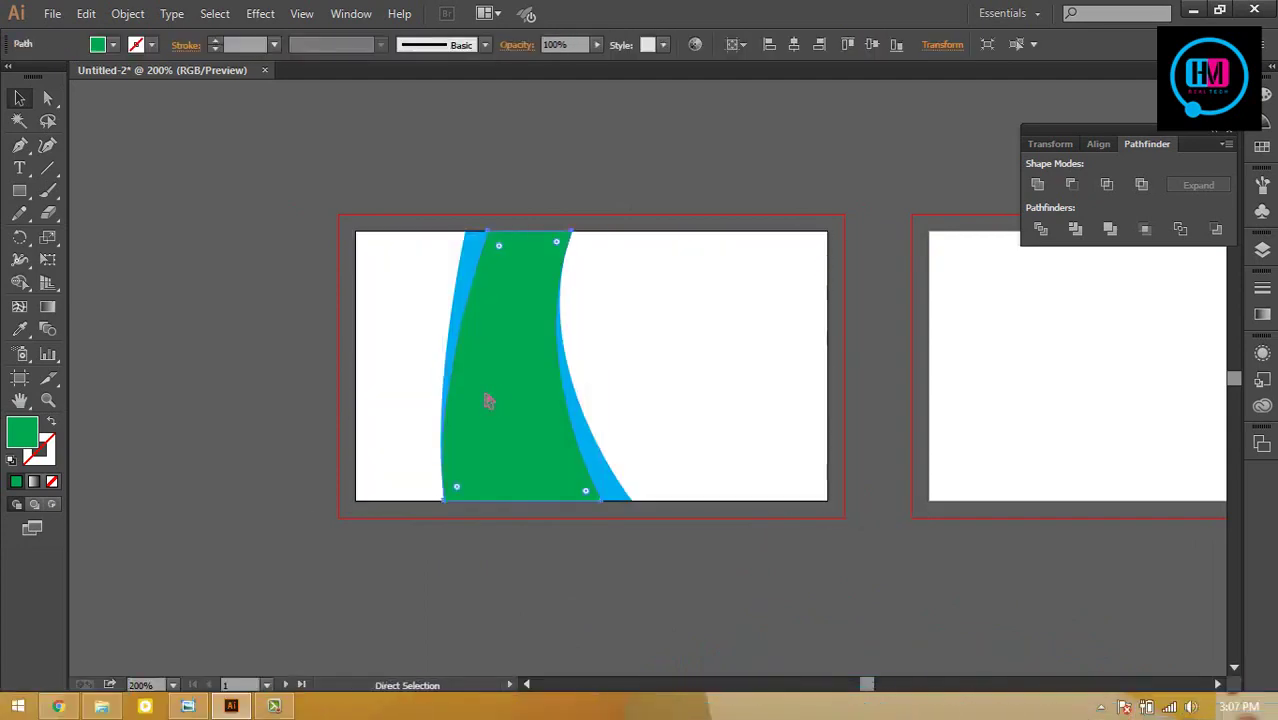
{"action": "key", "text": "ctrl+a"}
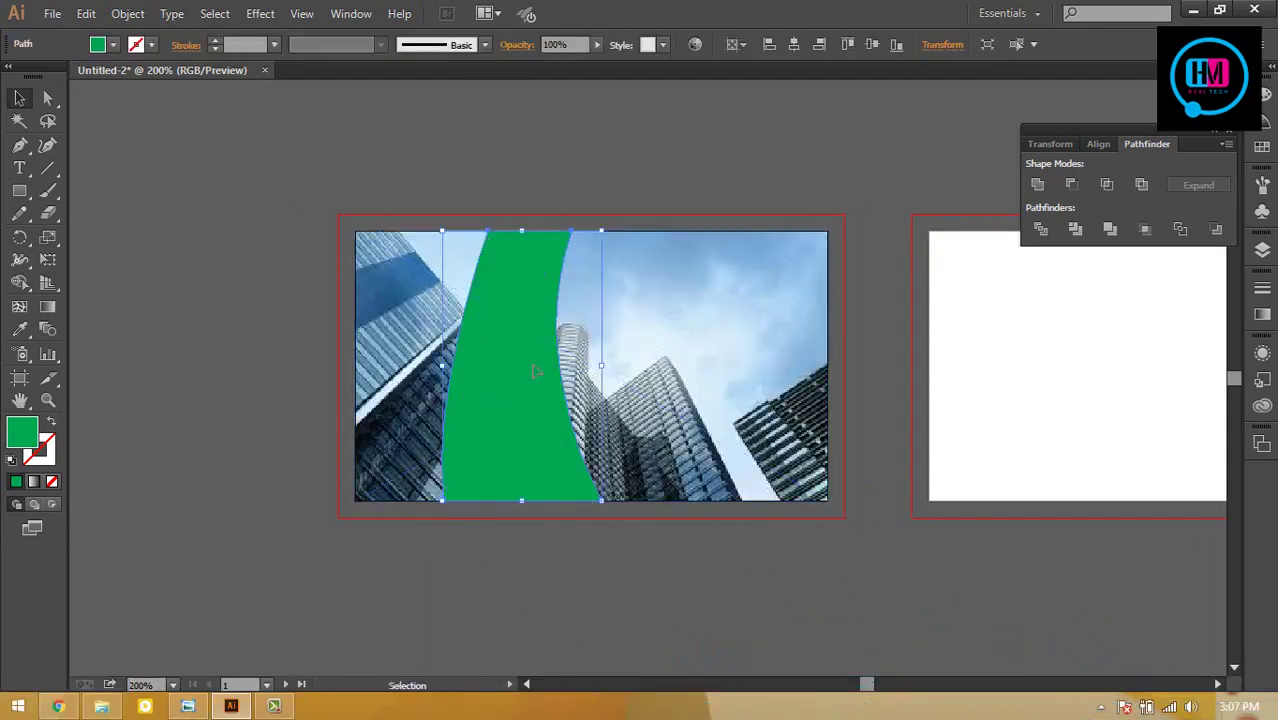
{"action": "right_click", "coordinate": [618, 430]}
{"action": "left_click", "coordinate": [605, 424]}
{"action": "left_click", "coordinate": [611, 577]}
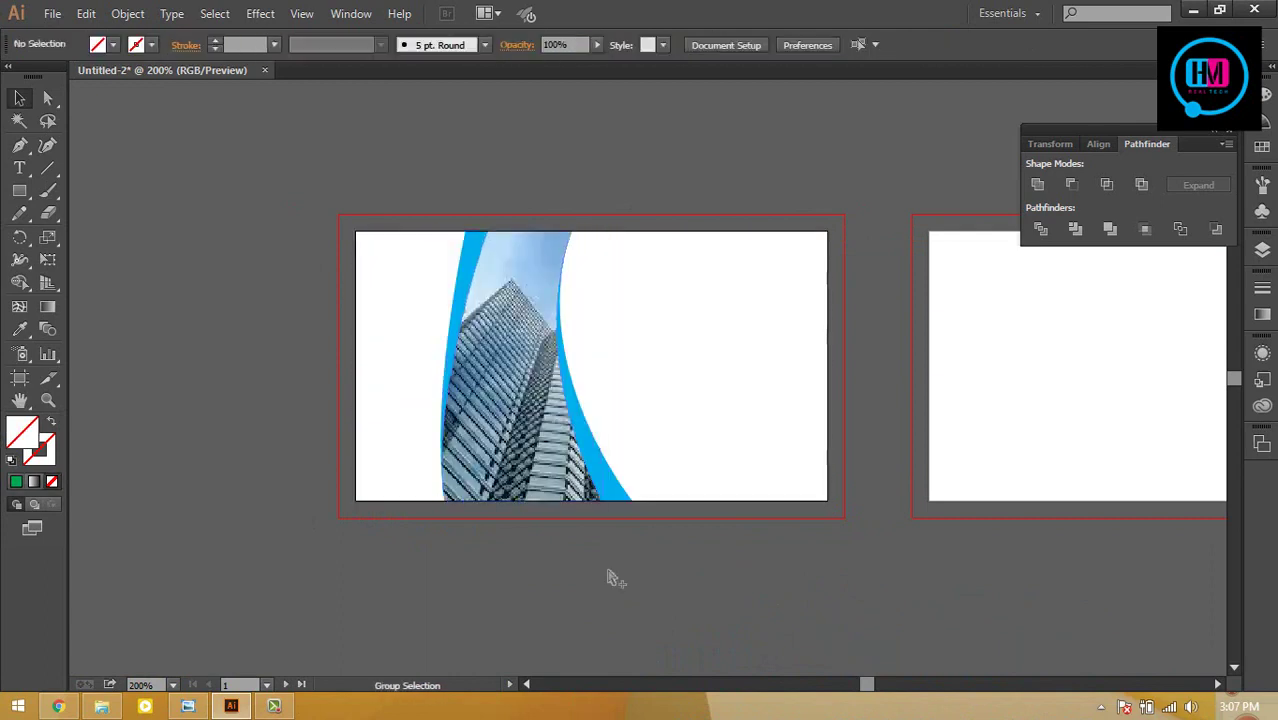
- Undo the clipping mask and remove the building photo, then minimise Illustrator
{"action": "scroll", "coordinate": [571, 386], "scroll_direction": "up", "scroll_amount": 1}
{"action": "key", "text": "ctrl+minus"}
{"action": "key", "text": "ctrl+minus"}
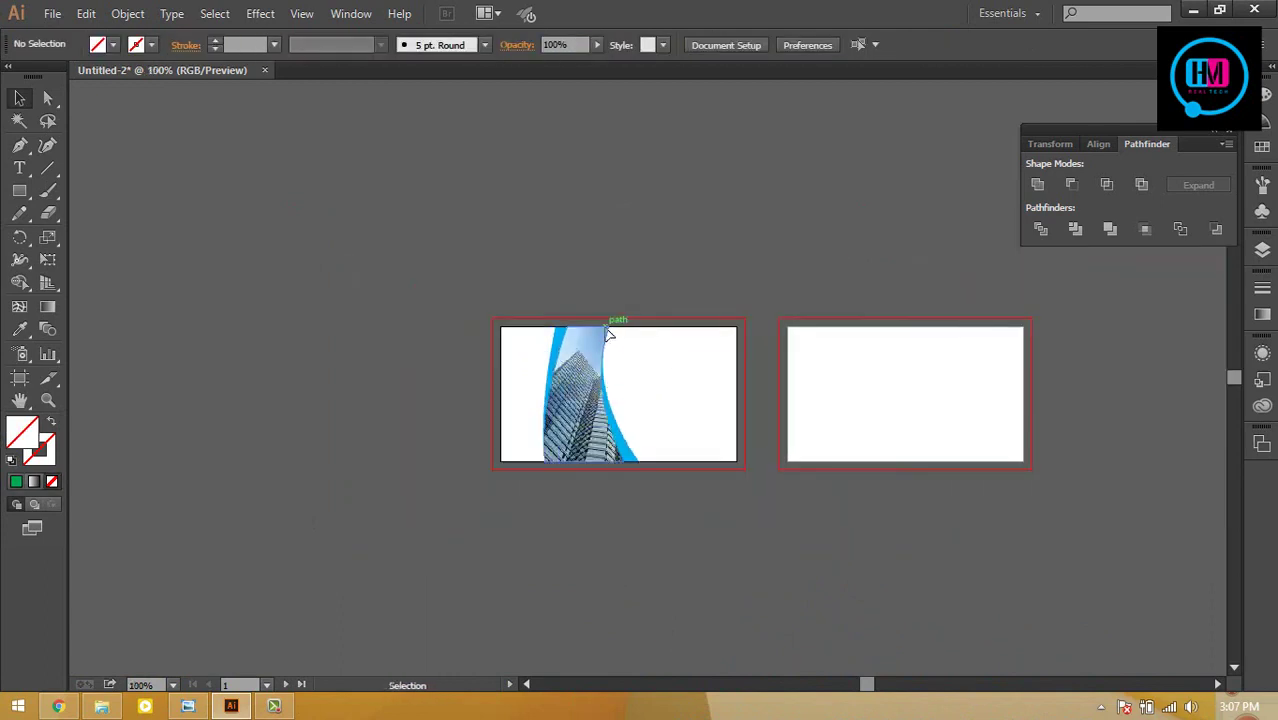
{"action": "left_click", "coordinate": [590, 366]}
{"action": "key", "text": "ctrl+z"}
{"action": "key", "text": "ctrl+z"}
{"action": "key", "text": "ctrl+z"}
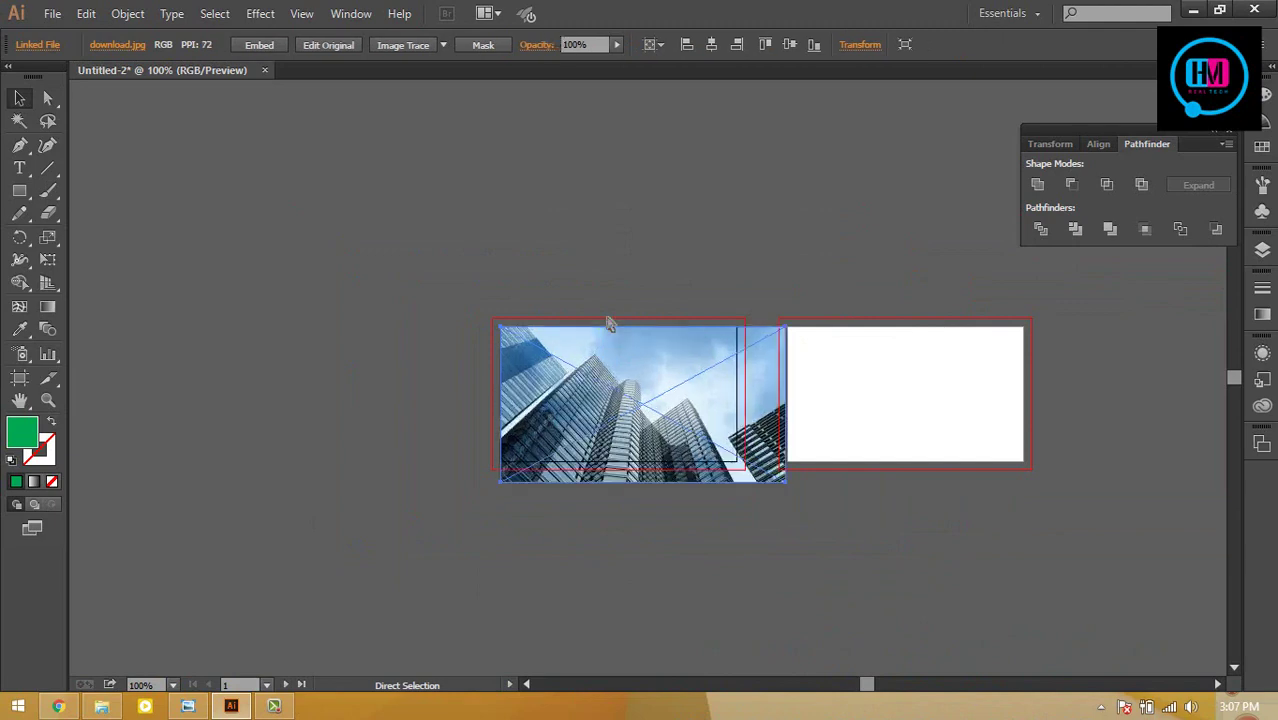
{"action": "key", "text": "ctrl+z"}
{"action": "key", "text": "ctrl+z"}
{"action": "key", "text": "ctrl+z"}
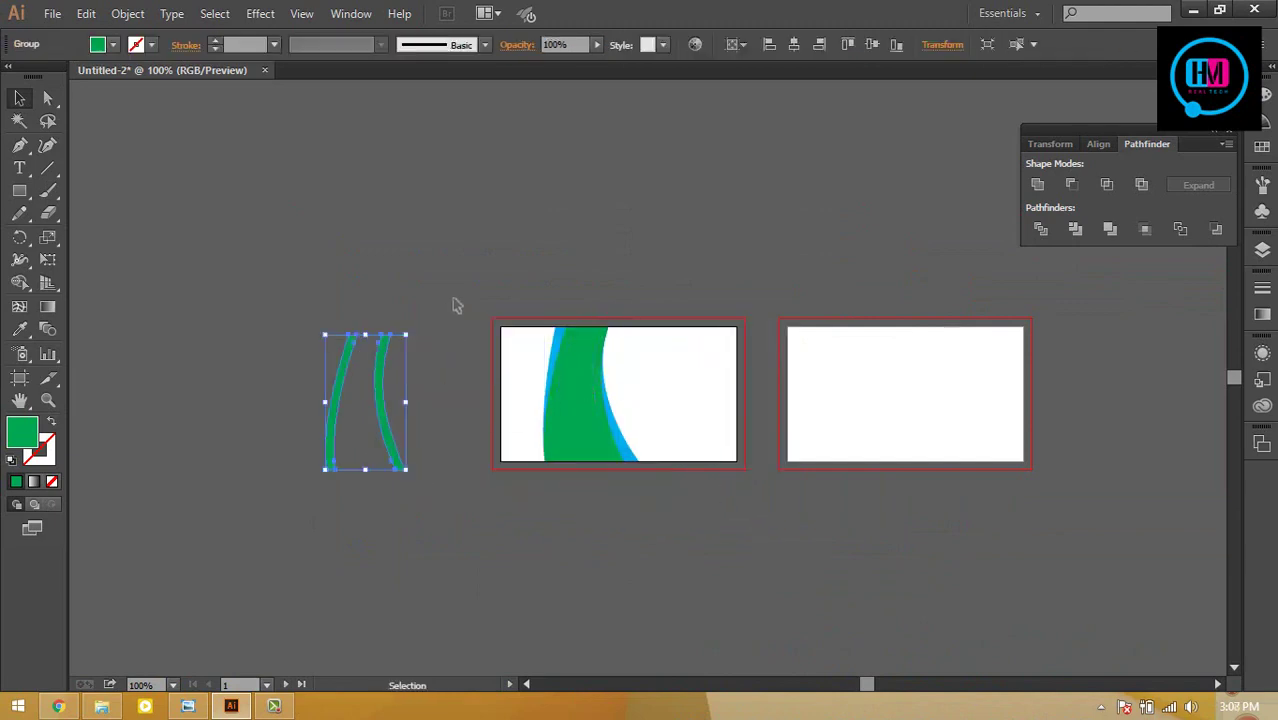
{"action": "key", "text": "ctrl+z"}
{"action": "left_click", "coordinate": [1258, 8]}
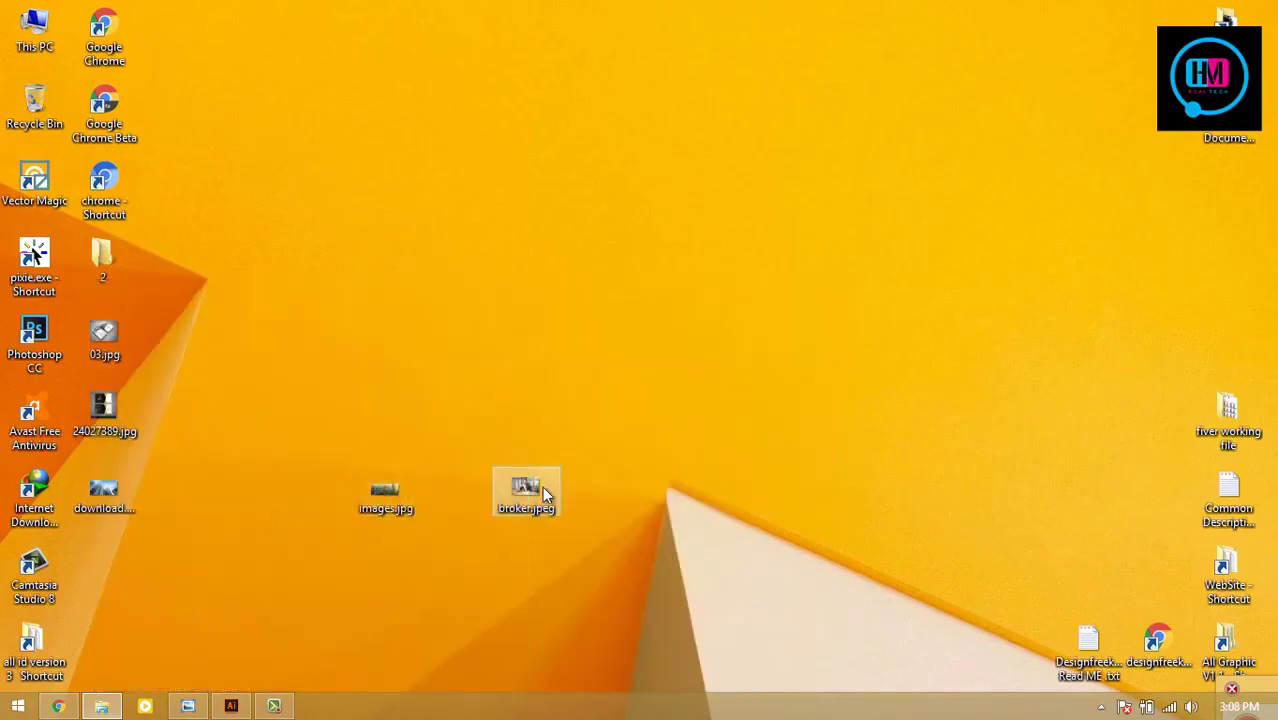
- Place images.jpg into the document and position it over the front card
{"action": "left_click_drag", "start_coordinate": [378, 500], "coordinate": [651, 404]}
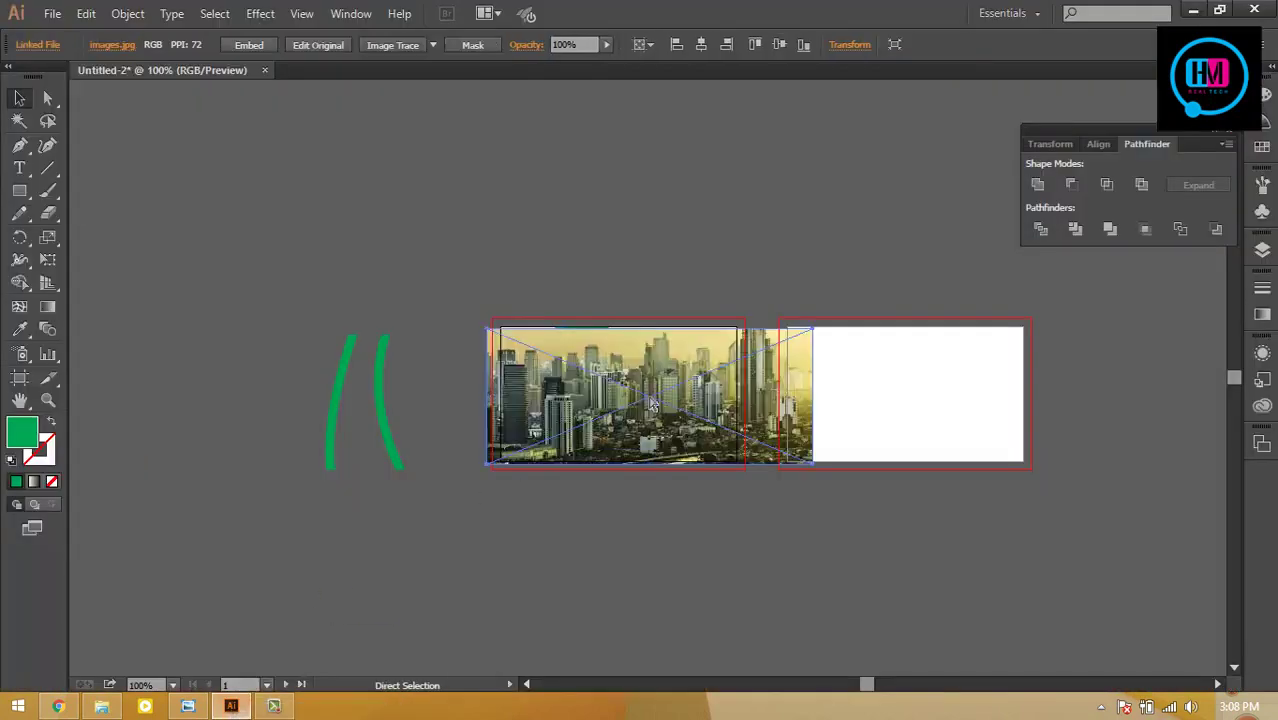
{"action": "key", "text": "ctrl+plus"}
{"action": "left_click_drag", "start_coordinate": [838, 480], "coordinate": [789, 474]}
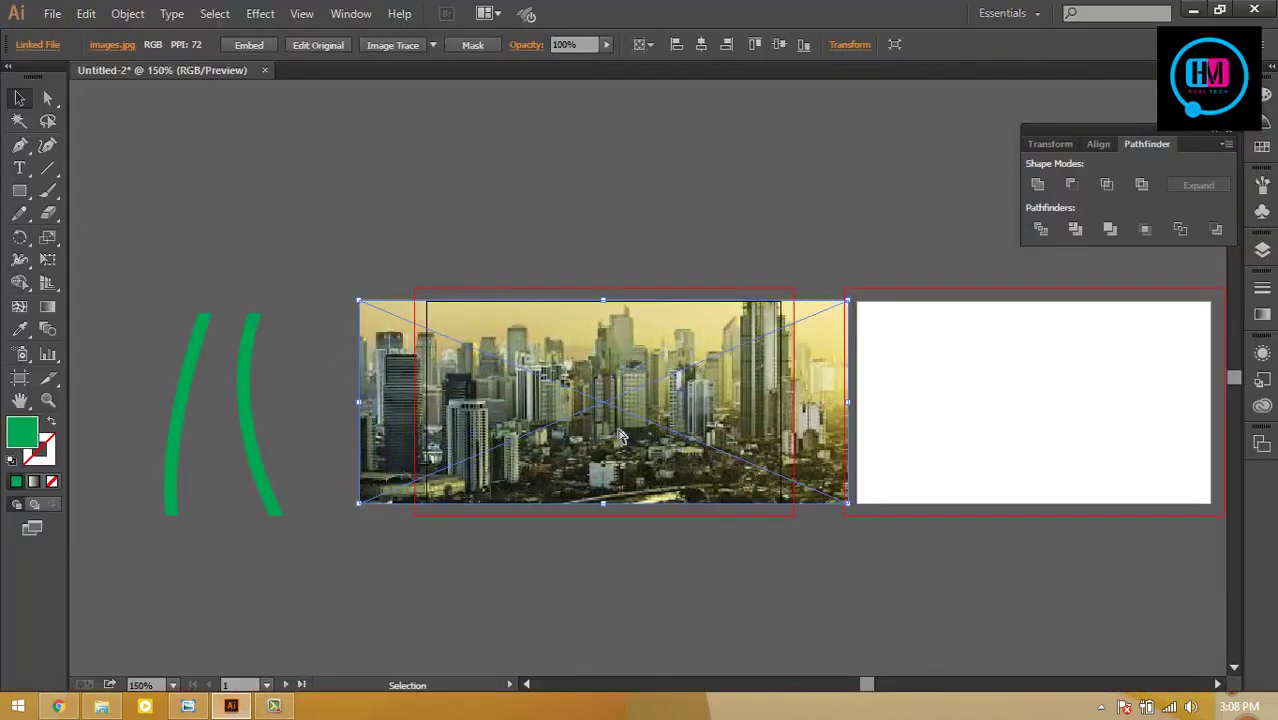
{"action": "key", "text": "a"}
{"action": "key", "text": "Delete"}
{"action": "left_click", "coordinate": [553, 445]}
{"action": "key", "text": "ctrl+z"}
- Bring the green band in front of the city photo and move the photo beneath it
{"action": "left_click_drag", "start_coordinate": [625, 443], "coordinate": [932, 513]}
{"action": "left_click", "coordinate": [545, 420]}
{"action": "right_click", "coordinate": [536, 392]}
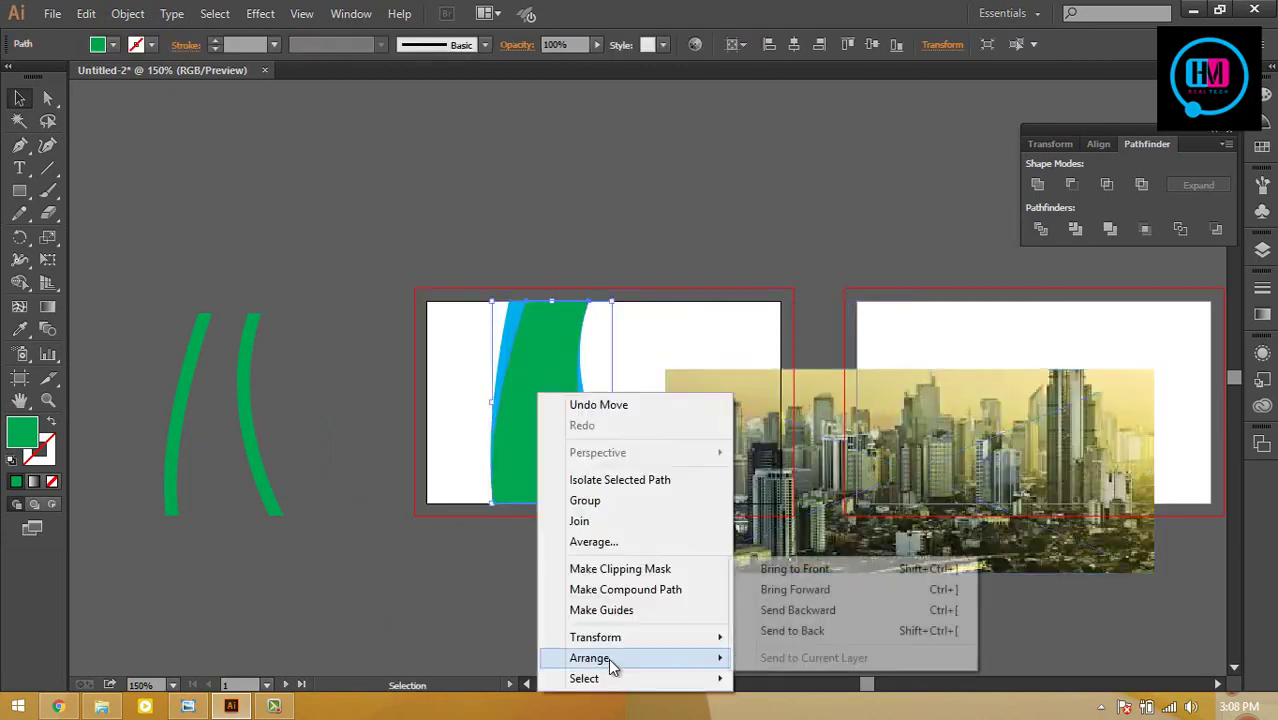
{"action": "left_click", "coordinate": [800, 568]}
{"action": "left_click_drag", "start_coordinate": [960, 463], "coordinate": [668, 395]}
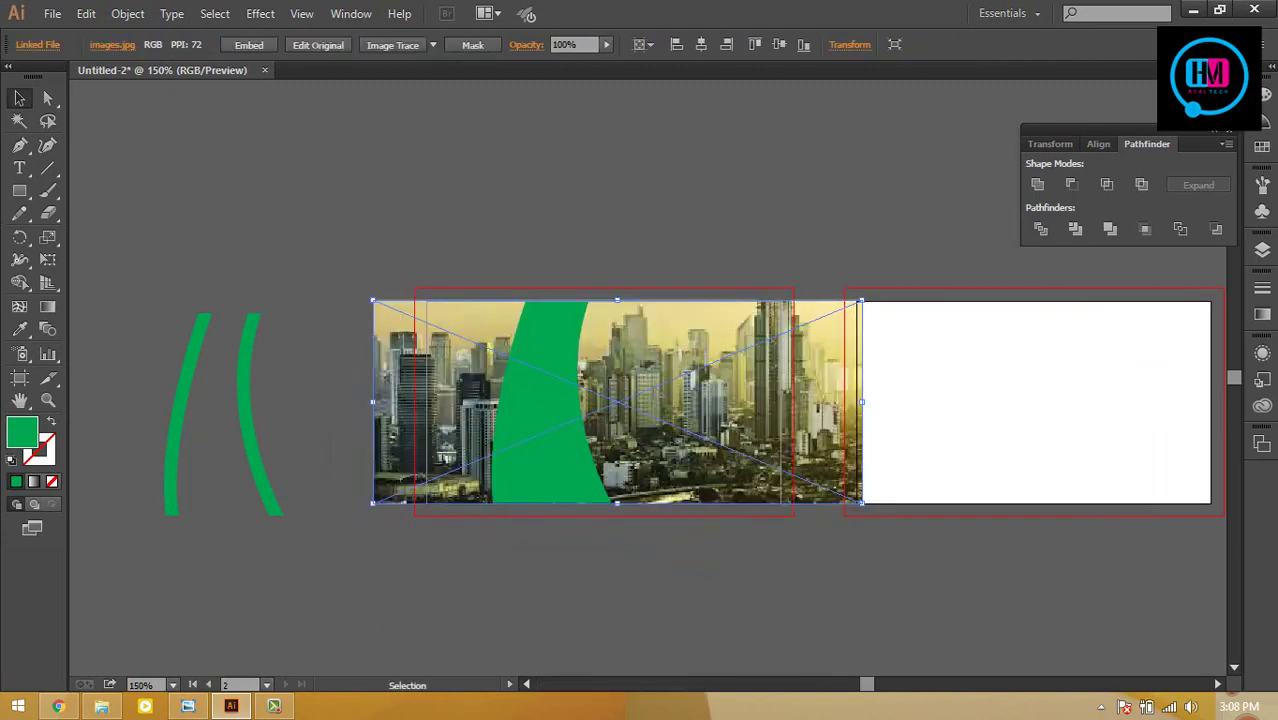
- Clip the city photo to the curved band and move the green strips onto it
{"action": "left_click", "coordinate": [557, 420]}
{"action": "right_click", "coordinate": [585, 368]}
{"action": "left_click", "coordinate": [645, 485]}
{"action": "left_click", "coordinate": [390, 517]}
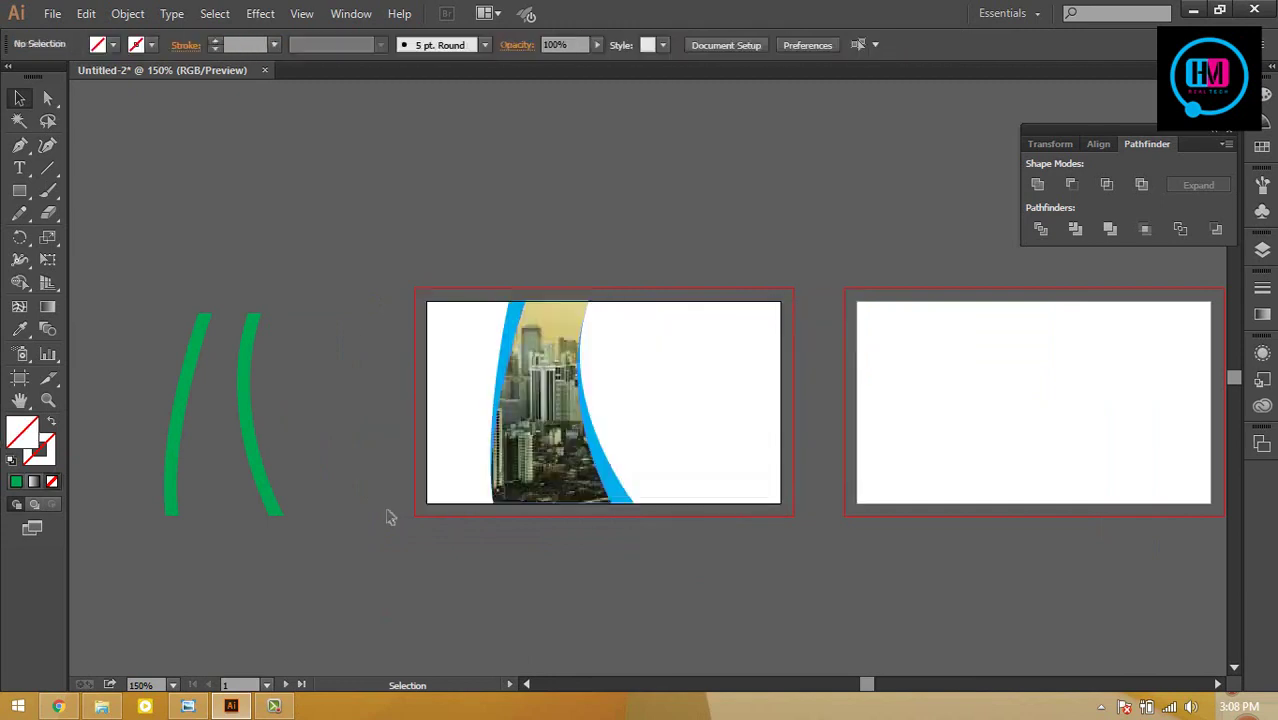
{"action": "left_click_drag", "start_coordinate": [257, 382], "coordinate": [584, 374]}
- Bring the green strips in front of the city photo
{"action": "key", "text": "ctrl+plus"}
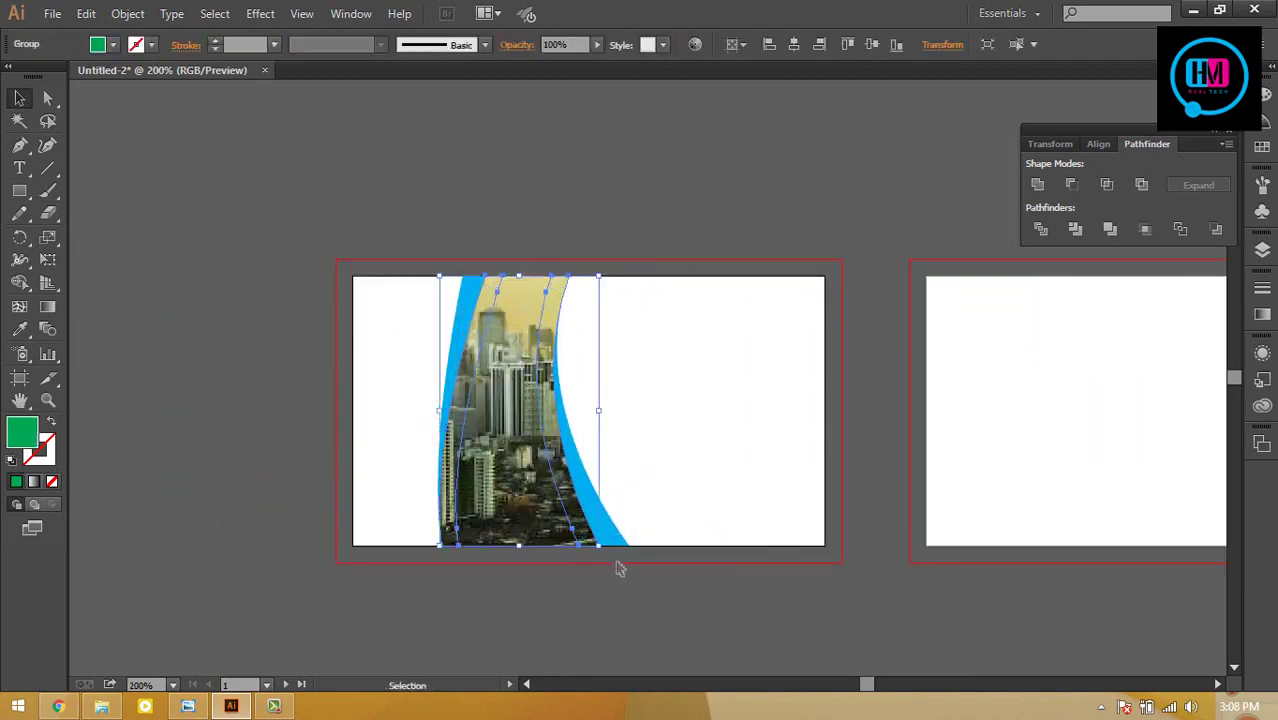
{"action": "right_click", "coordinate": [619, 562]}
{"action": "left_click", "coordinate": [790, 576]}
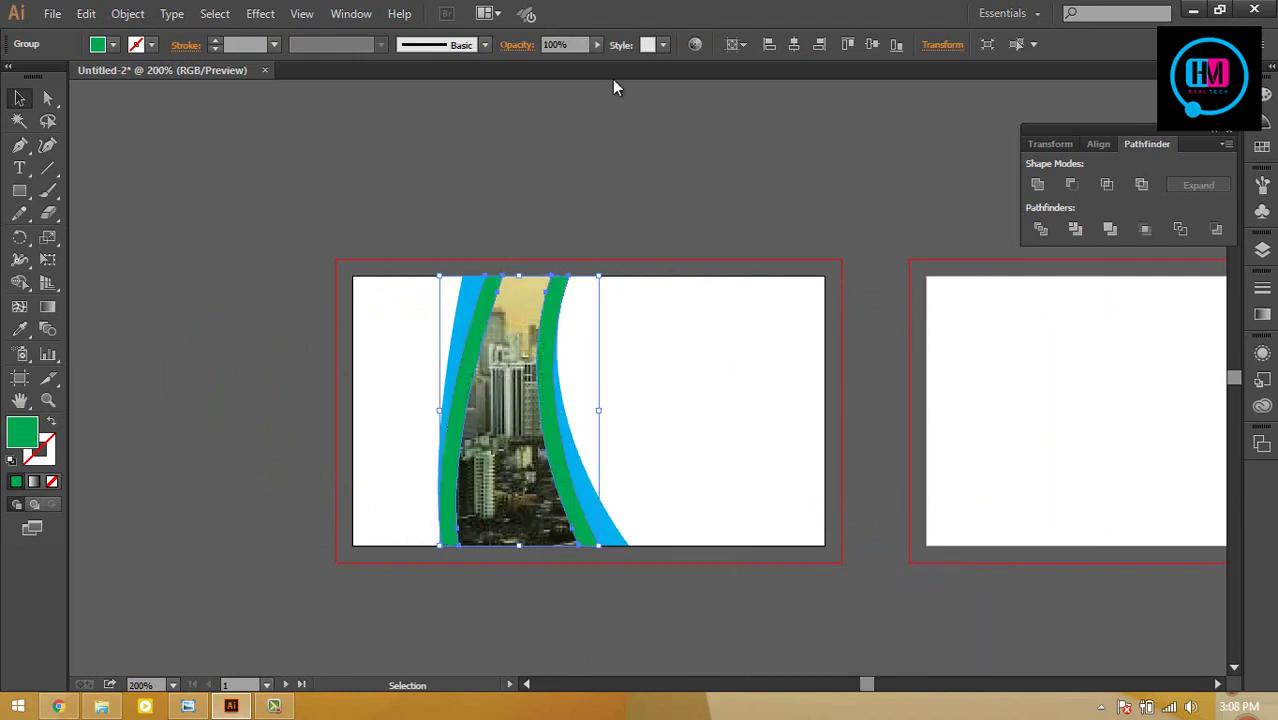
{"action": "left_click", "coordinate": [575, 144]}
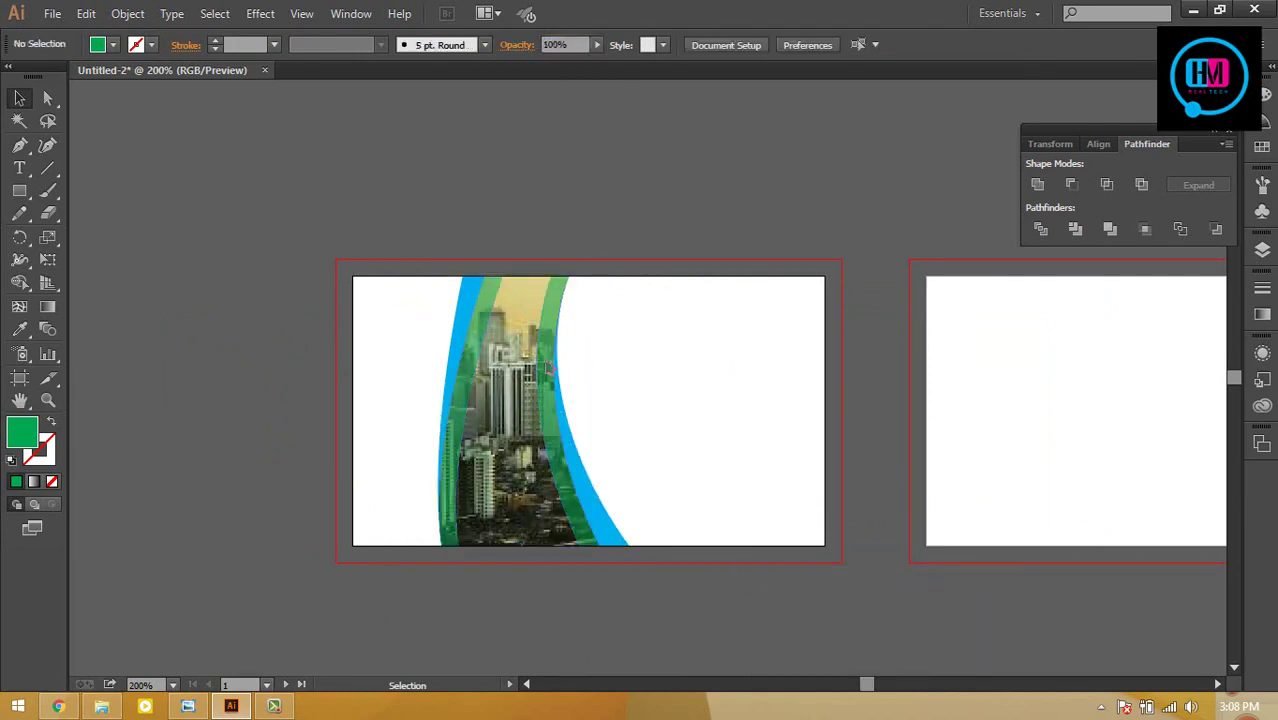
- Select the band's clipping path, delete it, then restore it with undo
{"action": "left_click", "coordinate": [548, 368]}
{"action": "left_click", "coordinate": [468, 249]}
{"action": "left_click", "coordinate": [545, 465]}
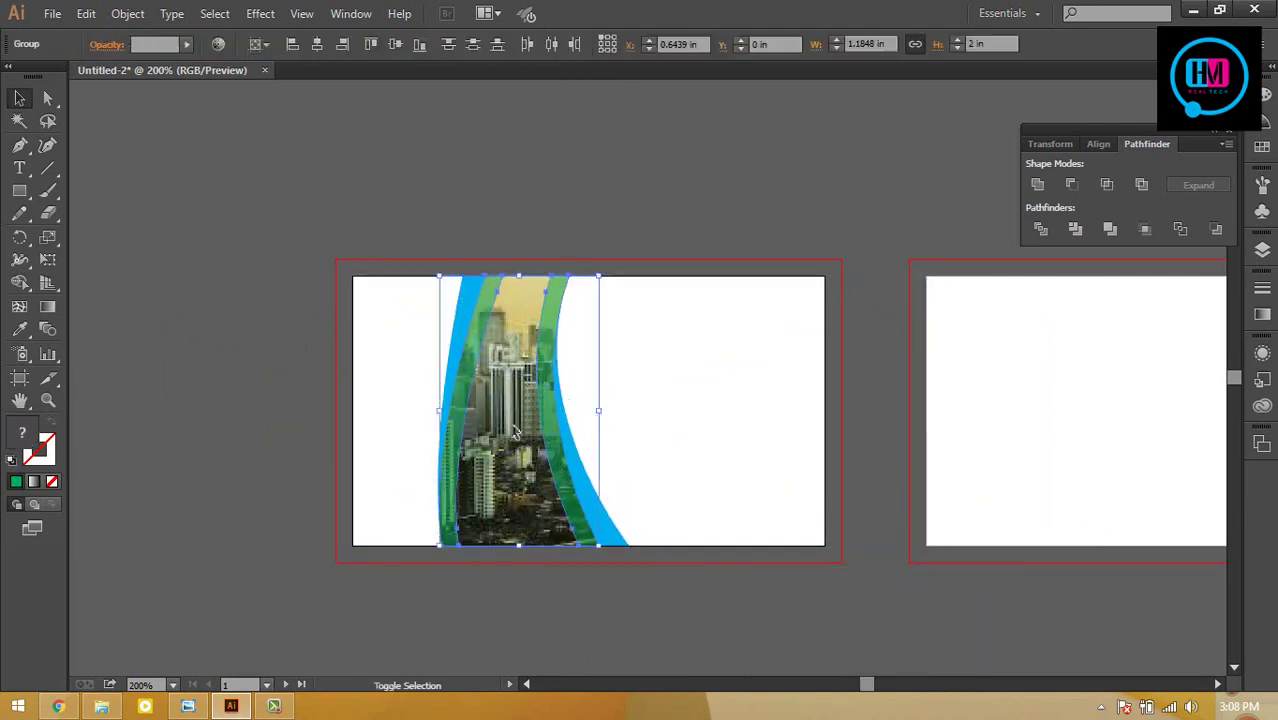
{"action": "key", "text": "a"}
{"action": "left_click", "coordinate": [515, 432]}
{"action": "key", "text": "Delete"}
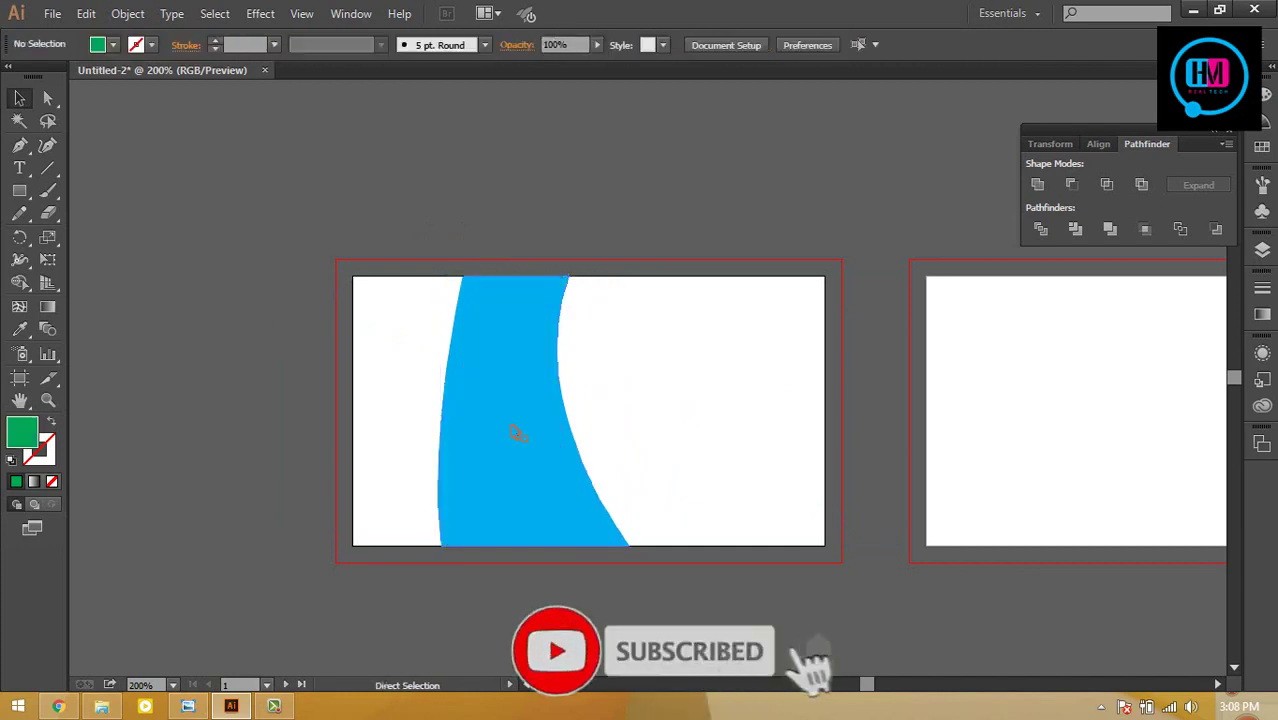
{"action": "key", "text": "ctrl+z"}
{"action": "key", "text": "v"}
{"action": "left_click", "coordinate": [585, 257]}
- Select the blue curved shape behind the city photo and bring up the Fill swatches
{"action": "left_click", "coordinate": [457, 298]}
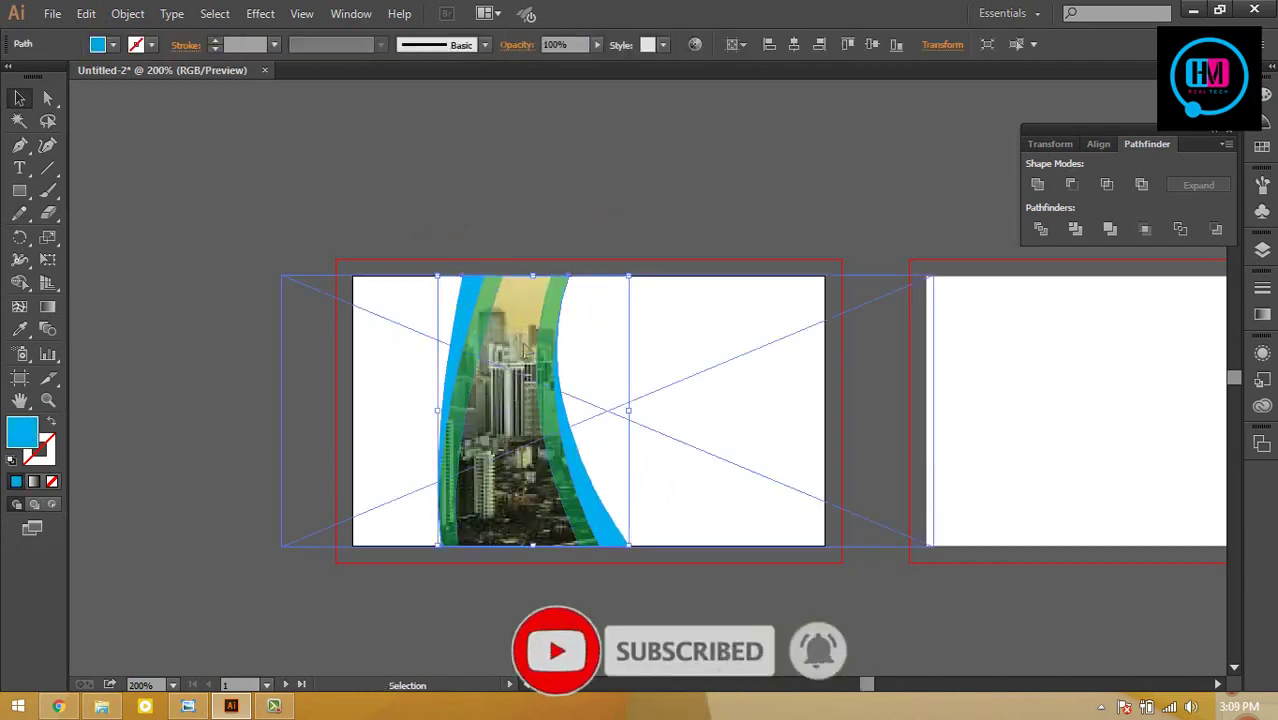
{"action": "left_click_drag", "start_coordinate": [510, 400], "coordinate": [130, 480]}
{"action": "left_click", "coordinate": [498, 456]}
{"action": "key", "text": "ctrl+z"}
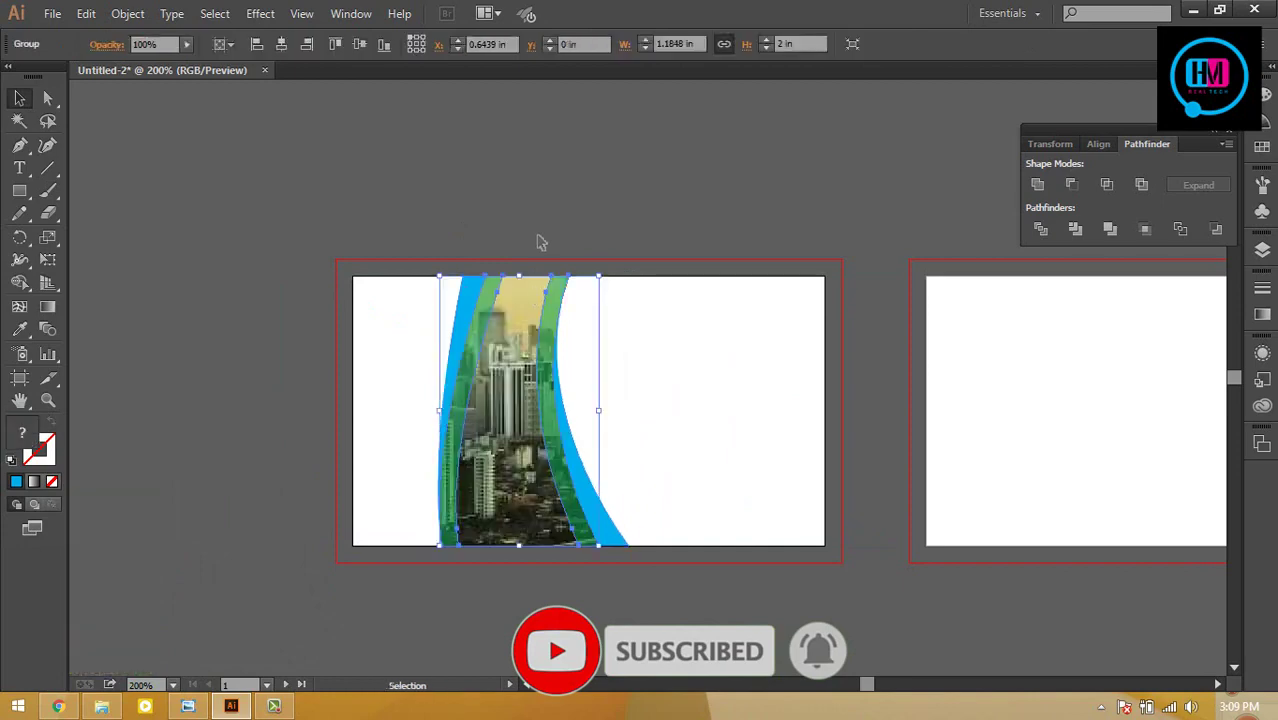
{"action": "left_click", "coordinate": [422, 240]}
{"action": "left_click", "coordinate": [608, 385]}
{"action": "left_click", "coordinate": [690, 179]}
{"action": "key", "text": "ctrl+equal"}
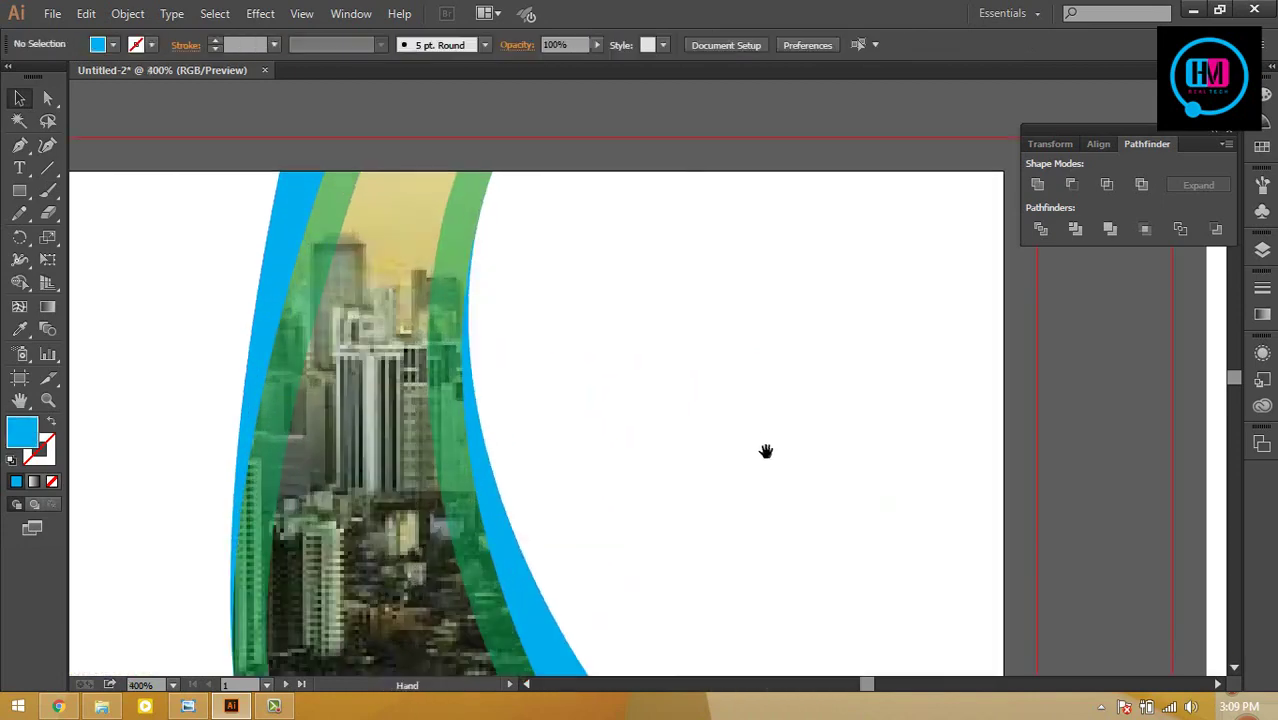
{"action": "key", "text": "ctrl+equal"}
{"action": "left_click", "coordinate": [458, 598]}
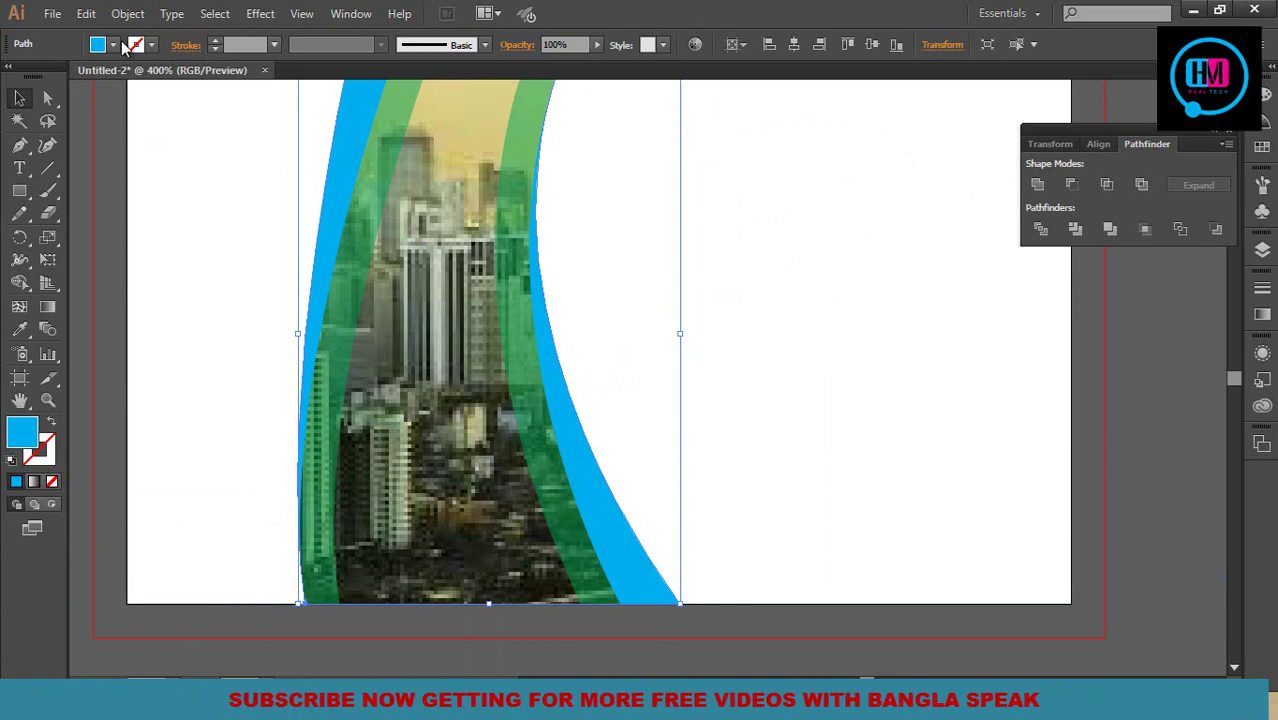
{"action": "left_click", "coordinate": [113, 45]}
{"action": "left_click", "coordinate": [105, 137]}
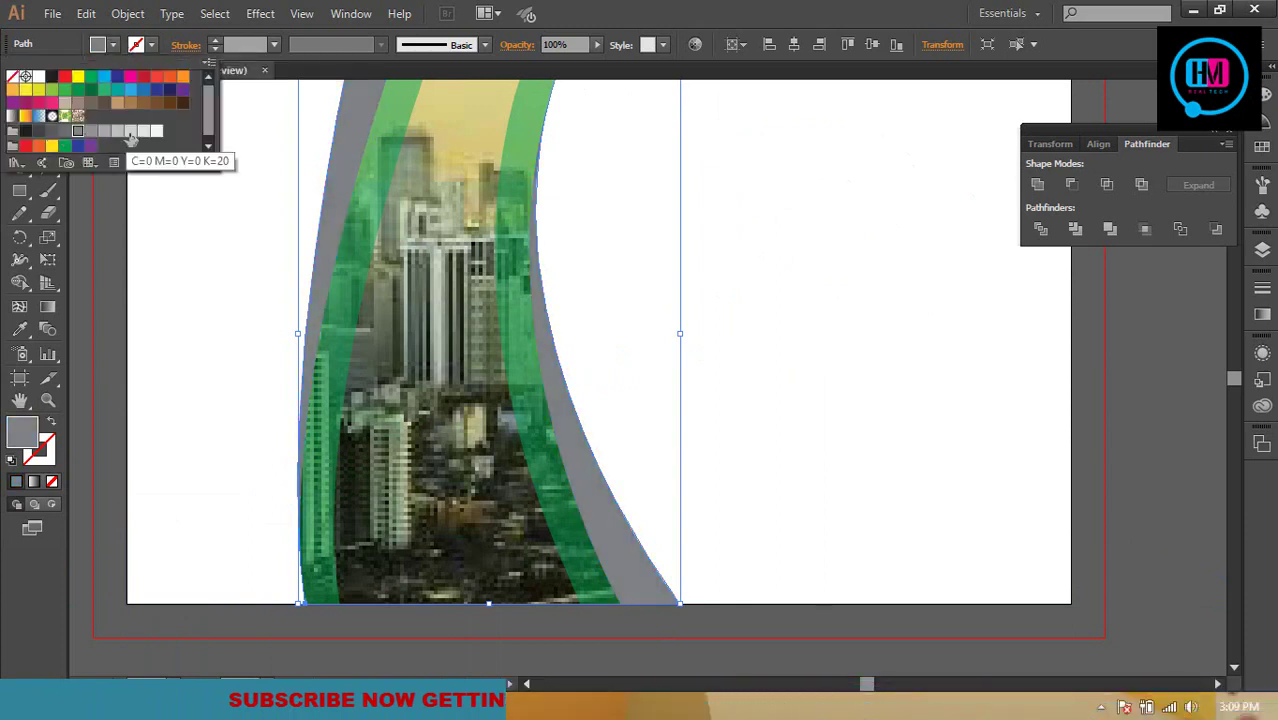
{"action": "left_click", "coordinate": [182, 291]}
{"action": "key", "text": "p"}
{"action": "key", "text": "ctrl+minus"}
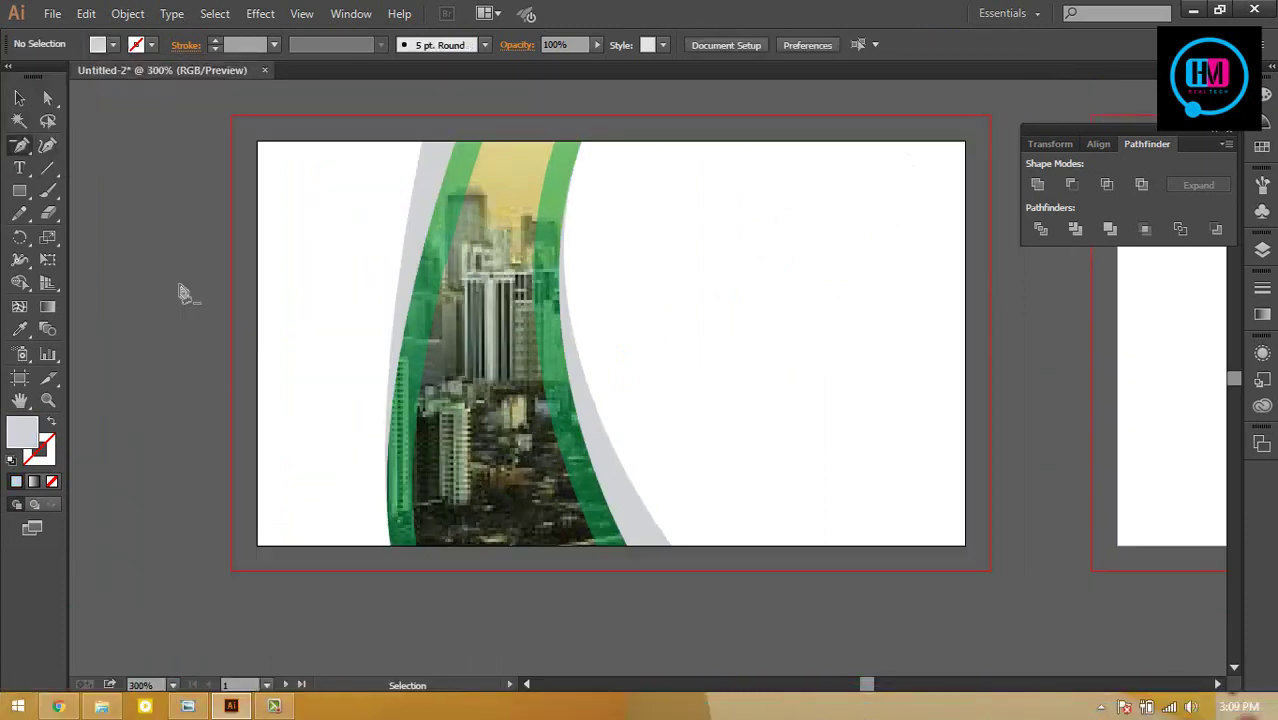
{"action": "left_click", "coordinate": [454, 589]}
{"action": "left_click", "coordinate": [775, 377]}
{"action": "key", "text": "ctrl+minus"}
{"action": "key", "text": "ctrl+minus"}
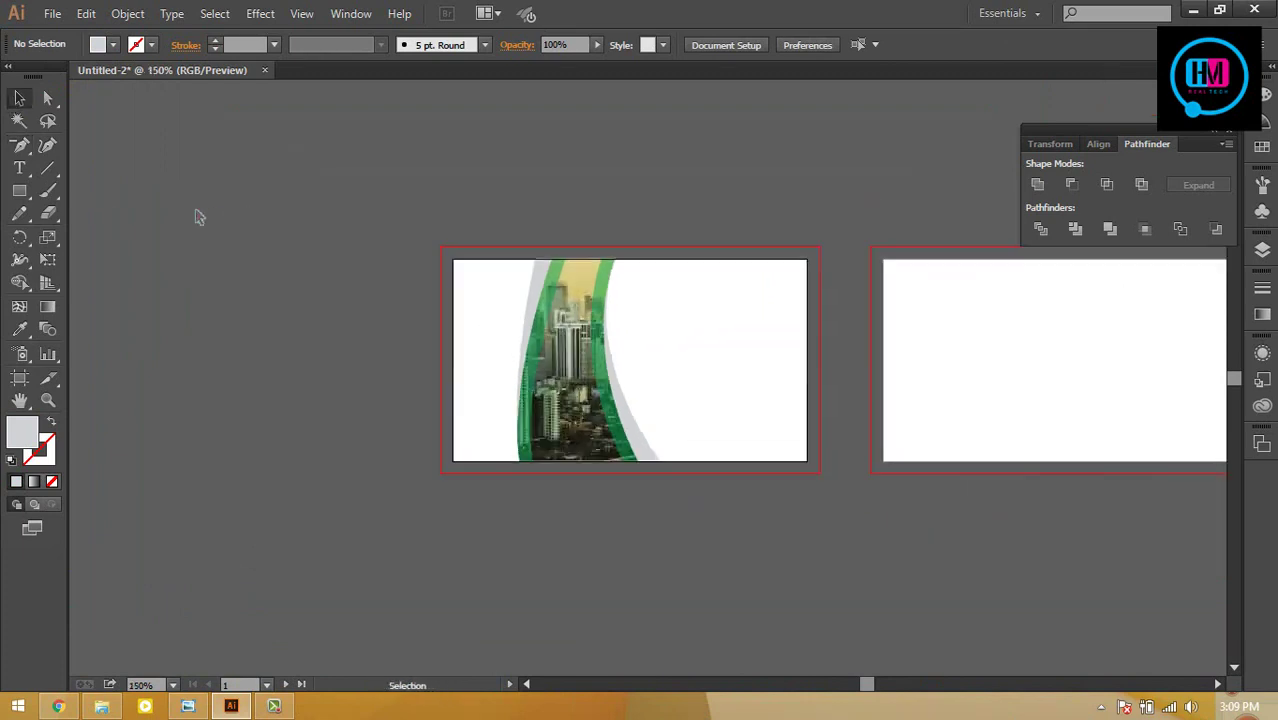
{"action": "scroll", "coordinate": [451, 523], "scroll_direction": "right", "scroll_amount": 2}
{"action": "scroll", "coordinate": [435, 336], "scroll_direction": "up", "scroll_amount": 1}
- Alt-drag a copy of the city-image strip onto the back card and rotate it 180°
{"action": "left_click_drag", "start_coordinate": [430, 396], "coordinate": [902, 396]}
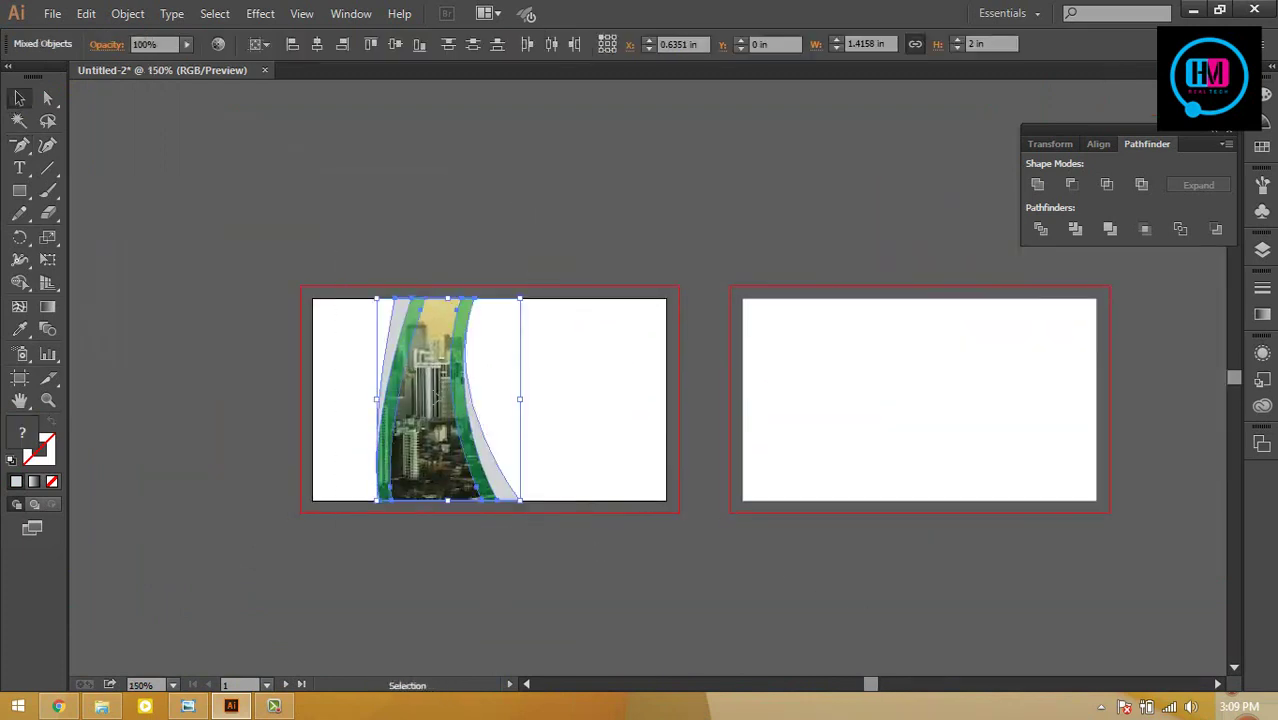
{"action": "mouse_move", "coordinate": [986, 291]}
{"action": "left_mouse_down"}
{"action": "mouse_move", "coordinate": [1094, 456]}
{"action": "mouse_move", "coordinate": [773, 614]}
{"action": "left_mouse_up"}
{"action": "left_click_drag", "start_coordinate": [945, 425], "coordinate": [984, 425]}
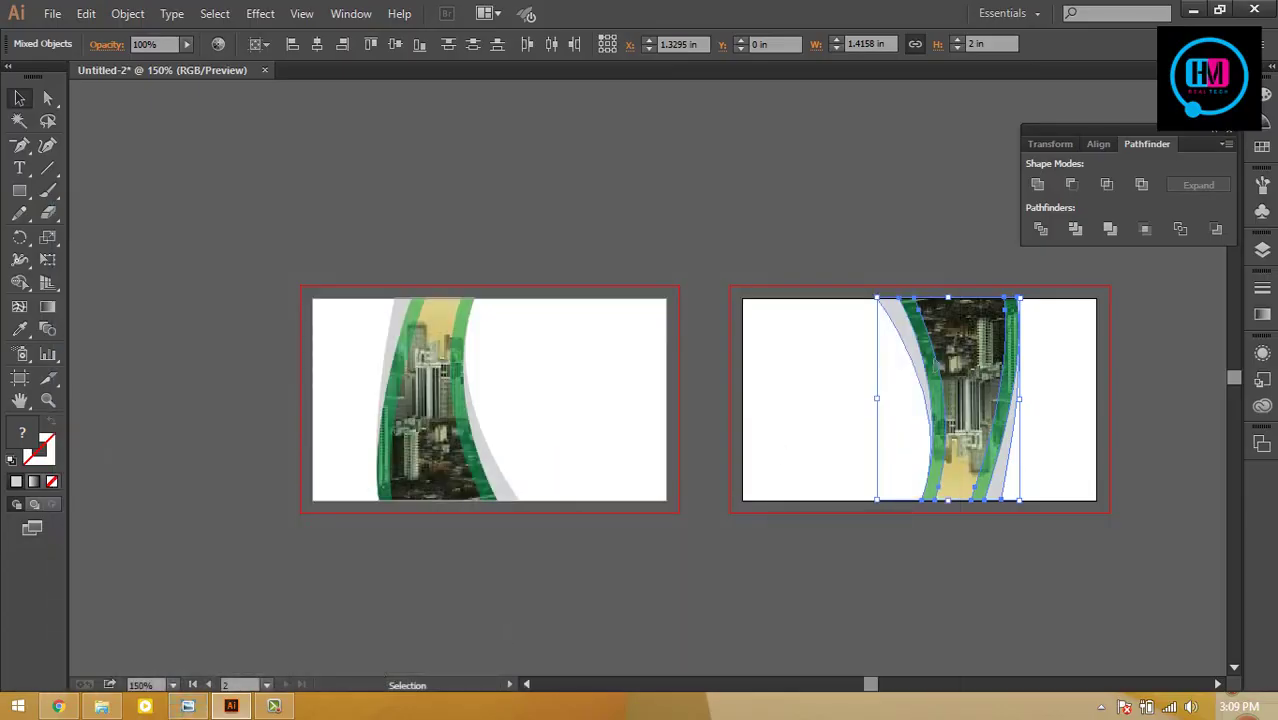
- Apply Transform > Reflect to the copy, then undo the extra mirrored duplicate
{"action": "right_click", "coordinate": [1018, 365]}
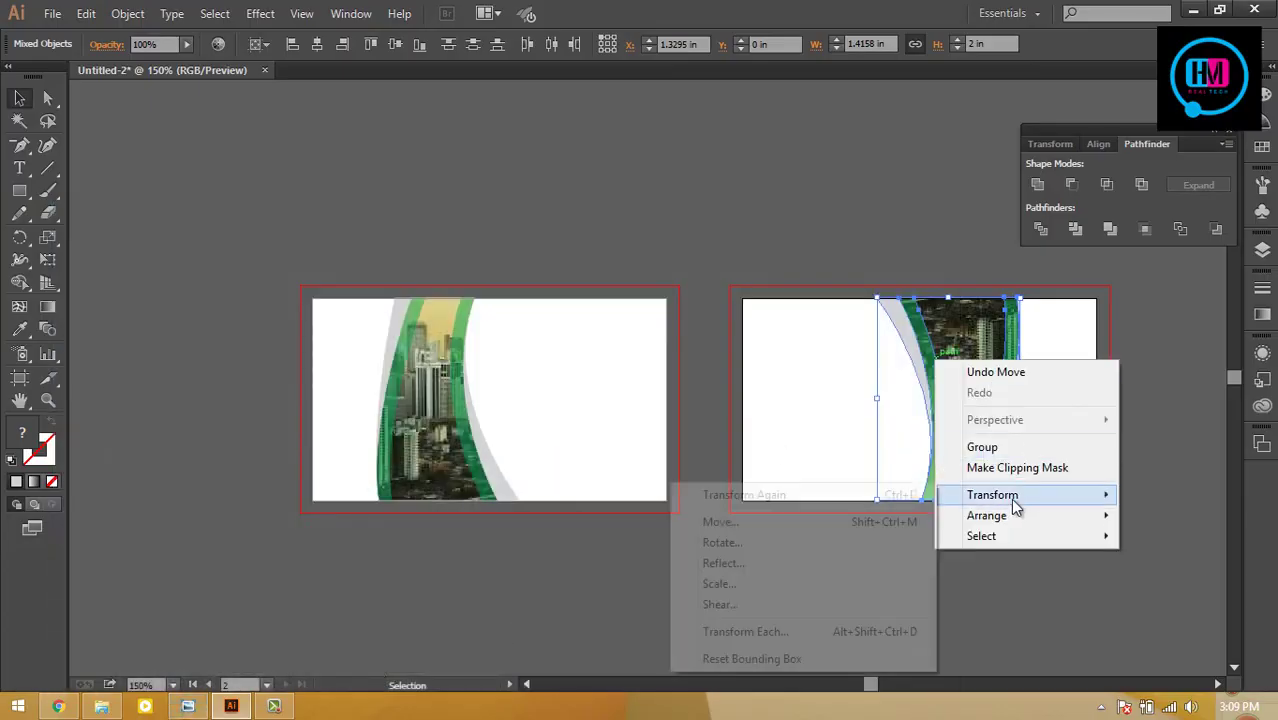
{"action": "left_click", "coordinate": [776, 562]}
{"action": "left_click", "coordinate": [965, 531]}
{"action": "left_click", "coordinate": [995, 568]}
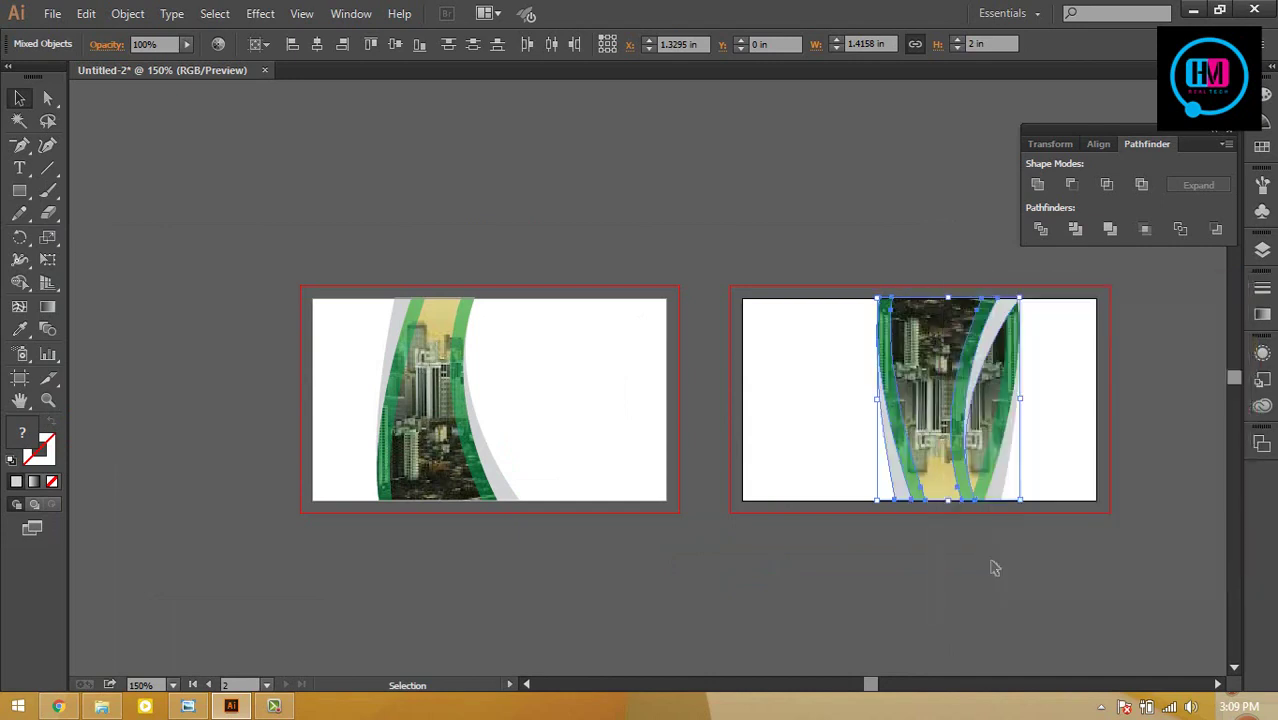
{"action": "key", "text": "ctrl+z"}
{"action": "left_click", "coordinate": [1033, 388]}
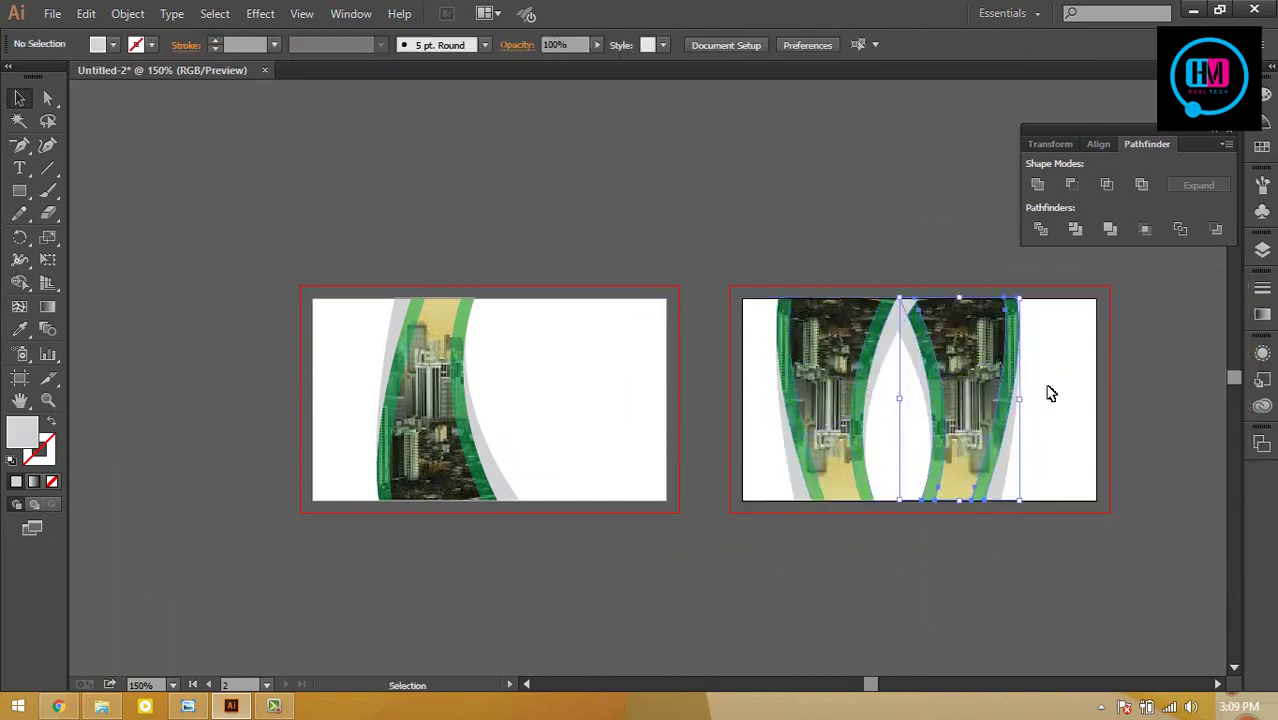
- Release the back strip's clipping mask, undo it, and enter the clip group
{"action": "double_click", "coordinate": [852, 358]}
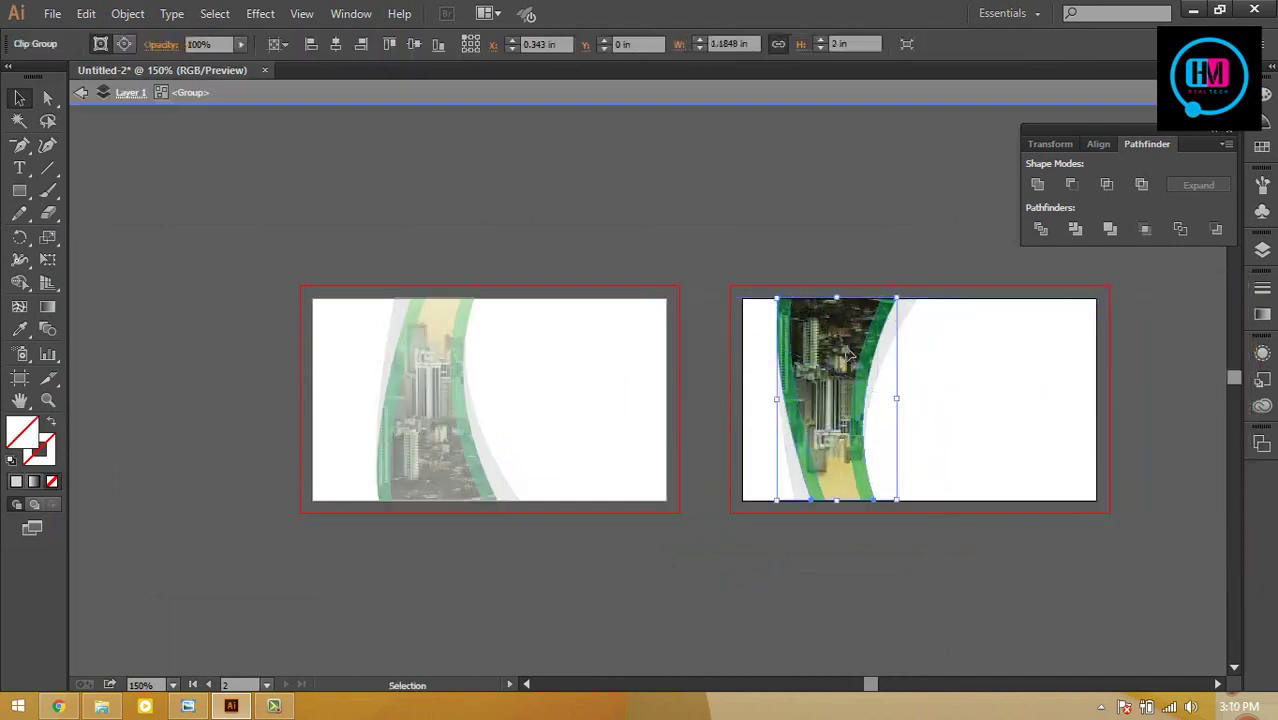
{"action": "right_click", "coordinate": [818, 387]}
{"action": "left_click", "coordinate": [870, 514]}
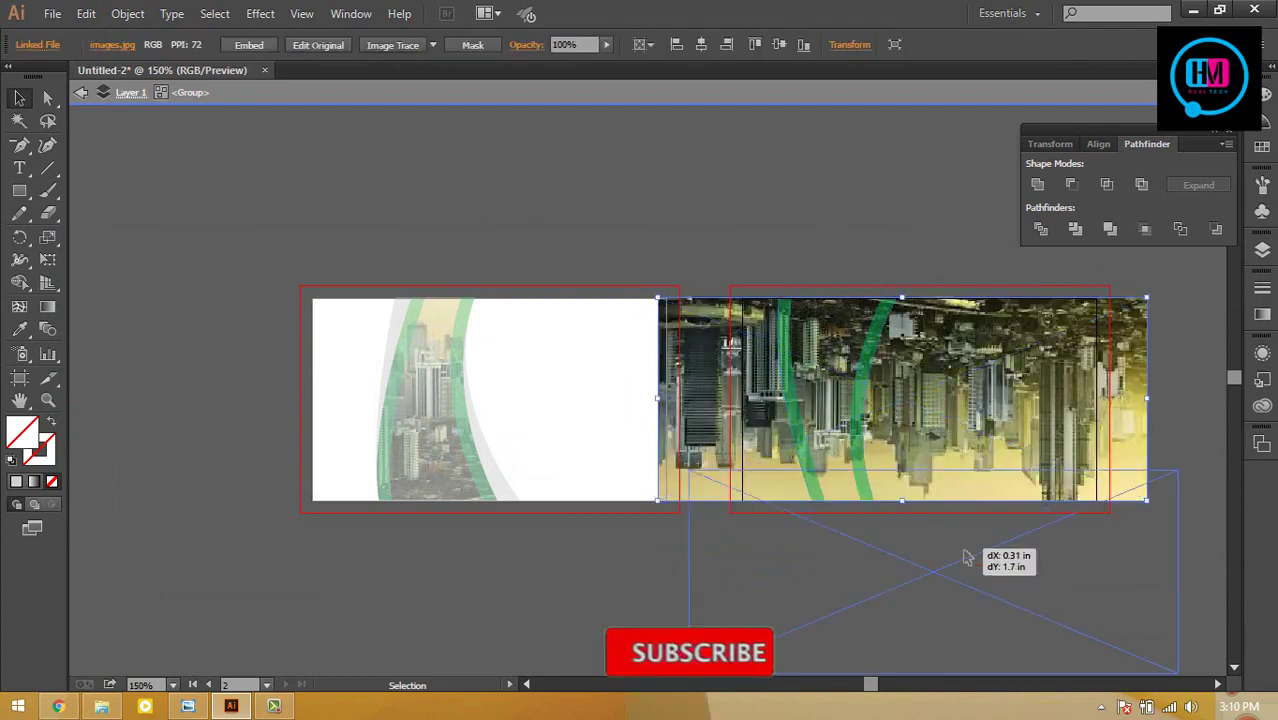
{"action": "left_click_drag", "start_coordinate": [940, 398], "coordinate": [967, 569]}
{"action": "key", "text": "ctrl+z"}
{"action": "key", "text": "ctrl+z"}
{"action": "double_click", "coordinate": [831, 349]}
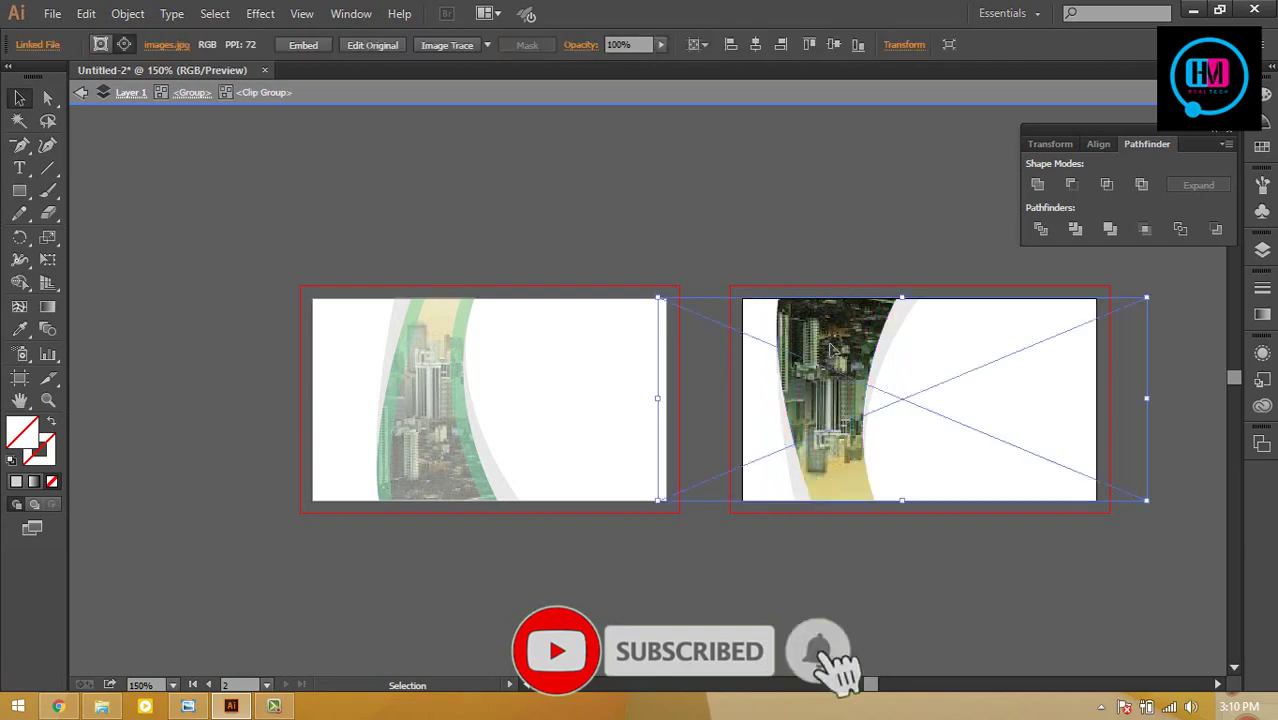
- Drag broker.jpeg into the back card's strip and resize it to the card
{"action": "left_click", "coordinate": [1192, 10]}
{"action": "mouse_move", "coordinate": [528, 490]}
{"action": "left_mouse_down"}
{"action": "mouse_move", "coordinate": [798, 432]}
{"action": "mouse_move", "coordinate": [480, 497]}
{"action": "mouse_move", "coordinate": [927, 538]}
{"action": "mouse_move", "coordinate": [870, 528]}
{"action": "left_mouse_up"}
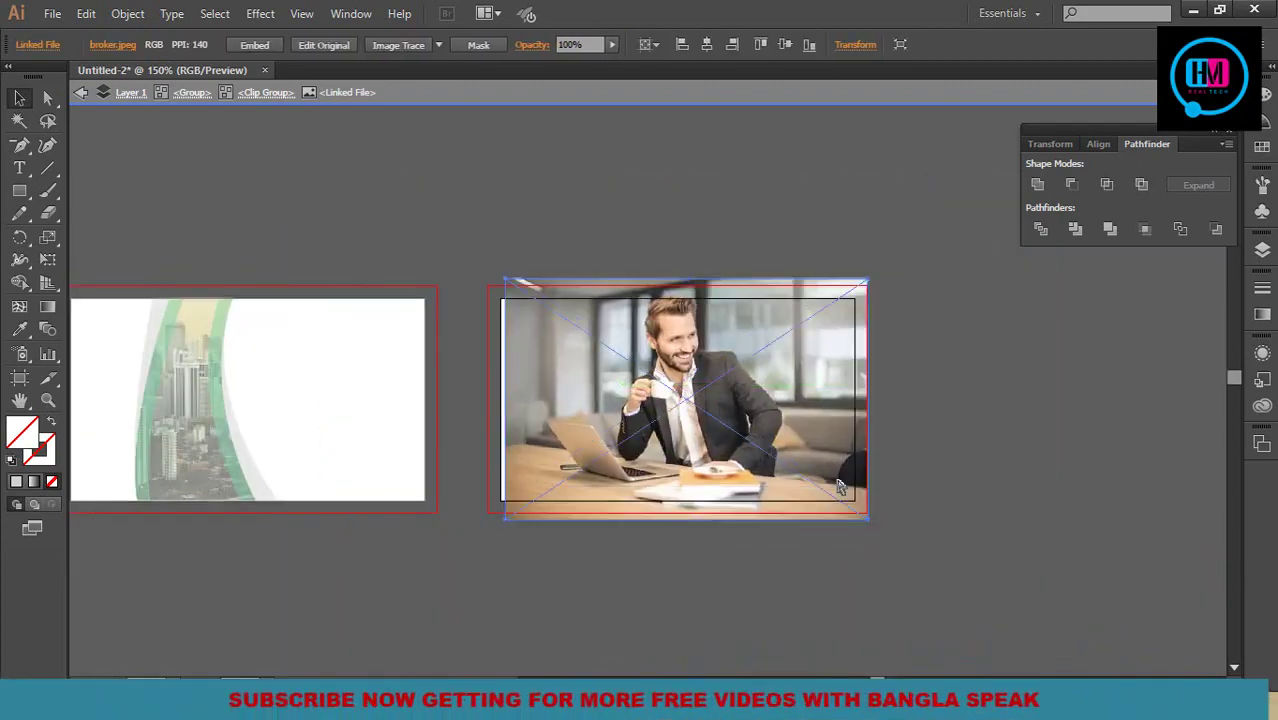
{"action": "key", "text": "ctrl+plus"}
{"action": "mouse_move", "coordinate": [507, 296]}
{"action": "left_mouse_down"}
{"action": "mouse_move", "coordinate": [472, 306]}
{"action": "mouse_move", "coordinate": [501, 322]}
{"action": "left_mouse_up"}
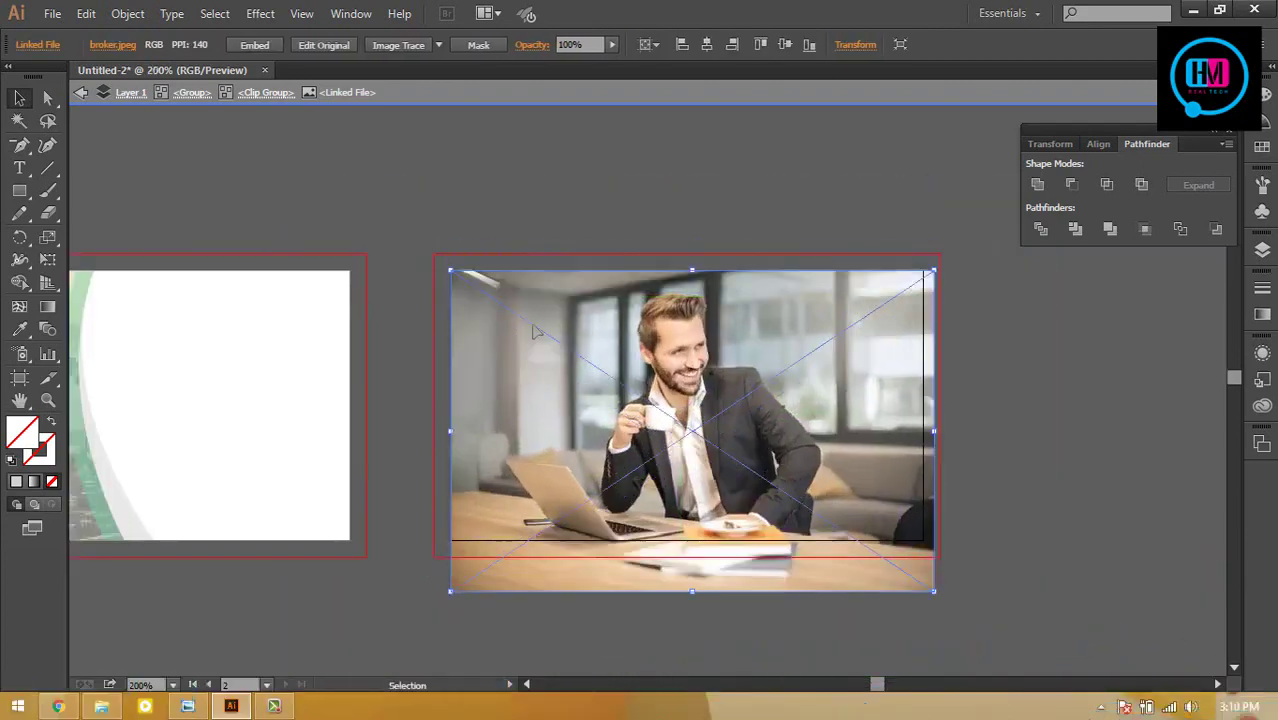
{"action": "left_click_drag", "start_coordinate": [935, 591], "coordinate": [940, 557]}
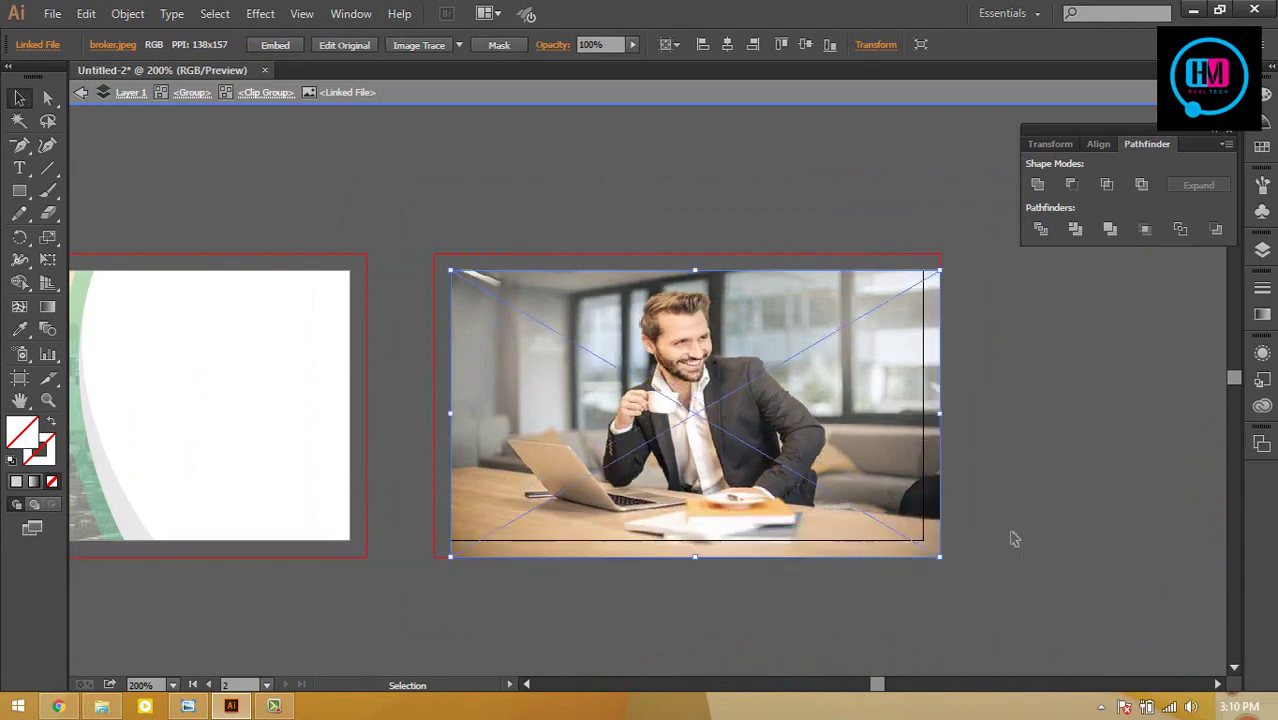
- Slide the broker.jpeg photo inside the clip group so the smiling man shows
{"action": "left_click", "coordinate": [113, 95]}
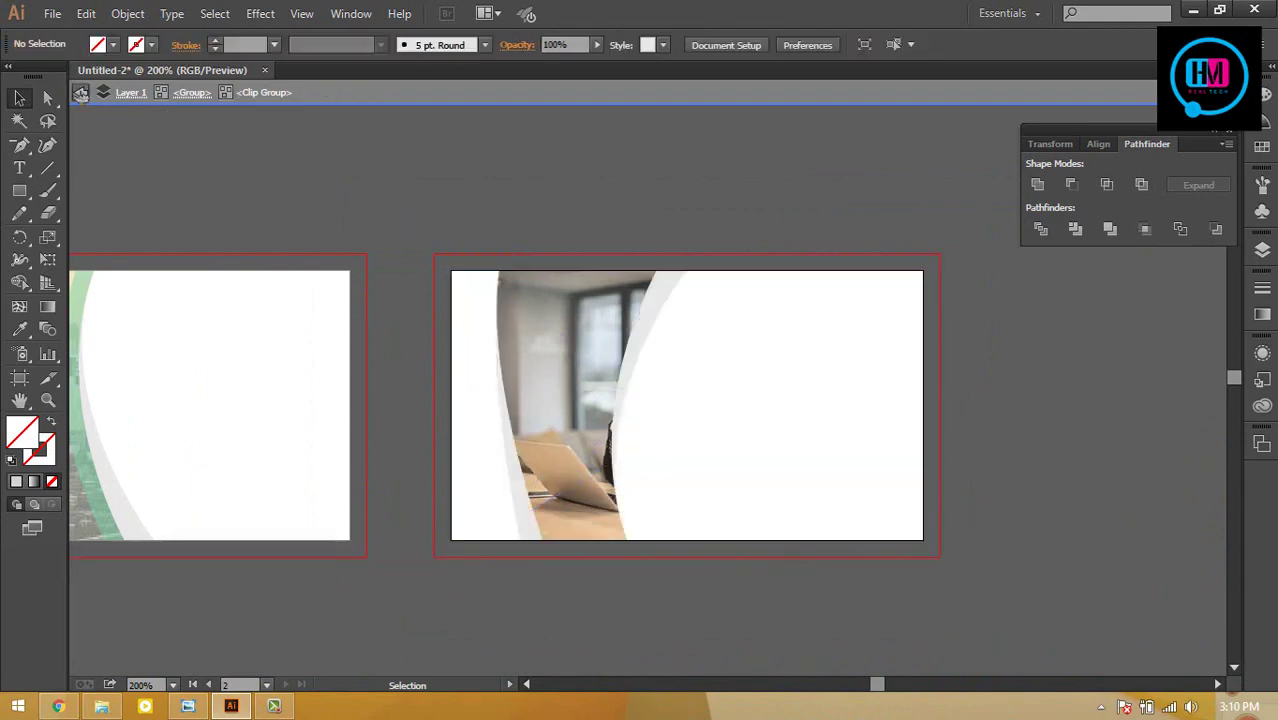
{"action": "left_click", "coordinate": [528, 380]}
{"action": "left_click_drag", "start_coordinate": [568, 370], "coordinate": [505, 367]}
{"action": "key", "text": "ctrl+z"}
{"action": "double_click", "coordinate": [600, 356]}
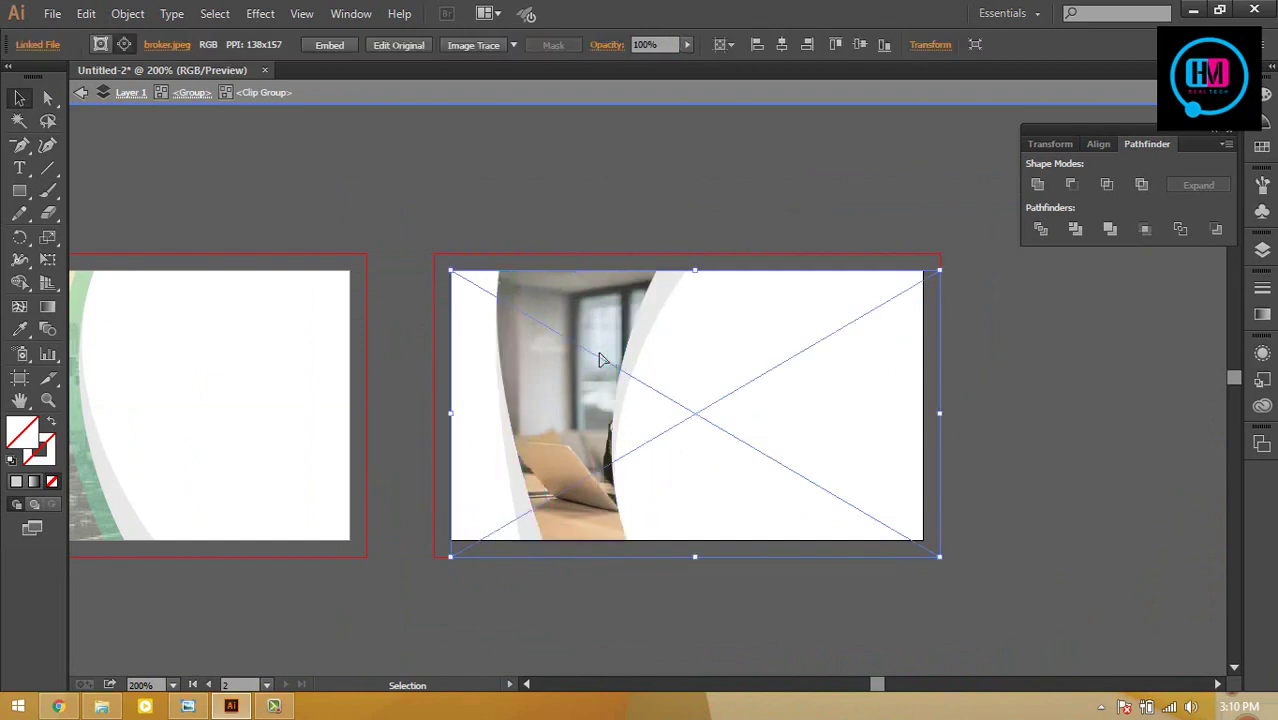
{"action": "left_click_drag", "start_coordinate": [695, 418], "coordinate": [586, 416]}
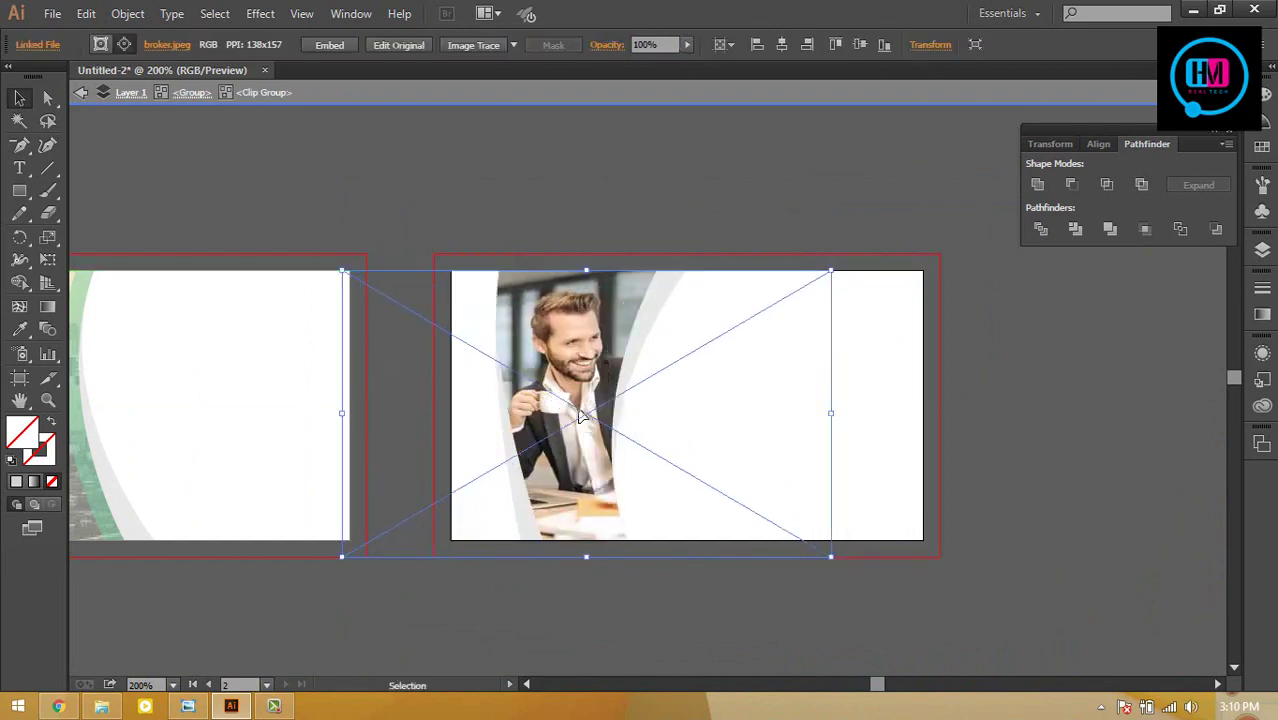
{"action": "double_click", "coordinate": [997, 413]}
{"action": "scroll", "coordinate": [955, 427], "scroll_direction": "left", "scroll_amount": 3}
- Eyedropper the green colour onto the man-photo strip group
{"action": "left_click", "coordinate": [770, 305]}
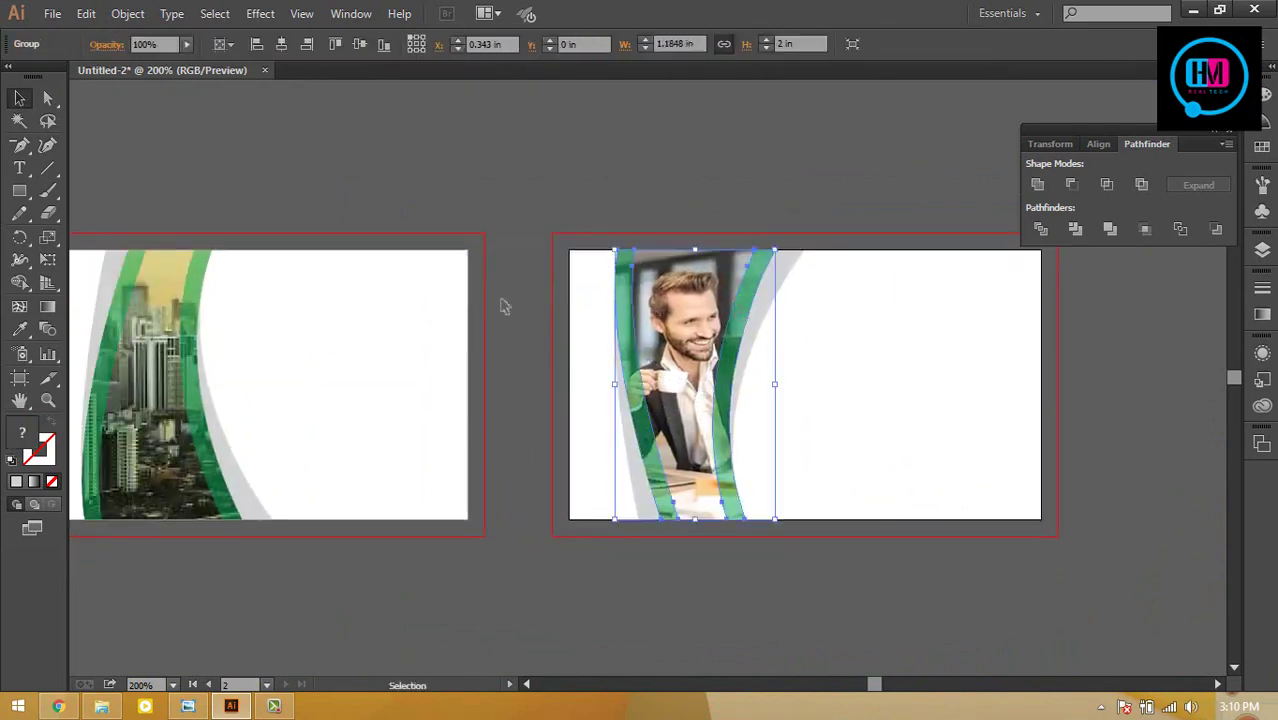
{"action": "key", "text": "i"}
{"action": "left_click", "coordinate": [200, 320]}
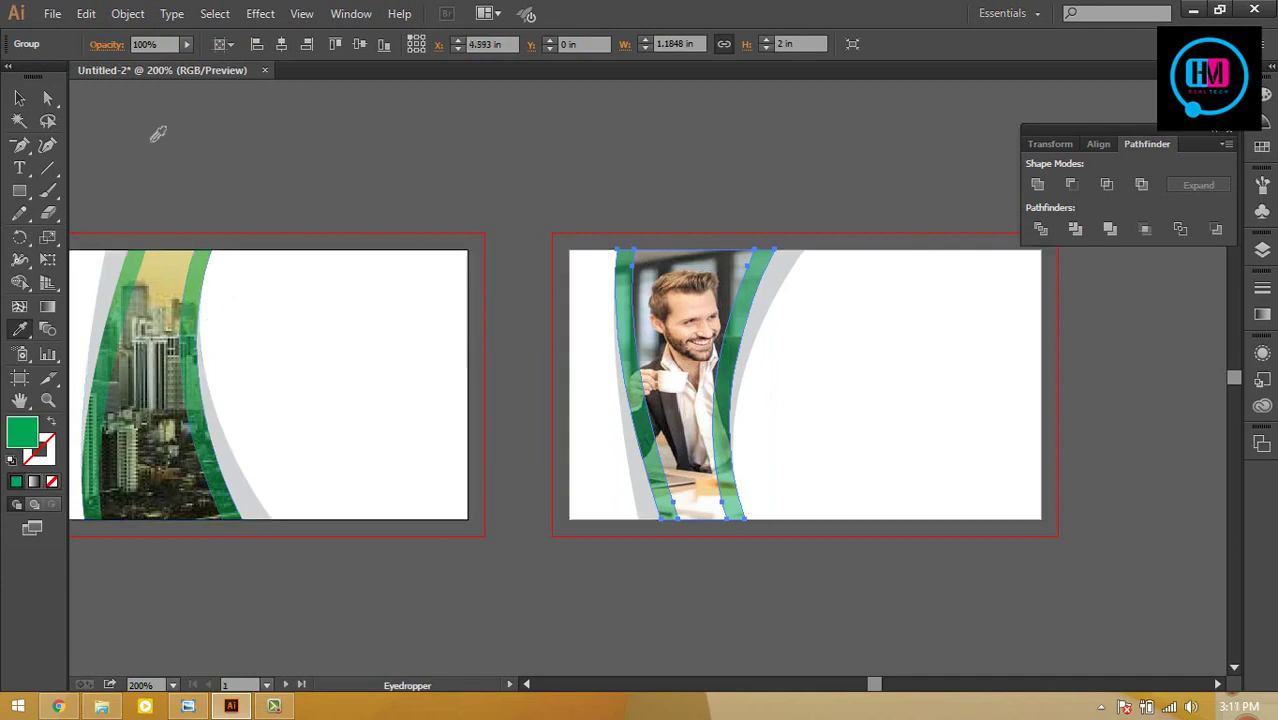
{"action": "left_click", "coordinate": [18, 100]}
{"action": "left_click", "coordinate": [531, 274]}
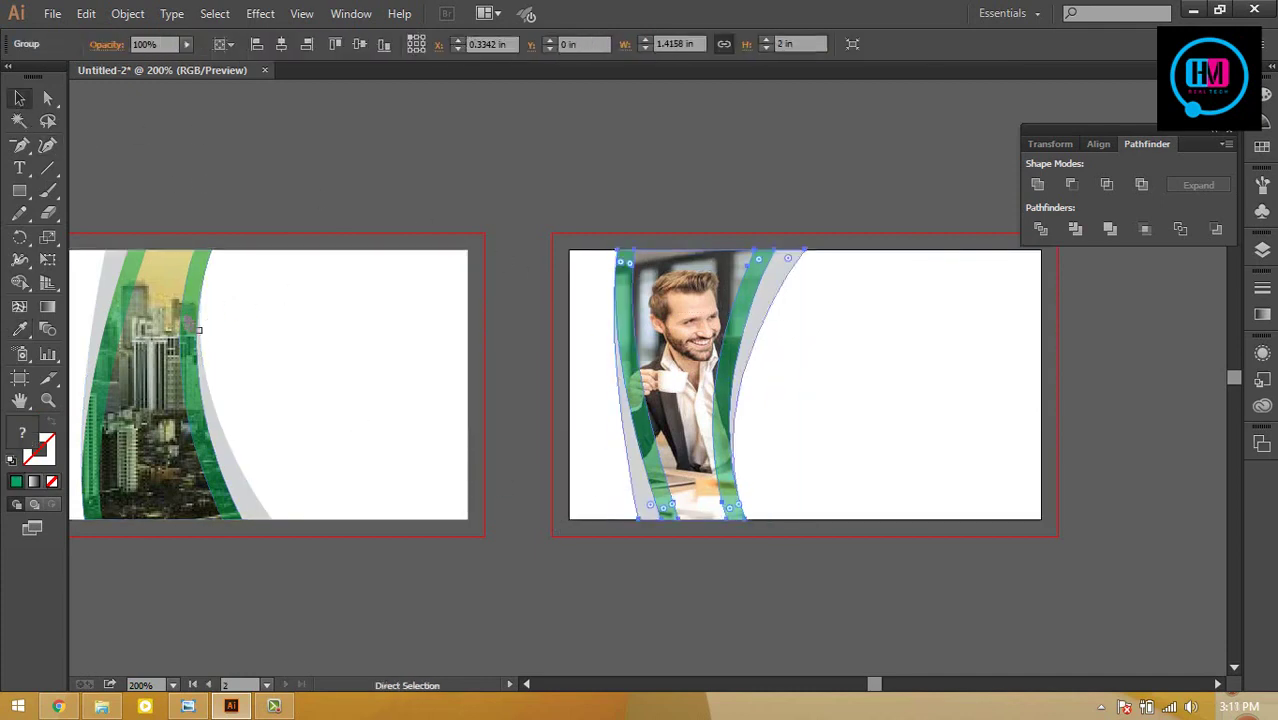
- Nudge the front card's city strip slightly left, checking the reference mockup
{"action": "left_click", "coordinate": [113, 485]}
{"action": "key", "text": "ctrl+minus"}
{"action": "scroll", "coordinate": [442, 622], "scroll_direction": "left", "scroll_amount": 5}
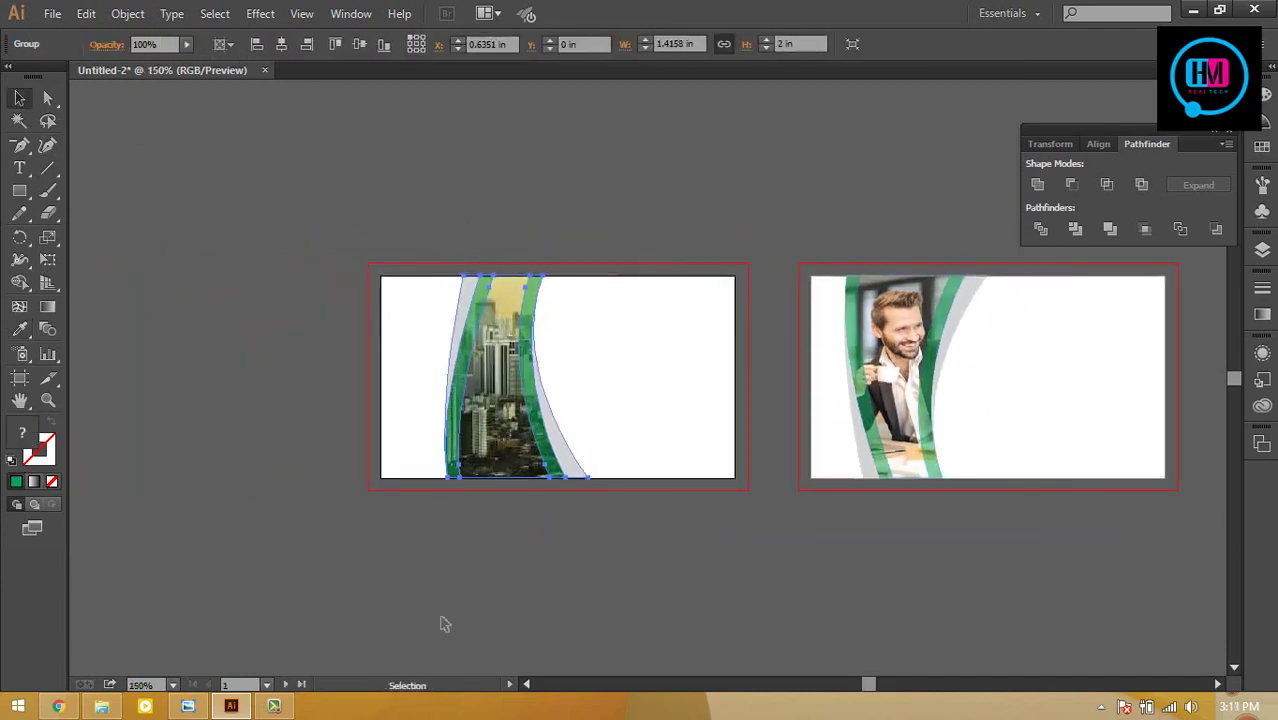
{"action": "key", "text": "Left"}
{"action": "key", "text": "Left"}
{"action": "key", "text": "Left"}
{"action": "key", "text": "Left"}
{"action": "key", "text": "Left"}
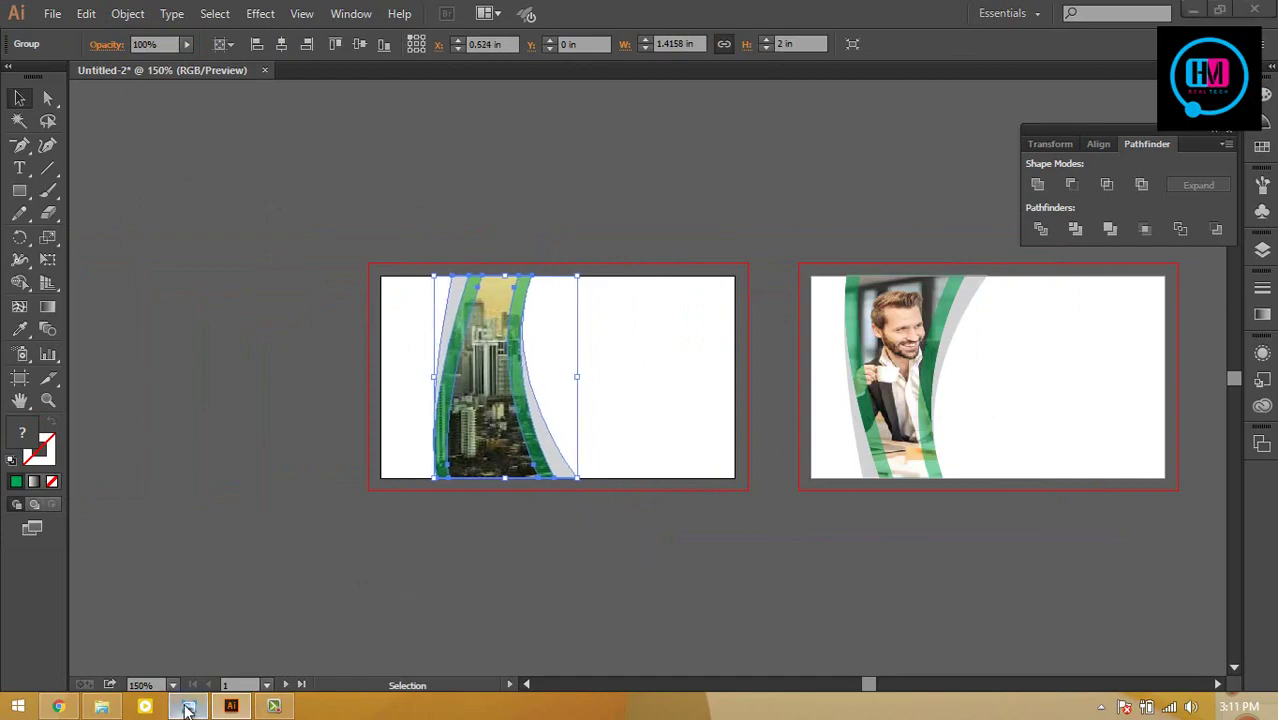
{"action": "left_click", "coordinate": [187, 707]}
{"action": "left_click", "coordinate": [187, 707]}
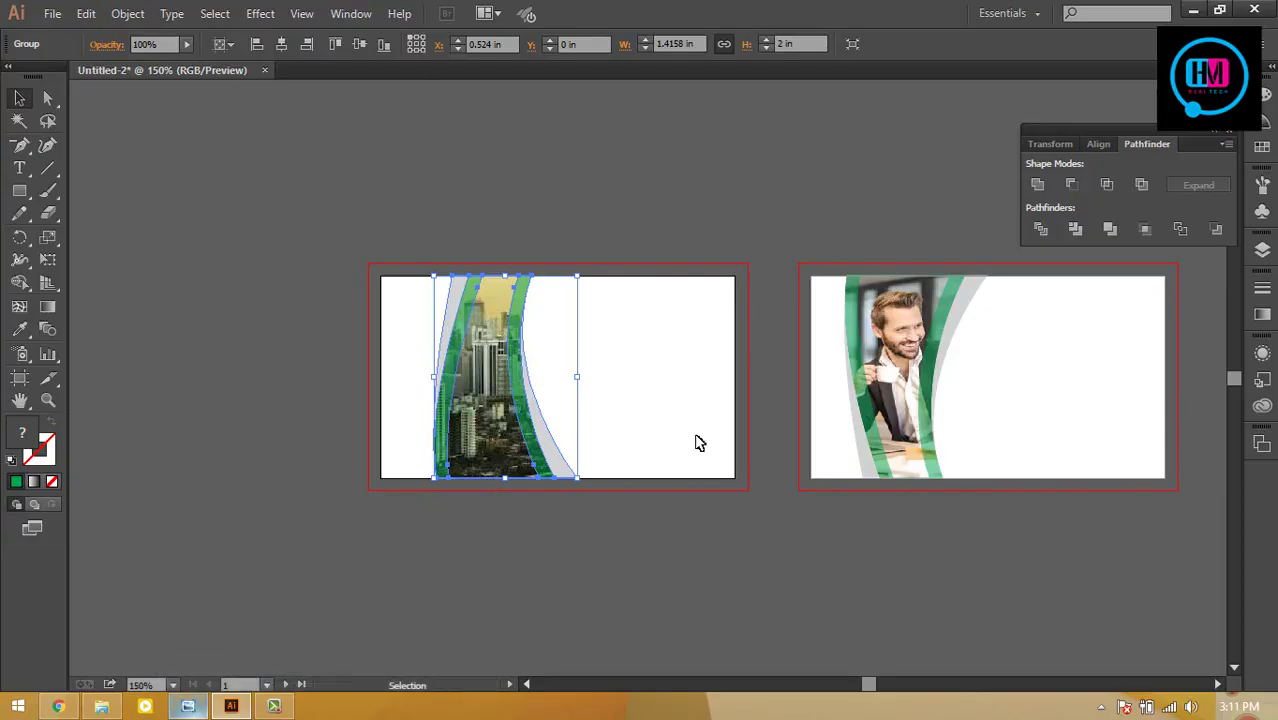
- Arrow-nudge the man-photo strip left until it sits flush with the back card's left edge (X ≈ 0 in)
{"action": "left_click", "coordinate": [930, 440]}
{"action": "left_click", "coordinate": [190, 707]}
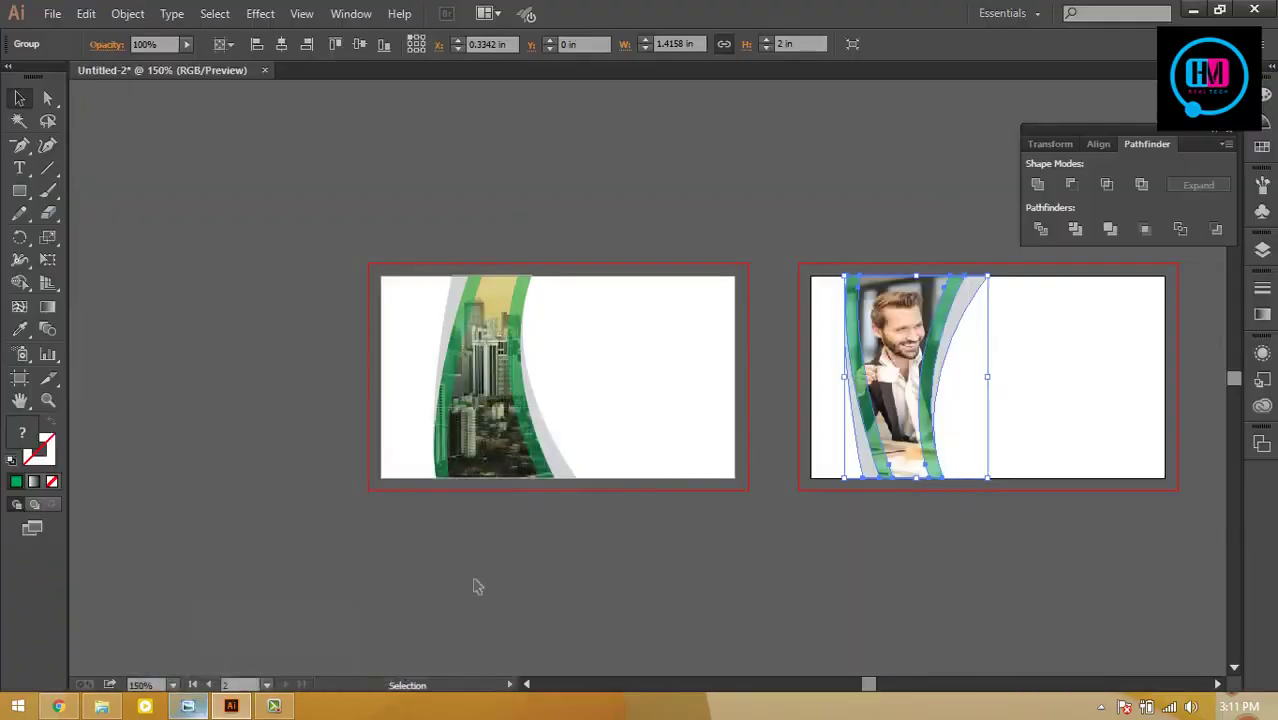
{"action": "key", "text": "Left"}
{"action": "key", "text": "Left"}
{"action": "key", "text": "Left"}
{"action": "key", "text": "Left"}
{"action": "key", "text": "Left"}
{"action": "key", "text": "Left"}
{"action": "key", "text": "Left"}
{"action": "key", "text": "Left"}
{"action": "key", "text": "Left"}
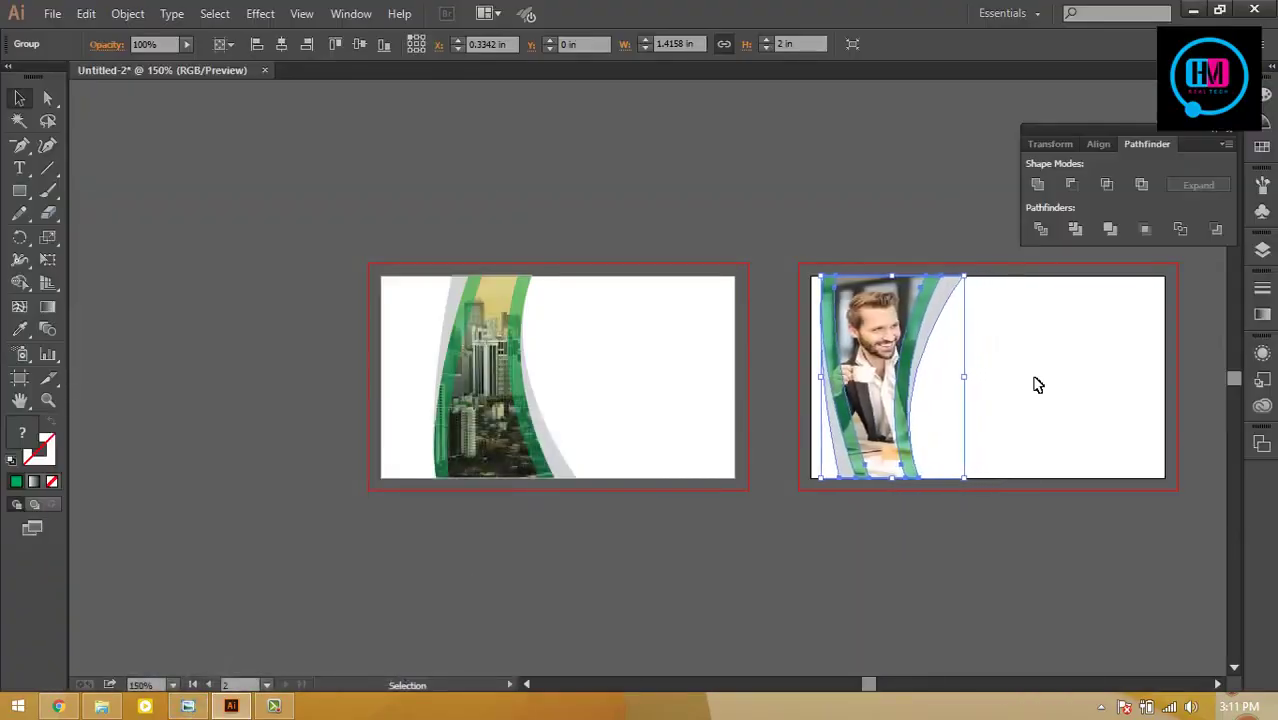
{"action": "key", "text": "Left"}
{"action": "key", "text": "Left"}
{"action": "key", "text": "Left"}
{"action": "key", "text": "Left"}
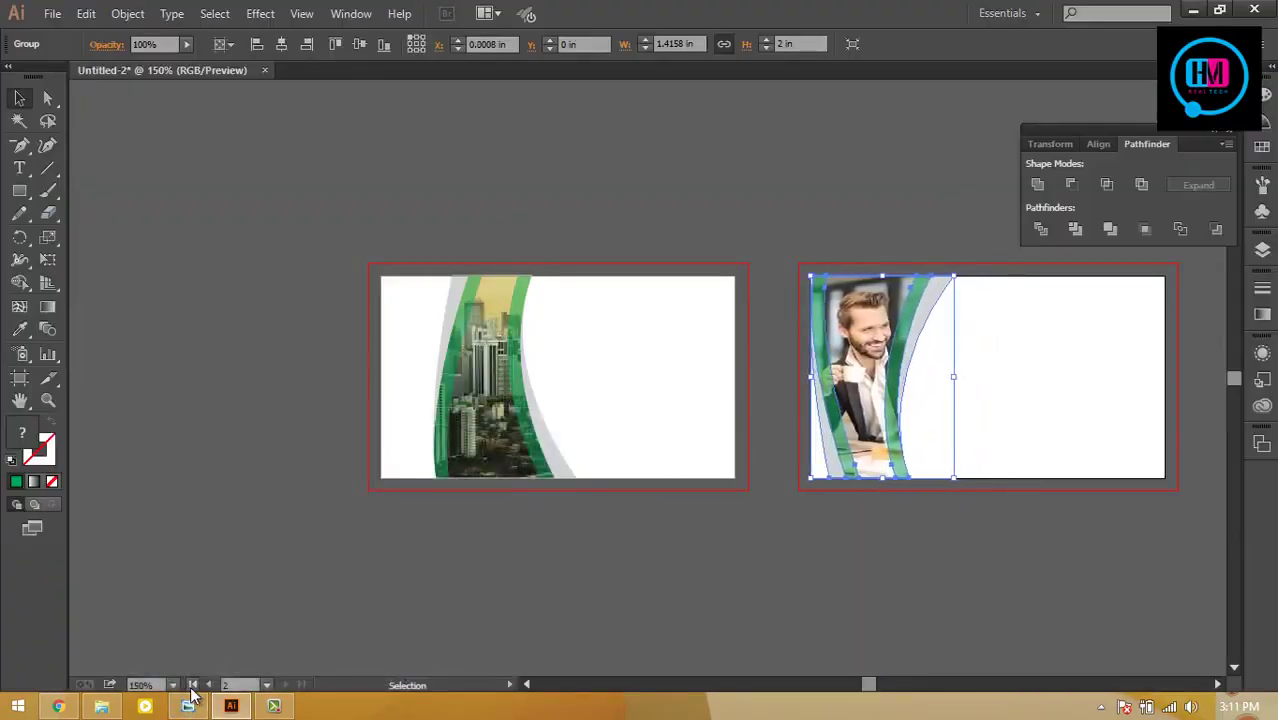
{"action": "left_click", "coordinate": [190, 707]}
{"action": "key", "text": "Left"}
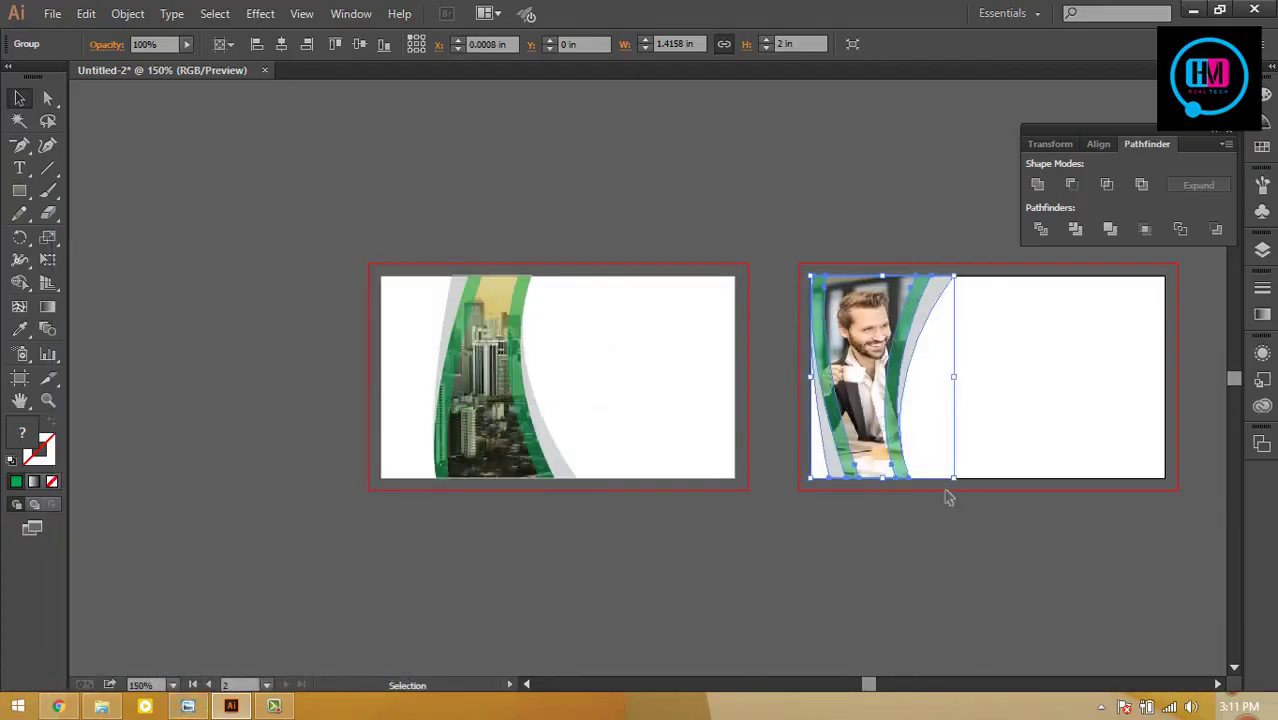
{"action": "scroll", "coordinate": [948, 497], "scroll_direction": "up", "scroll_amount": 1}
{"action": "left_click", "coordinate": [567, 230]}
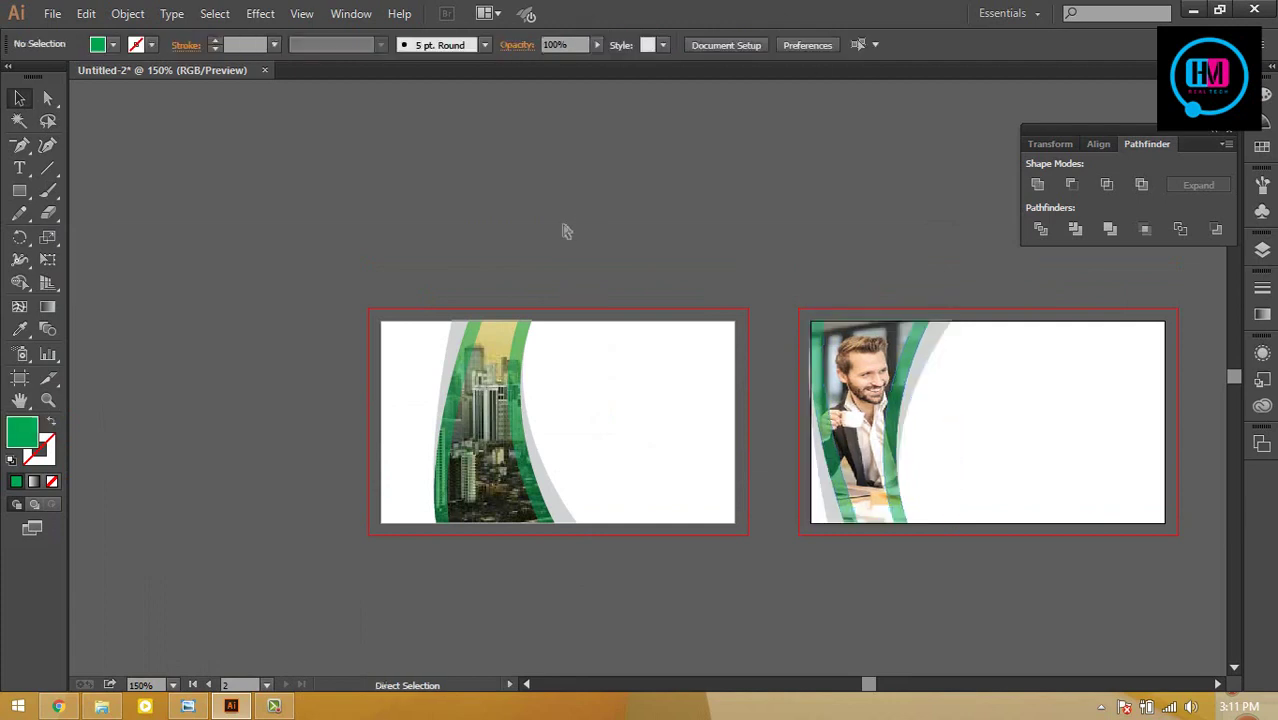
{"action": "key", "text": "ctrl+plus"}
{"action": "key", "text": "t"}
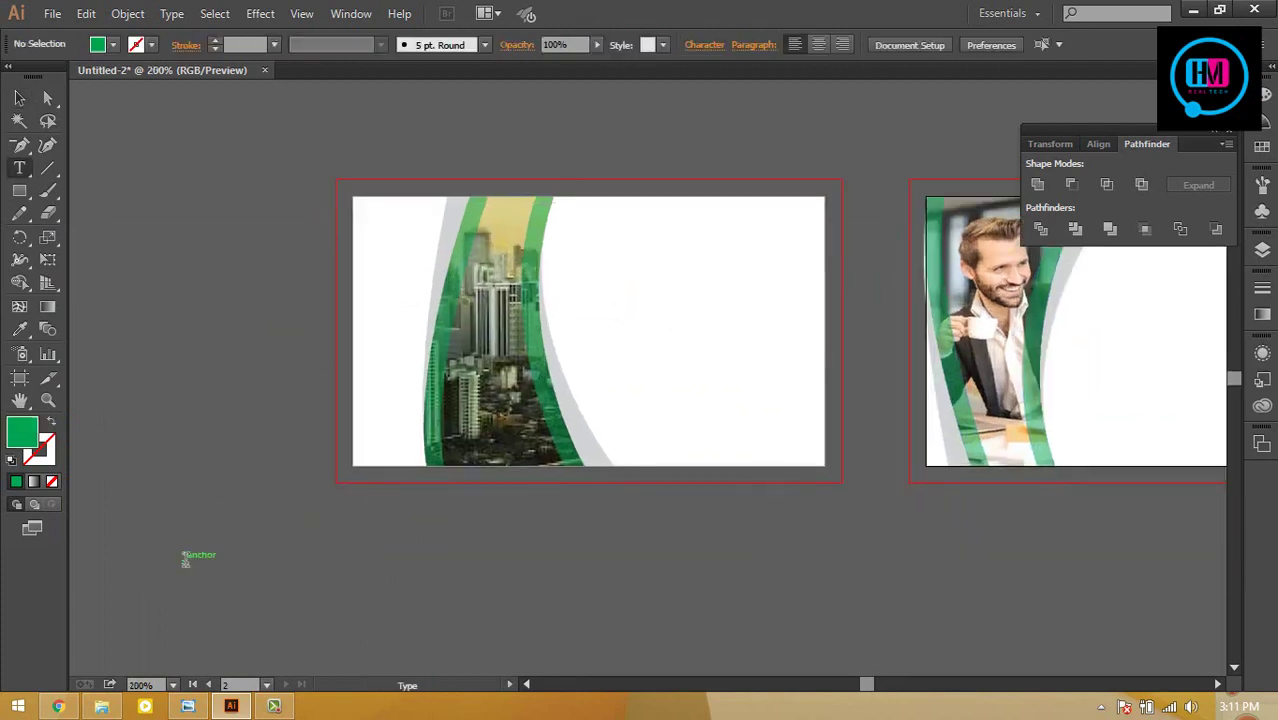
{"action": "left_click", "coordinate": [185, 560]}
{"action": "type", "text": "www.designfreek.com"}
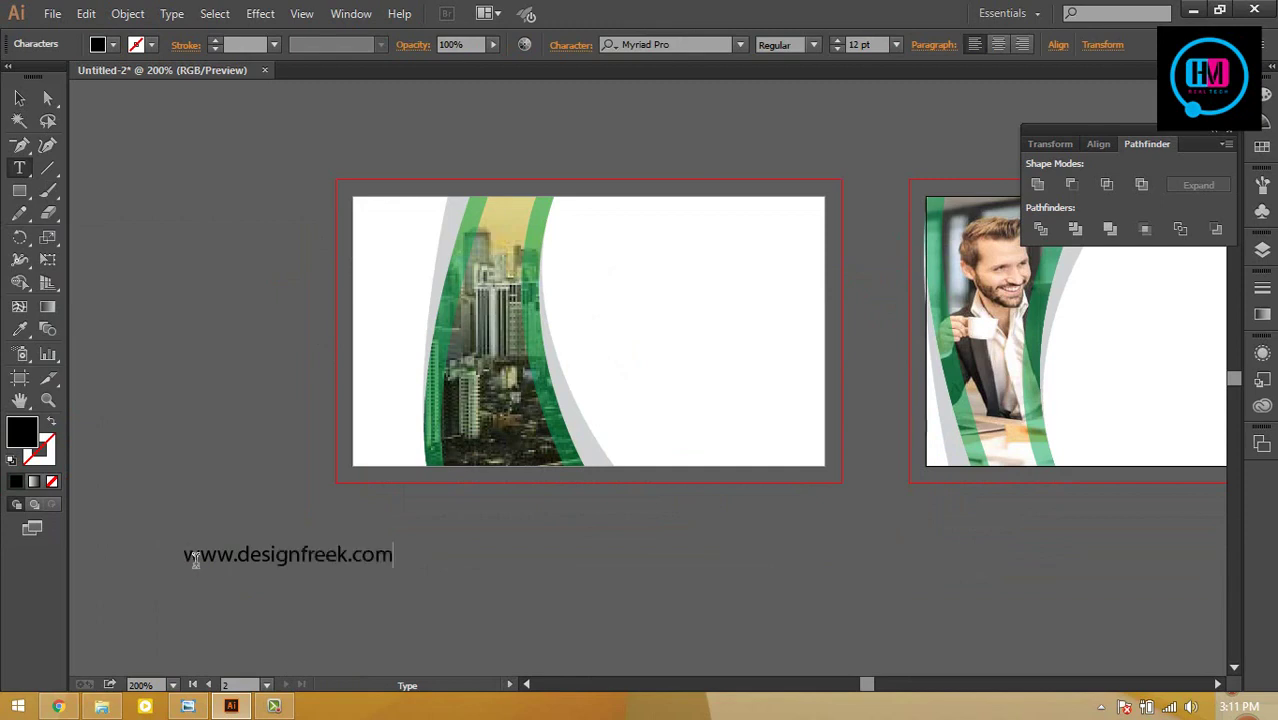
{"action": "key", "text": "Escape"}
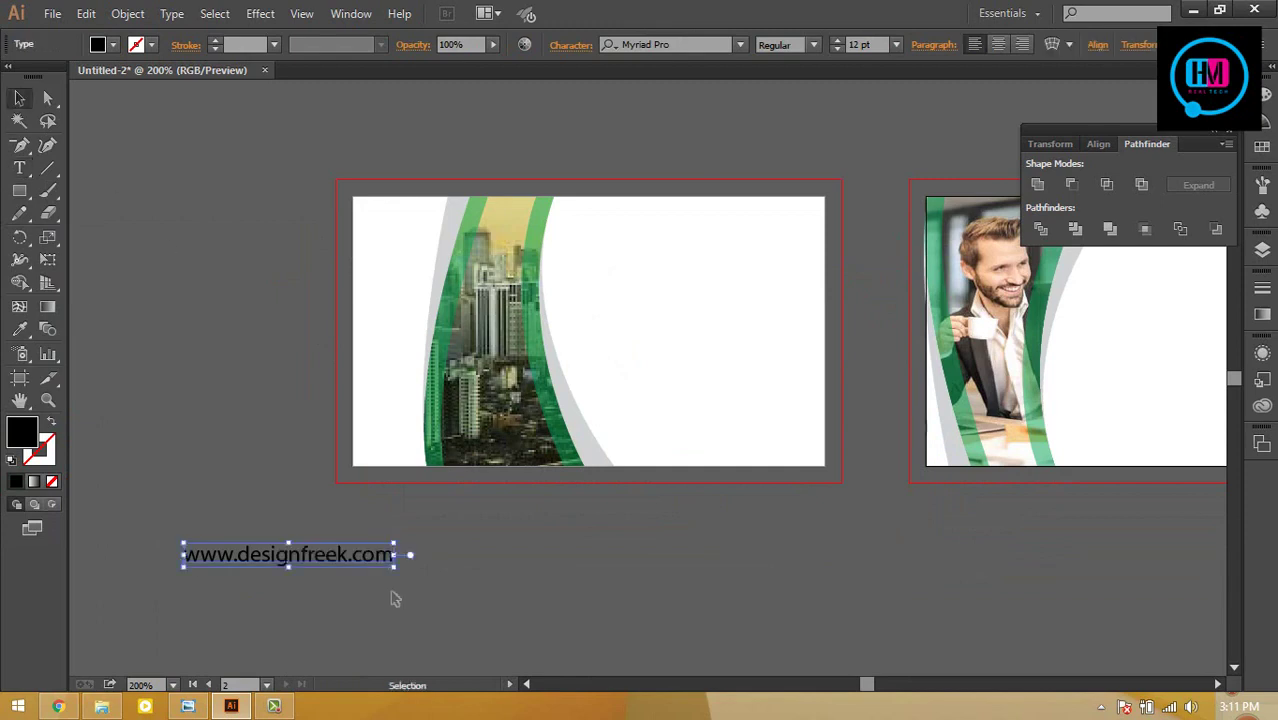
{"action": "left_click_drag", "start_coordinate": [404, 566], "coordinate": [338, 306]}
{"action": "left_click_drag", "start_coordinate": [288, 540], "coordinate": [410, 318]}
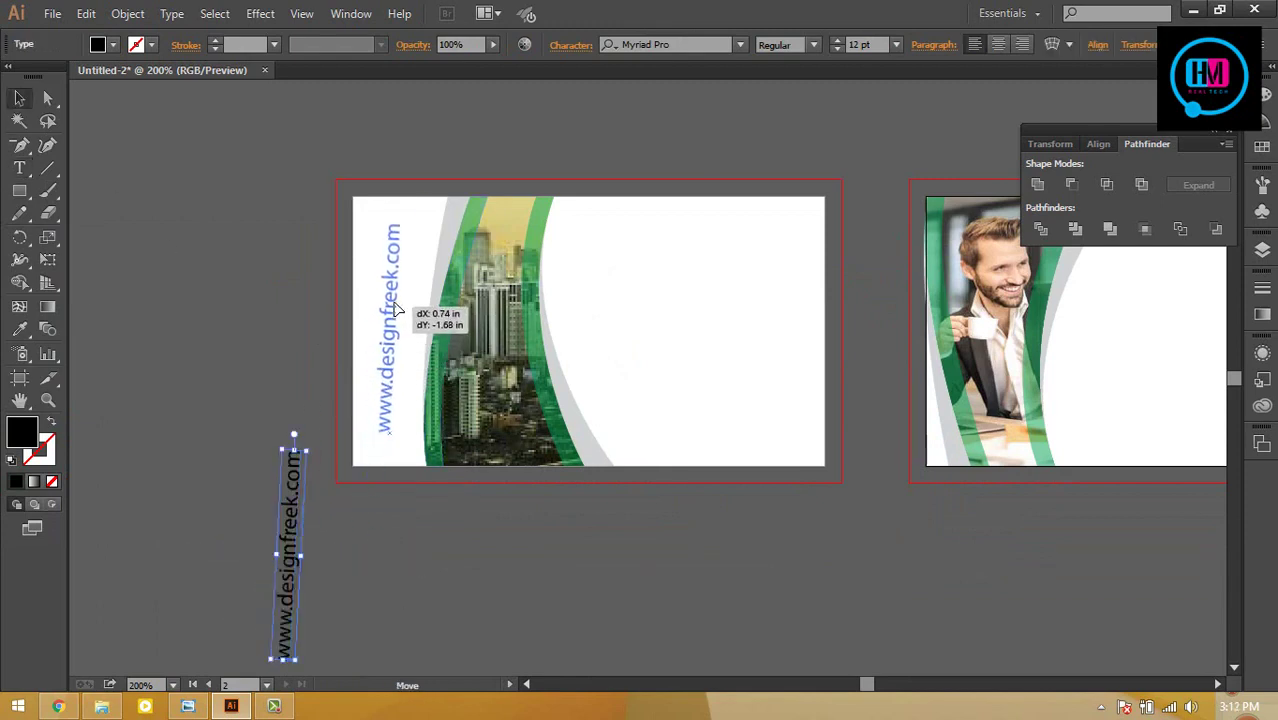
- Make the website text italic and dark grey, then compare with the reference mockup
{"action": "left_click", "coordinate": [768, 44]}
{"action": "key", "text": "Down"}
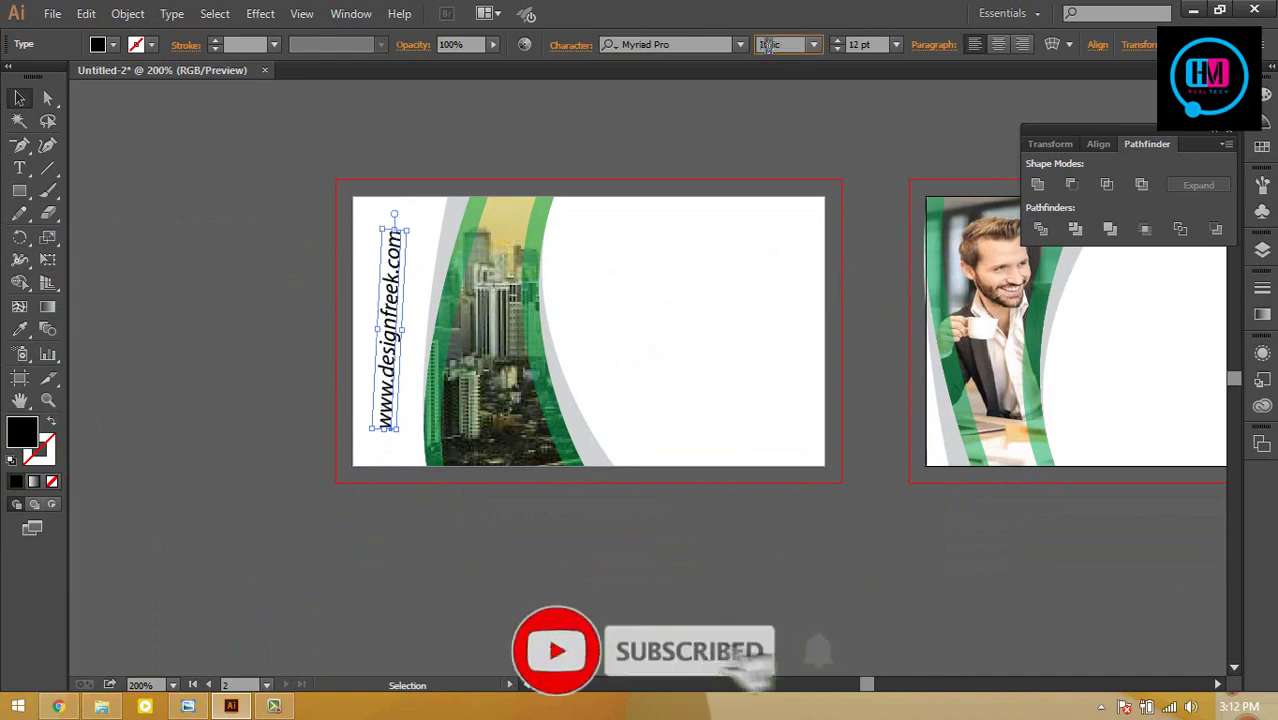
{"action": "left_click", "coordinate": [354, 323]}
{"action": "left_click", "coordinate": [392, 330]}
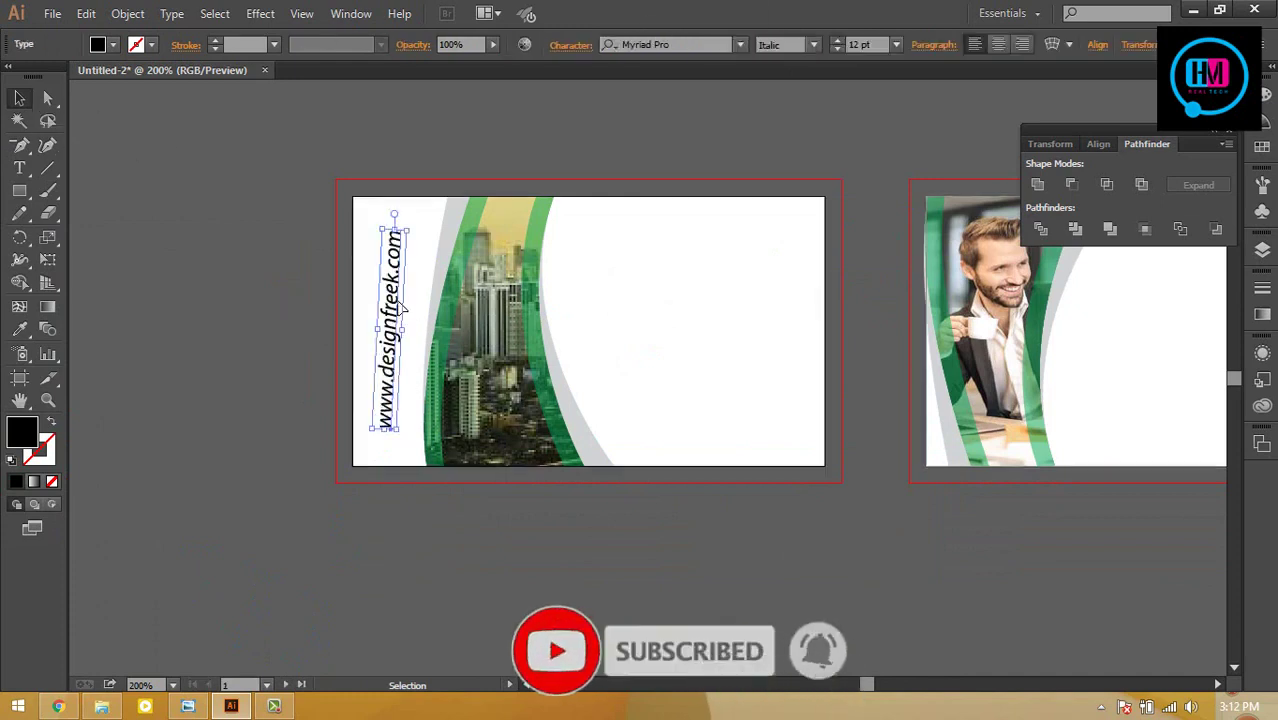
{"action": "left_click_drag", "start_coordinate": [392, 330], "coordinate": [402, 330]}
{"action": "left_click", "coordinate": [113, 44]}
{"action": "left_click", "coordinate": [68, 131]}
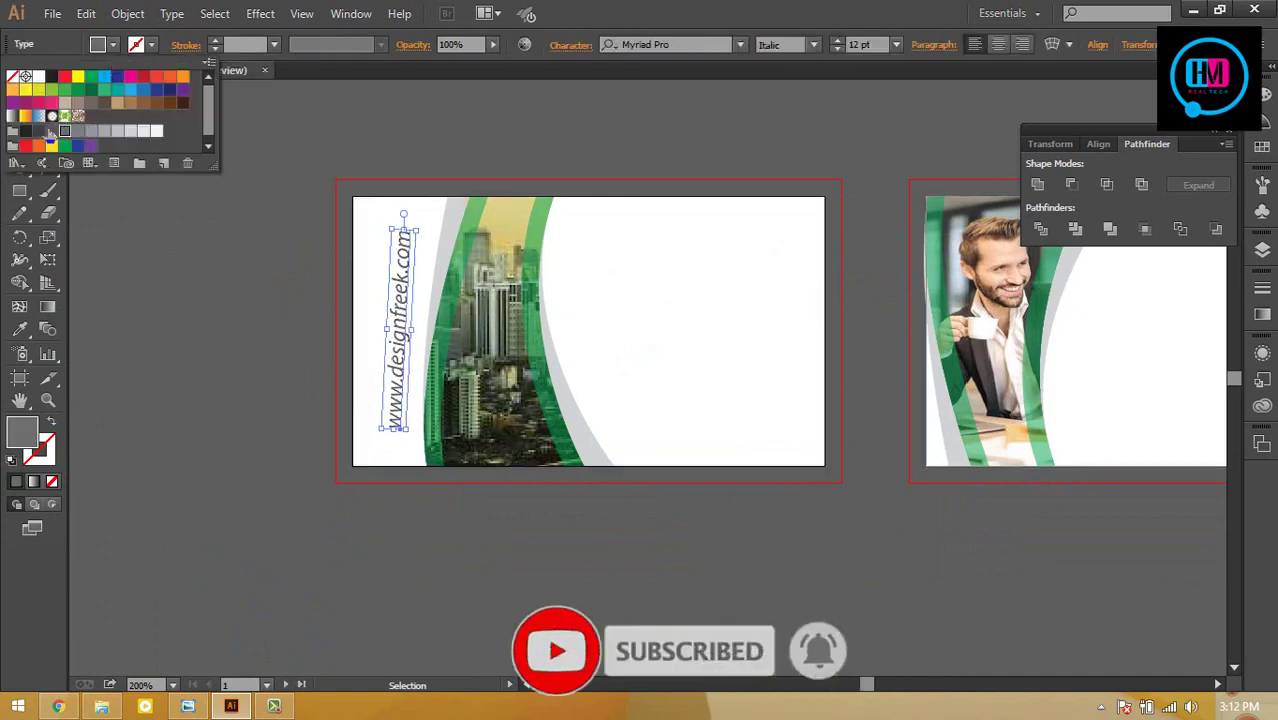
{"action": "left_click", "coordinate": [248, 325]}
{"action": "left_click", "coordinate": [187, 706]}
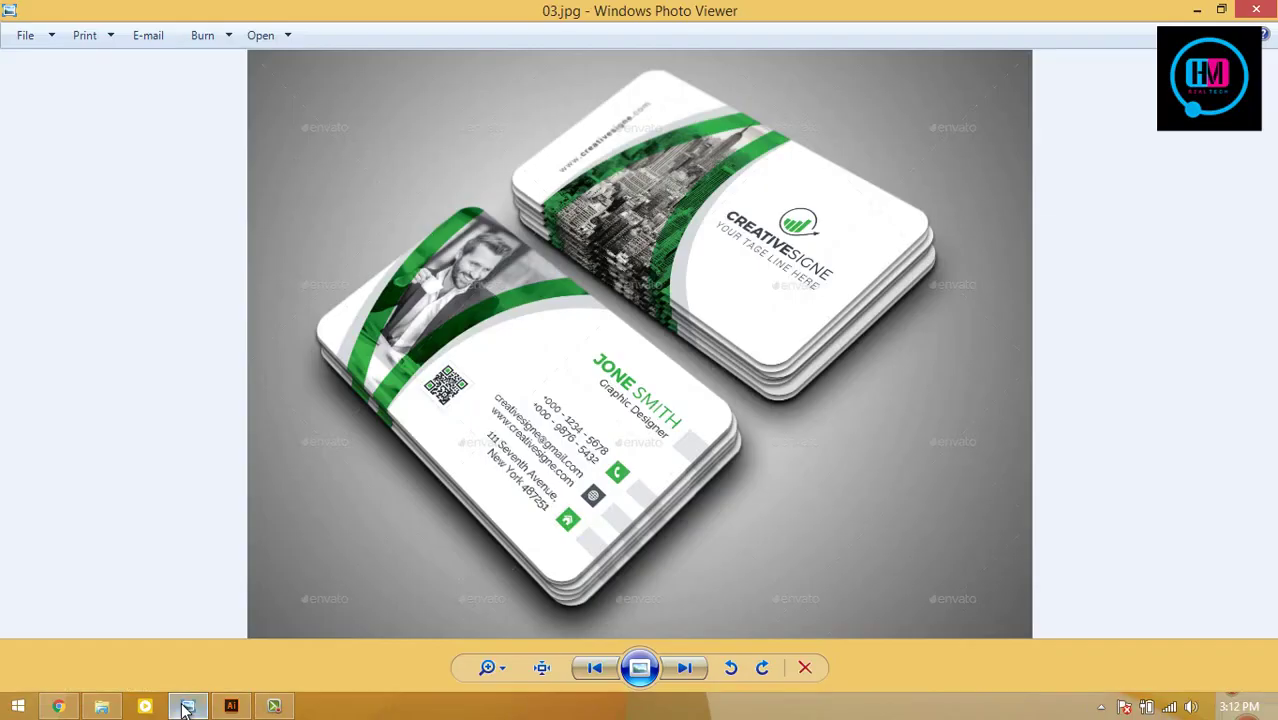
{"action": "left_click", "coordinate": [231, 706]}
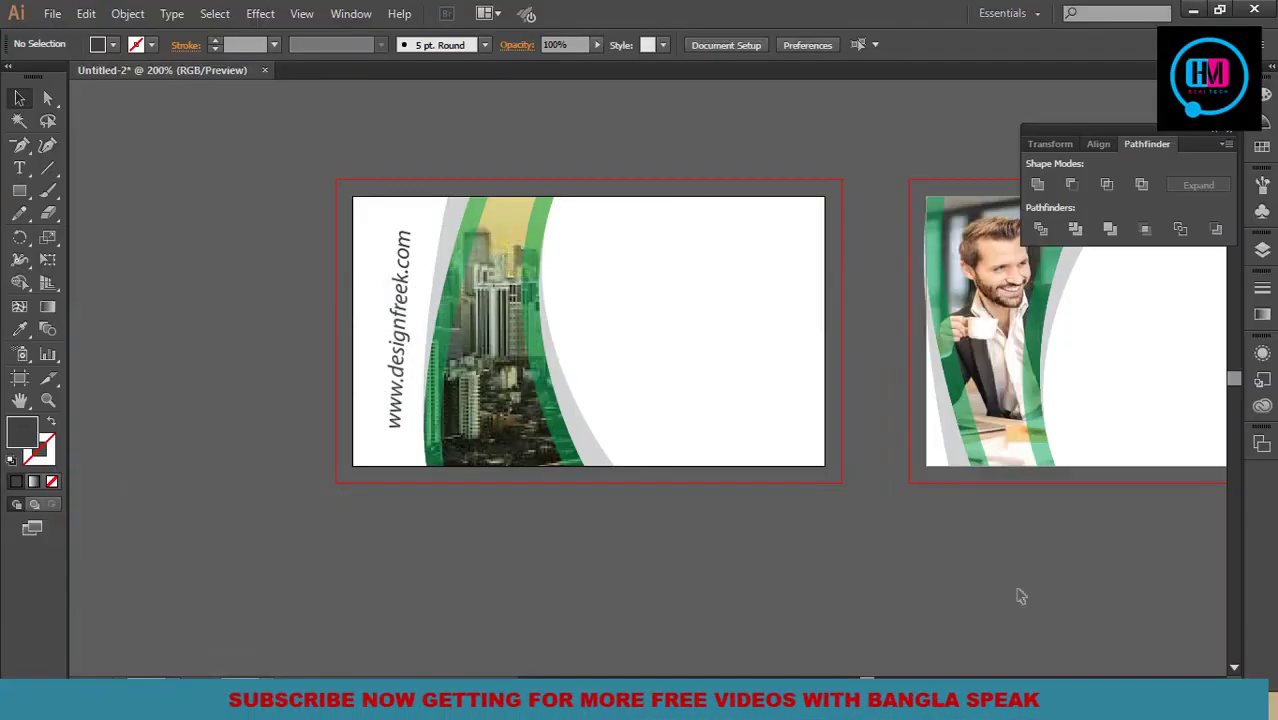
- Draw two overlapping stars beside the cards, the second one many-pointed
{"action": "mouse_move", "coordinate": [19, 190]}
{"action": "left_mouse_down"}
{"action": "mouse_move", "coordinate": [88, 276]}
{"action": "mouse_move", "coordinate": [252, 400]}
{"action": "mouse_move", "coordinate": [205, 405]}
{"action": "left_mouse_up"}
{"action": "key", "text": "ctrl+minus"}
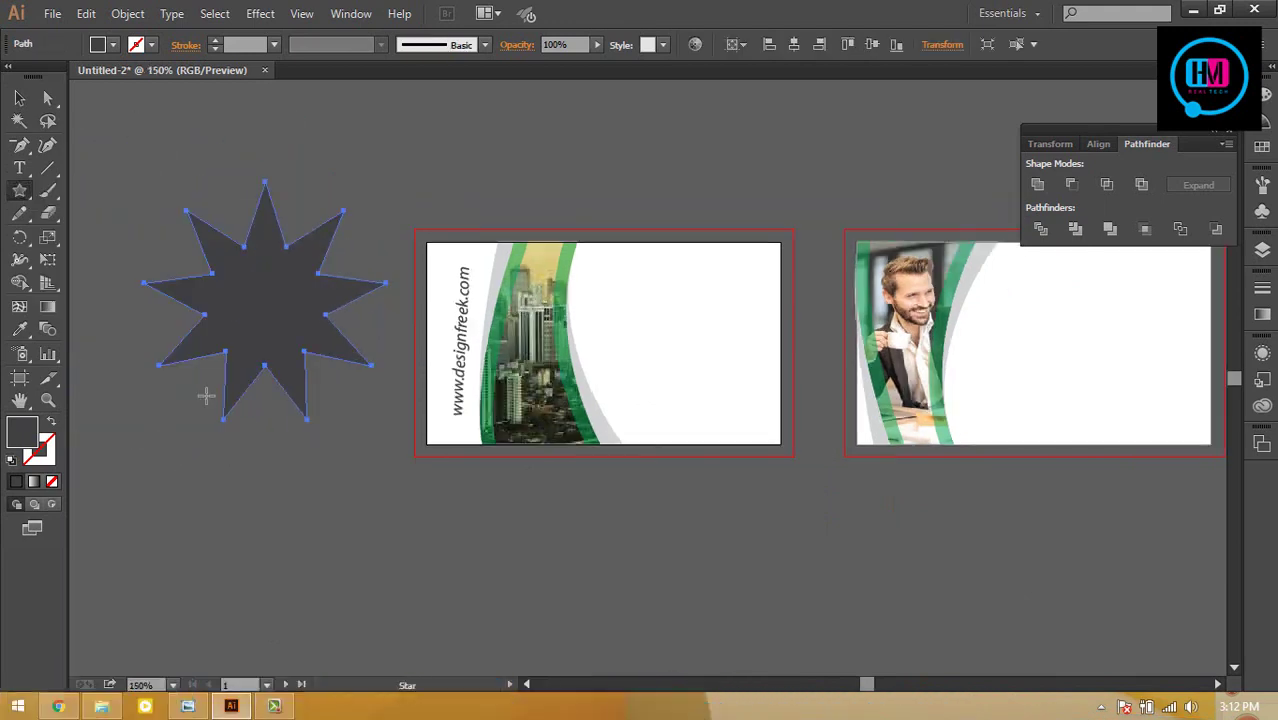
{"action": "left_click_drag", "start_coordinate": [263, 300], "coordinate": [296, 351]}
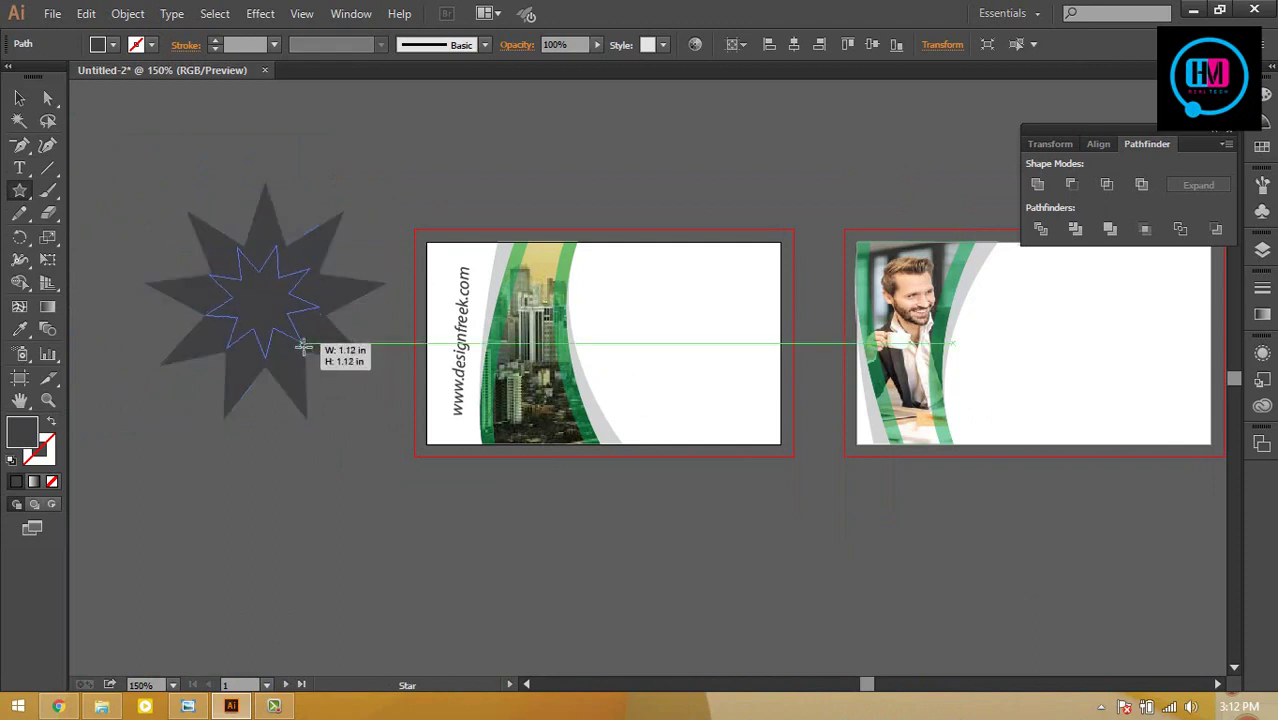
{"action": "left_click_drag", "start_coordinate": [296, 351], "coordinate": [323, 378]}
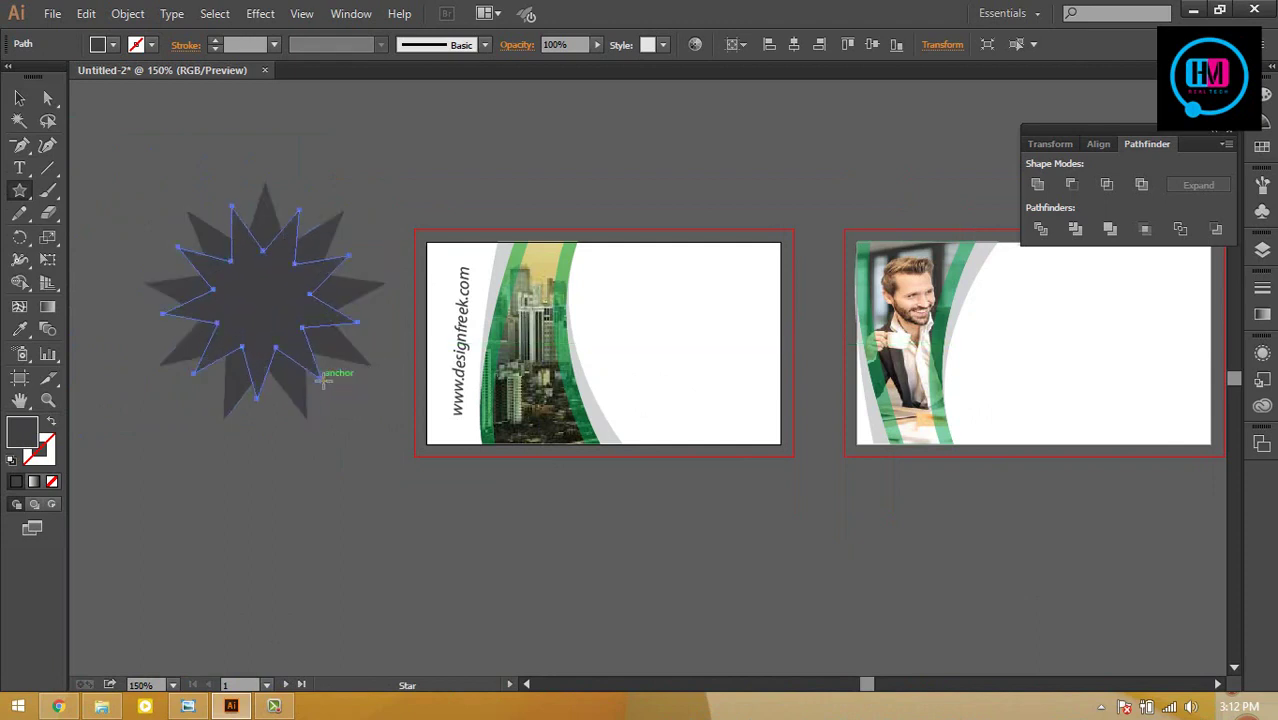
{"action": "left_click", "coordinate": [130, 113]}
{"action": "left_click", "coordinate": [679, 414]}
- Group both stars, shrink the group and place it in the front card's white area
{"action": "left_click", "coordinate": [19, 97]}
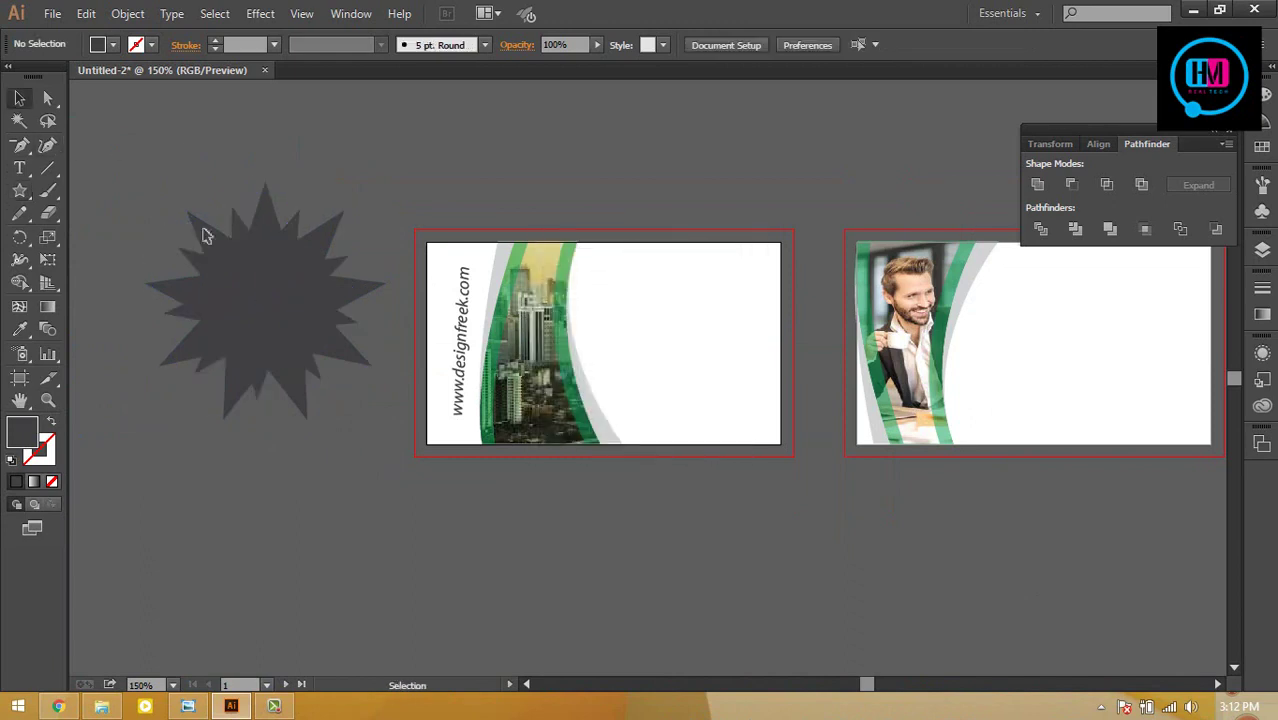
{"action": "mouse_move", "coordinate": [200, 225]}
{"action": "left_mouse_down"}
{"action": "mouse_move", "coordinate": [396, 411]}
{"action": "mouse_move", "coordinate": [314, 354]}
{"action": "left_mouse_up"}
{"action": "key", "text": "ctrl+g"}
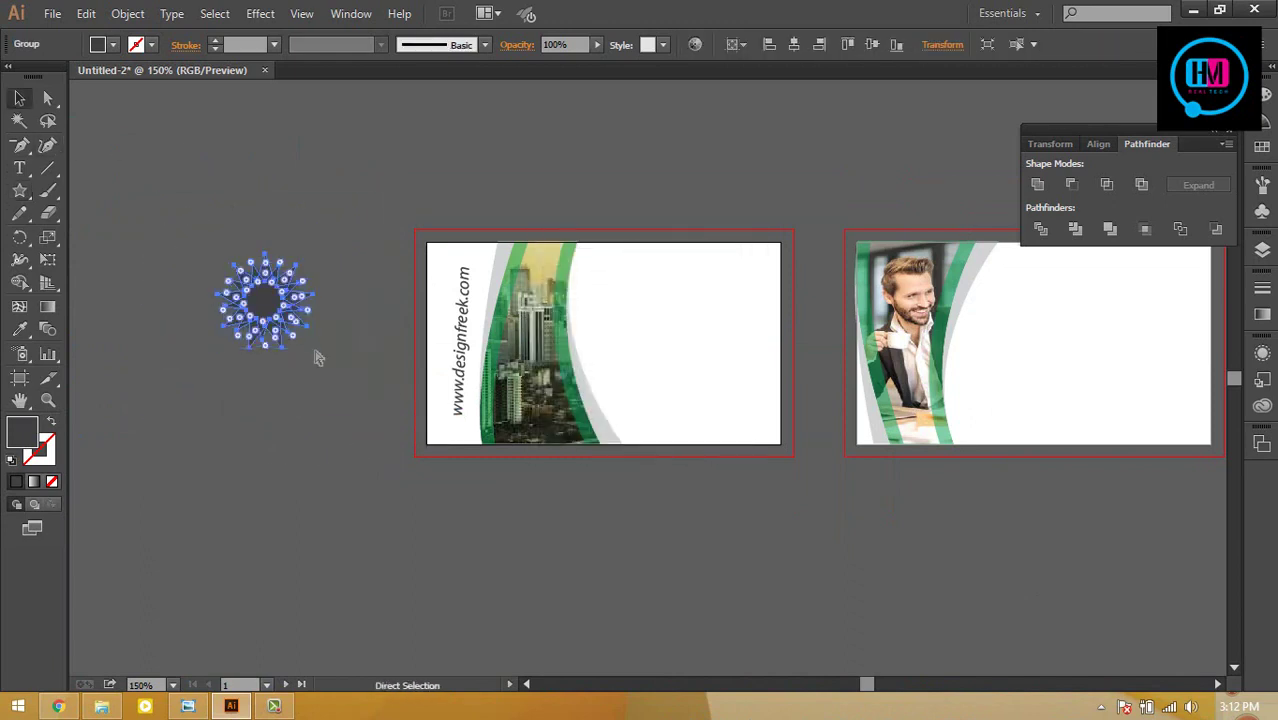
{"action": "mouse_move", "coordinate": [257, 281]}
{"action": "left_mouse_down"}
{"action": "mouse_move", "coordinate": [330, 292]}
{"action": "mouse_move", "coordinate": [677, 280]}
{"action": "left_mouse_up"}
{"action": "left_click_drag", "start_coordinate": [733, 364], "coordinate": [722, 370]}
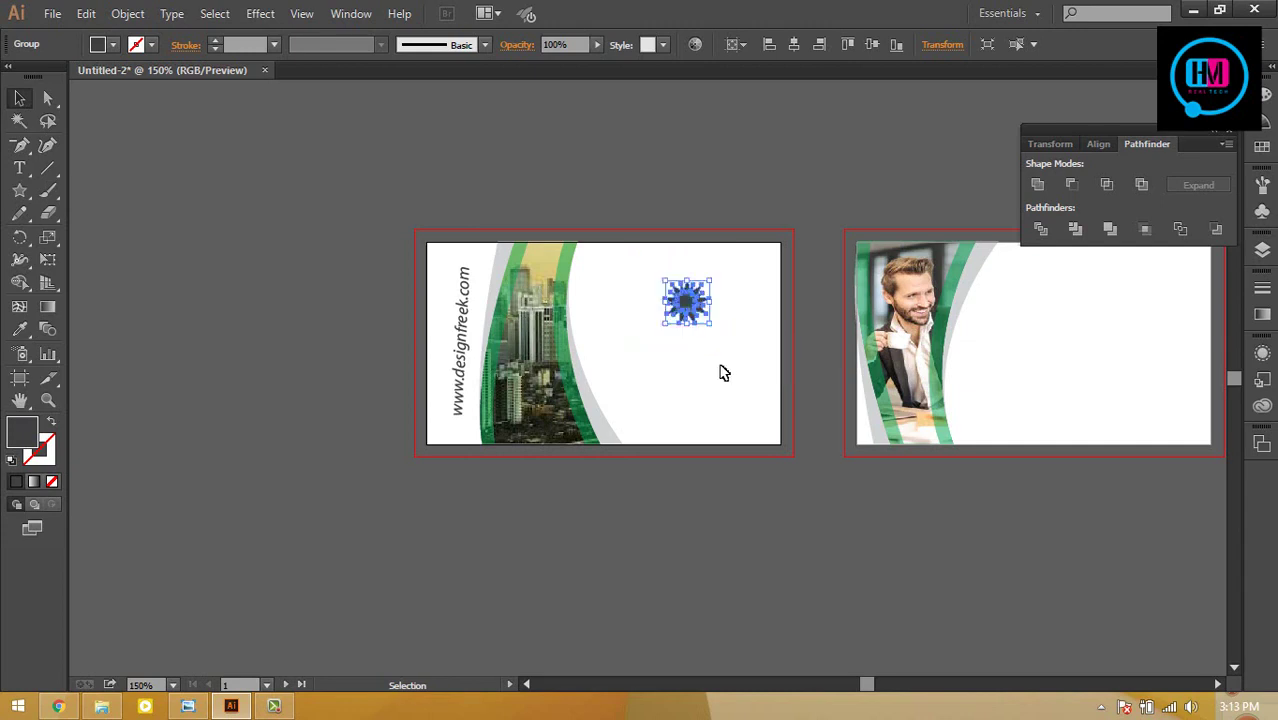
{"action": "left_click", "coordinate": [724, 373]}
{"action": "key", "text": "ctrl+plus"}
- Add bold 'Your Logo Here' text directly beneath the star
{"action": "key", "text": "t"}
{"action": "type", "text": "your Logo Here"}
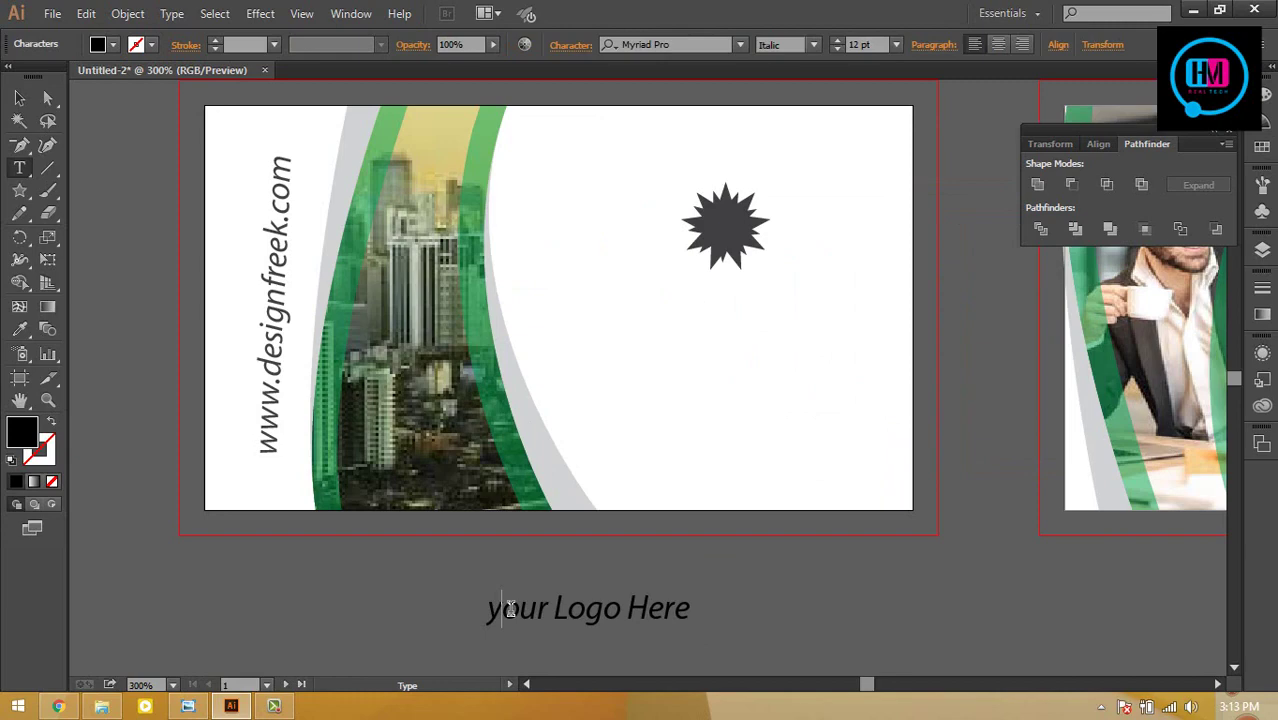
{"action": "key", "text": "BackSpace"}
{"action": "type", "text": "Y"}
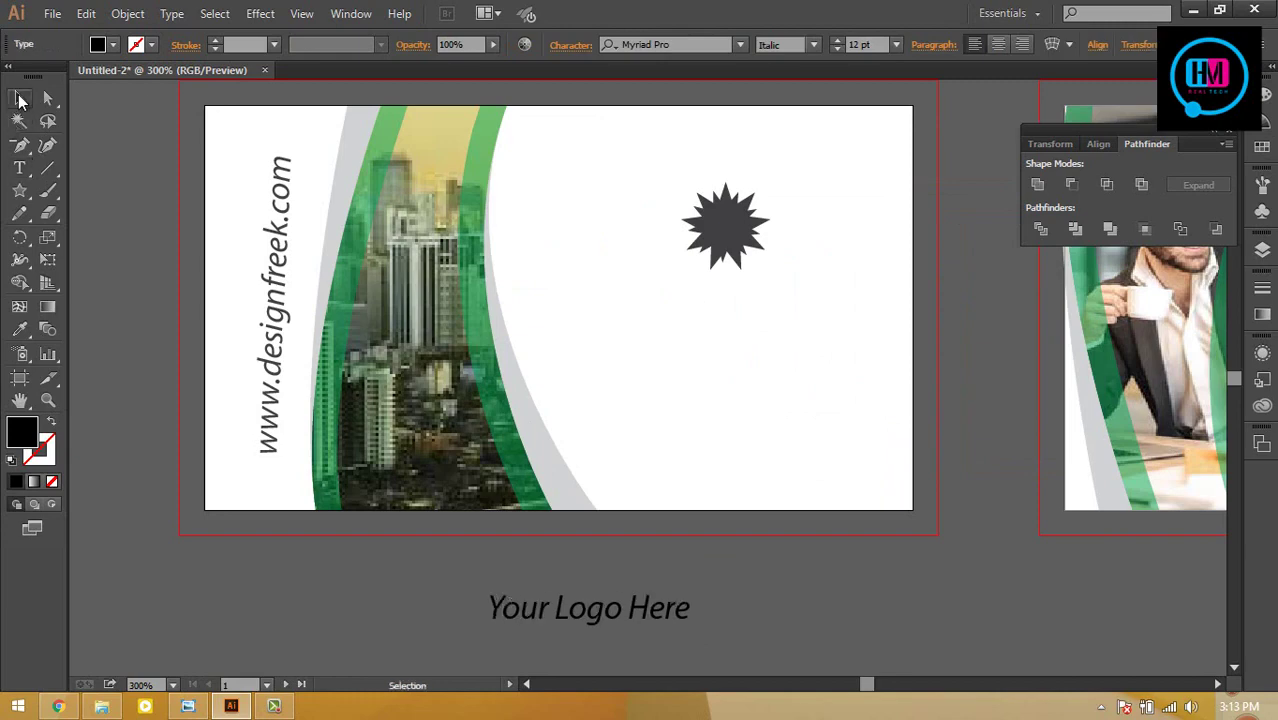
{"action": "left_click", "coordinate": [20, 100]}
{"action": "left_click_drag", "start_coordinate": [610, 612], "coordinate": [748, 302]}
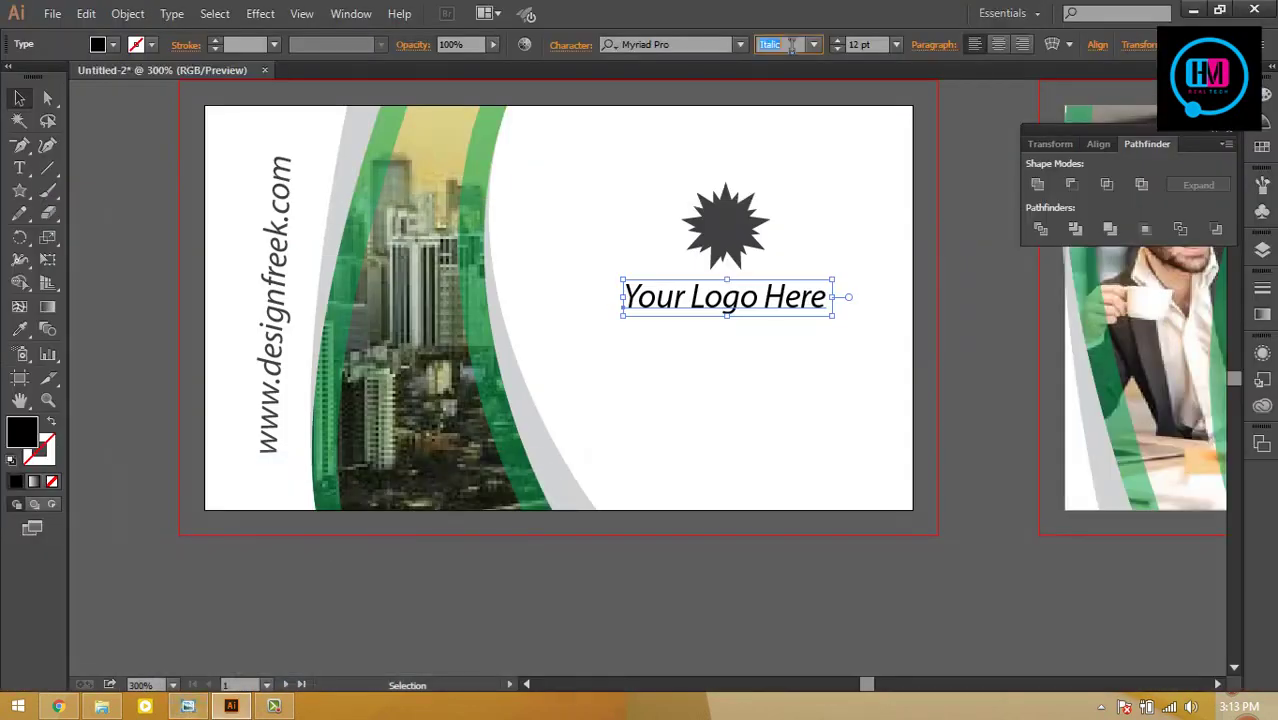
{"action": "left_click", "coordinate": [814, 46]}
{"action": "left_click", "coordinate": [793, 349]}
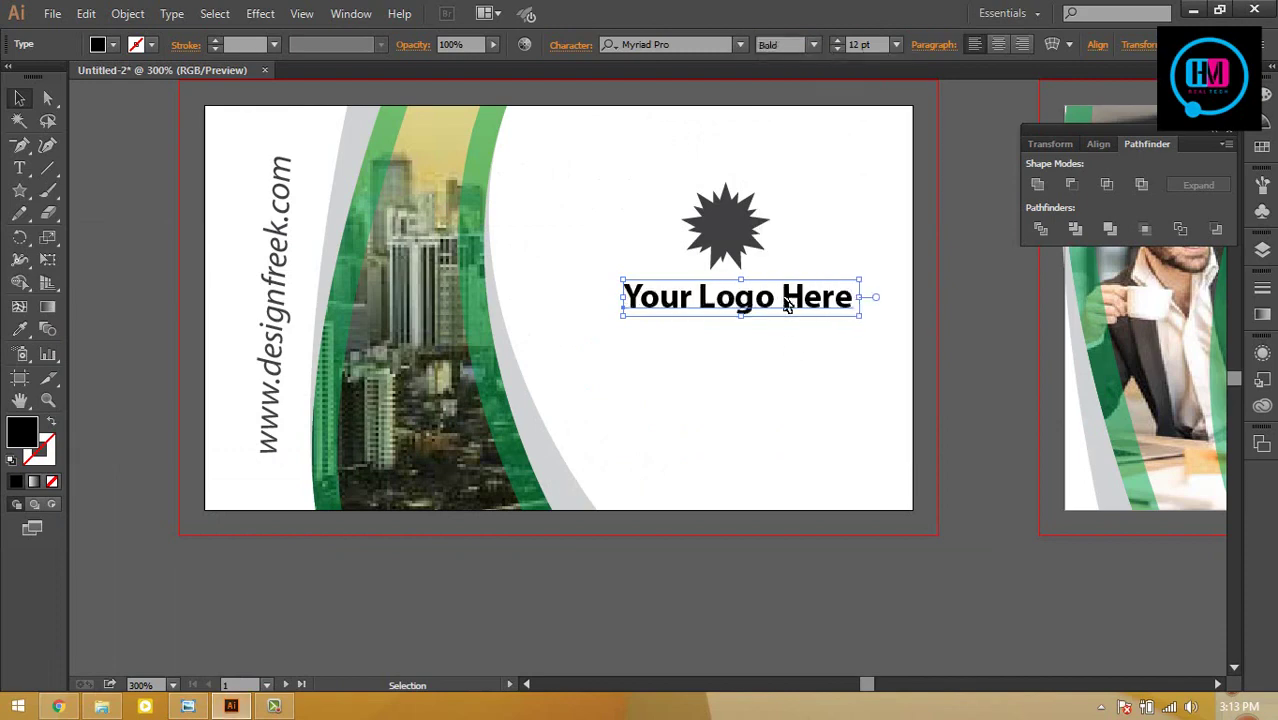
- Duplicate it below as 9 pt SemiExtended and begin retyping it as 'Subline Text'
{"action": "left_click_drag", "start_coordinate": [786, 305], "coordinate": [786, 335]}
{"action": "key", "text": "Down"}
{"action": "key", "text": "Down"}
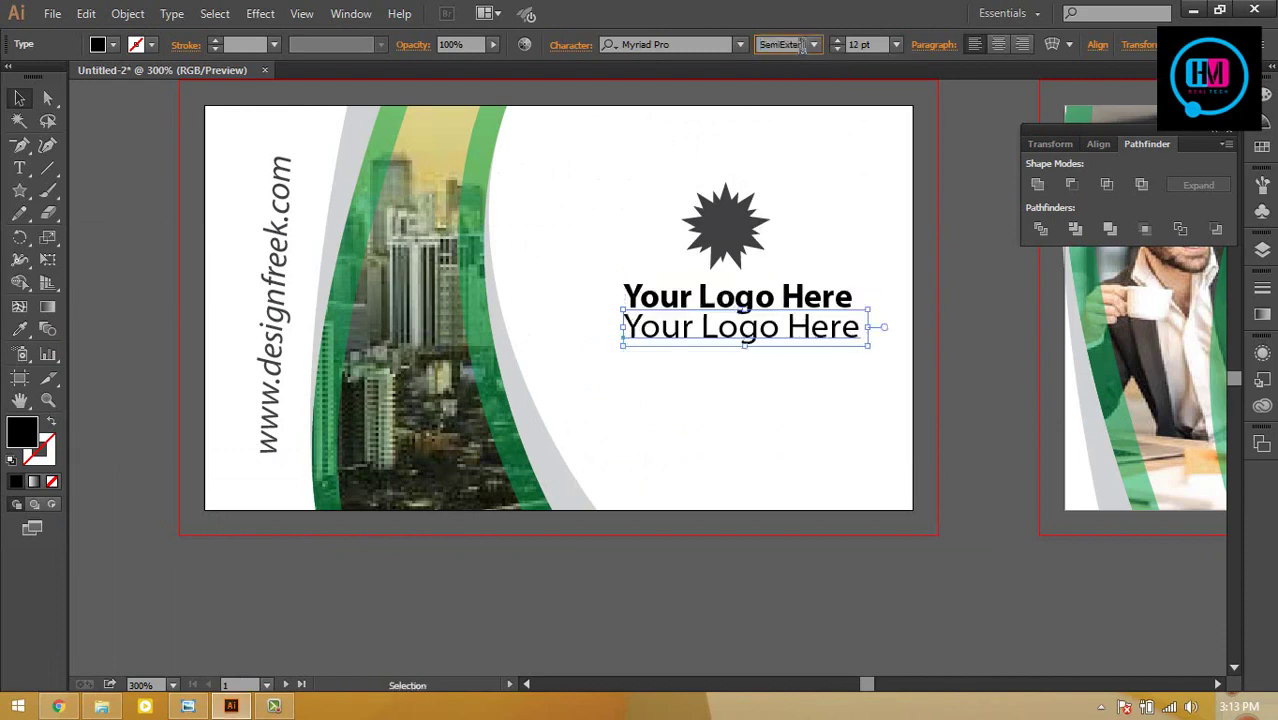
{"action": "key", "text": "Up"}
{"action": "left_click", "coordinate": [814, 45]}
{"action": "left_click", "coordinate": [800, 435]}
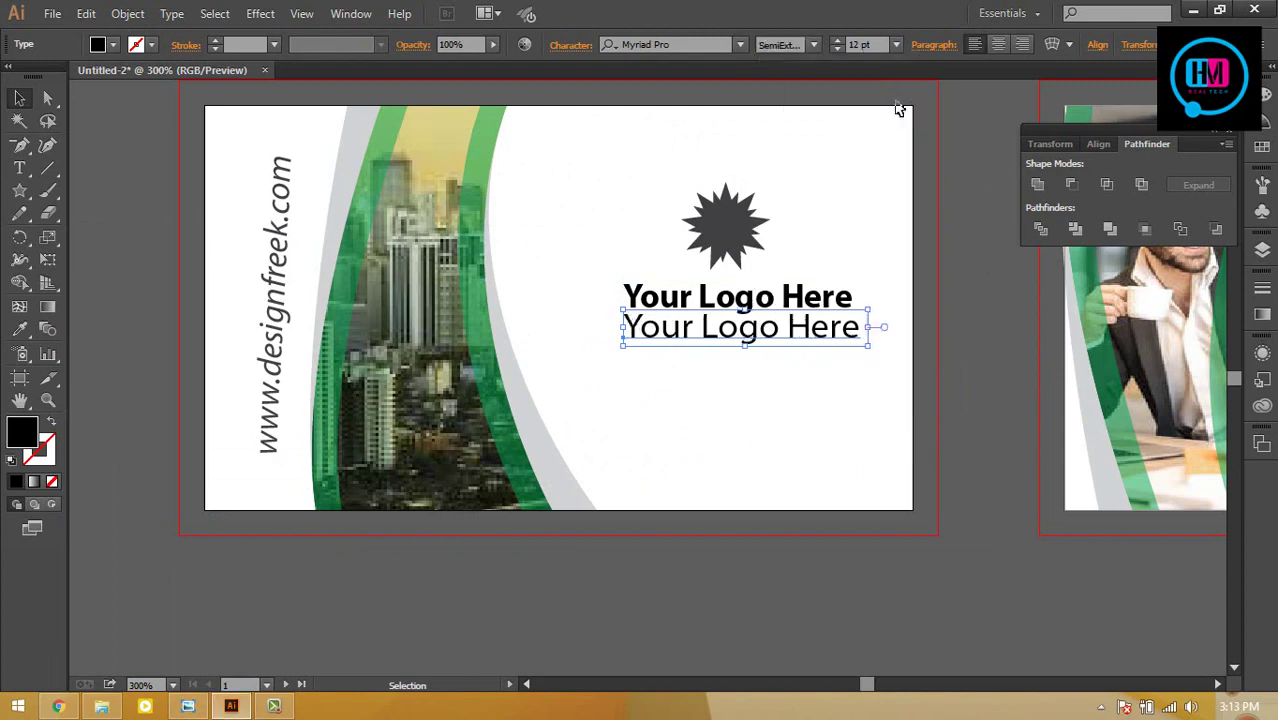
{"action": "type", "text": "9"}
{"action": "key", "text": "Return"}
{"action": "double_click", "coordinate": [760, 330]}
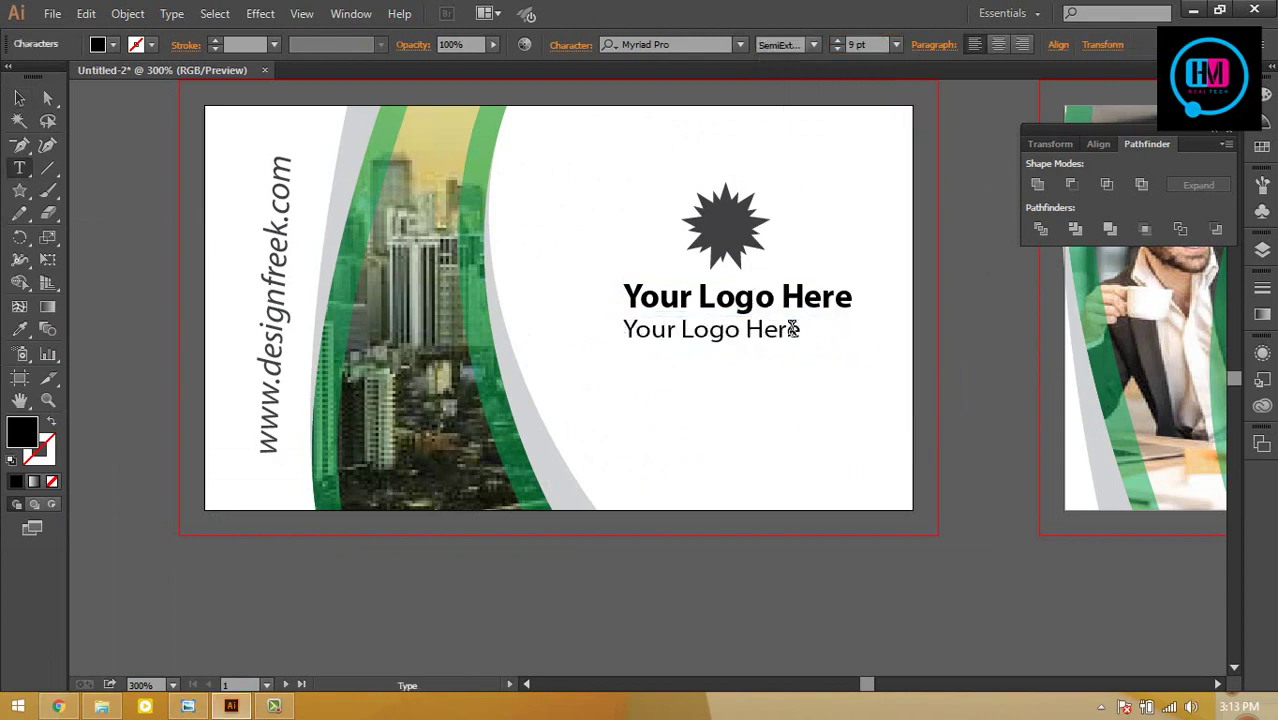
{"action": "left_click_drag", "start_coordinate": [787, 325], "coordinate": [602, 332]}
{"action": "type", "text": "Subline Text"}
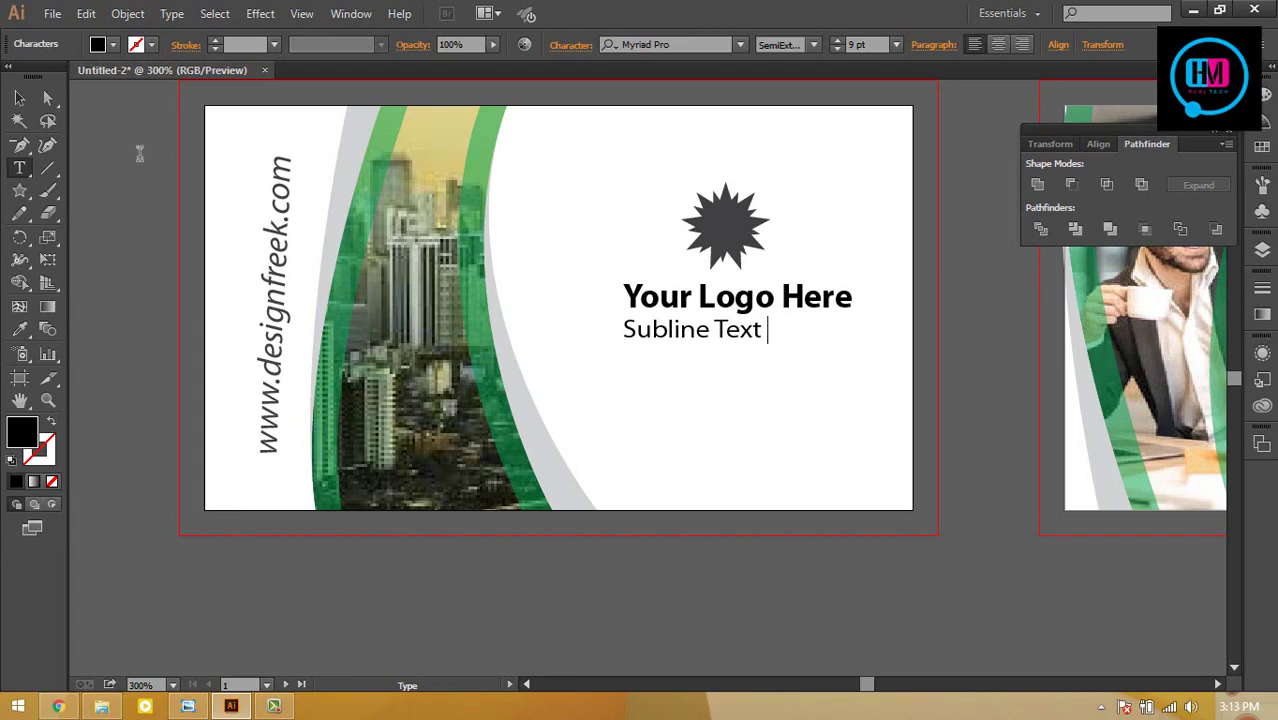
{"action": "left_click", "coordinate": [19, 98]}
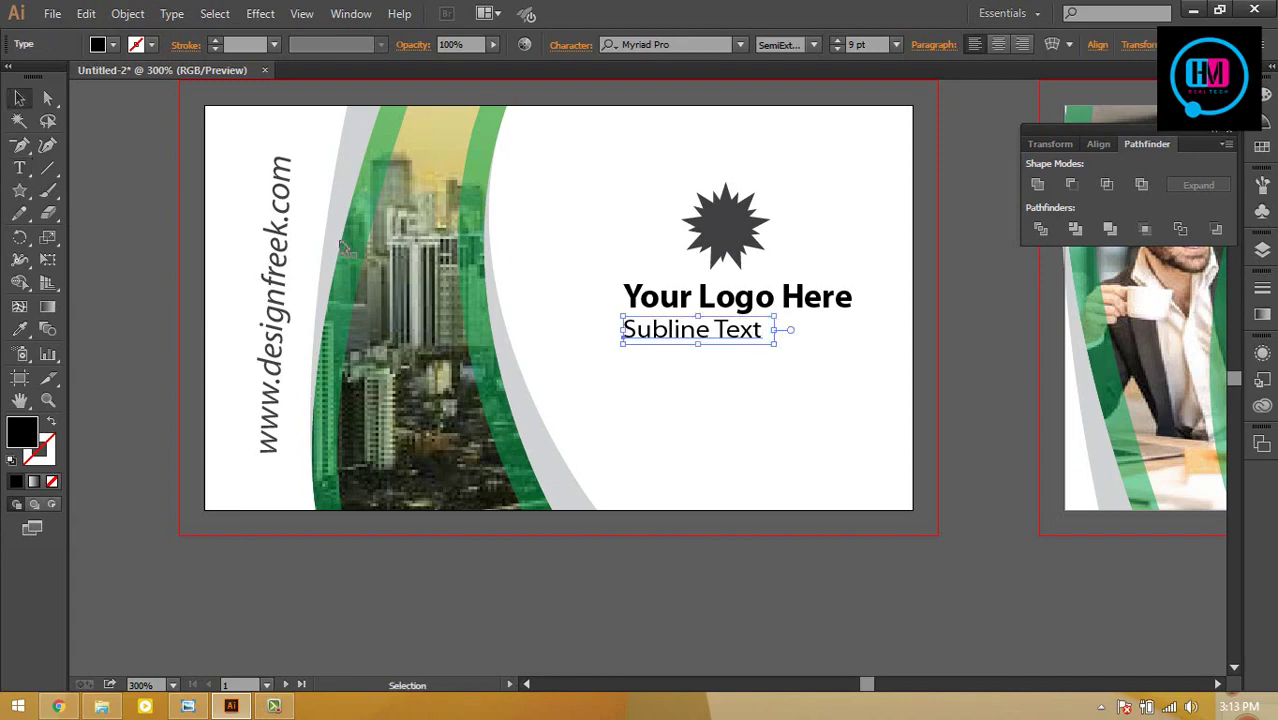
{"action": "mouse_move", "coordinate": [742, 334]}
{"action": "left_mouse_down"}
{"action": "mouse_move", "coordinate": [776, 334]}
{"action": "mouse_move", "coordinate": [757, 371]}
{"action": "left_mouse_up"}
{"action": "left_click", "coordinate": [784, 310]}
{"action": "left_click", "coordinate": [760, 334], "text": "shift"}
{"action": "key", "text": "ctrl+g"}
{"action": "left_click", "coordinate": [743, 606]}
{"action": "key", "text": "ctrl+minus"}
{"action": "key", "text": "ctrl+minus"}
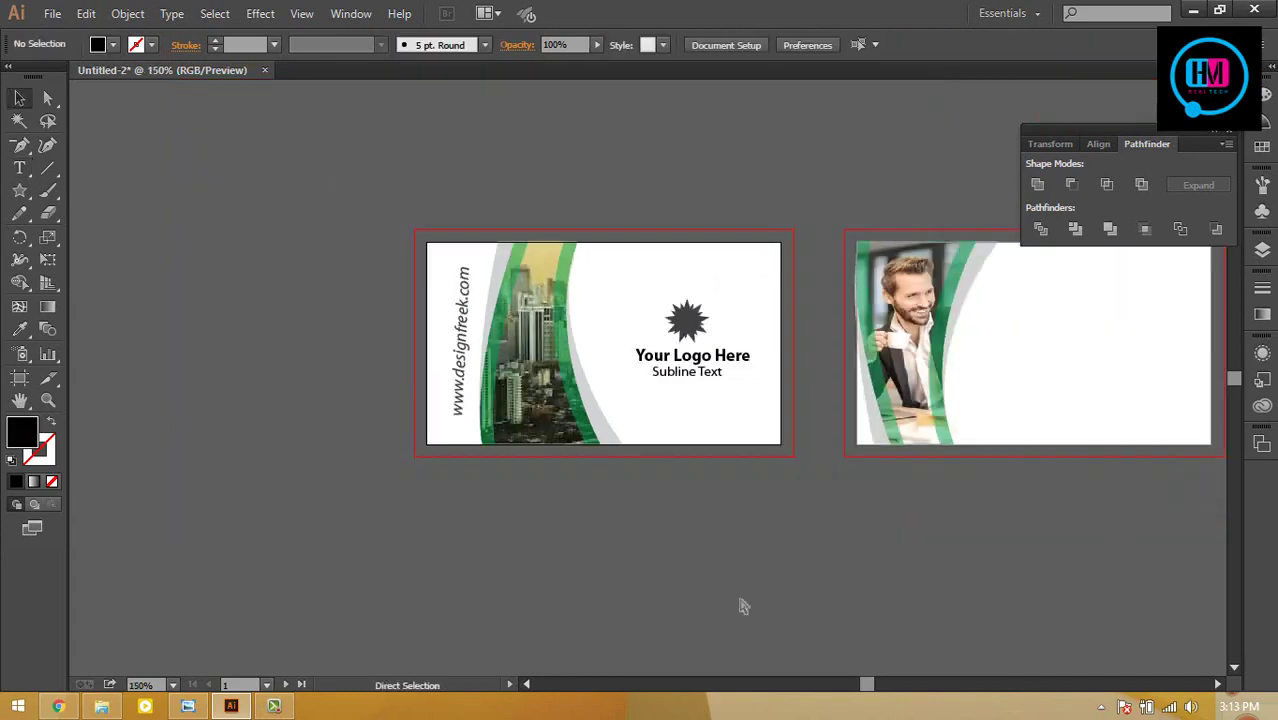
{"action": "left_click_drag", "start_coordinate": [738, 601], "coordinate": [502, 505]}
{"action": "left_click", "coordinate": [468, 378]}
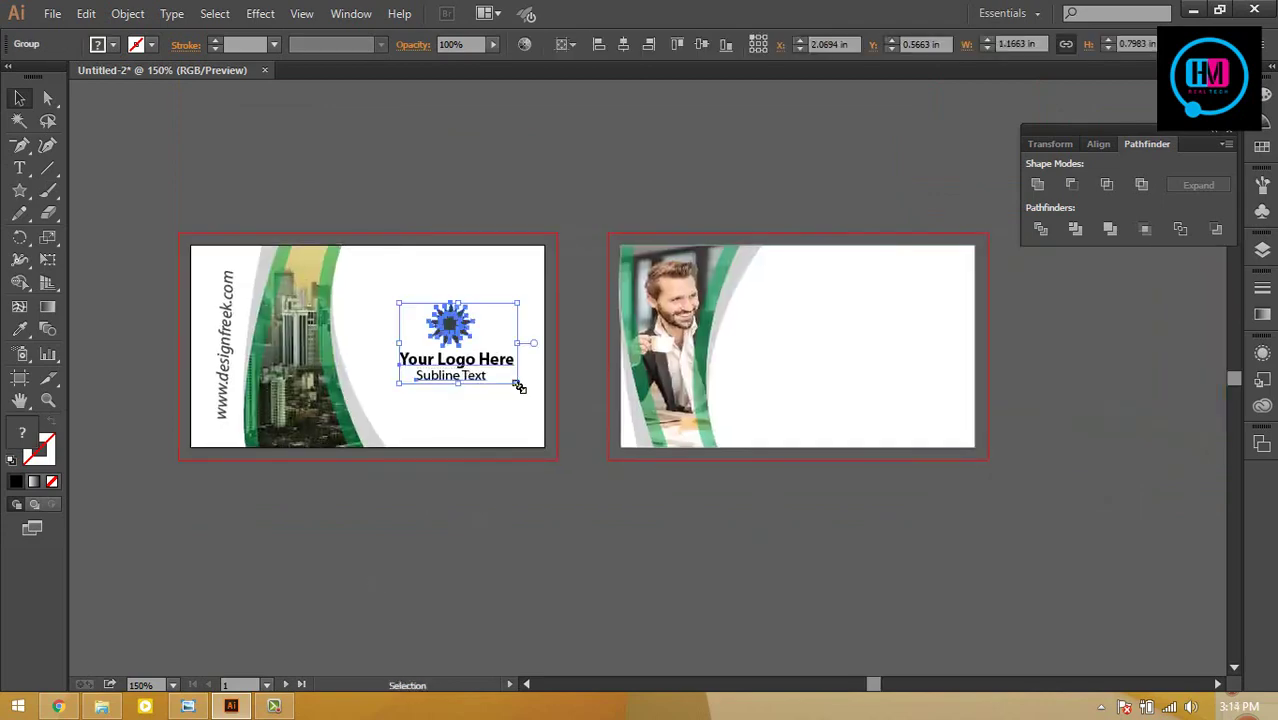
{"action": "left_click_drag", "start_coordinate": [517, 386], "coordinate": [540, 397]}
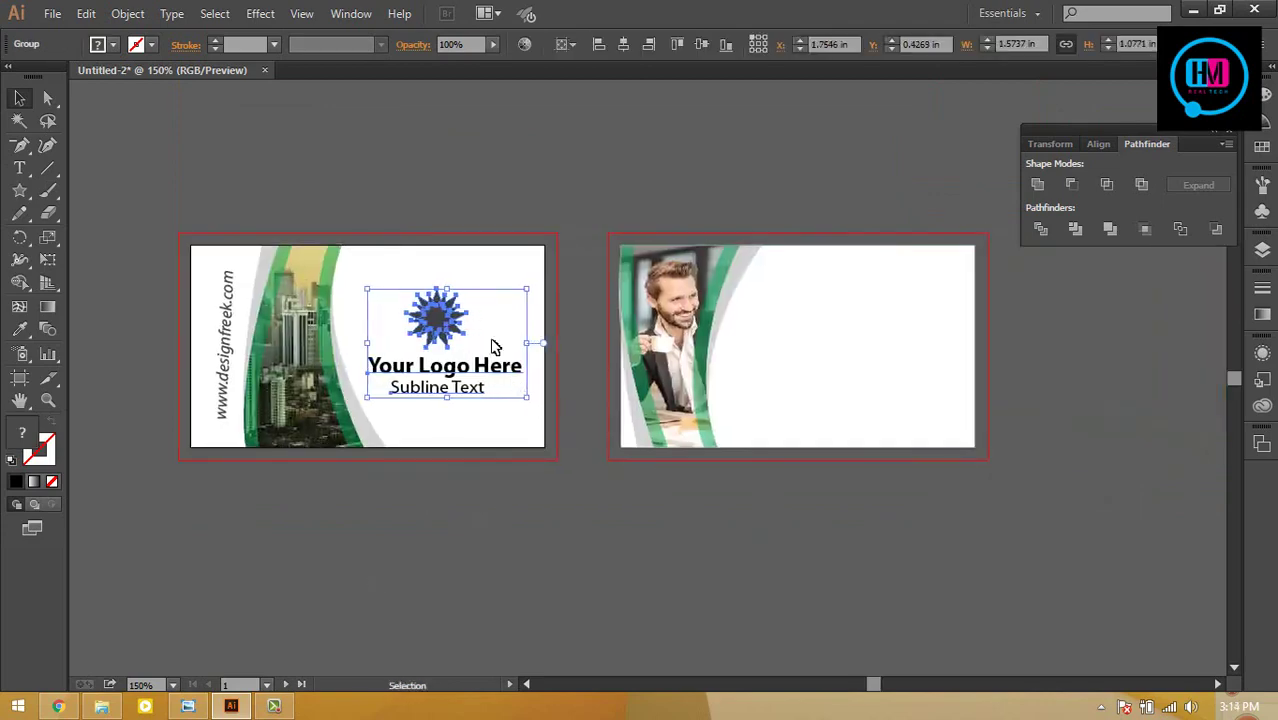
{"action": "key", "text": "alt+Tab"}
{"action": "key", "text": "alt+Tab"}
{"action": "left_click", "coordinate": [624, 44]}
{"action": "left_click", "coordinate": [722, 46]}
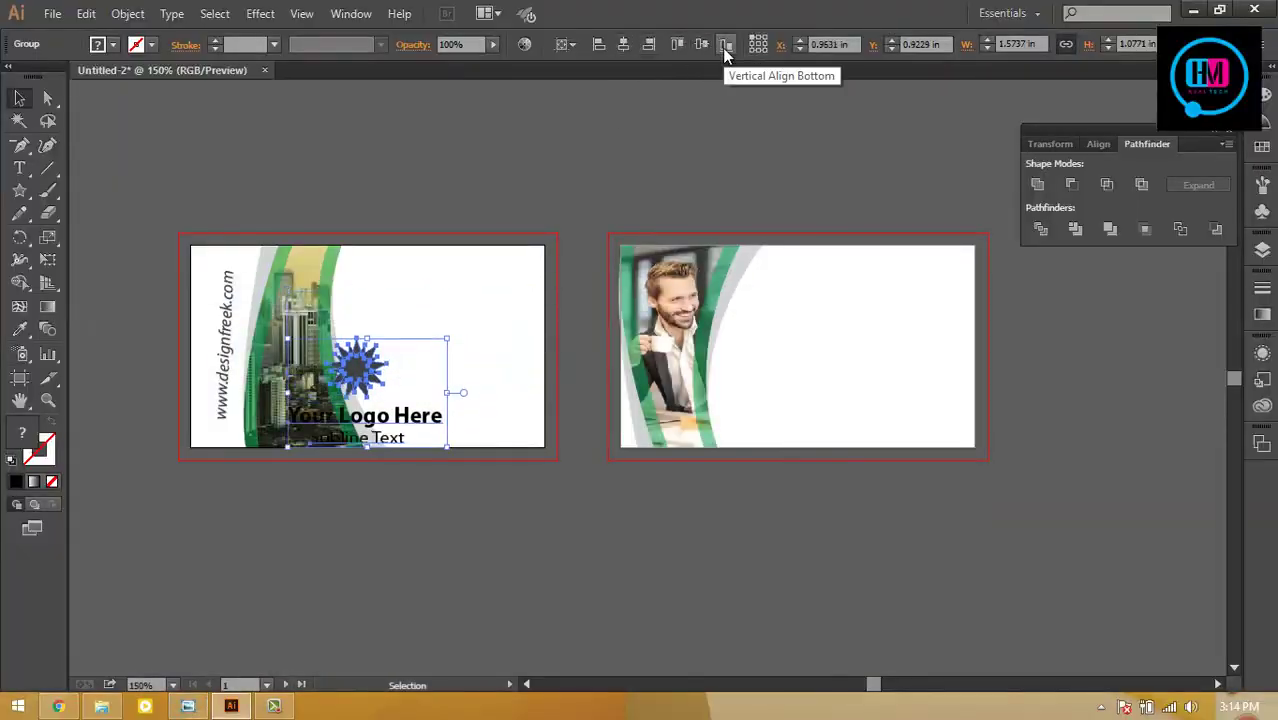
{"action": "left_click", "coordinate": [622, 44]}
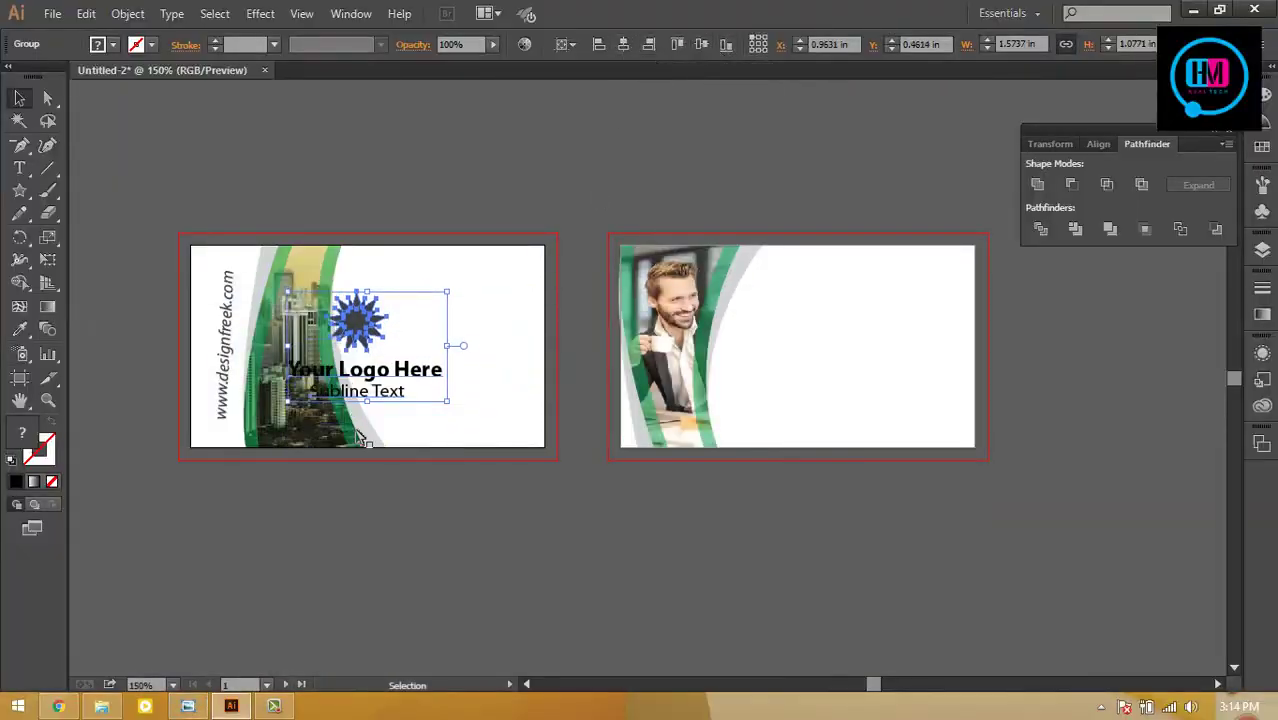
{"action": "left_click_drag", "start_coordinate": [378, 317], "coordinate": [466, 319]}
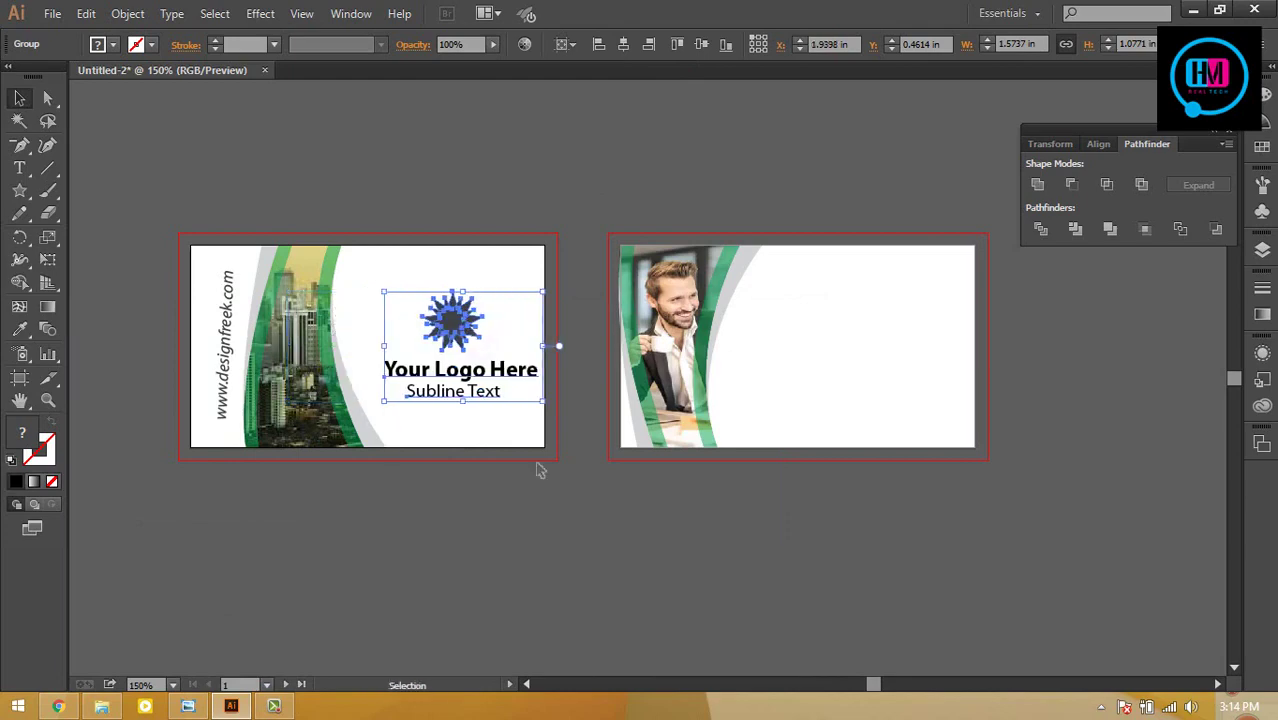
{"action": "scroll", "coordinate": [670, 588], "scroll_direction": "up", "scroll_amount": 1}
{"action": "left_click", "coordinate": [655, 555]}
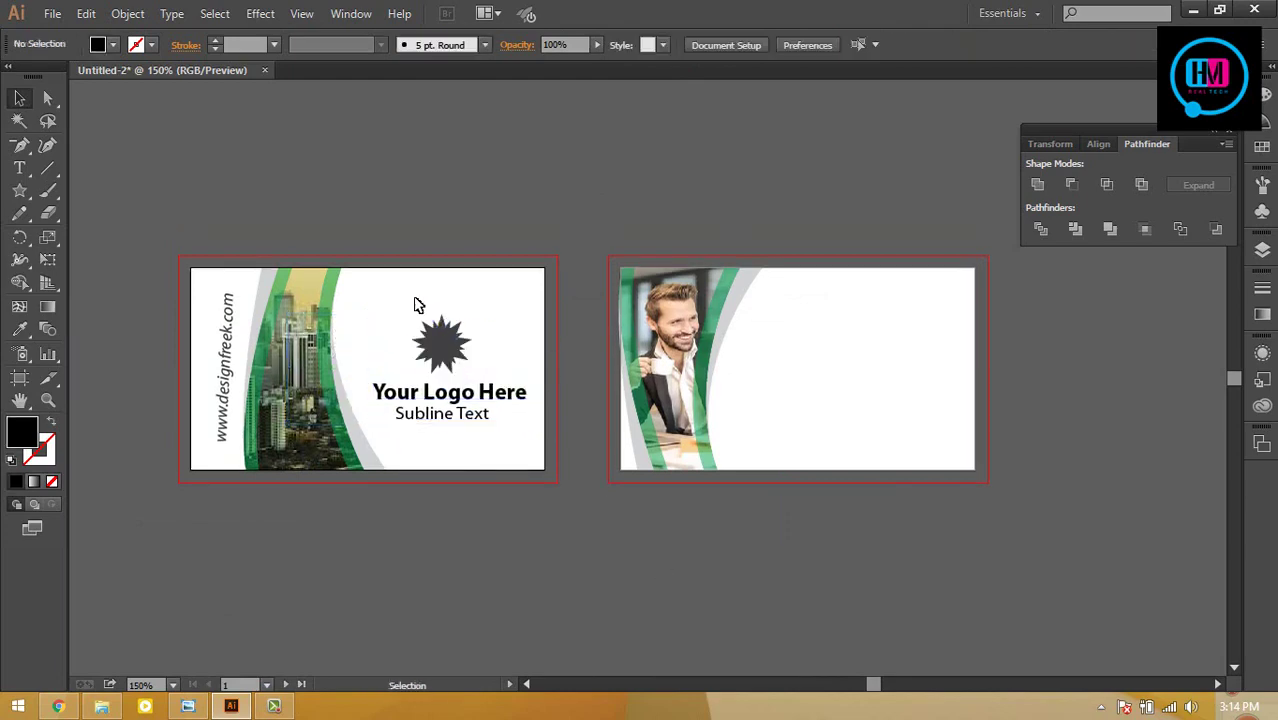
{"action": "left_click", "coordinate": [190, 706]}
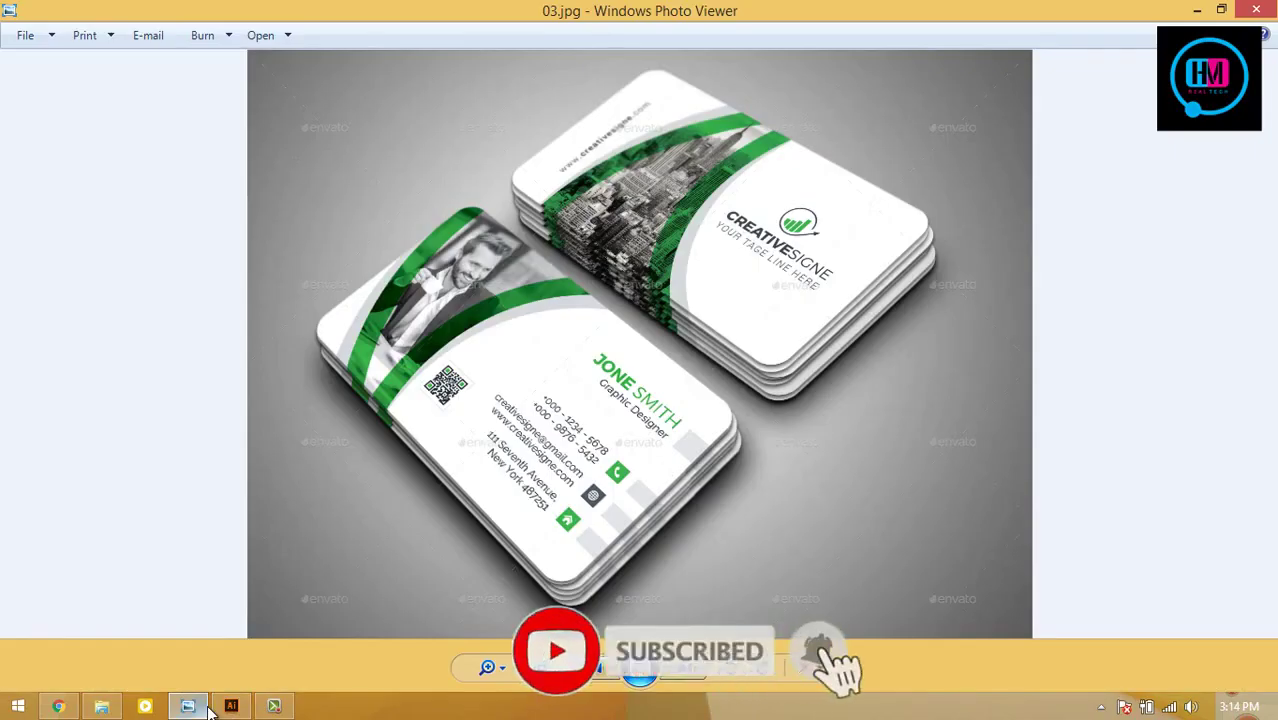
{"action": "left_click", "coordinate": [231, 706]}
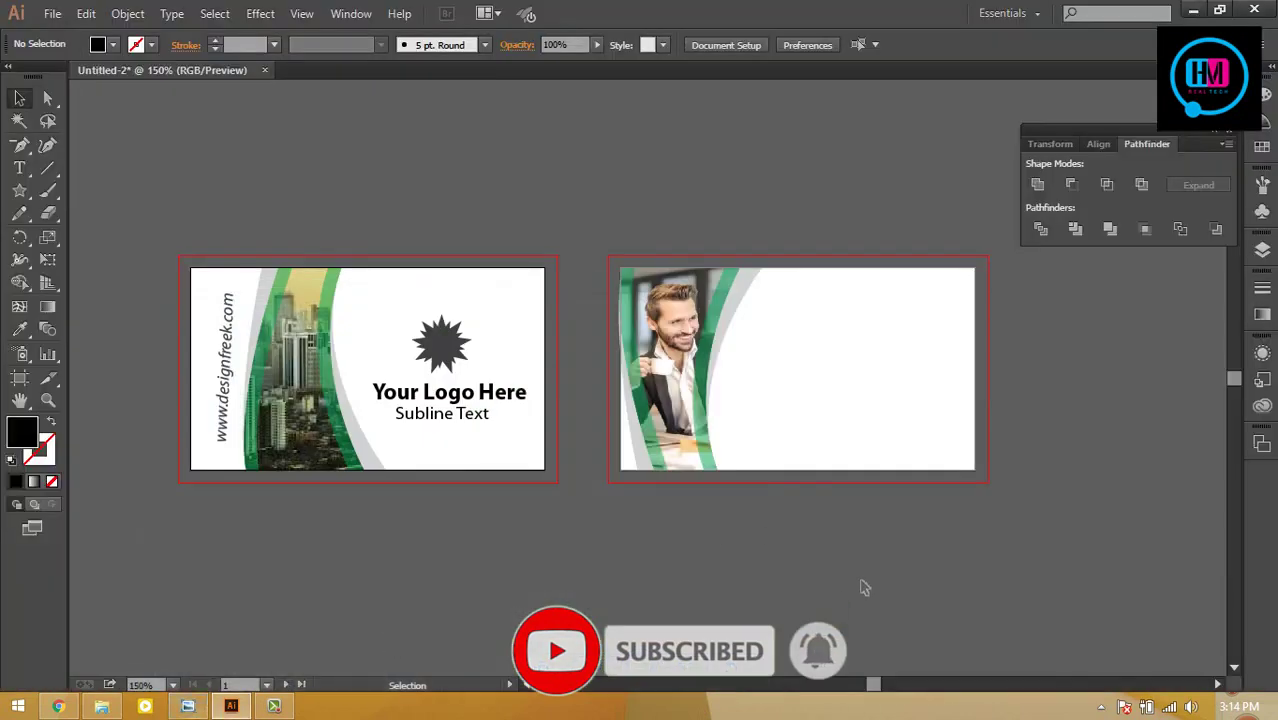
{"action": "key", "text": "t"}
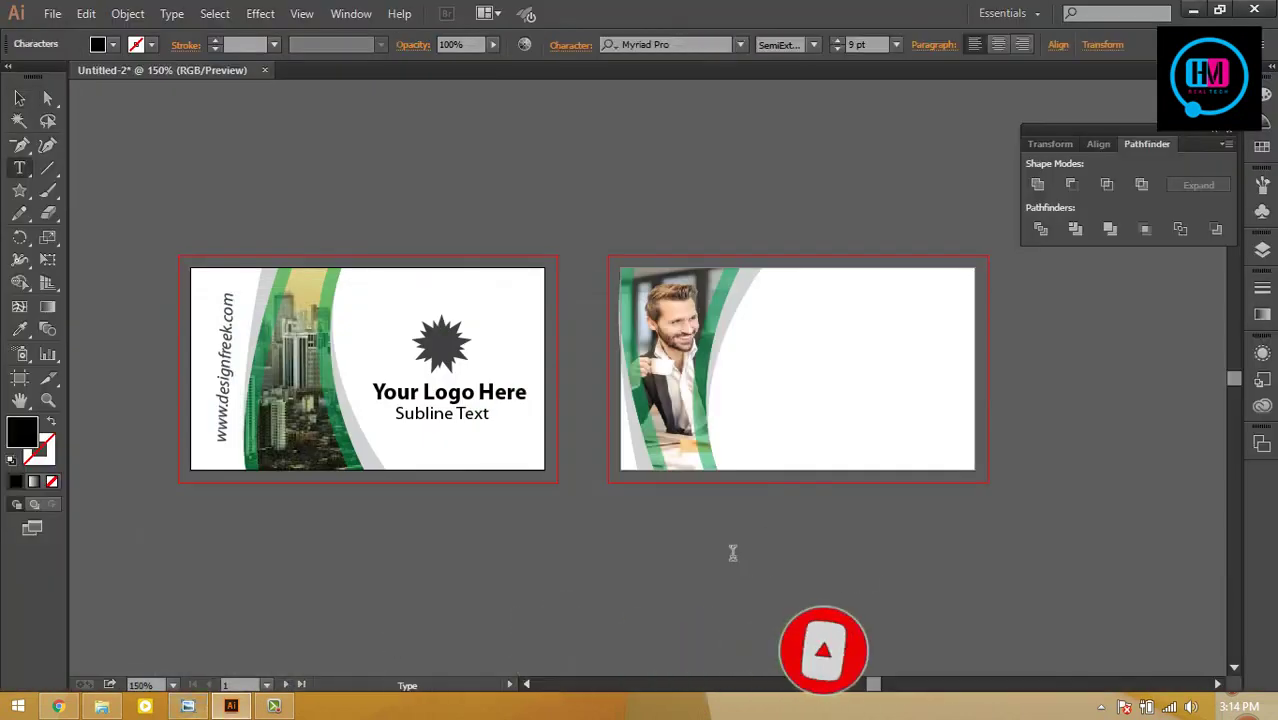
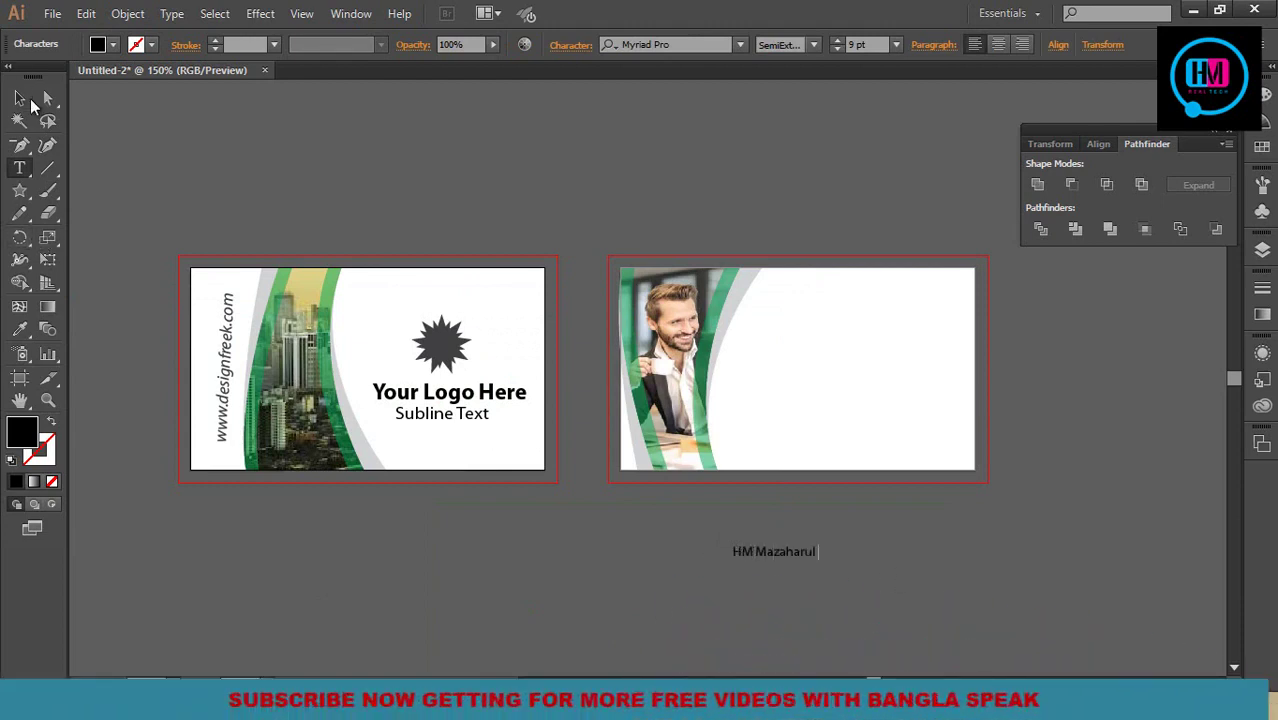
- Type the person's name at the back card's top right and duplicate it as a second line
{"action": "left_click", "coordinate": [28, 100]}
{"action": "mouse_move", "coordinate": [818, 558]}
{"action": "left_mouse_down"}
{"action": "mouse_move", "coordinate": [920, 315]}
{"action": "mouse_move", "coordinate": [955, 318]}
{"action": "left_mouse_up"}
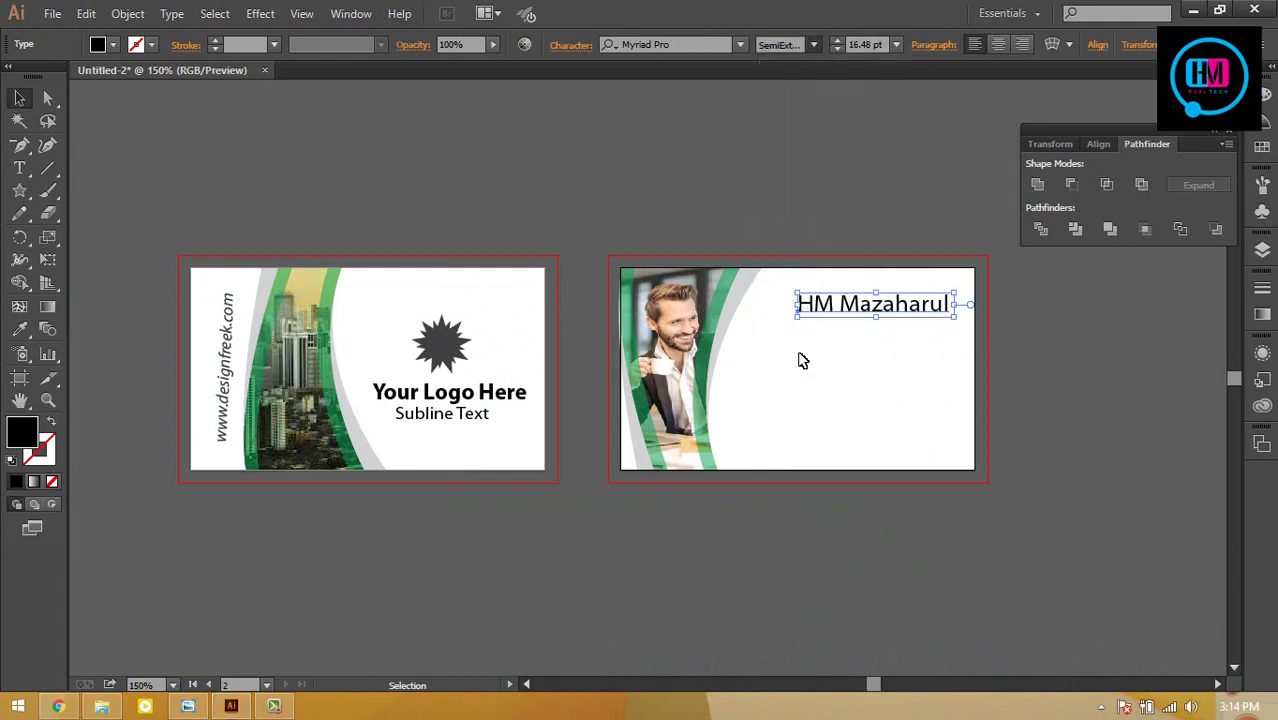
{"action": "left_click_drag", "start_coordinate": [872, 310], "coordinate": [872, 330]}
{"action": "double_click", "coordinate": [948, 326]}
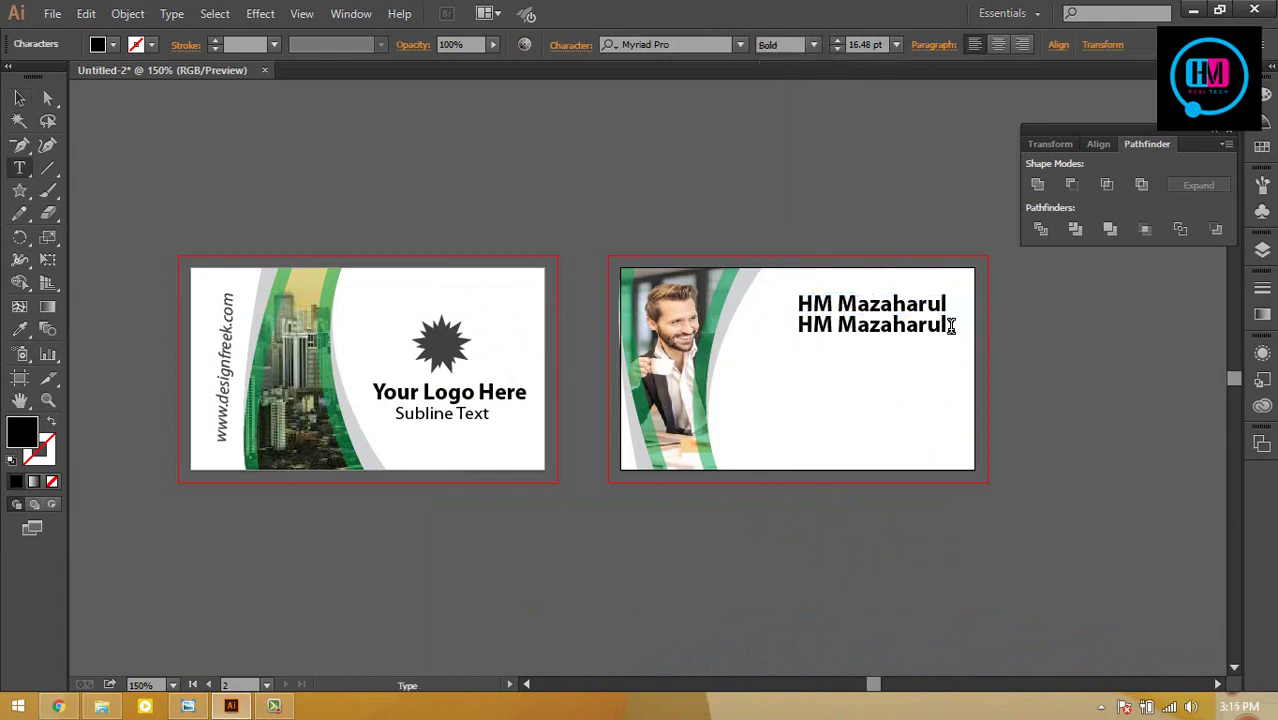
{"action": "left_click_drag", "start_coordinate": [950, 326], "coordinate": [792, 324]}
{"action": "type", "text": "Graphic,motion graphic ,designer"}
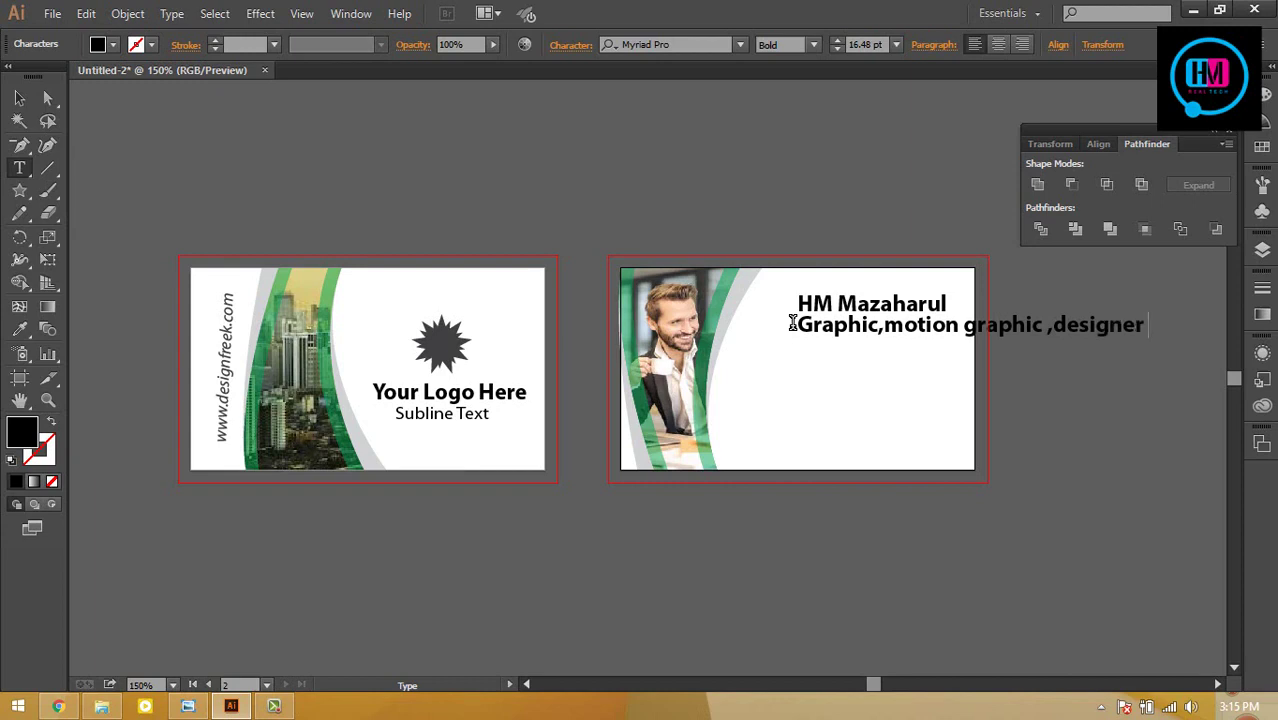
- Finish the 'Graphic,motion graphic ,designer' title at 8 pt SemiExtended, nudging the name left
{"action": "key", "text": "ctrl+a"}
{"action": "scroll", "coordinate": [852, 44], "scroll_direction": "down", "scroll_amount": 2}
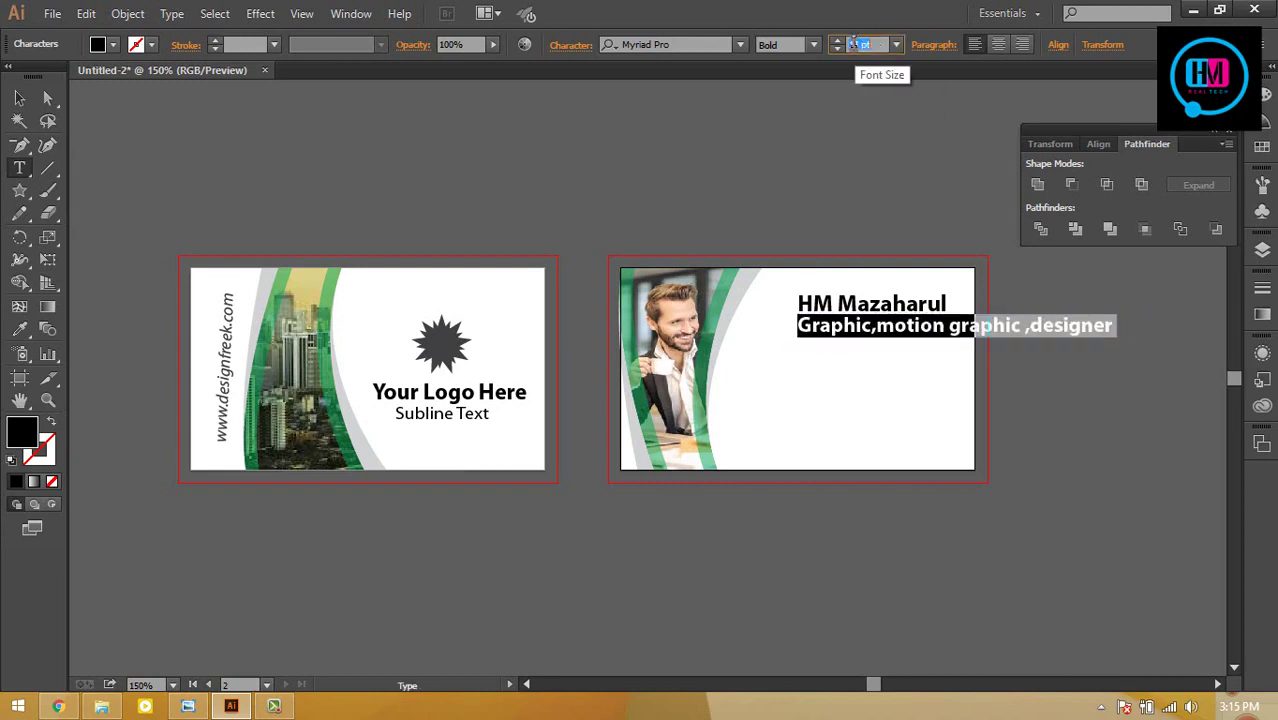
{"action": "scroll", "coordinate": [852, 44], "scroll_direction": "down", "scroll_amount": 6}
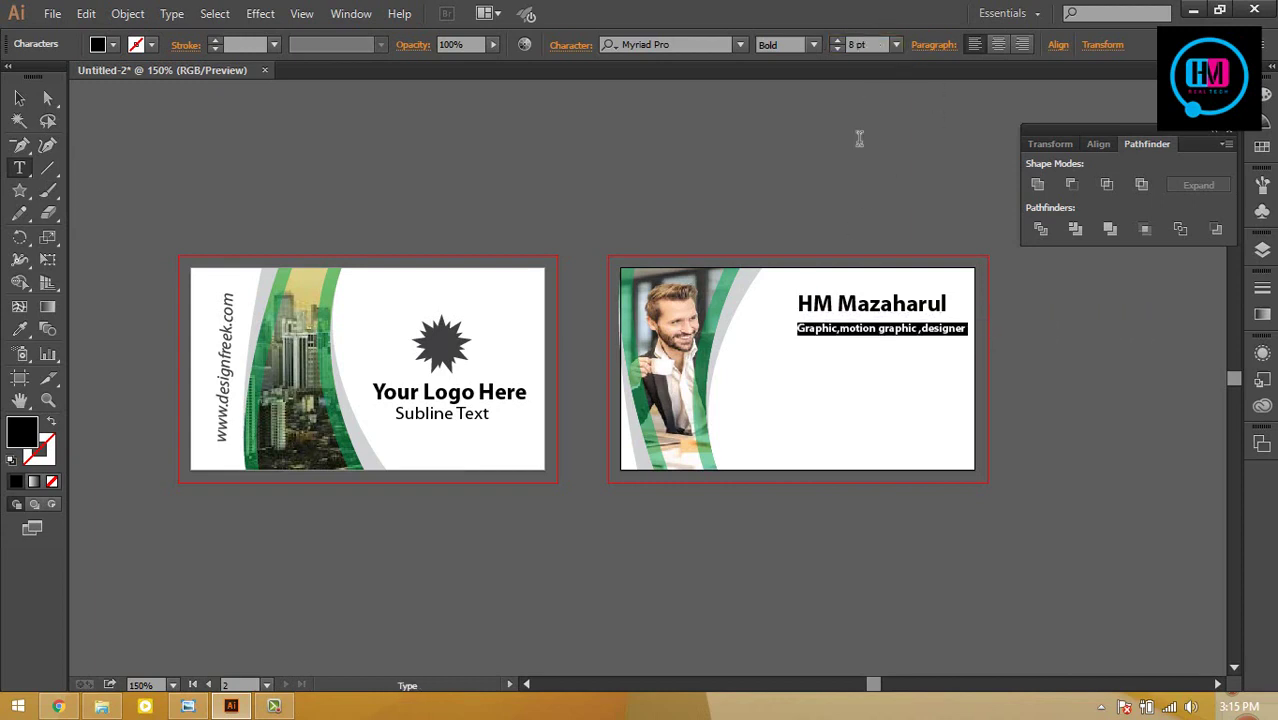
{"action": "key", "text": "Escape"}
{"action": "key", "text": "ctrl+plus"}
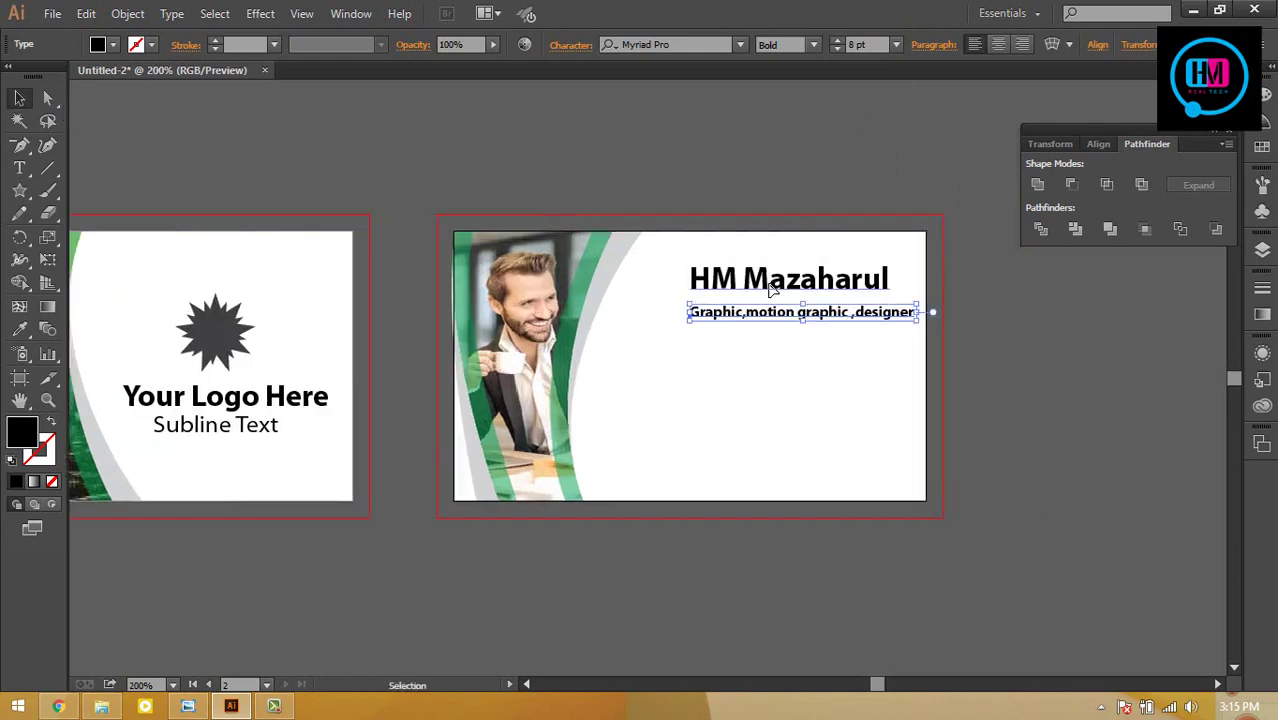
{"action": "left_click_drag", "start_coordinate": [772, 288], "coordinate": [745, 310]}
{"action": "left_click", "coordinate": [772, 314]}
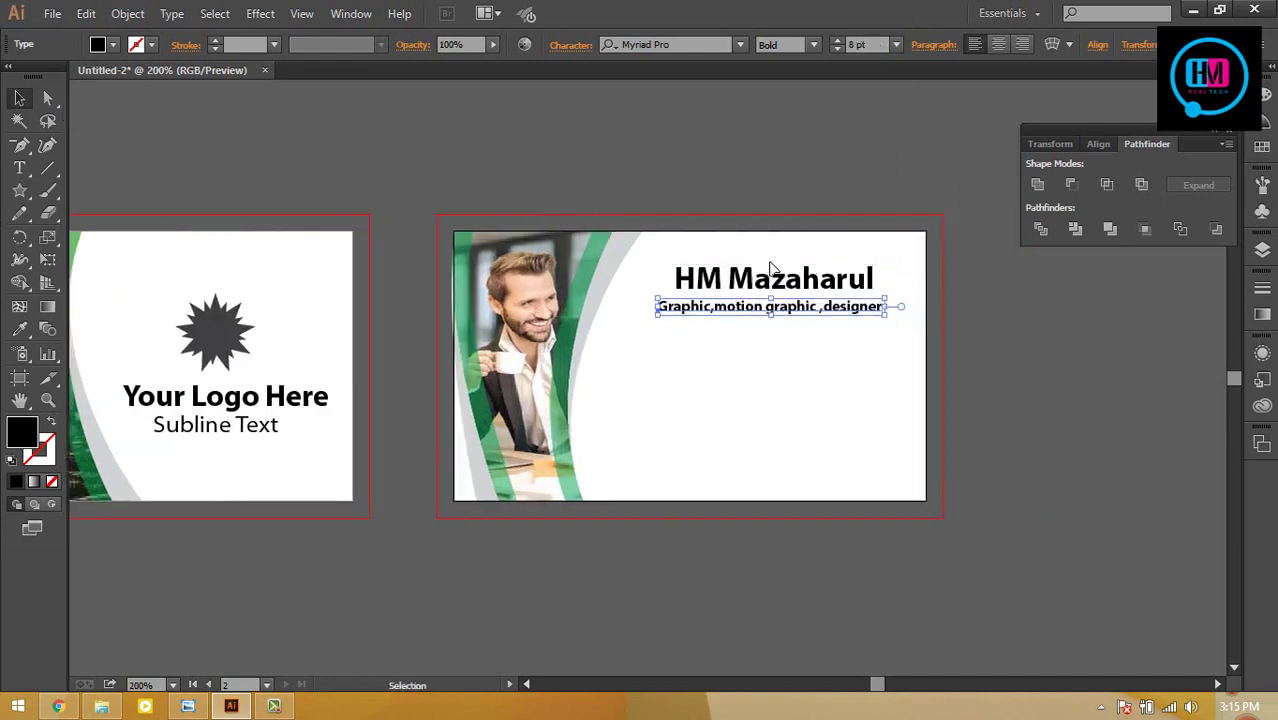
{"action": "left_click", "coordinate": [813, 44]}
{"action": "left_click", "coordinate": [858, 435]}
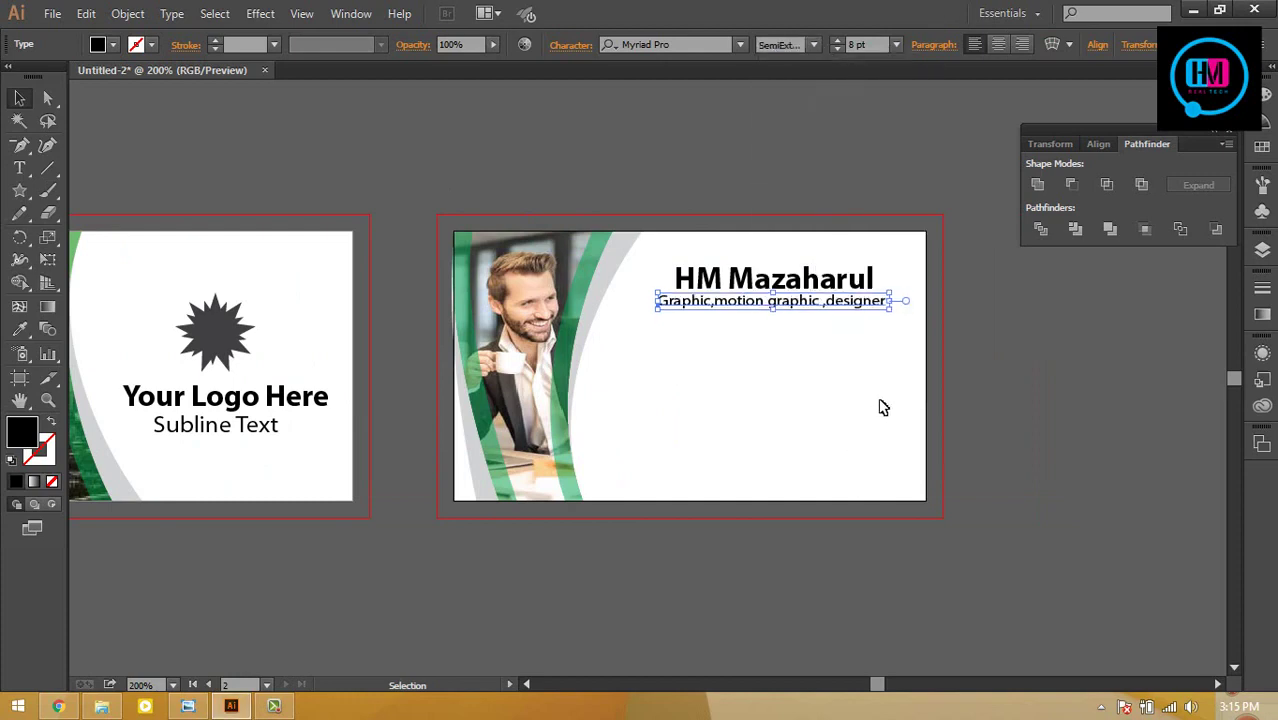
- Sample the stripe's green with the Eyedropper to colour the name heading
{"action": "left_click", "coordinate": [1091, 446]}
{"action": "left_click", "coordinate": [187, 706]}
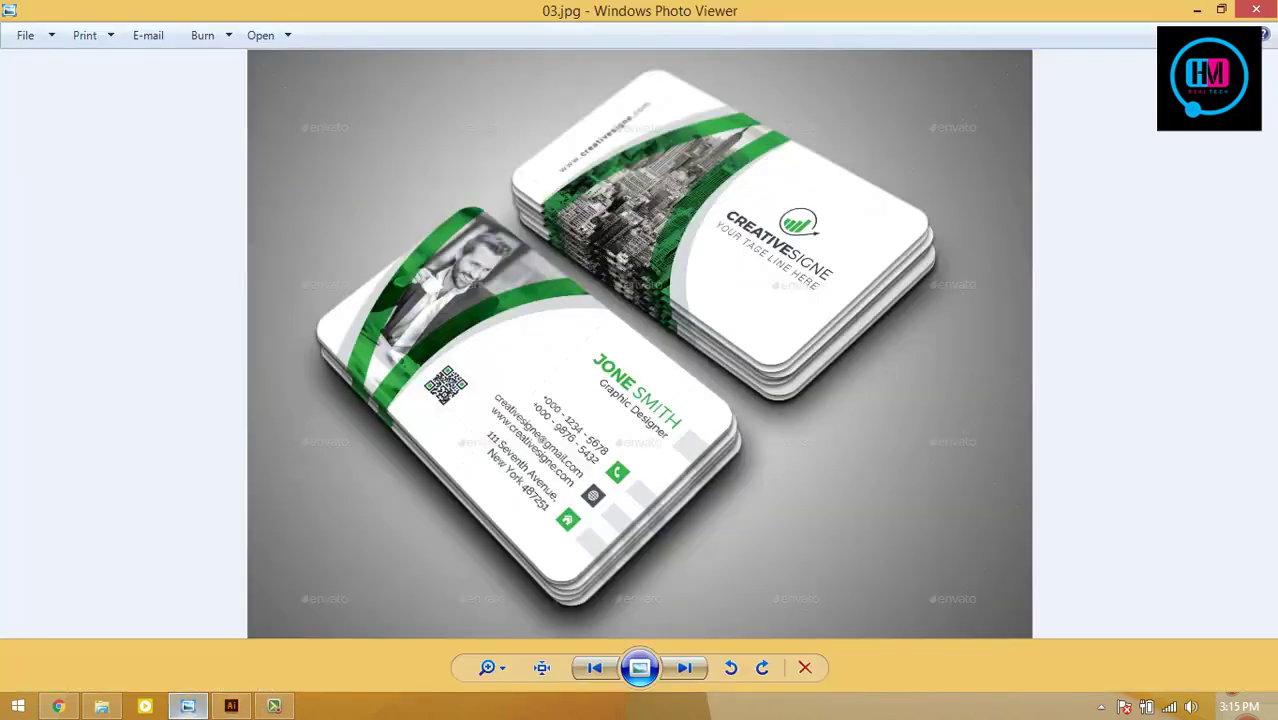
{"action": "left_click", "coordinate": [860, 280]}
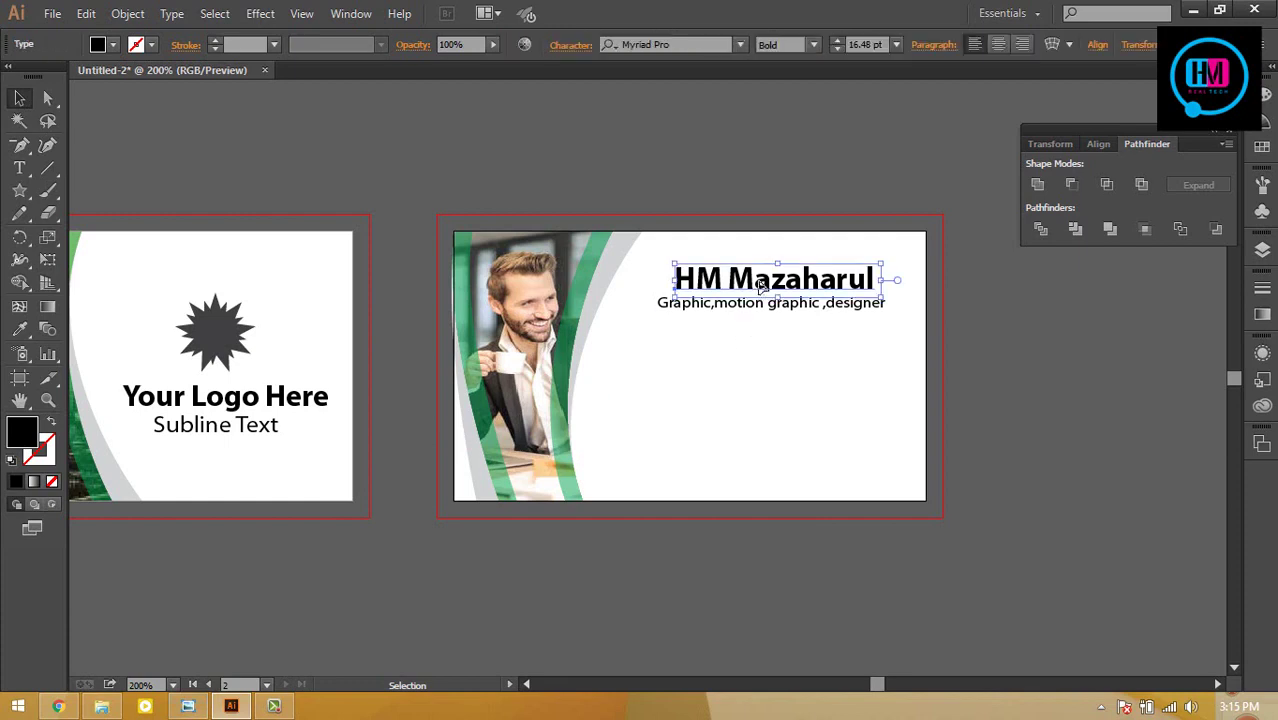
{"action": "key", "text": "i"}
{"action": "left_click", "coordinate": [91, 452]}
{"action": "key", "text": "v"}
{"action": "key", "text": "ctrl+shift+a"}
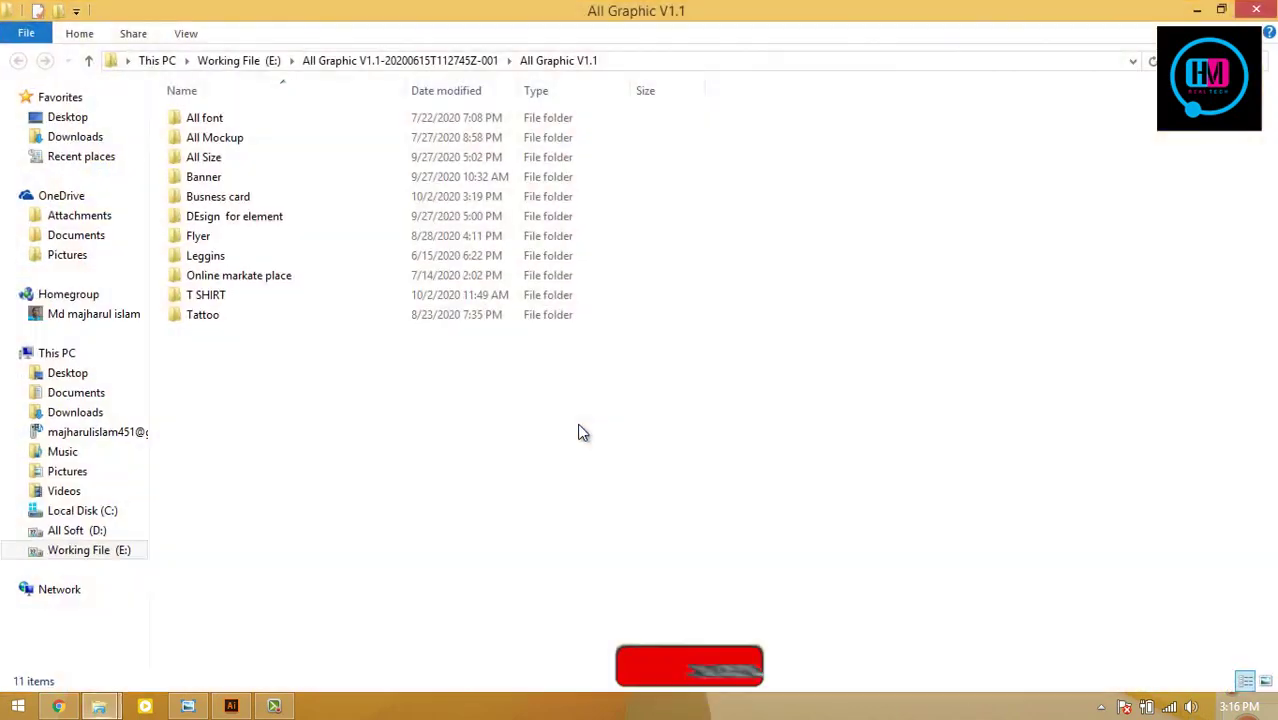
- Open the icon file Busness card > icon > 2.ai
{"action": "left_click", "coordinate": [222, 198]}
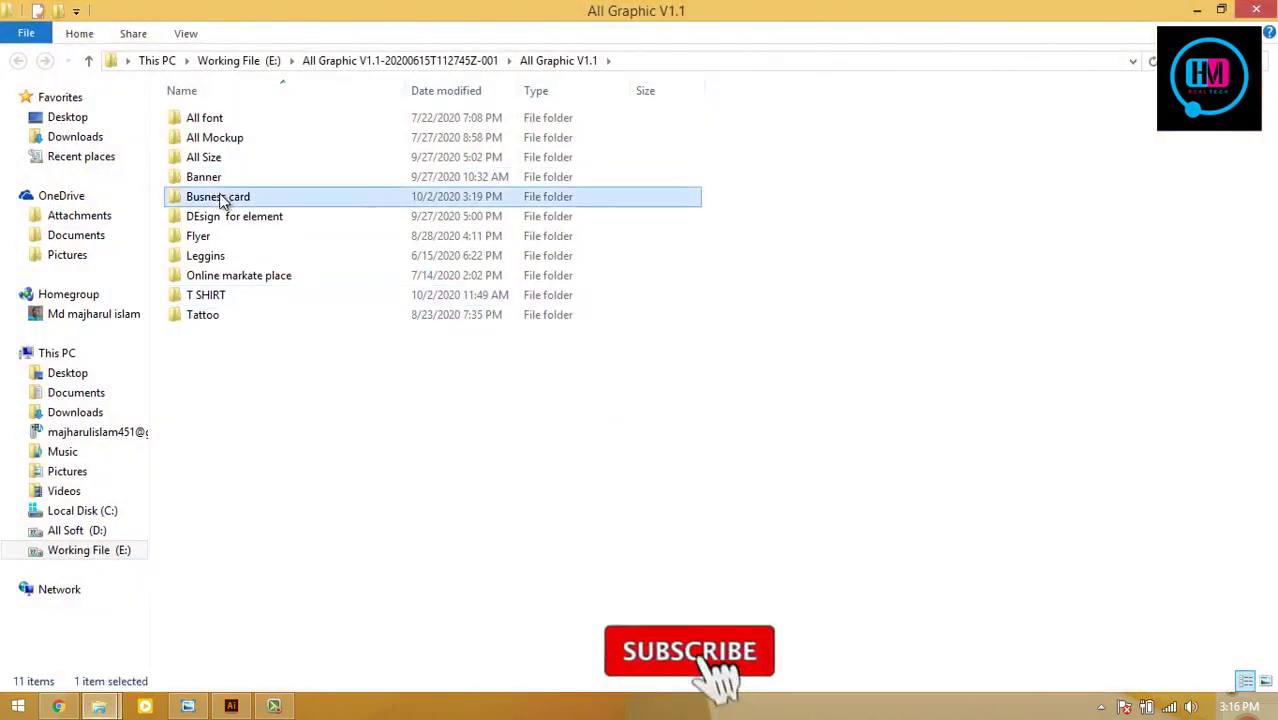
{"action": "double_click", "coordinate": [222, 198]}
{"action": "double_click", "coordinate": [214, 160]}
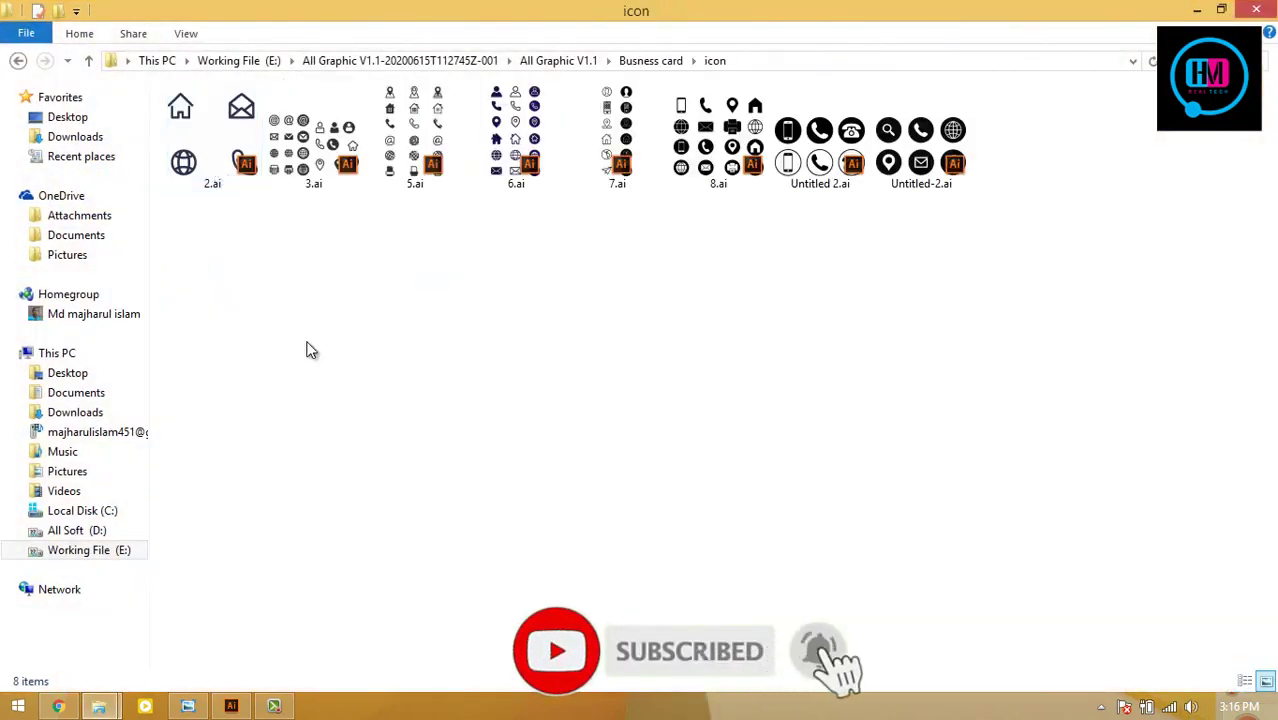
{"action": "double_click", "coordinate": [240, 165]}
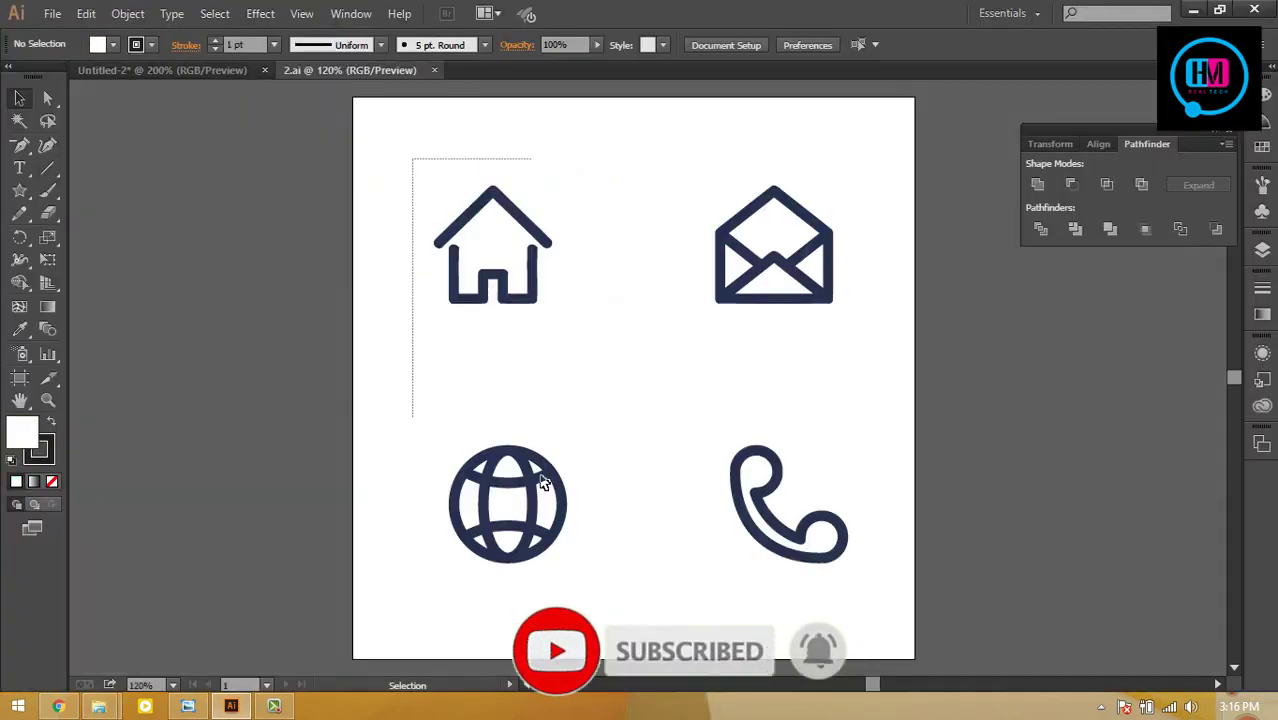
- Bring all four icons from 2.ai into the business card document, setting the envelope aside
{"action": "key", "text": "ctrl+a"}
{"action": "left_click_drag", "start_coordinate": [534, 251], "coordinate": [470, 400]}
{"action": "right_click", "coordinate": [895, 480]}
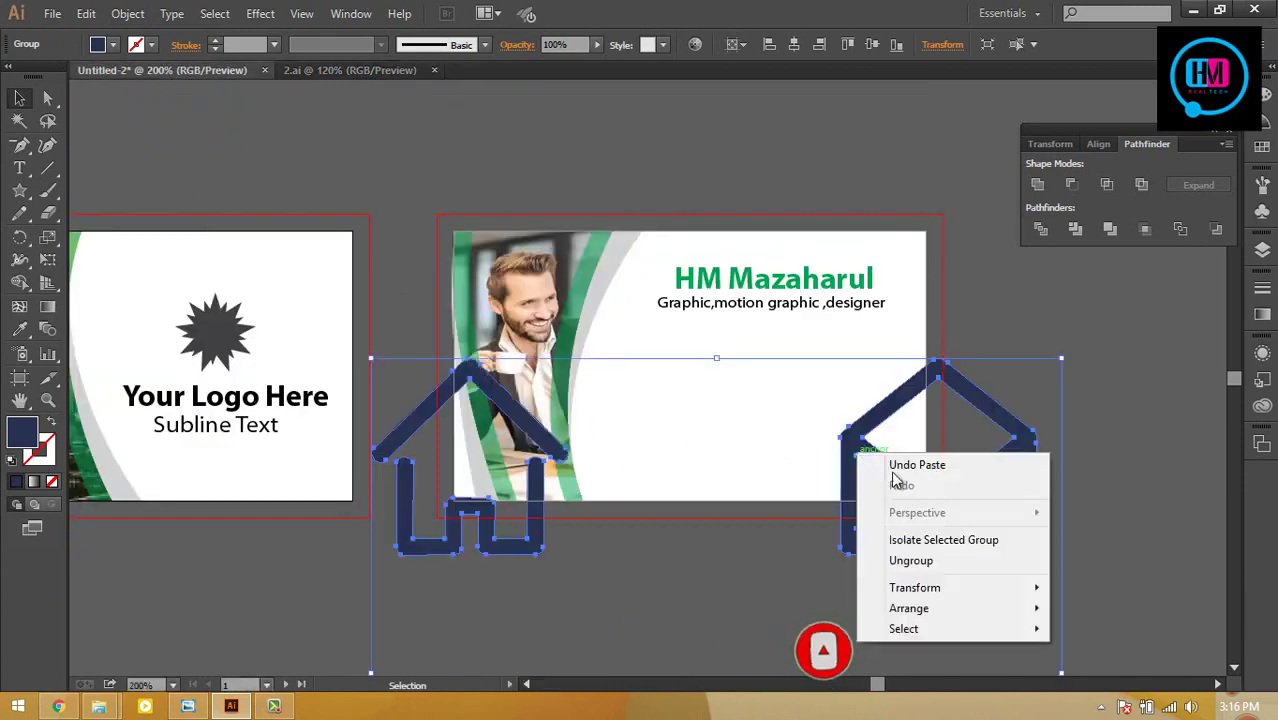
{"action": "key", "text": "Escape"}
{"action": "left_click", "coordinate": [760, 600]}
{"action": "left_click_drag", "start_coordinate": [1040, 564], "coordinate": [1131, 574]}
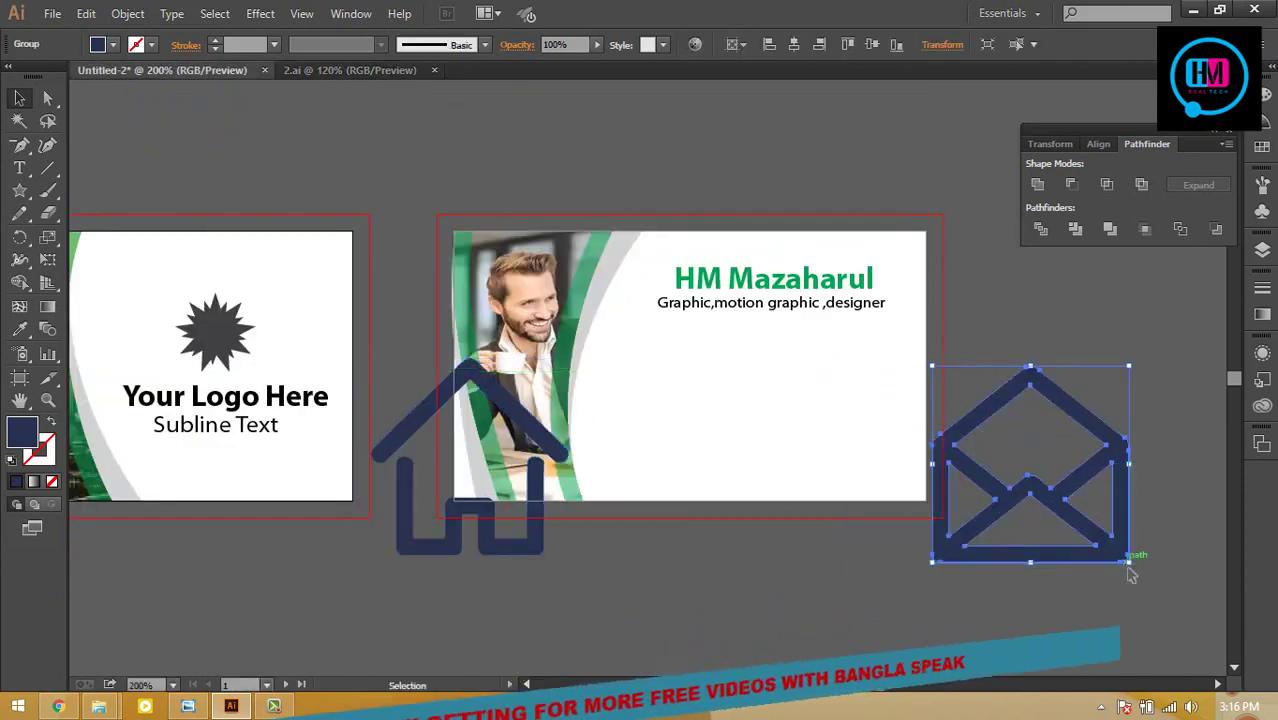
{"action": "left_click", "coordinate": [921, 297]}
{"action": "mouse_move", "coordinate": [990, 518]}
{"action": "left_mouse_down"}
{"action": "mouse_move", "coordinate": [1050, 523]}
{"action": "mouse_move", "coordinate": [988, 458]}
{"action": "left_mouse_up"}
{"action": "left_click", "coordinate": [1018, 517]}
- Group the house roof and base, shrink the house and place it beside the envelope
{"action": "left_click", "coordinate": [345, 490]}
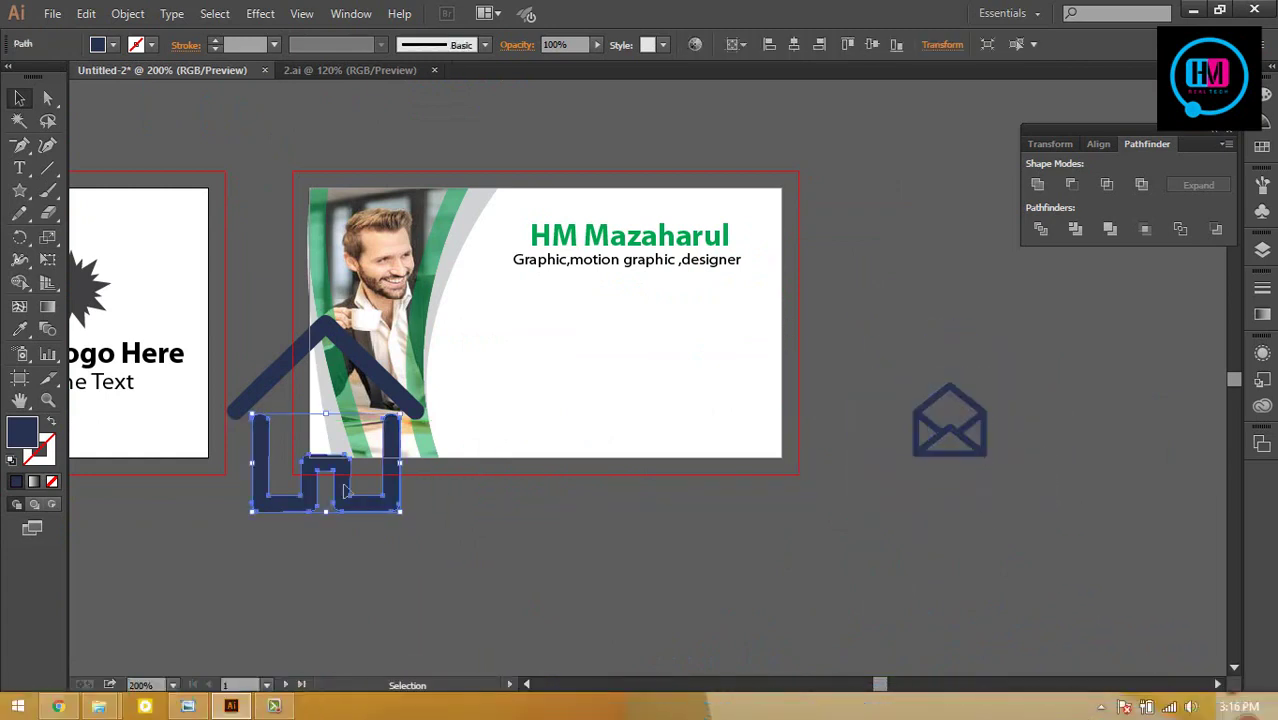
{"action": "left_click", "coordinate": [268, 378], "text": "shift"}
{"action": "key", "text": "ctrl+g"}
{"action": "left_click_drag", "start_coordinate": [268, 378], "coordinate": [896, 405]}
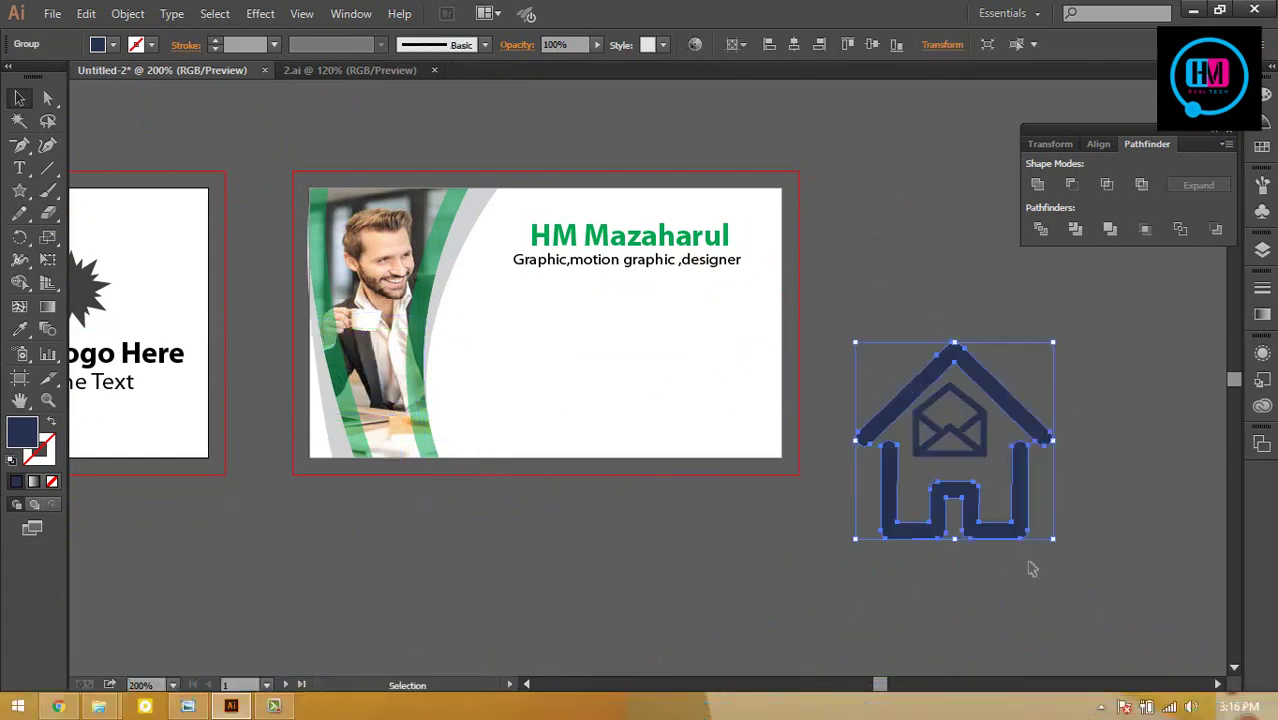
{"action": "left_click_drag", "start_coordinate": [1052, 540], "coordinate": [988, 483]}
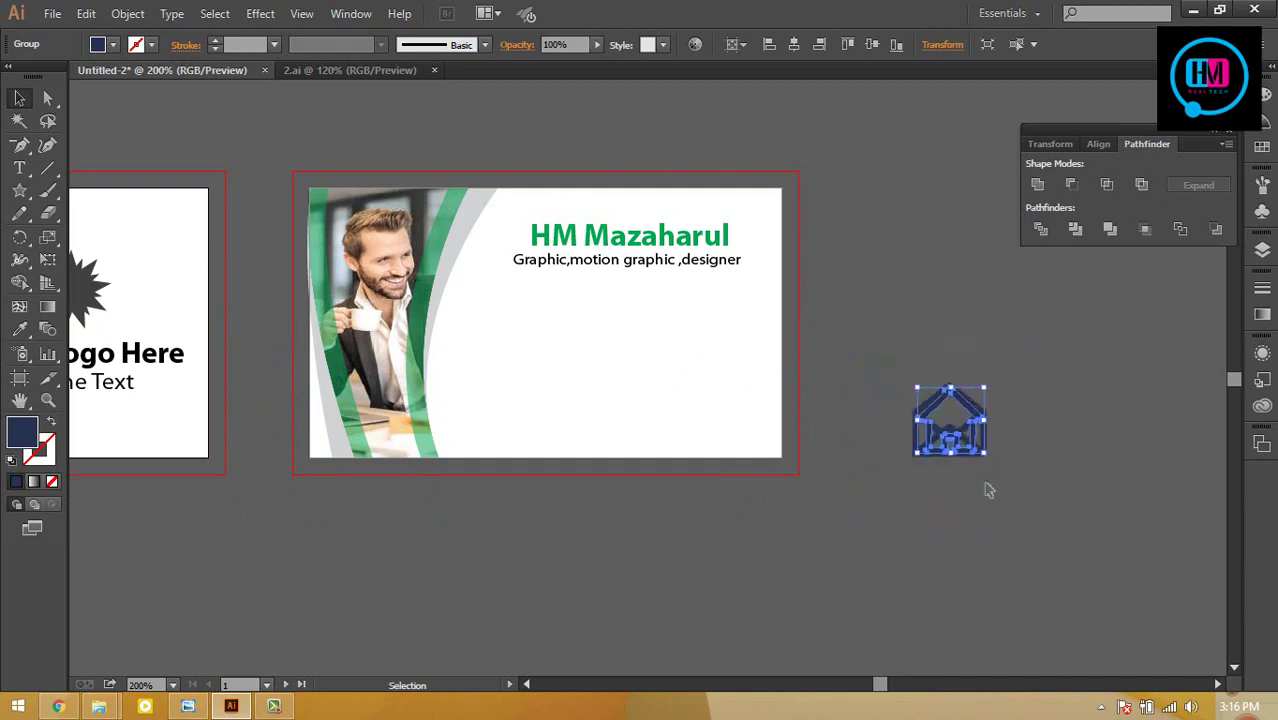
{"action": "left_click_drag", "start_coordinate": [985, 455], "coordinate": [1055, 447]}
{"action": "left_click", "coordinate": [1057, 479]}
{"action": "left_click_drag", "start_coordinate": [866, 571], "coordinate": [797, 365]}
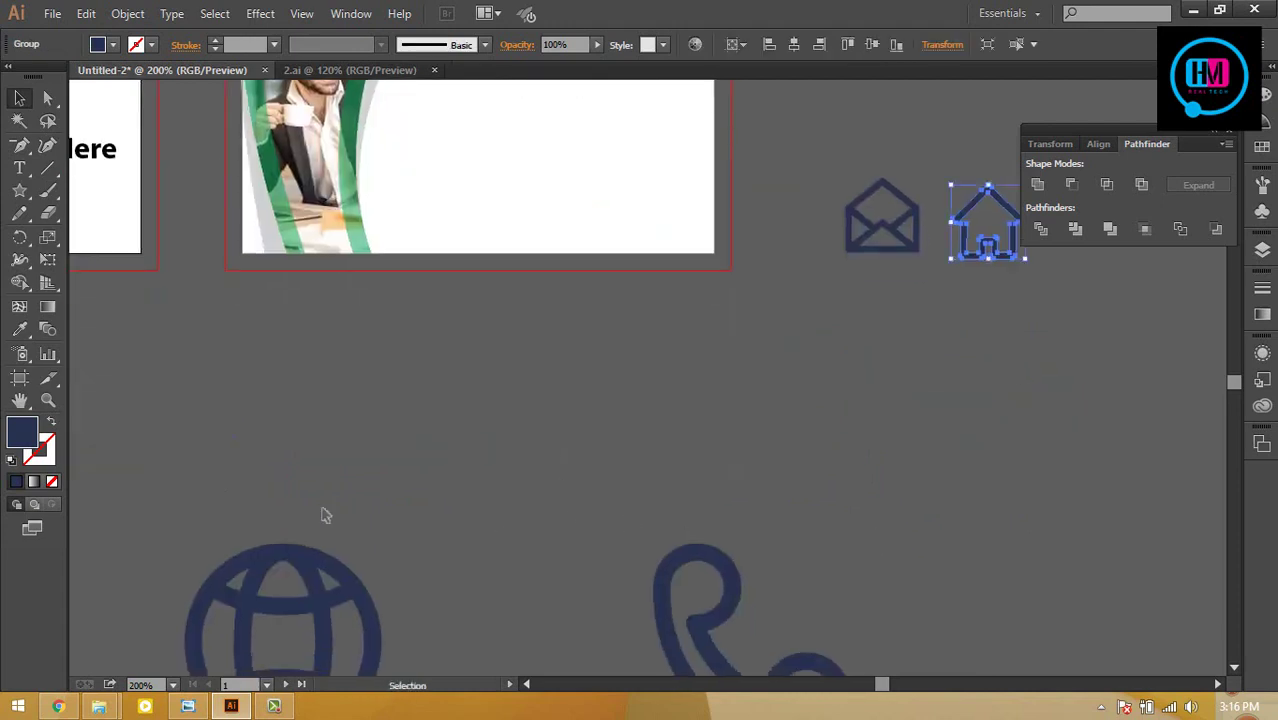
- Ungroup the globe and phone, then shrink the globe to the envelope's size
{"action": "left_click", "coordinate": [320, 555]}
{"action": "left_click_drag", "start_coordinate": [320, 555], "coordinate": [797, 405]}
{"action": "right_click", "coordinate": [783, 373]}
{"action": "left_click", "coordinate": [800, 486]}
{"action": "left_click", "coordinate": [790, 372]}
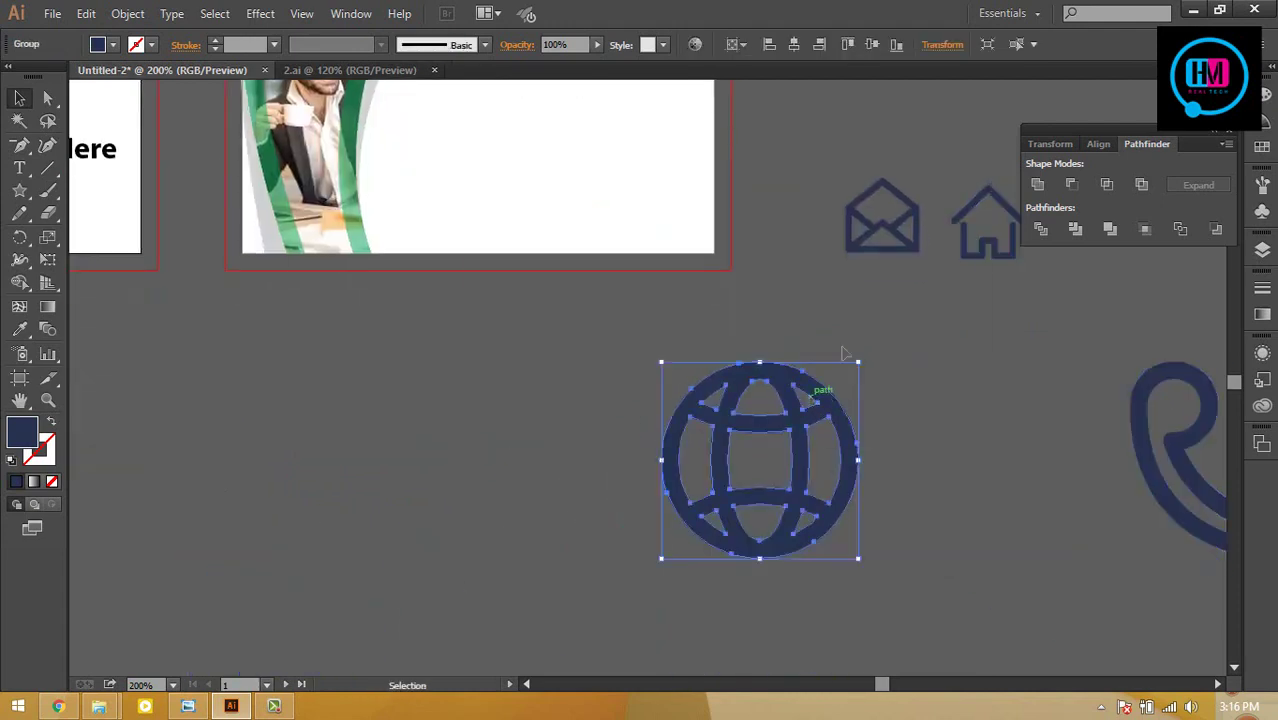
{"action": "mouse_move", "coordinate": [822, 557]}
{"action": "left_mouse_down"}
{"action": "mouse_move", "coordinate": [936, 333]}
{"action": "mouse_move", "coordinate": [872, 400]}
{"action": "mouse_move", "coordinate": [856, 352]}
{"action": "left_mouse_up"}
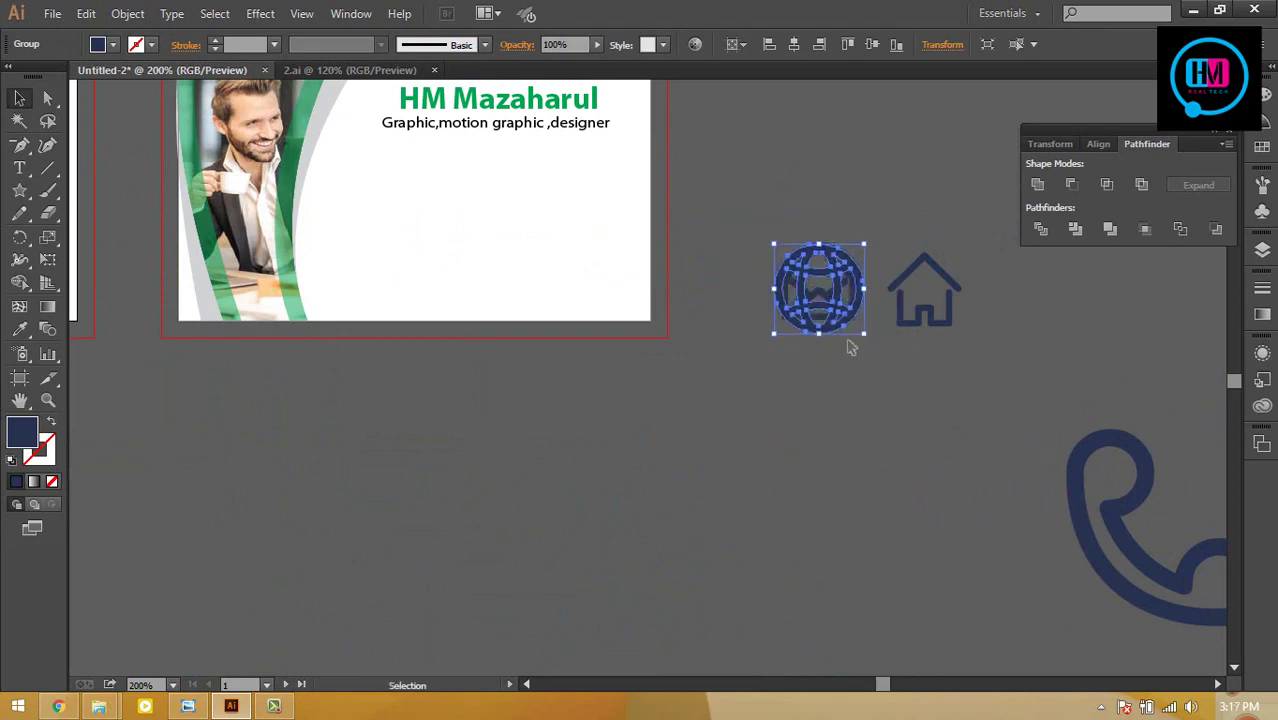
{"action": "scroll", "coordinate": [850, 340], "scroll_direction": "up", "scroll_amount": 1}
{"action": "scroll", "coordinate": [860, 462], "scroll_direction": "up", "scroll_amount": 1}
{"action": "left_click_drag", "start_coordinate": [871, 497], "coordinate": [850, 476]}
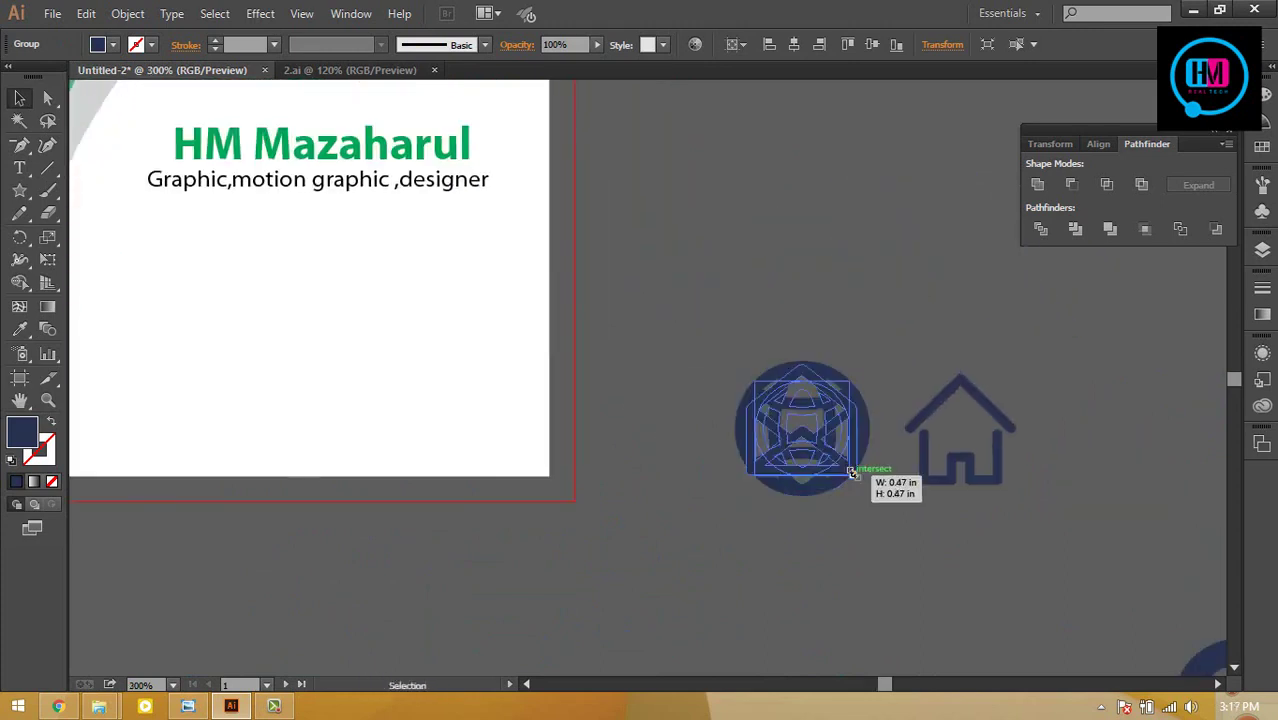
{"action": "left_click", "coordinate": [788, 460]}
{"action": "left_click", "coordinate": [807, 513]}
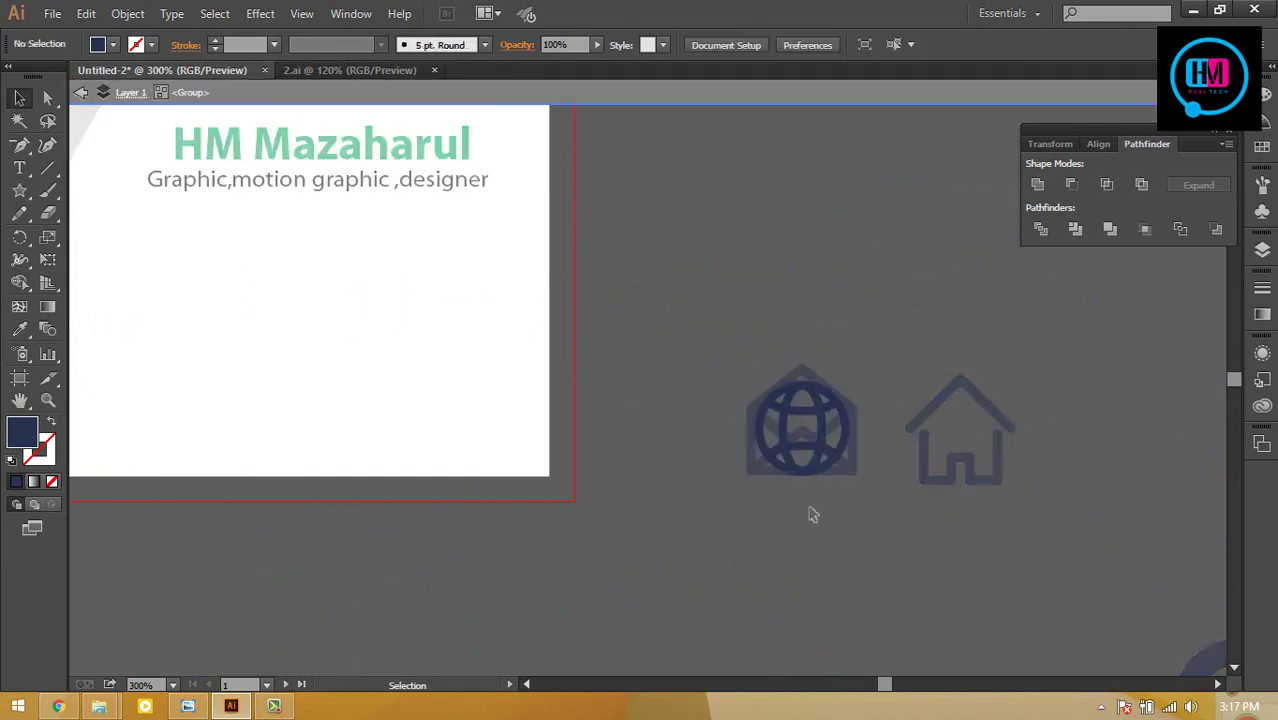
- Stack the globe and then the envelope icon on the card below the title
{"action": "left_click_drag", "start_coordinate": [822, 365], "coordinate": [660, 492]}
{"action": "left_click_drag", "start_coordinate": [697, 331], "coordinate": [876, 296]}
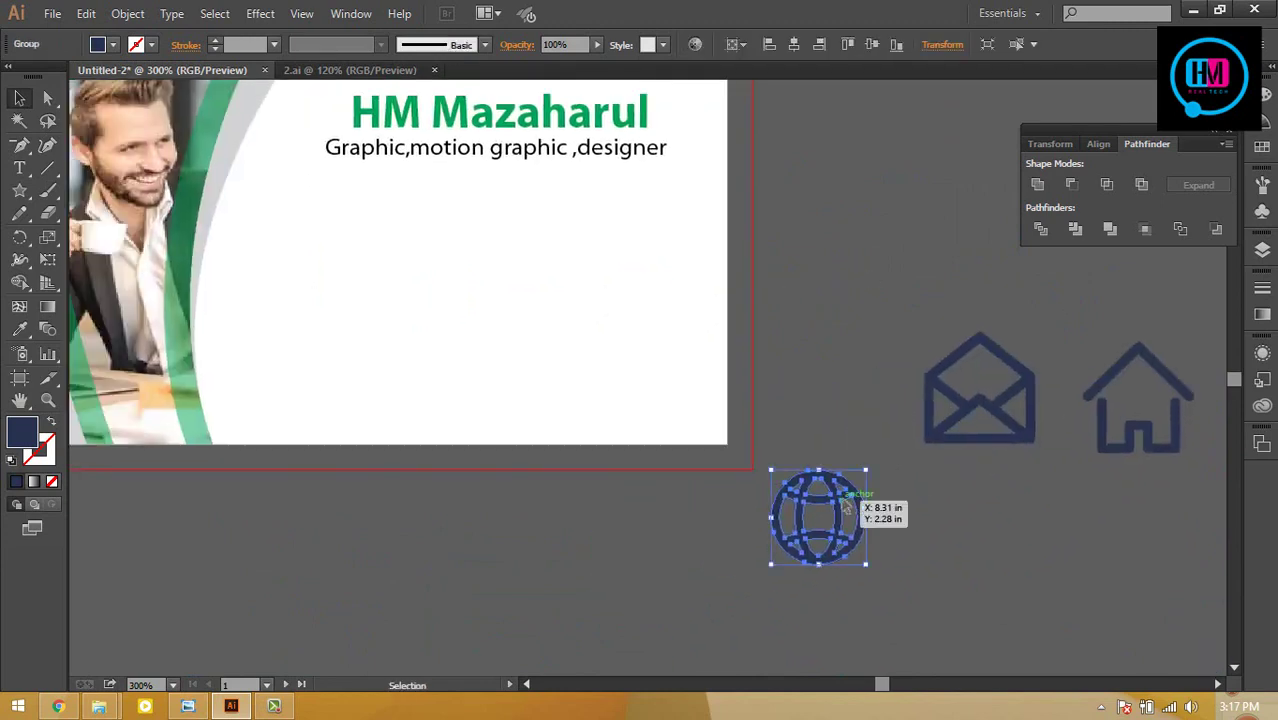
{"action": "left_click_drag", "start_coordinate": [845, 508], "coordinate": [648, 224]}
{"action": "left_click_drag", "start_coordinate": [987, 420], "coordinate": [600, 375]}
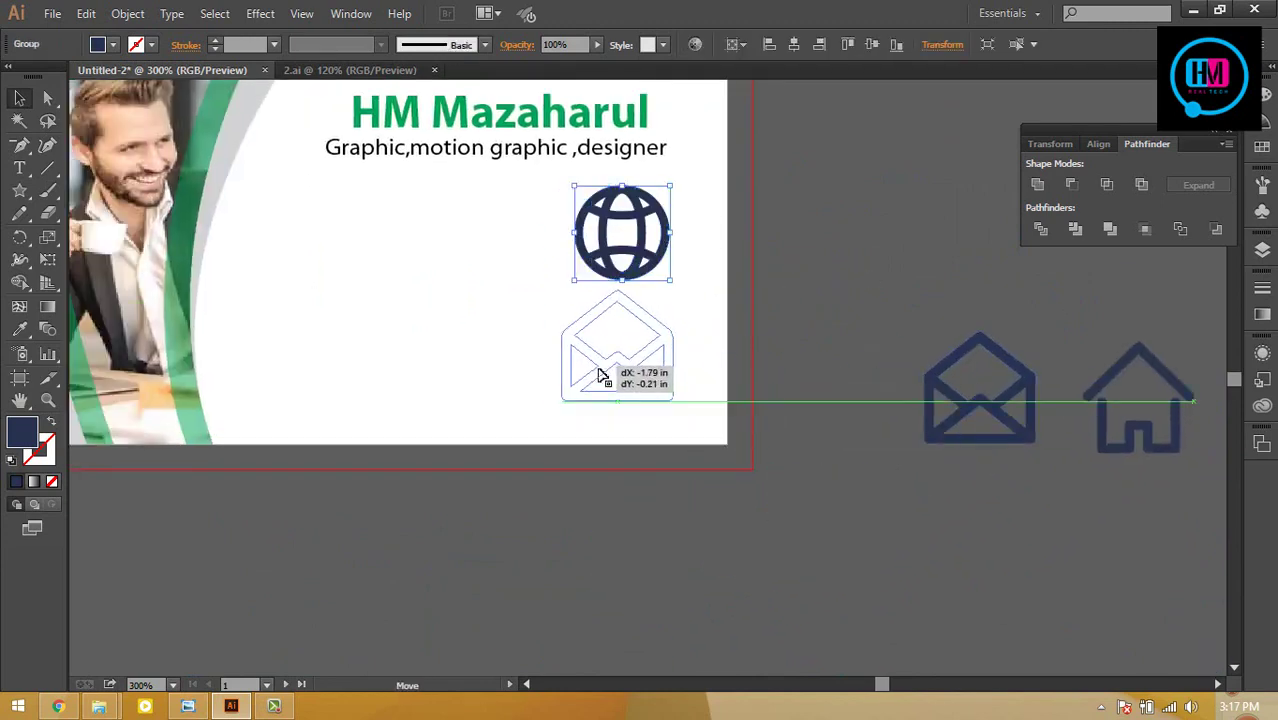
{"action": "left_click", "coordinate": [884, 380]}
{"action": "scroll", "coordinate": [998, 514], "scroll_direction": "down", "scroll_amount": 1}
- Scale the phone icon onto the card below the envelope and match the globe's size
{"action": "scroll", "coordinate": [1005, 516], "scroll_direction": "down", "scroll_amount": 3}
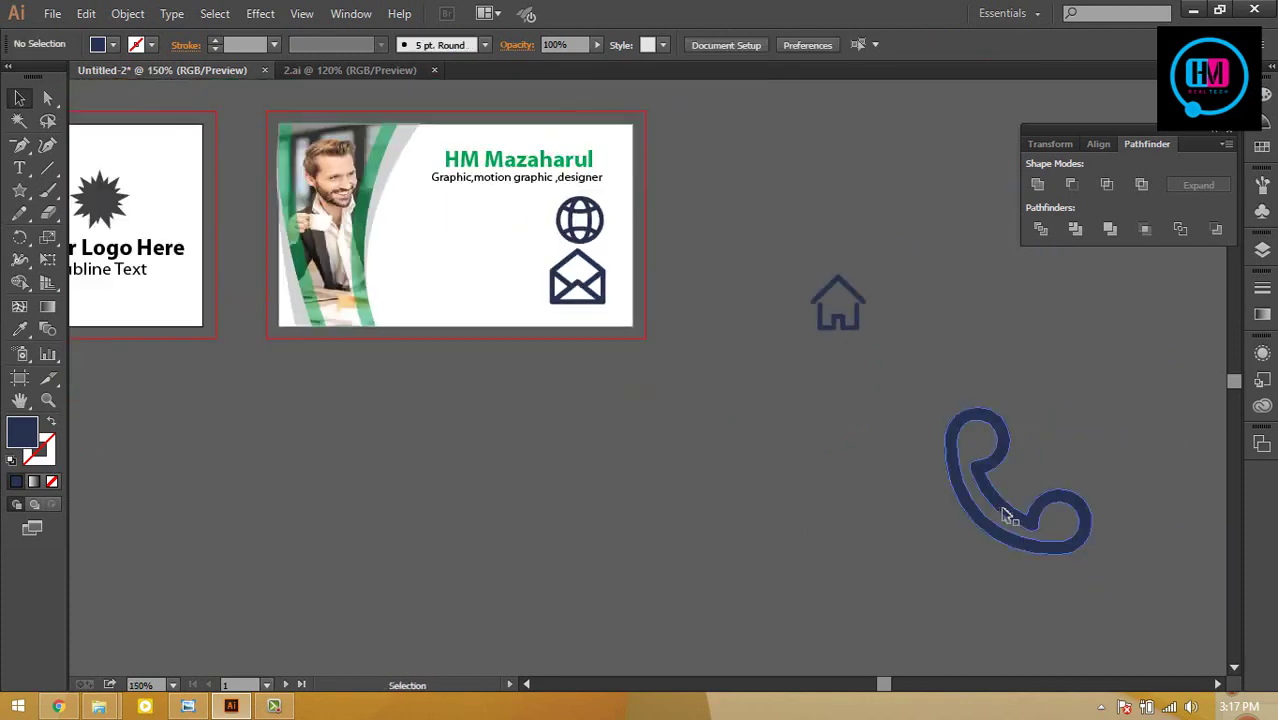
{"action": "left_click", "coordinate": [1007, 516]}
{"action": "mouse_move", "coordinate": [1092, 553]}
{"action": "left_mouse_down"}
{"action": "mouse_move", "coordinate": [1059, 521]}
{"action": "mouse_move", "coordinate": [586, 362]}
{"action": "mouse_move", "coordinate": [620, 386]}
{"action": "mouse_move", "coordinate": [612, 402]}
{"action": "mouse_move", "coordinate": [600, 348]}
{"action": "left_mouse_up"}
{"action": "left_click", "coordinate": [652, 363]}
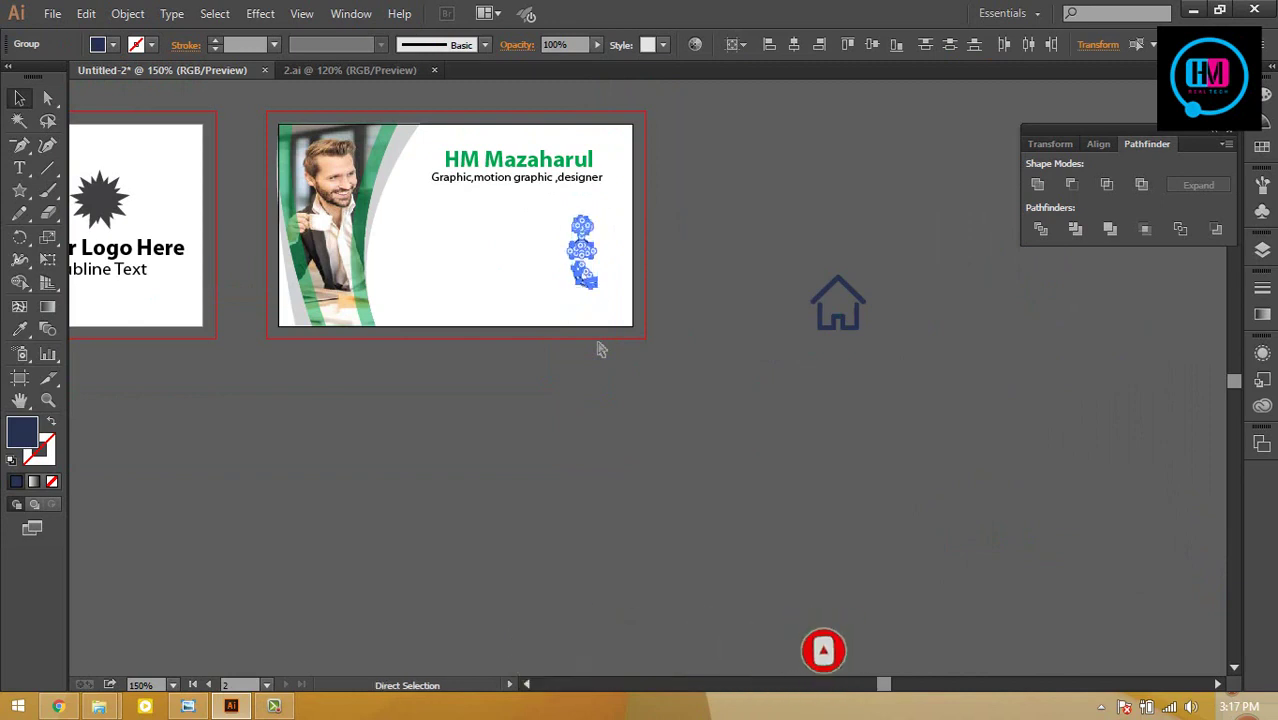
{"action": "key", "text": "ctrl+equal"}
{"action": "key", "text": "ctrl+equal"}
{"action": "left_click", "coordinate": [745, 320]}
{"action": "left_click_drag", "start_coordinate": [645, 425], "coordinate": [645, 437]}
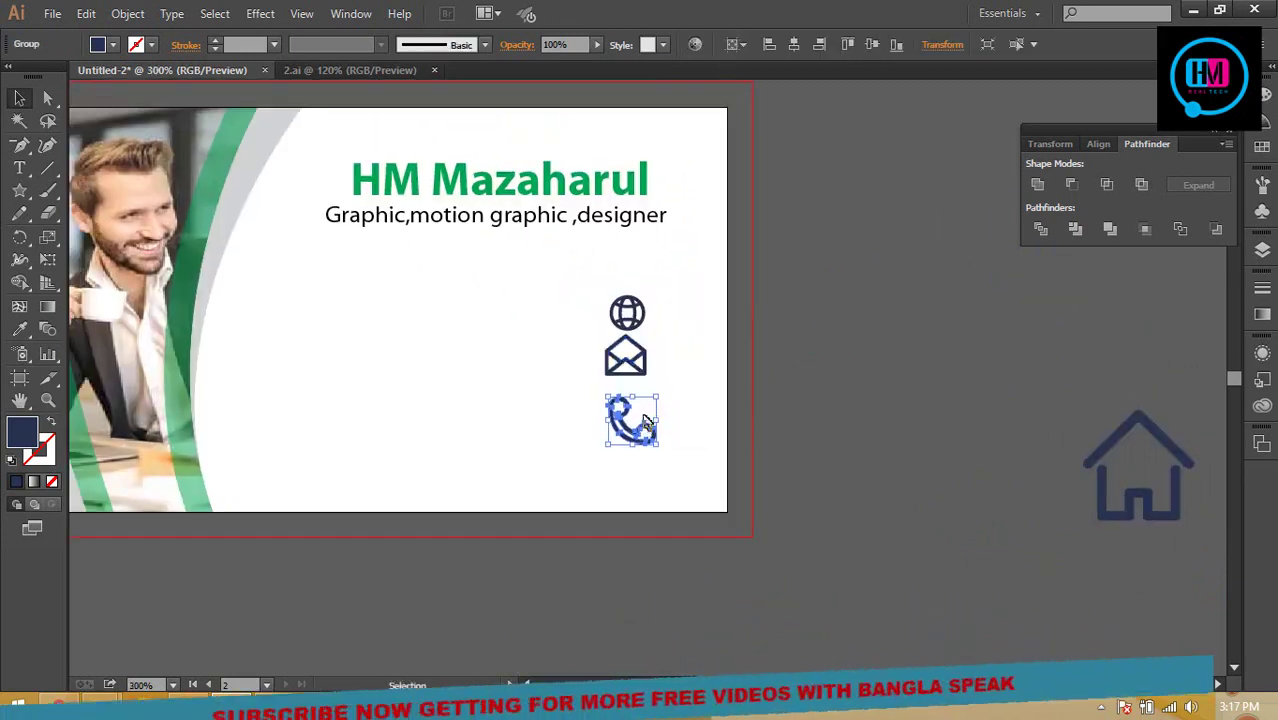
{"action": "scroll", "coordinate": [658, 503], "scroll_direction": "up", "scroll_amount": 1}
{"action": "left_click_drag", "start_coordinate": [659, 496], "coordinate": [655, 492]}
{"action": "left_click", "coordinate": [630, 360]}
{"action": "left_click_drag", "start_coordinate": [646, 377], "coordinate": [654, 382]}
- Evenly space the three icons and centre them in one vertical column
{"action": "left_click_drag", "start_coordinate": [588, 290], "coordinate": [658, 505]}
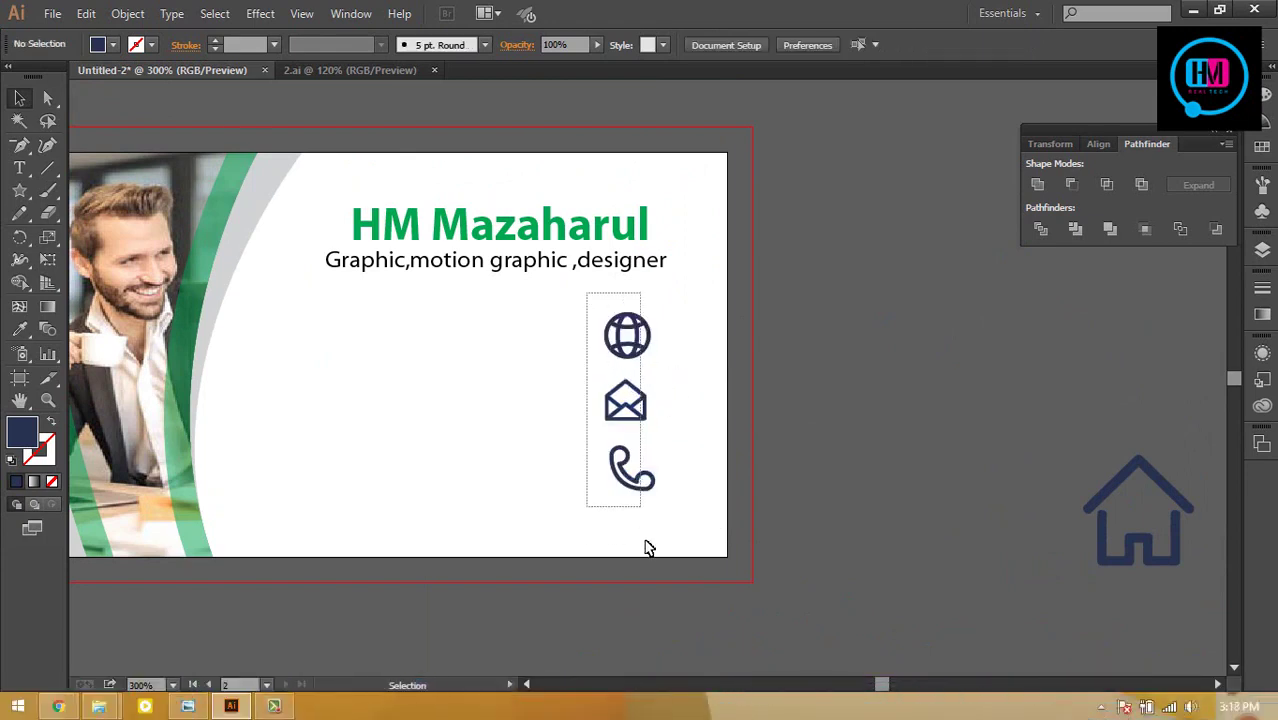
{"action": "left_click", "coordinate": [1050, 49]}
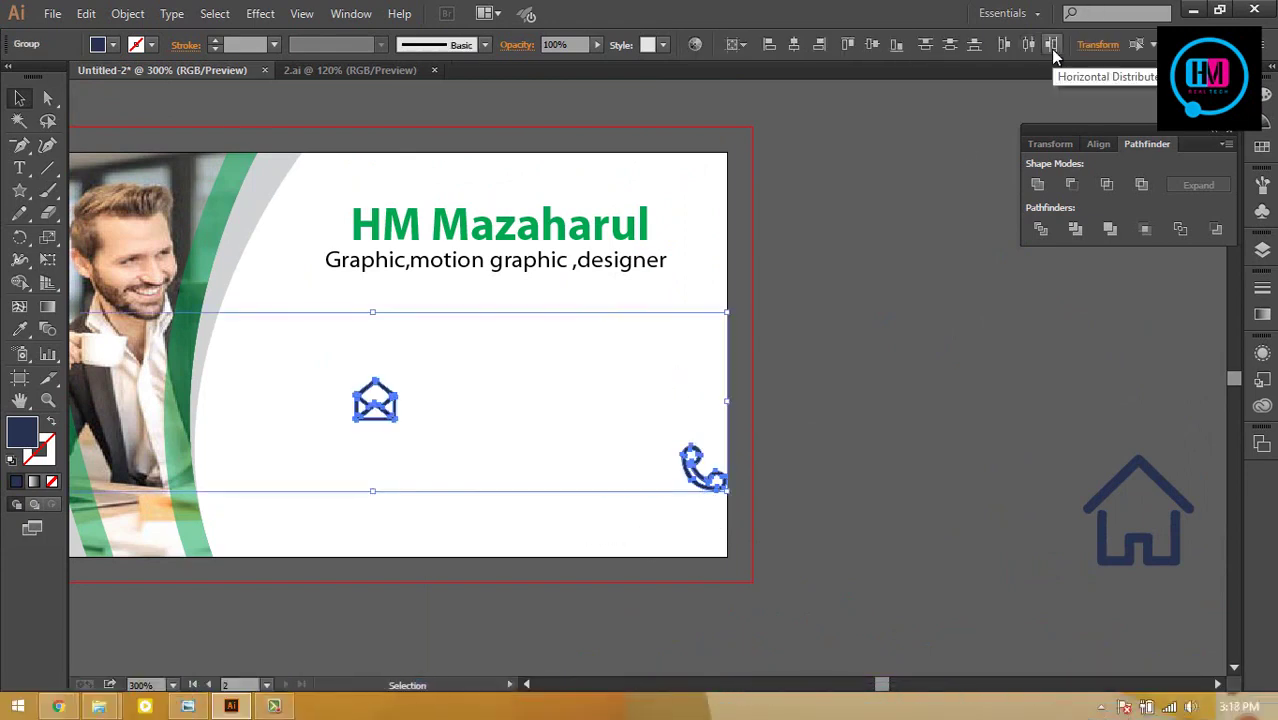
{"action": "left_click", "coordinate": [951, 45]}
{"action": "key", "text": "ctrl+z"}
{"action": "left_click", "coordinate": [898, 48]}
{"action": "key", "text": "ctrl+z"}
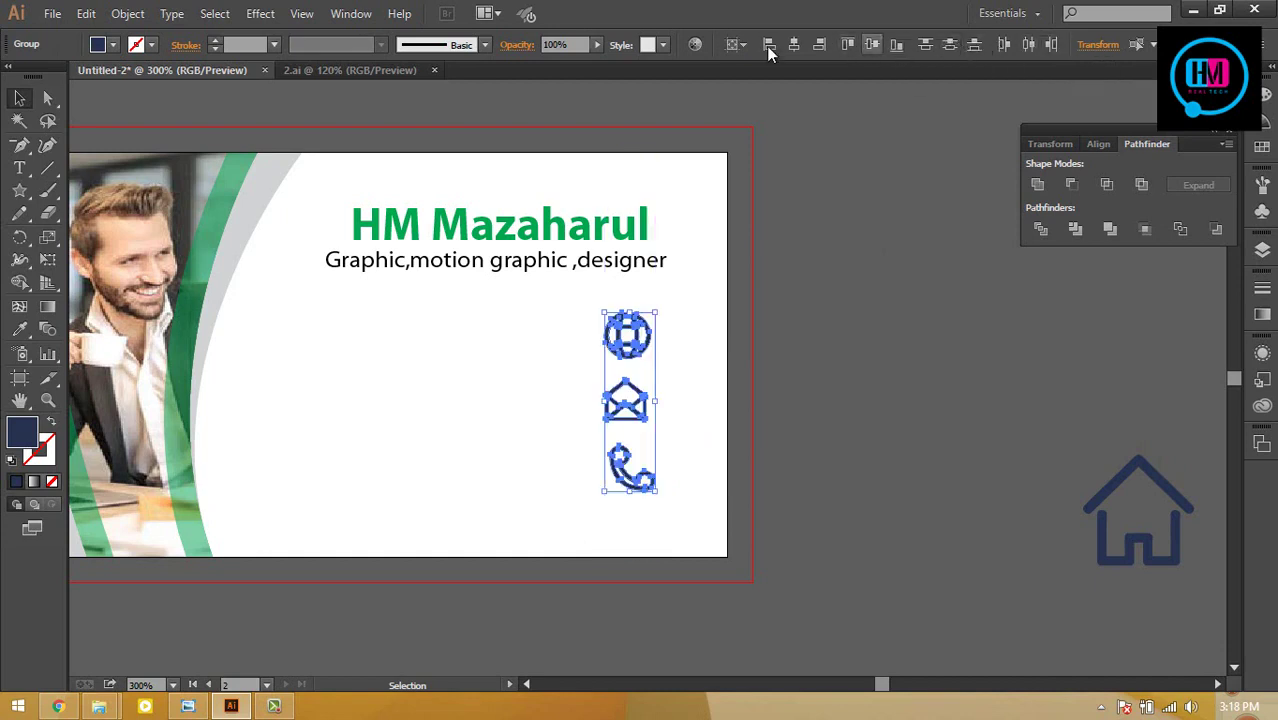
{"action": "left_click", "coordinate": [796, 46]}
{"action": "left_click", "coordinate": [866, 48]}
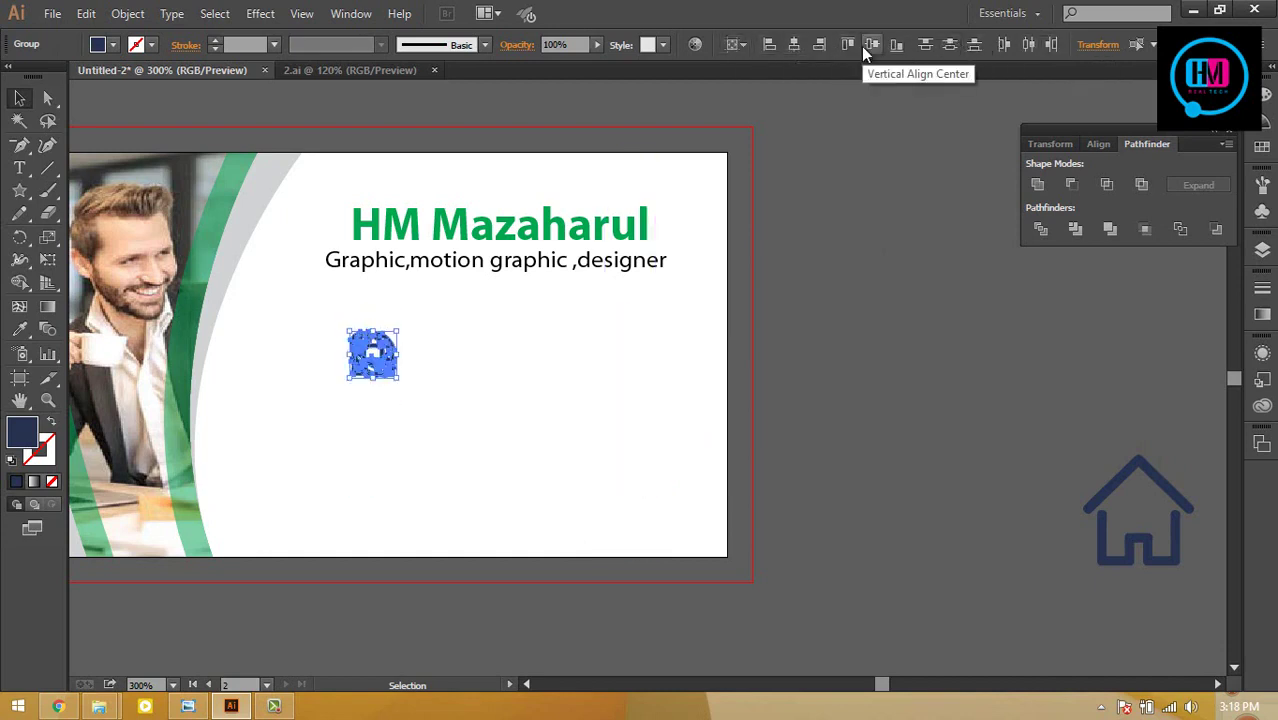
{"action": "key", "text": "ctrl+z"}
- Move the icon column near the card's right edge and nudge it slightly down
{"action": "mouse_move", "coordinate": [351, 319]}
{"action": "left_mouse_down"}
{"action": "mouse_move", "coordinate": [649, 362]}
{"action": "mouse_move", "coordinate": [631, 339]}
{"action": "left_mouse_up"}
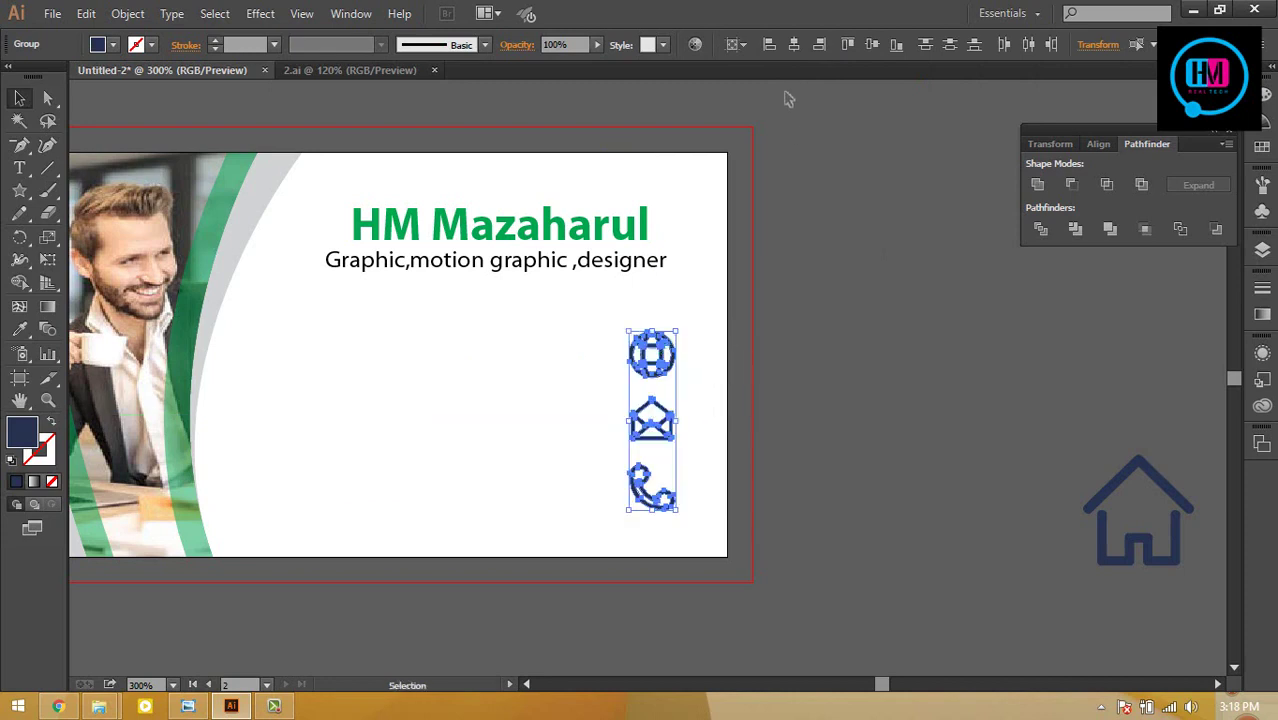
{"action": "left_click", "coordinate": [816, 46]}
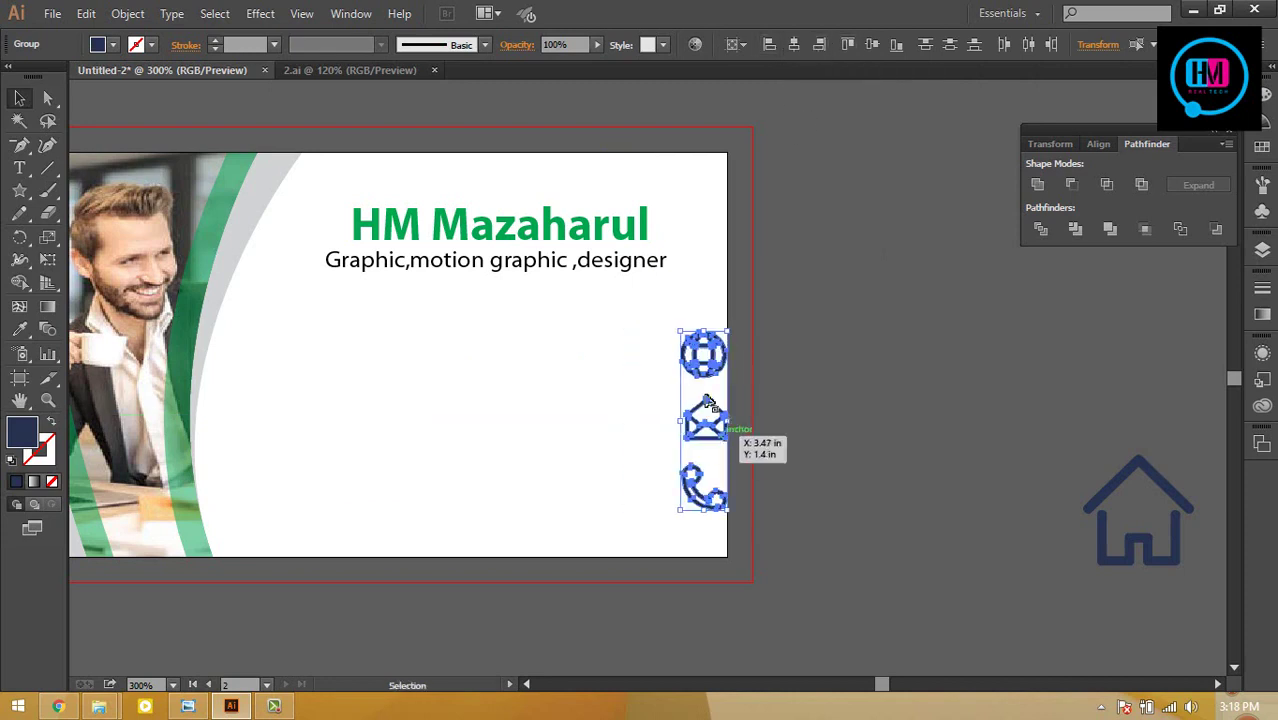
{"action": "left_click_drag", "start_coordinate": [711, 355], "coordinate": [642, 338]}
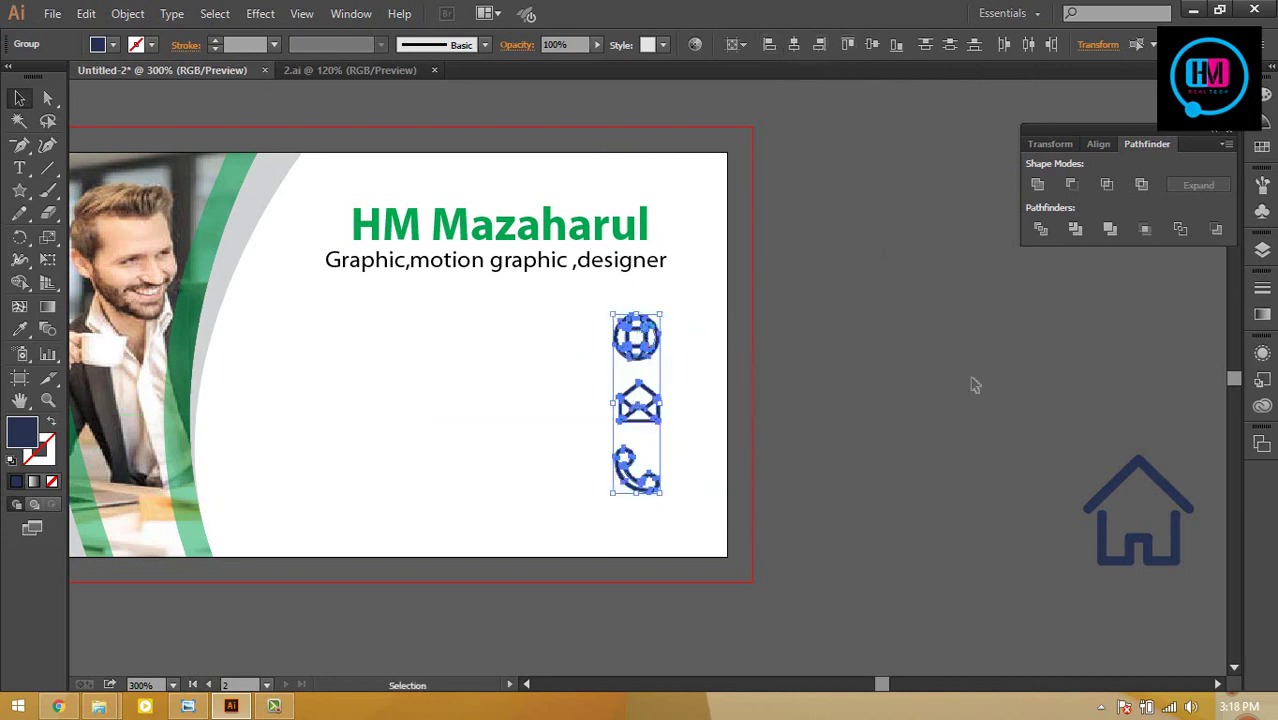
{"action": "left_click", "coordinate": [955, 379]}
{"action": "left_click", "coordinate": [655, 352]}
{"action": "key", "text": "Down"}
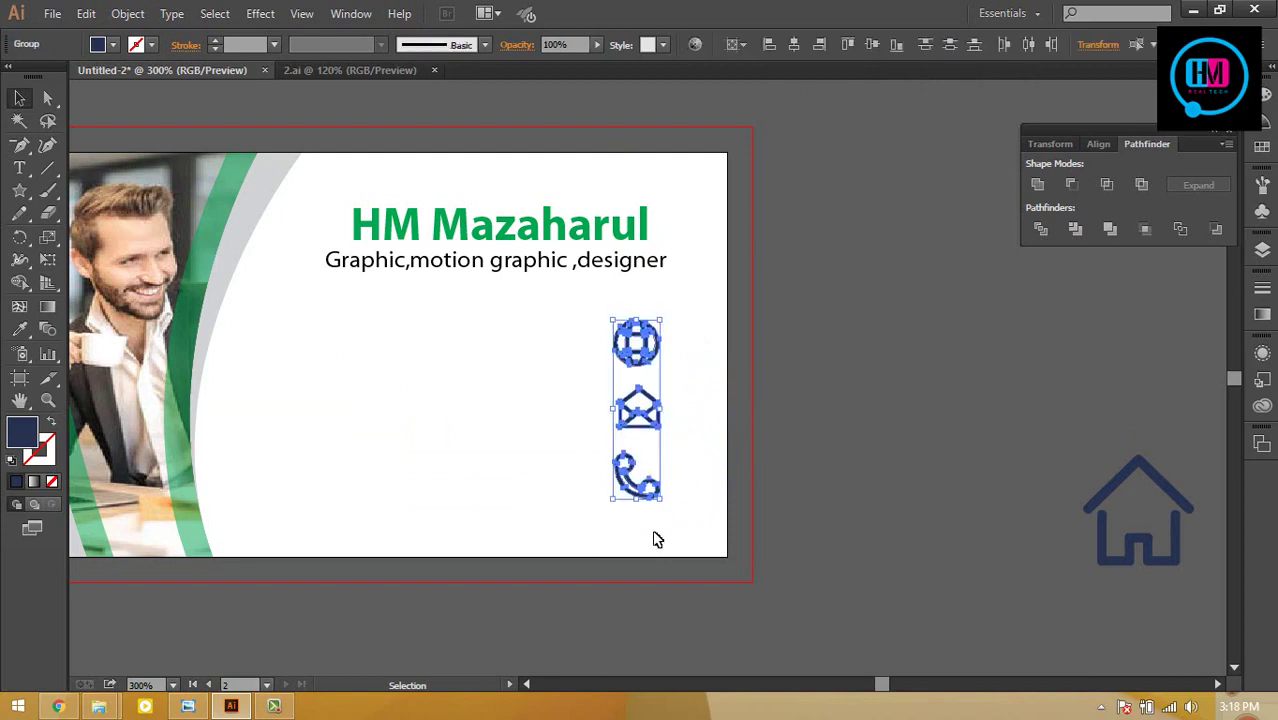
{"action": "key", "text": "Down"}
{"action": "left_click", "coordinate": [793, 442]}
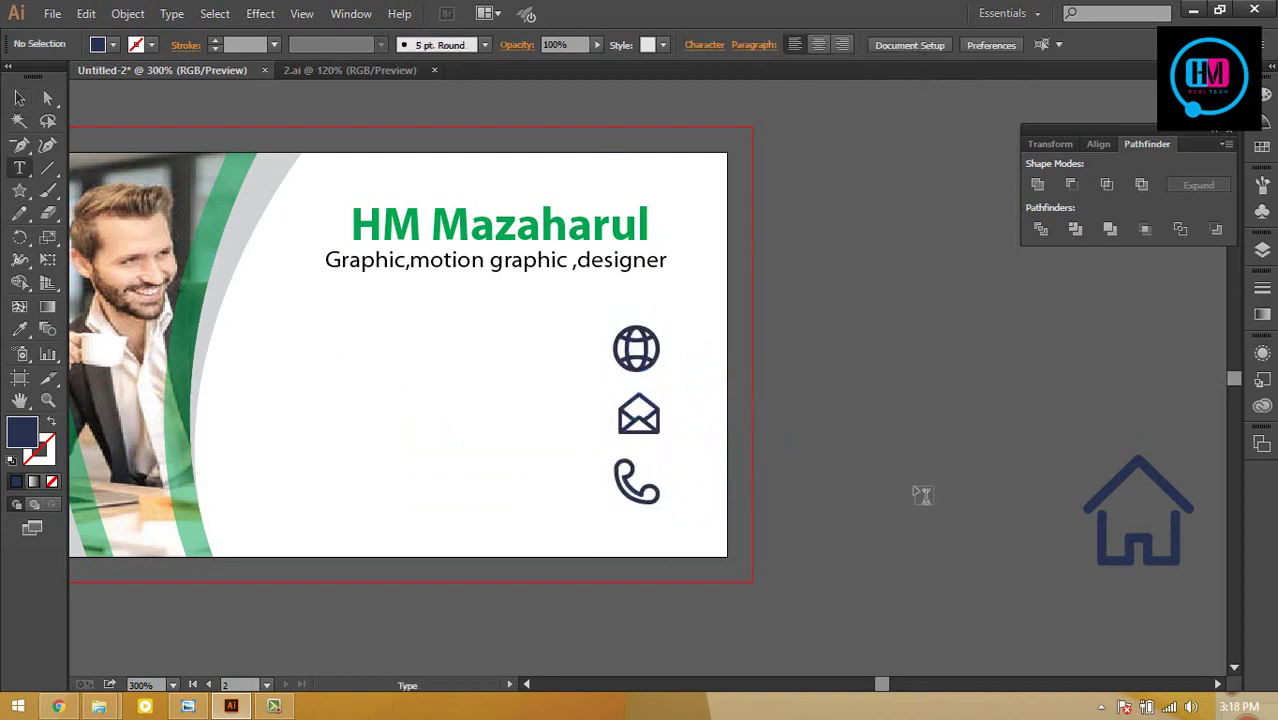
- Remove the address placeholder text from the card
{"action": "key", "text": "t"}
{"action": "type", "text": "your address Here"}
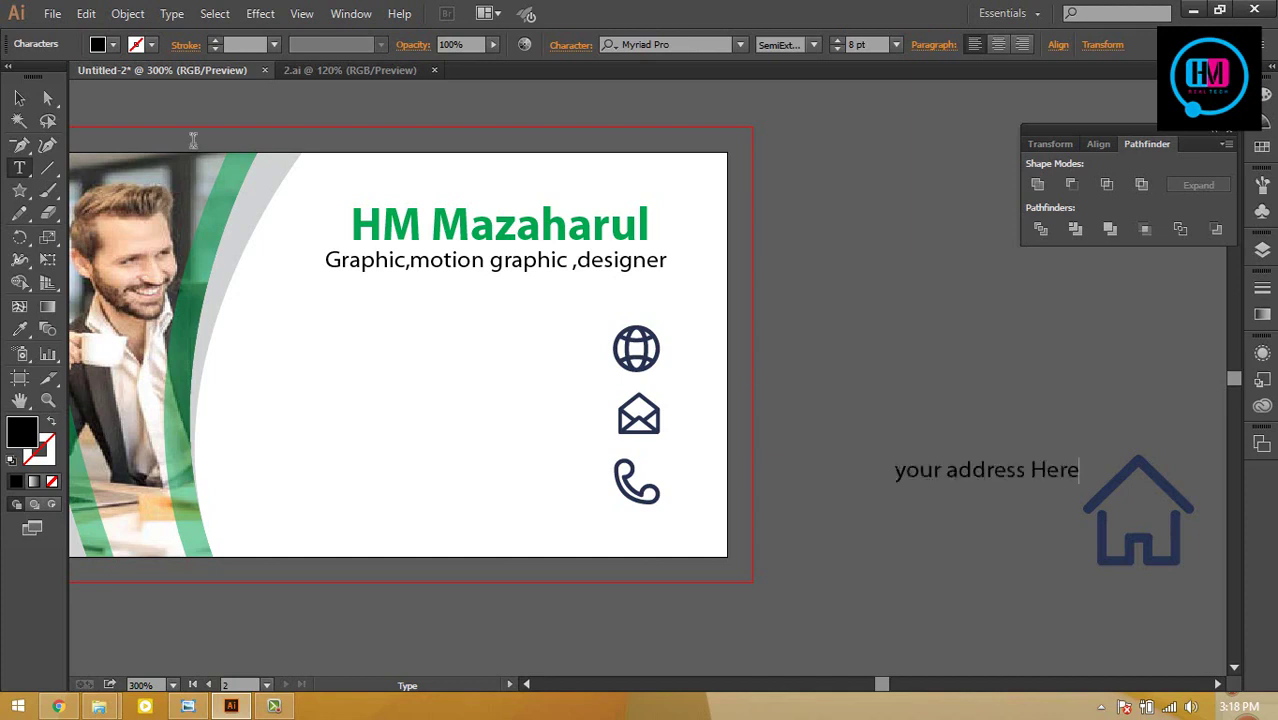
{"action": "key", "text": "Escape"}
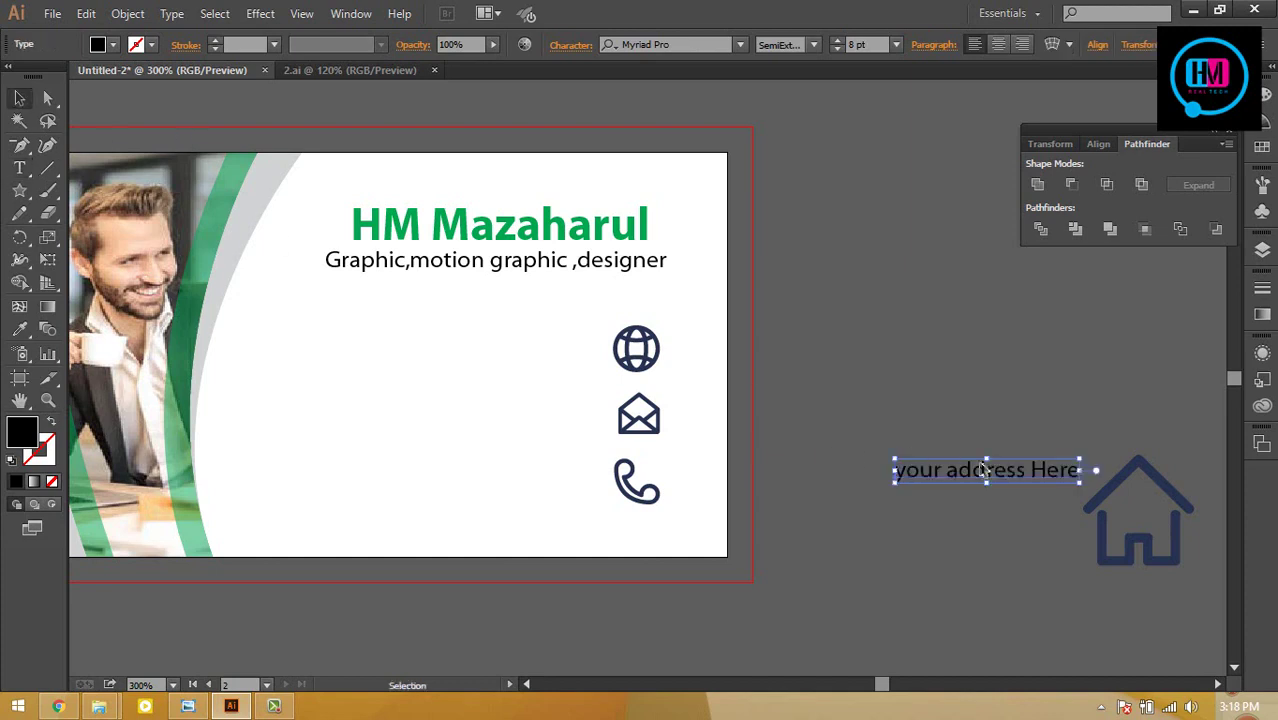
{"action": "left_click_drag", "start_coordinate": [984, 469], "coordinate": [914, 472]}
{"action": "key", "text": "Delete"}
{"action": "key", "text": "t"}
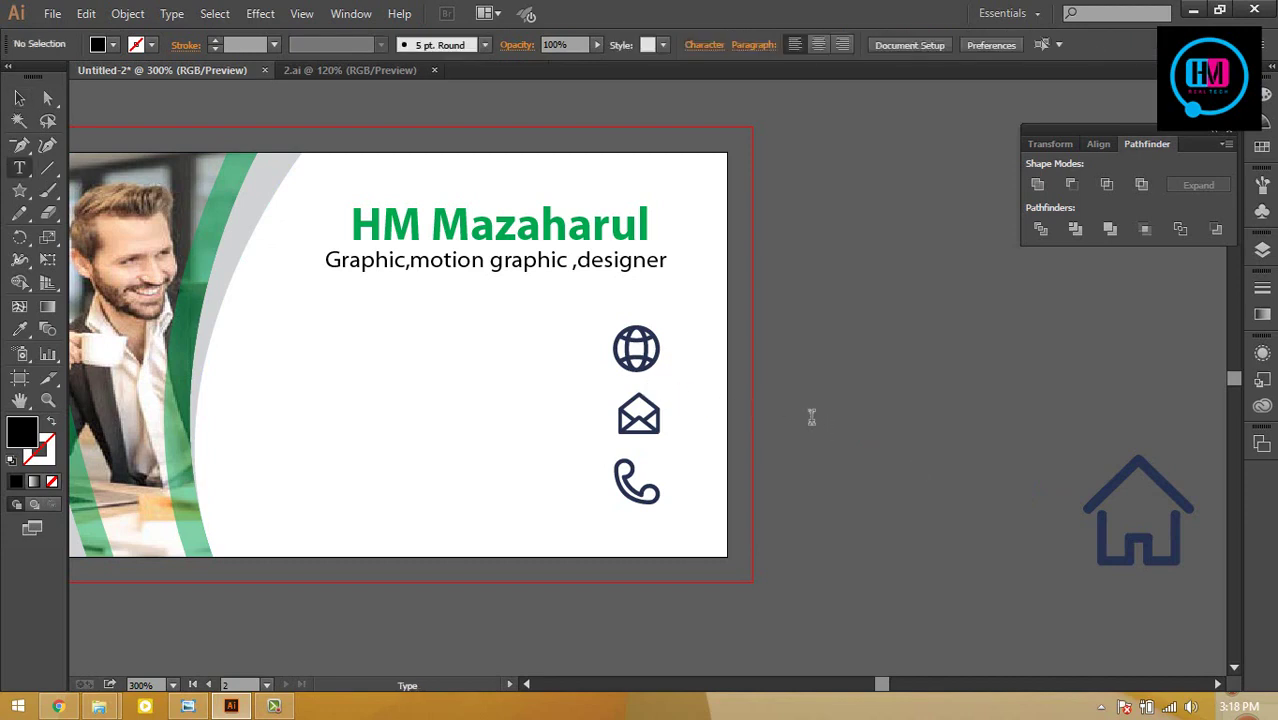
{"action": "left_click", "coordinate": [812, 414]}
{"action": "type", "text": "www.designfreek.com"}
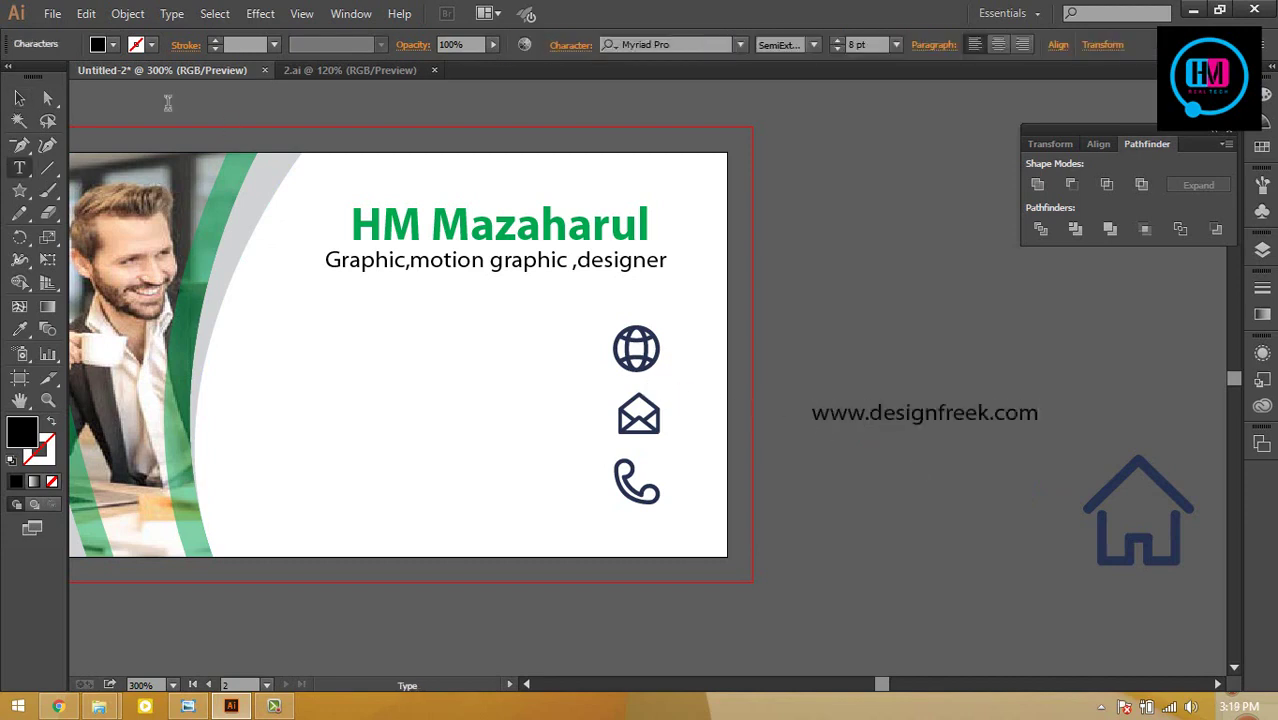
{"action": "key", "text": "Escape"}
- Alt-drag a copy of the website line beside the envelope and edit it into the e-mail line
{"action": "mouse_move", "coordinate": [960, 418]}
{"action": "left_mouse_down"}
{"action": "mouse_move", "coordinate": [520, 355]}
{"action": "mouse_move", "coordinate": [504, 418]}
{"action": "left_mouse_up"}
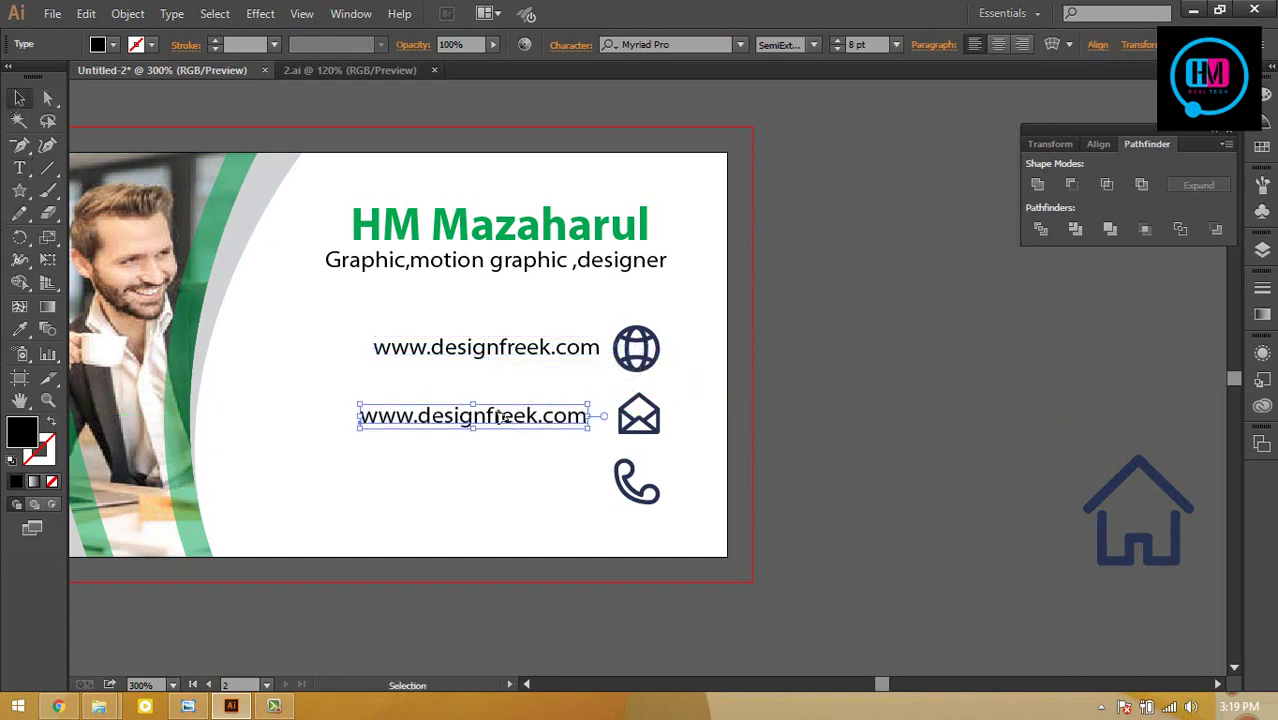
{"action": "double_click", "coordinate": [441, 420]}
{"action": "type", "text": "contact@"}
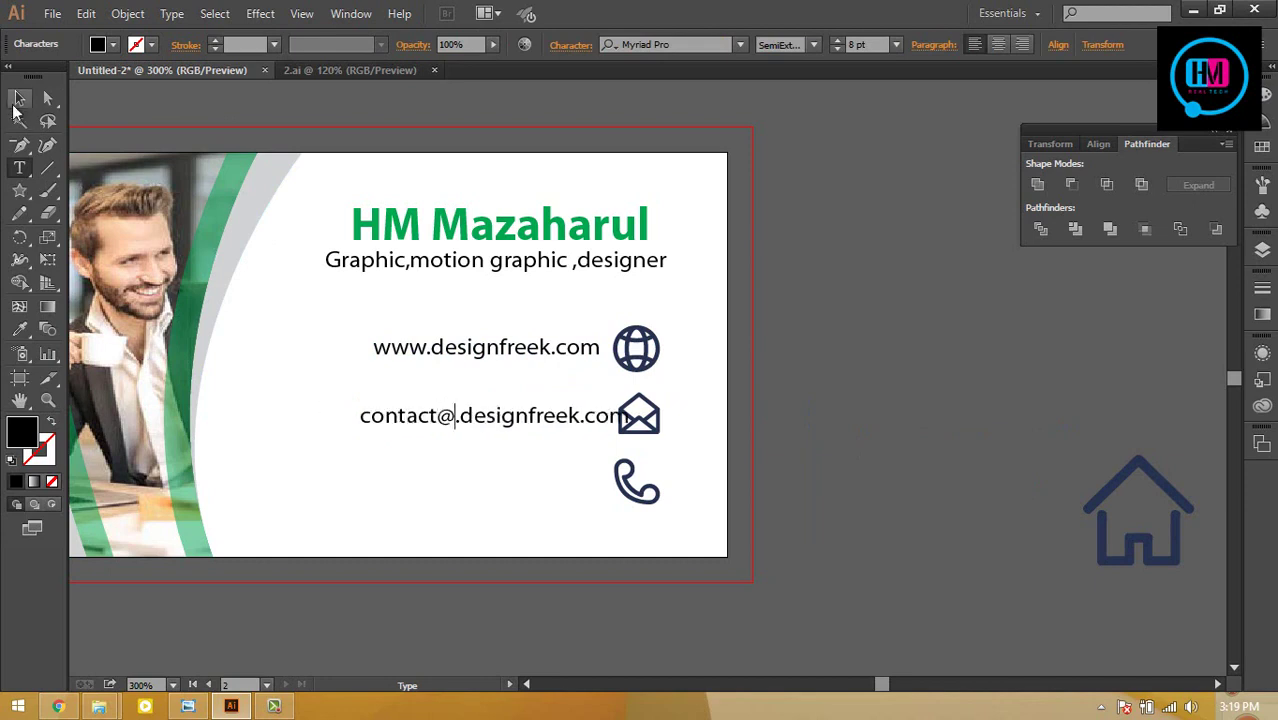
{"action": "left_click", "coordinate": [14, 106]}
{"action": "key", "text": "Left"}
{"action": "key", "text": "Left"}
{"action": "key", "text": "Left"}
{"action": "key", "text": "Left"}
{"action": "key", "text": "Left"}
{"action": "key", "text": "Left"}
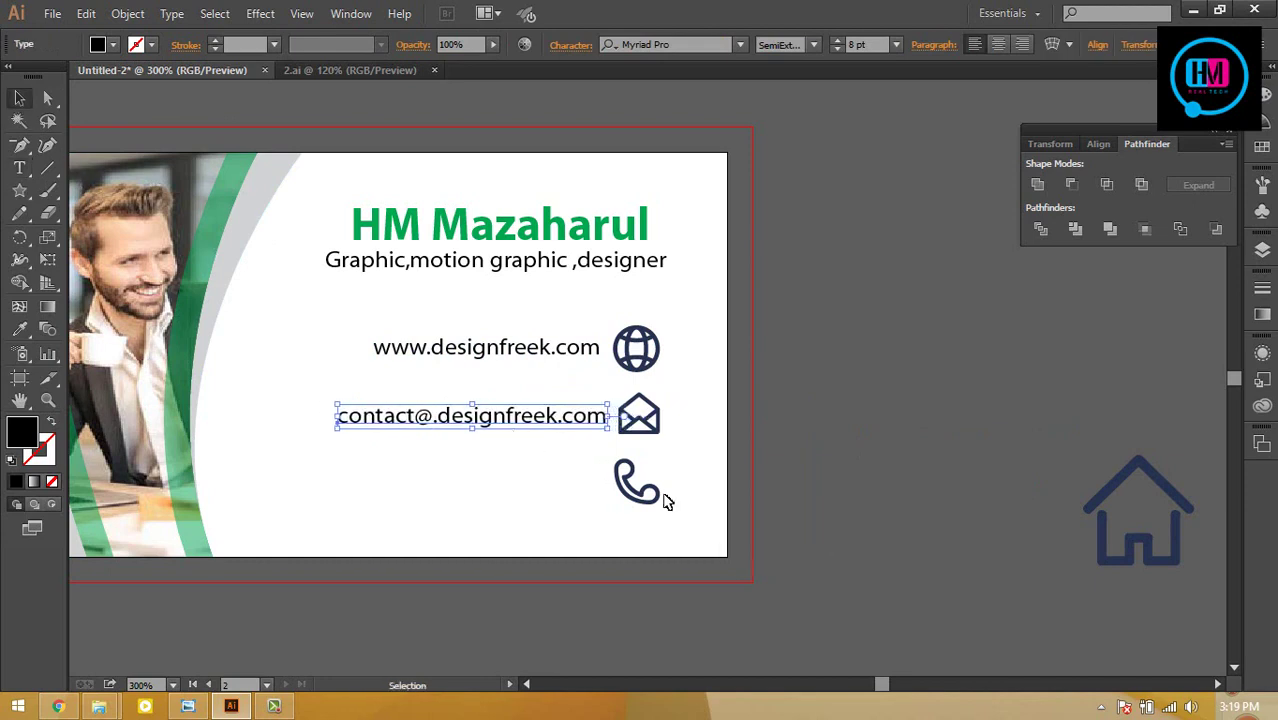
{"action": "left_click", "coordinate": [668, 502]}
- Copy the e-mail line down beside the phone icon and replace its text with the phone number
{"action": "left_click_drag", "start_coordinate": [515, 418], "coordinate": [515, 498]}
{"action": "key", "text": "t"}
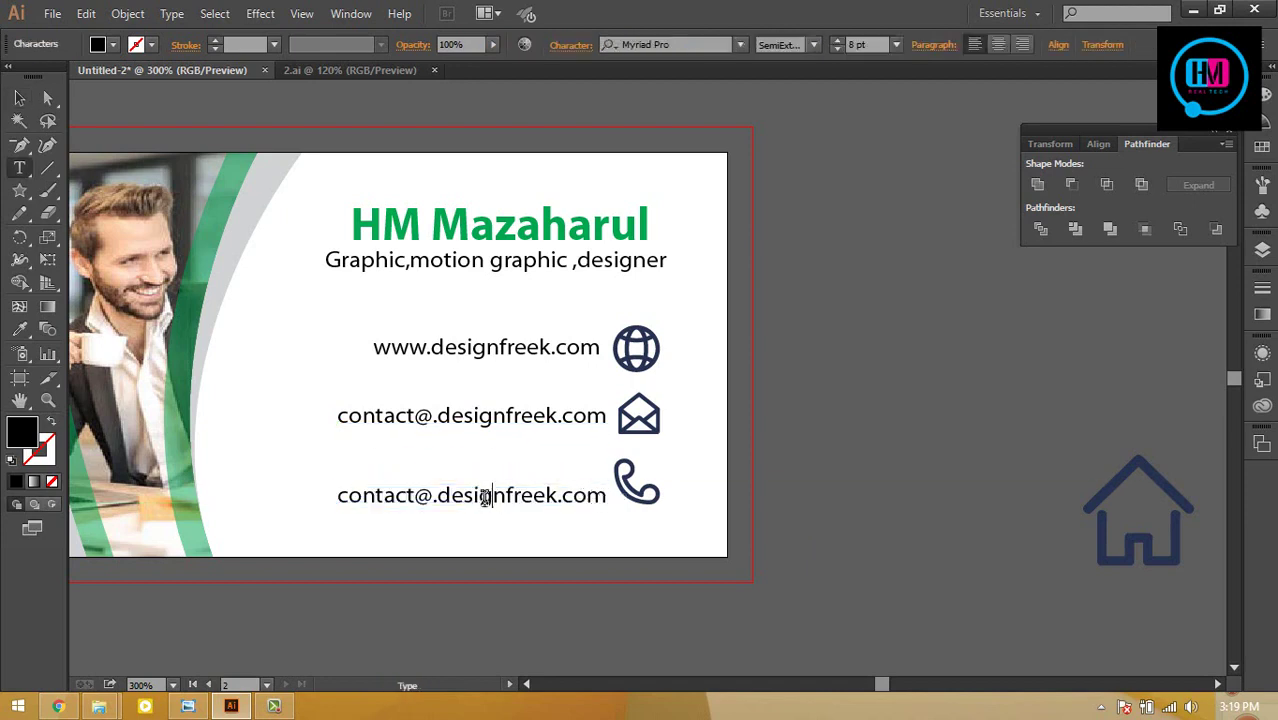
{"action": "key", "text": "ctrl+a"}
{"action": "type", "text": "012"}
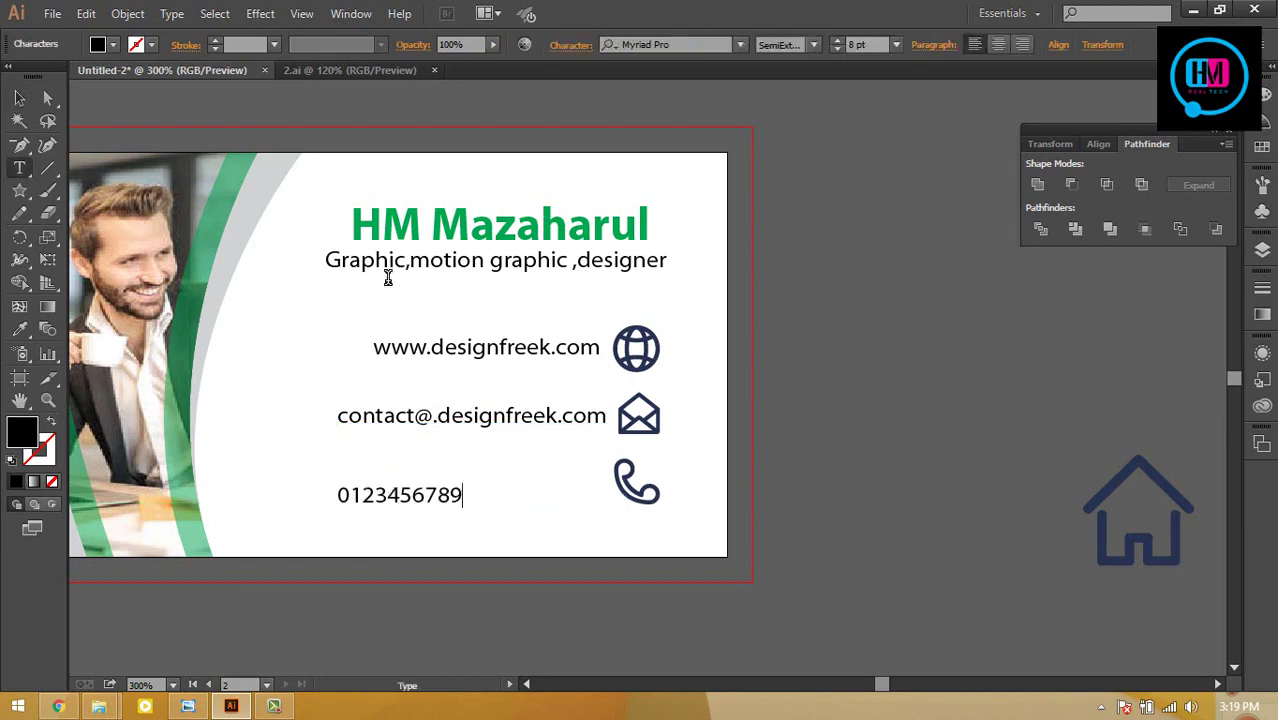
{"action": "key", "text": "Escape"}
{"action": "left_click_drag", "start_coordinate": [485, 479], "coordinate": [524, 465]}
- Park the e-mail row below the card and move the phone line above the website row
{"action": "left_click_drag", "start_coordinate": [688, 405], "coordinate": [548, 590]}
{"action": "left_click_drag", "start_coordinate": [440, 482], "coordinate": [450, 502]}
{"action": "left_click", "coordinate": [636, 482], "text": "shift"}
{"action": "left_click", "coordinate": [497, 347]}
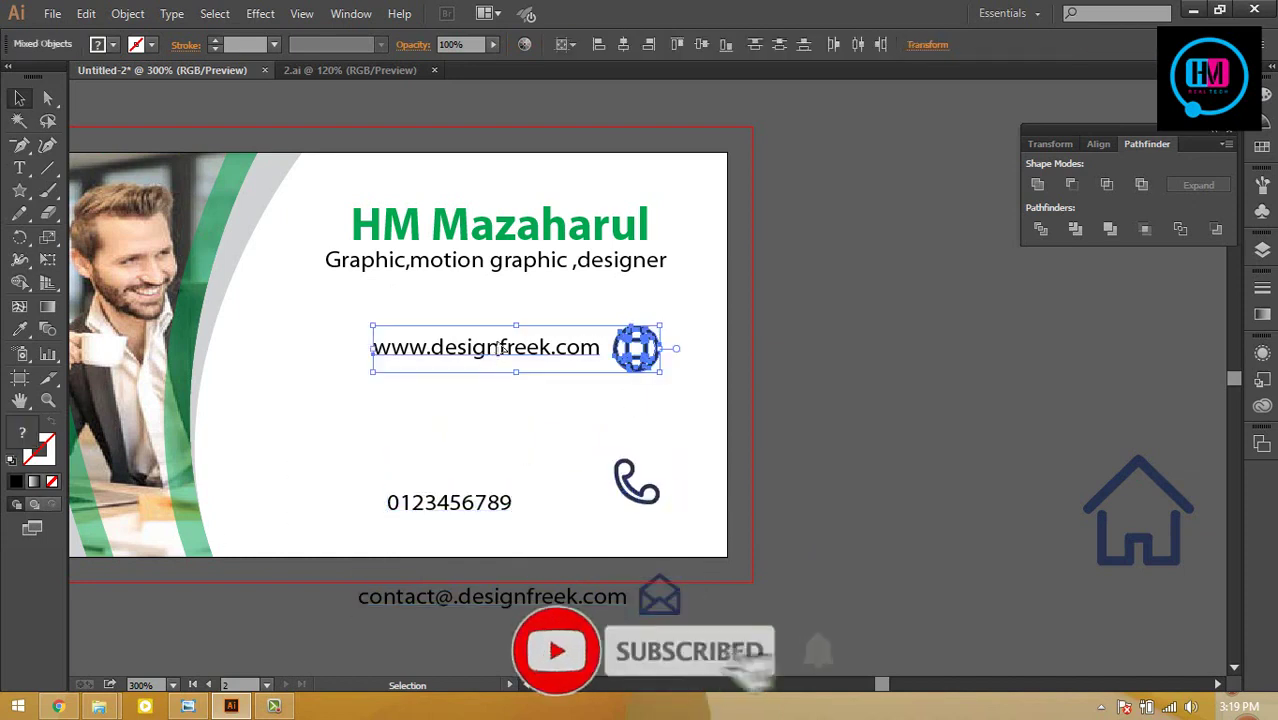
{"action": "left_click_drag", "start_coordinate": [497, 347], "coordinate": [493, 391]}
{"action": "left_click_drag", "start_coordinate": [636, 482], "coordinate": [616, 320]}
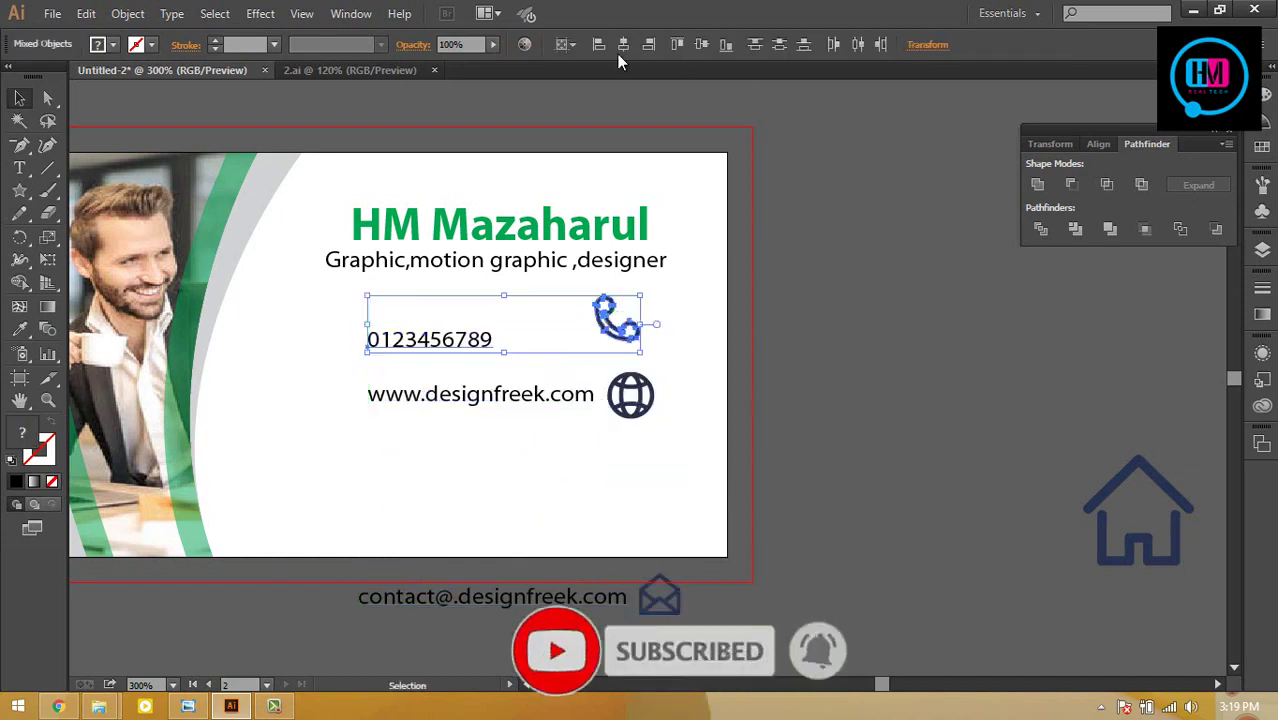
{"action": "left_click", "coordinate": [680, 44]}
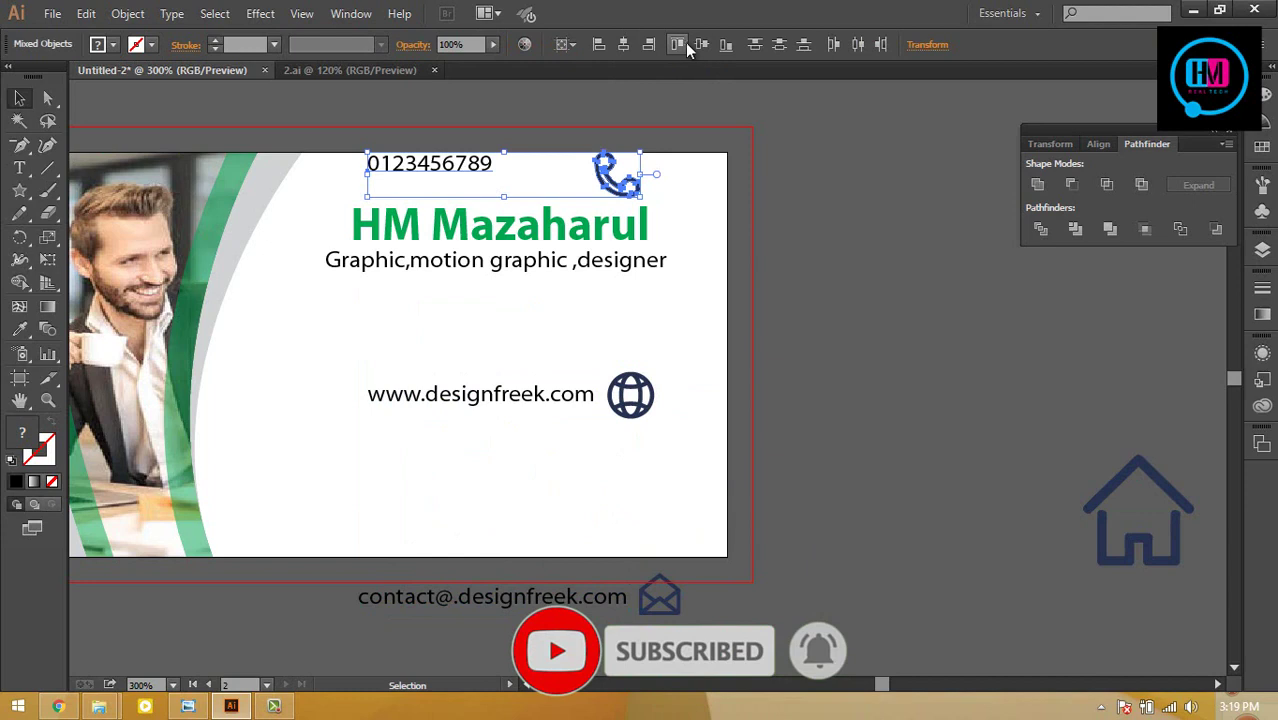
{"action": "left_click", "coordinate": [701, 44]}
{"action": "left_click", "coordinate": [679, 405]}
- Move the website row lower and bring the phone number beside its icon
{"action": "left_click", "coordinate": [493, 408]}
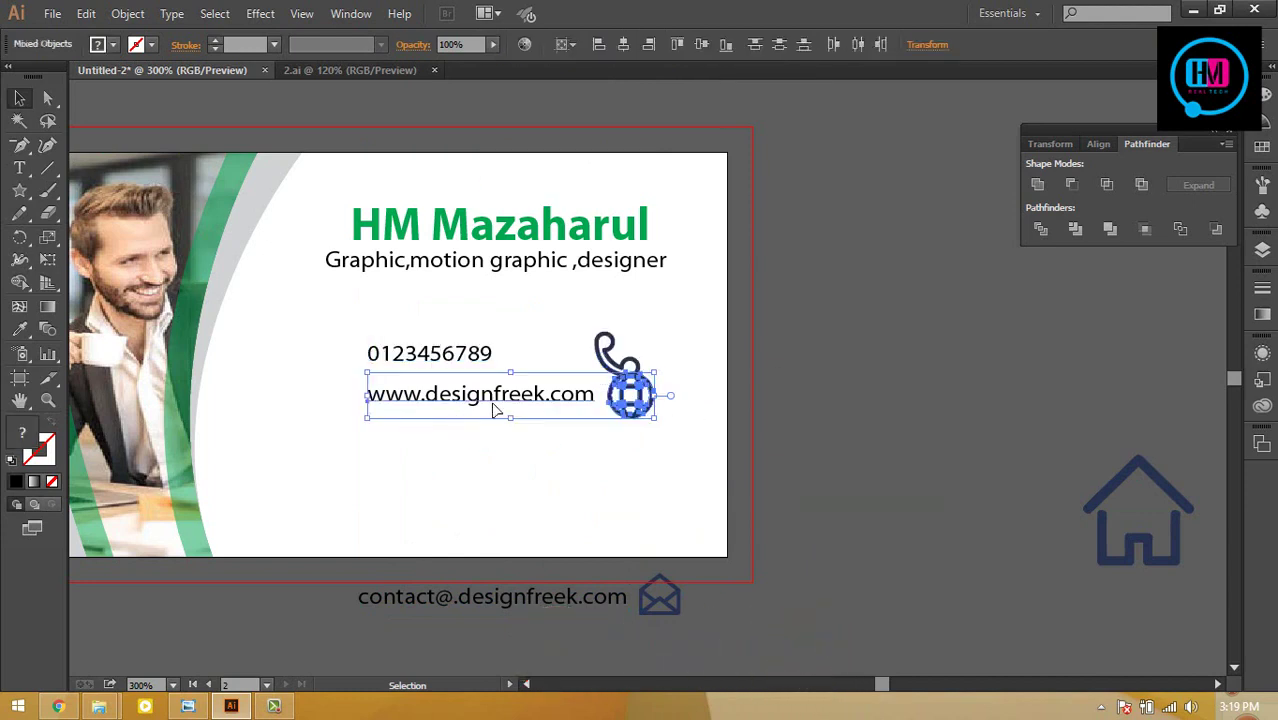
{"action": "left_click_drag", "start_coordinate": [493, 408], "coordinate": [493, 454]}
{"action": "left_click_drag", "start_coordinate": [616, 352], "coordinate": [600, 372]}
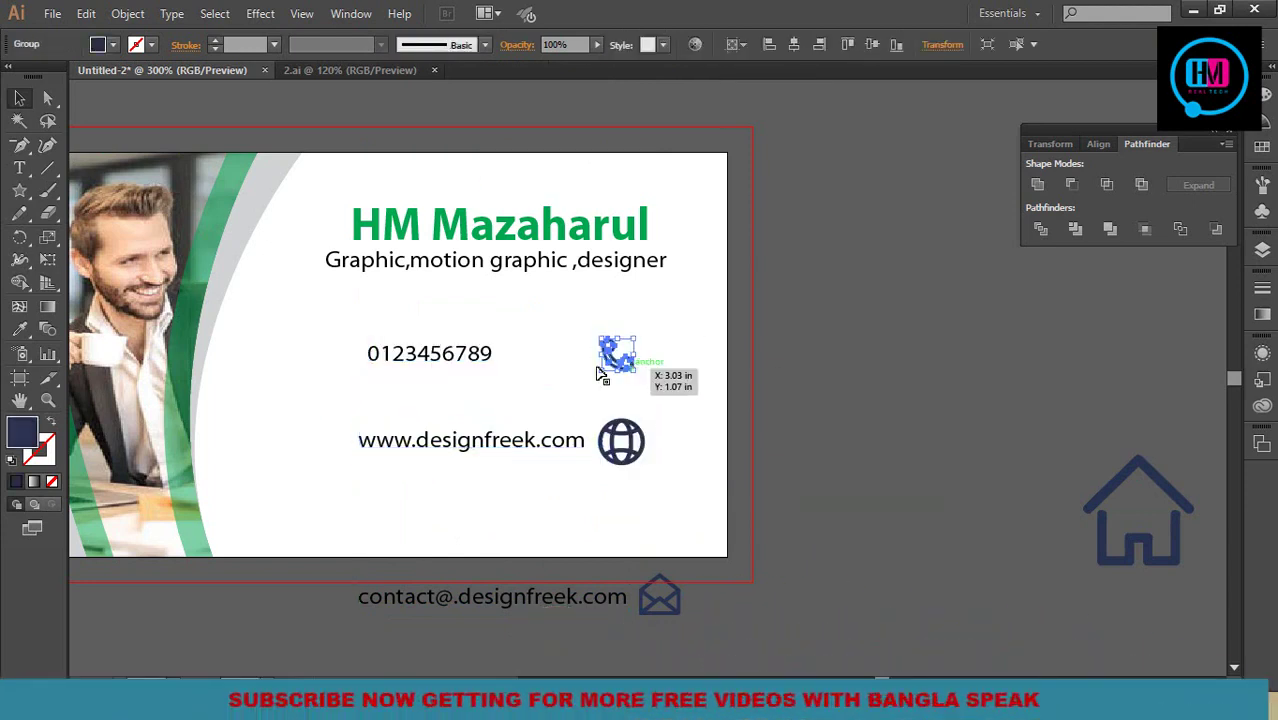
{"action": "left_click_drag", "start_coordinate": [430, 354], "coordinate": [519, 354]}
- Align the phone number and its icon on one row and place them on the card
{"action": "left_click_drag", "start_coordinate": [445, 325], "coordinate": [735, 401]}
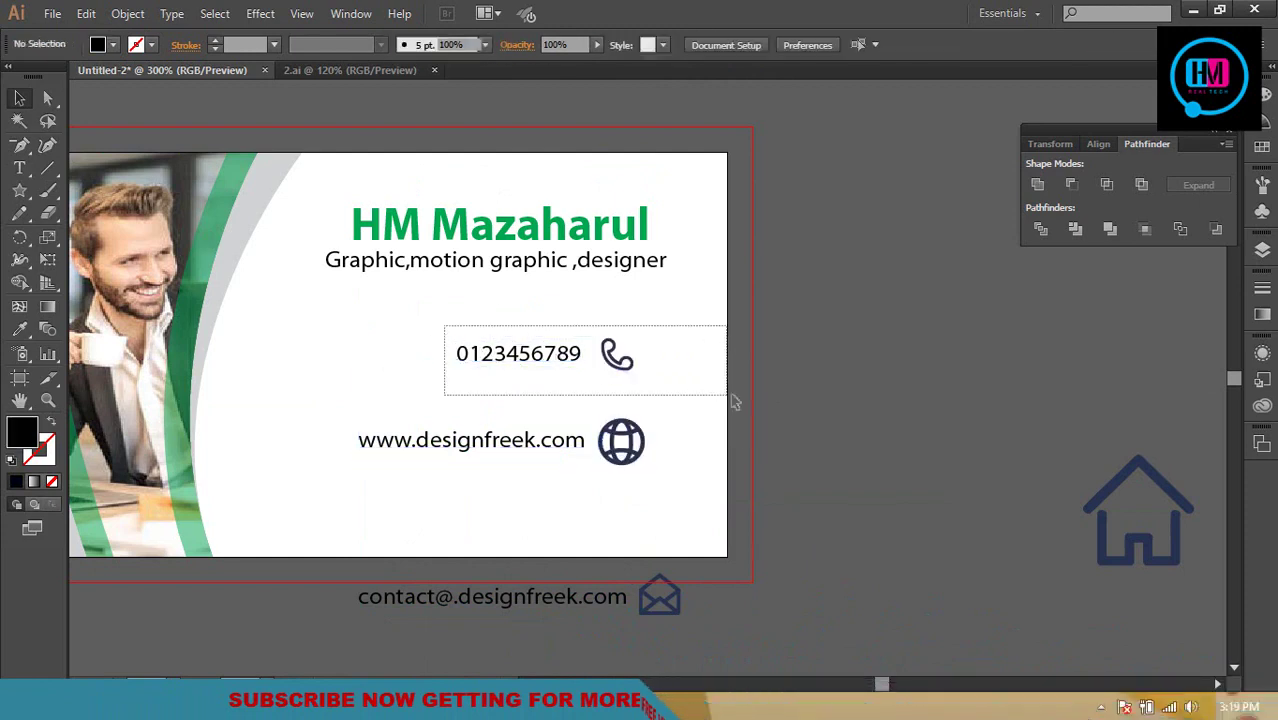
{"action": "left_click", "coordinate": [860, 44]}
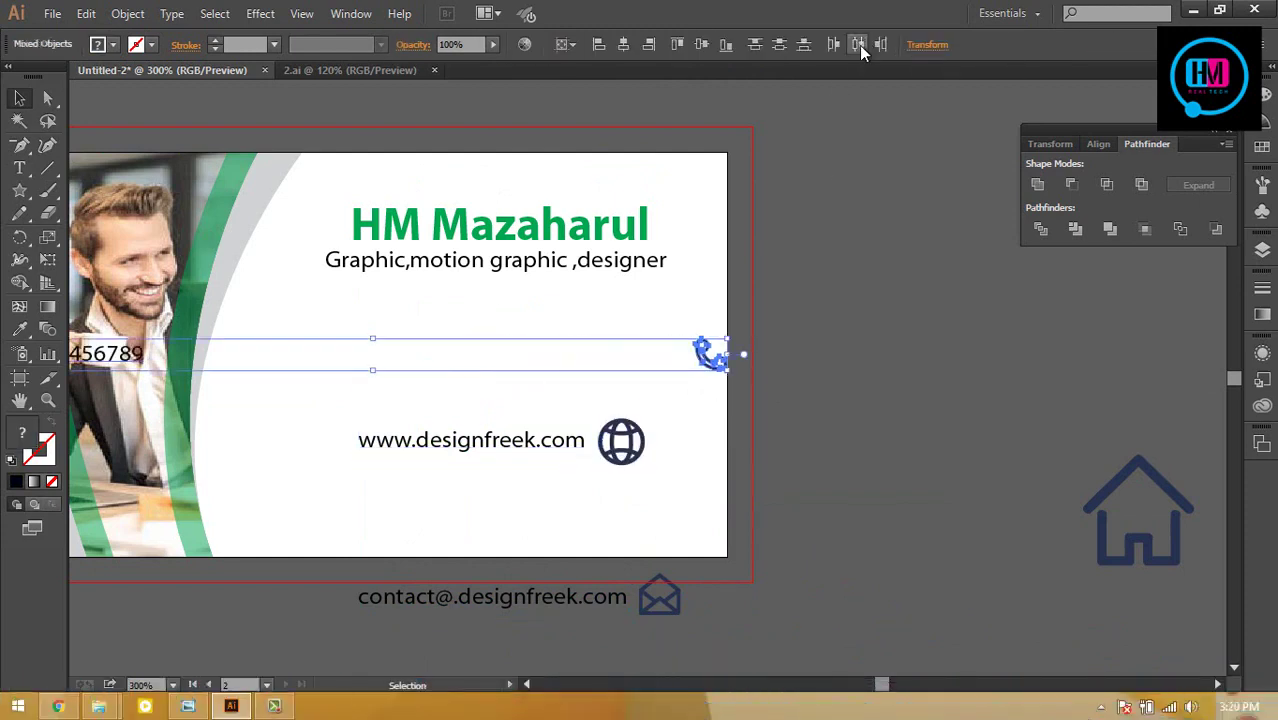
{"action": "left_click", "coordinate": [779, 45]}
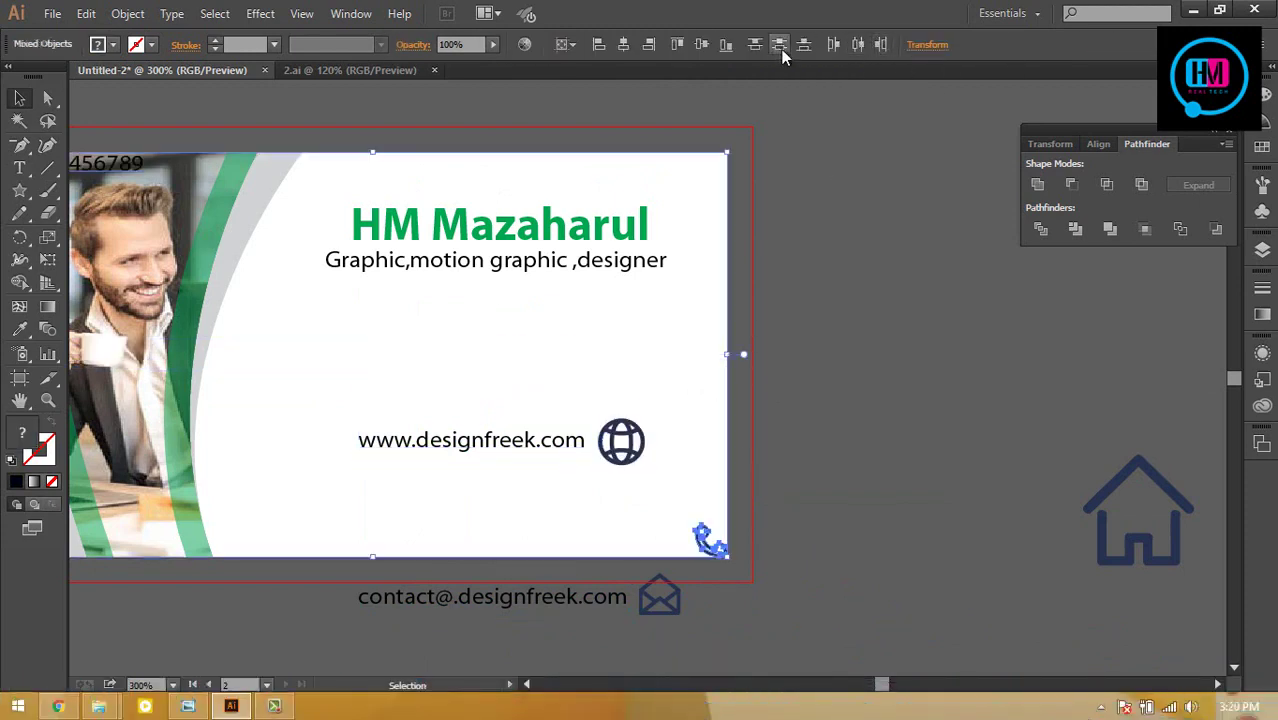
{"action": "left_click", "coordinate": [781, 49]}
{"action": "left_click", "coordinate": [648, 44]}
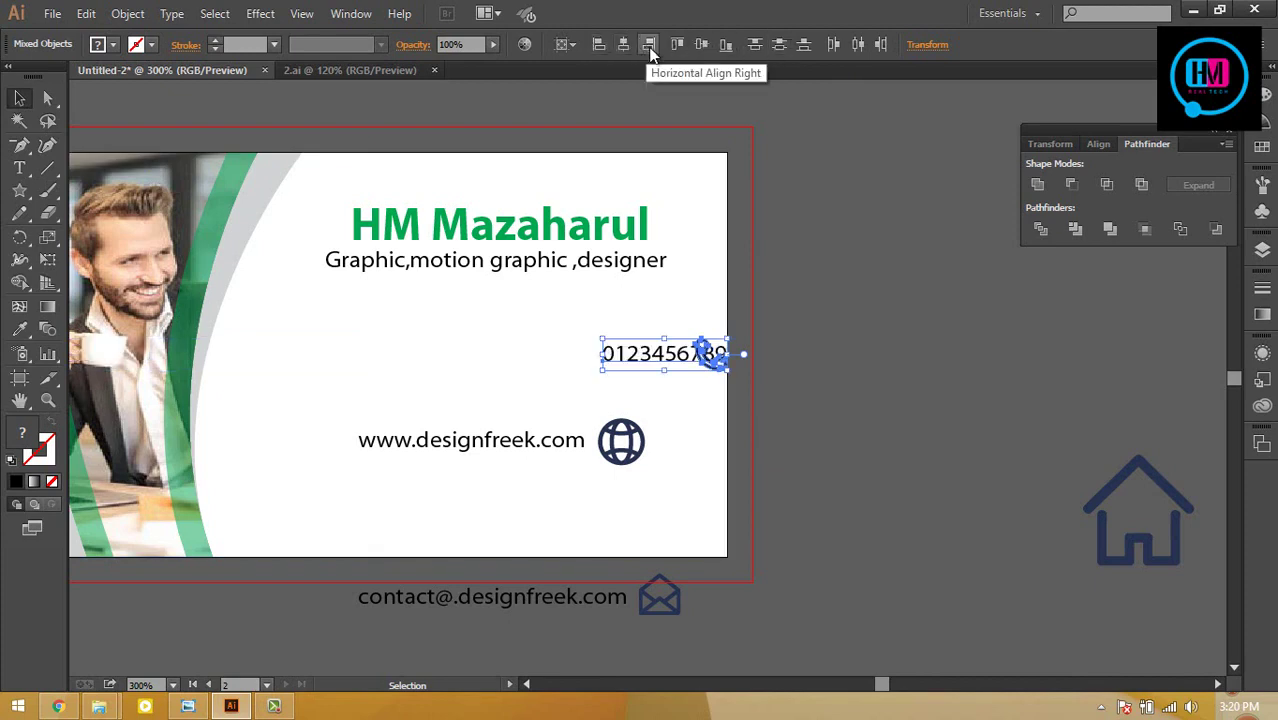
{"action": "left_click", "coordinate": [623, 44]}
{"action": "left_click", "coordinate": [798, 343]}
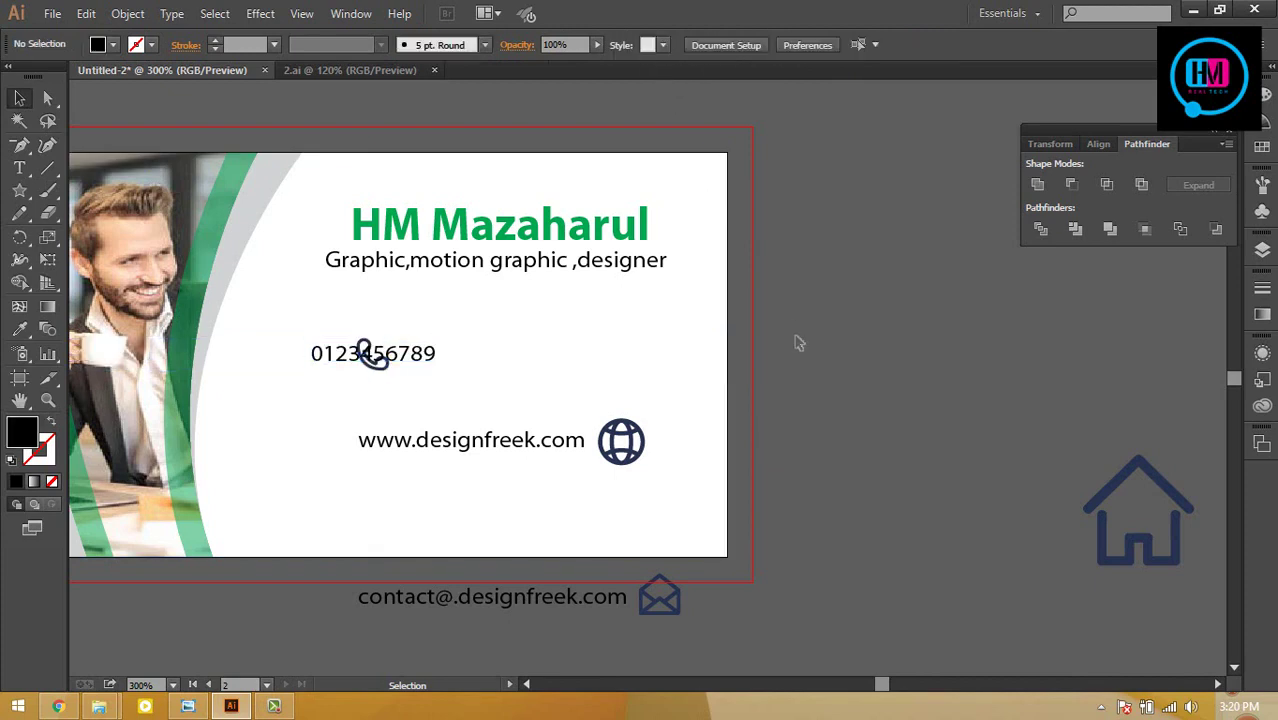
{"action": "mouse_move", "coordinate": [375, 372]}
{"action": "left_mouse_down"}
{"action": "mouse_move", "coordinate": [645, 368]}
{"action": "mouse_move", "coordinate": [650, 355]}
{"action": "mouse_move", "coordinate": [649, 391]}
{"action": "left_mouse_up"}
{"action": "left_click", "coordinate": [373, 353], "text": "shift"}
{"action": "left_click", "coordinate": [600, 400]}
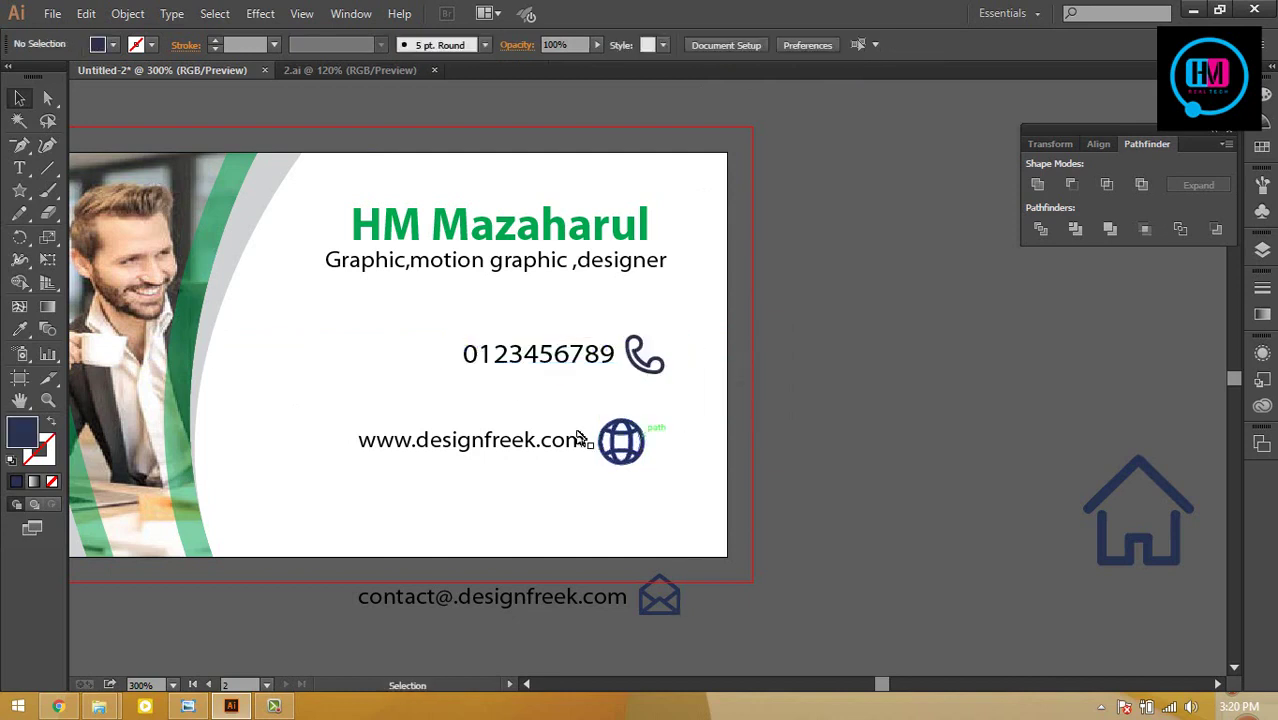
- Align the website text to its globe with Align to Selection, vertical centre and right alignment
{"action": "left_click_drag", "start_coordinate": [645, 443], "coordinate": [675, 432]}
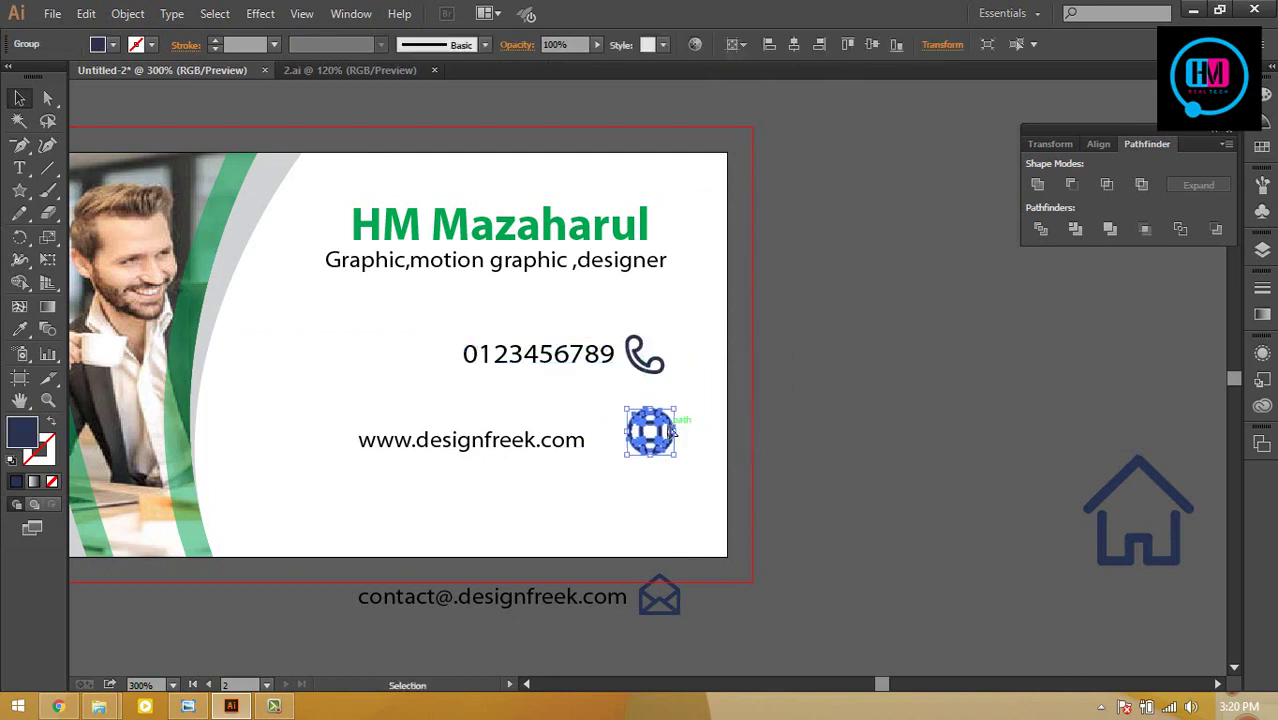
{"action": "mouse_move", "coordinate": [522, 450]}
{"action": "left_mouse_down"}
{"action": "mouse_move", "coordinate": [556, 442]}
{"action": "mouse_move", "coordinate": [551, 425]}
{"action": "left_mouse_up"}
{"action": "left_click", "coordinate": [645, 428]}
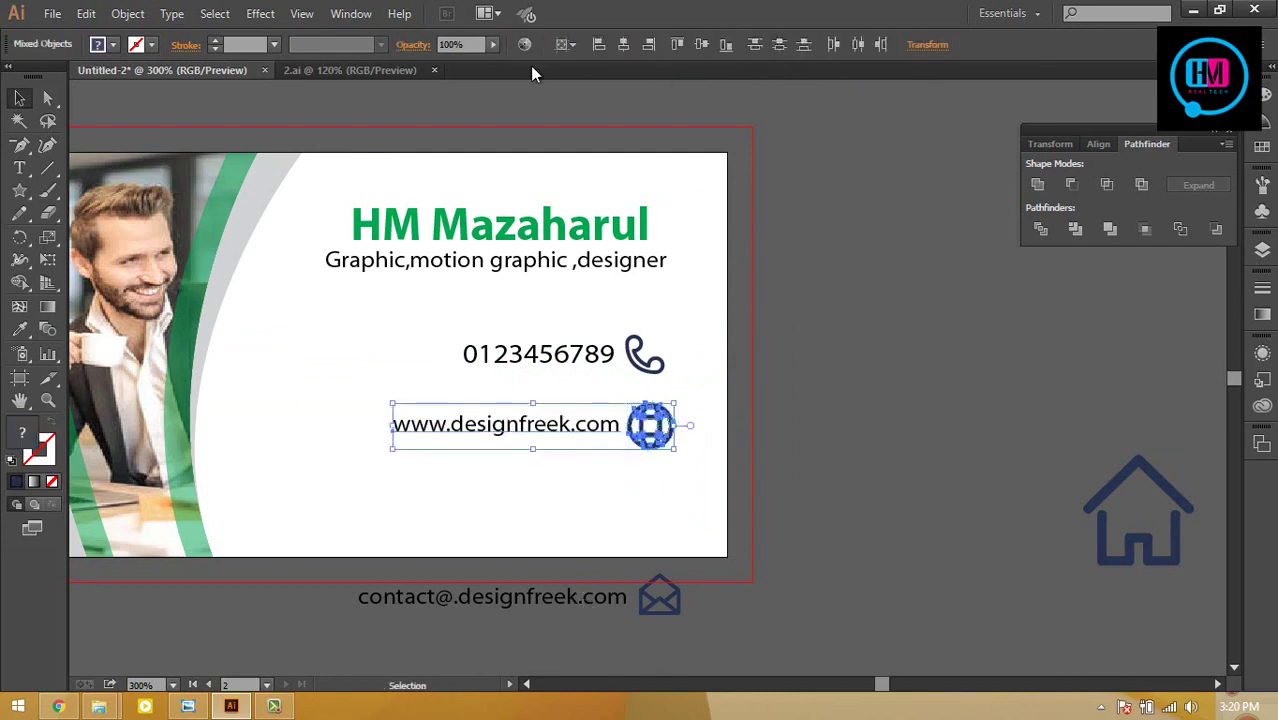
{"action": "left_click", "coordinate": [565, 44]}
{"action": "left_click", "coordinate": [581, 65]}
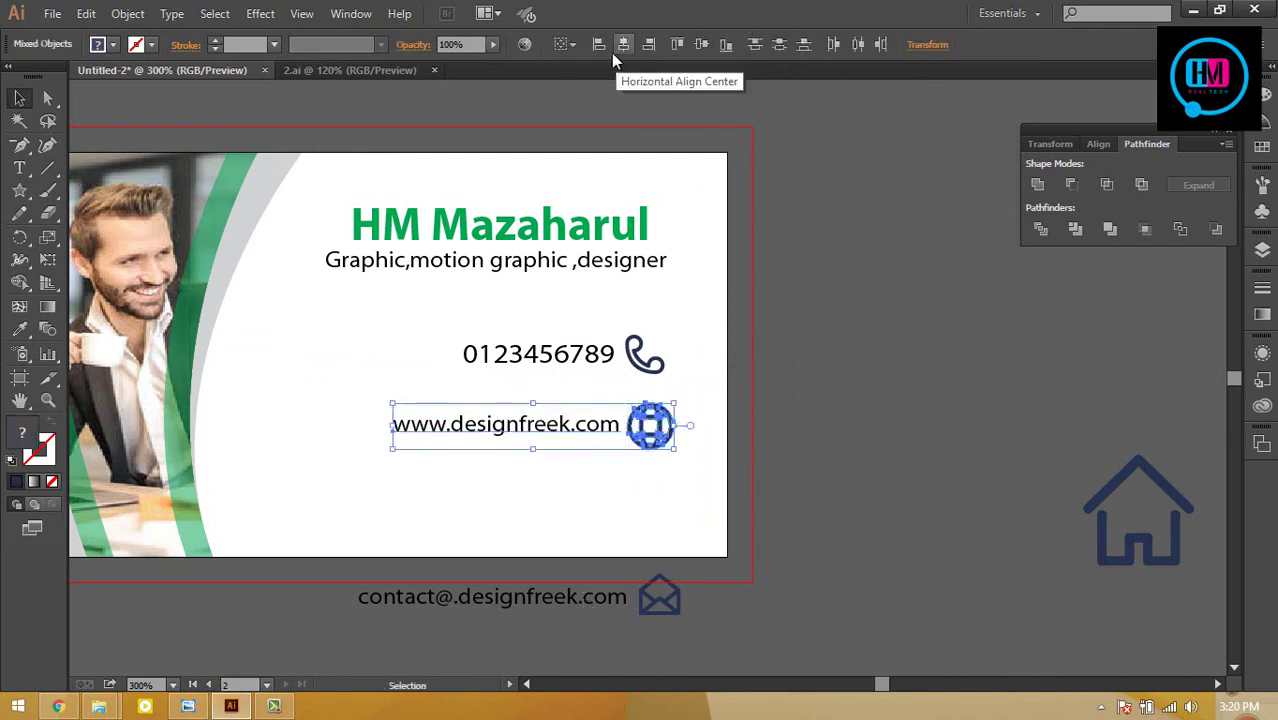
{"action": "left_click", "coordinate": [700, 48]}
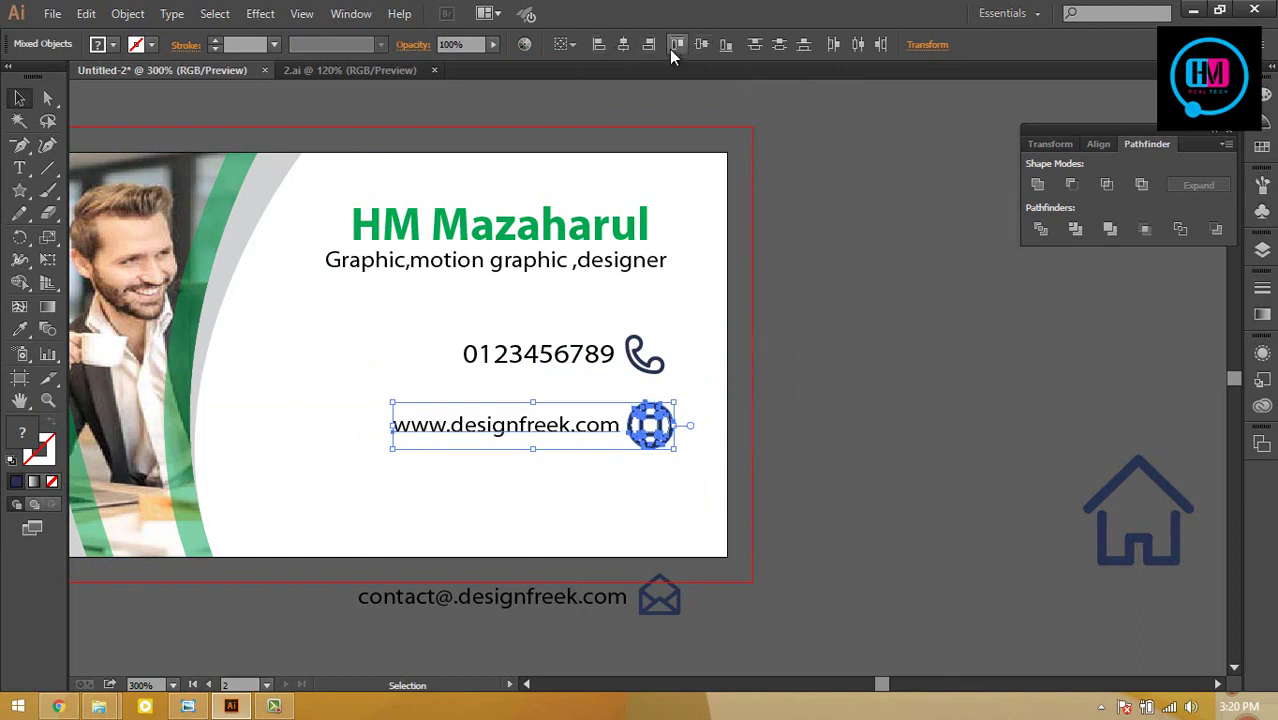
{"action": "left_click", "coordinate": [648, 44]}
{"action": "left_click", "coordinate": [542, 436]}
{"action": "key", "text": "Left"}
{"action": "key", "text": "Left"}
{"action": "key", "text": "Left"}
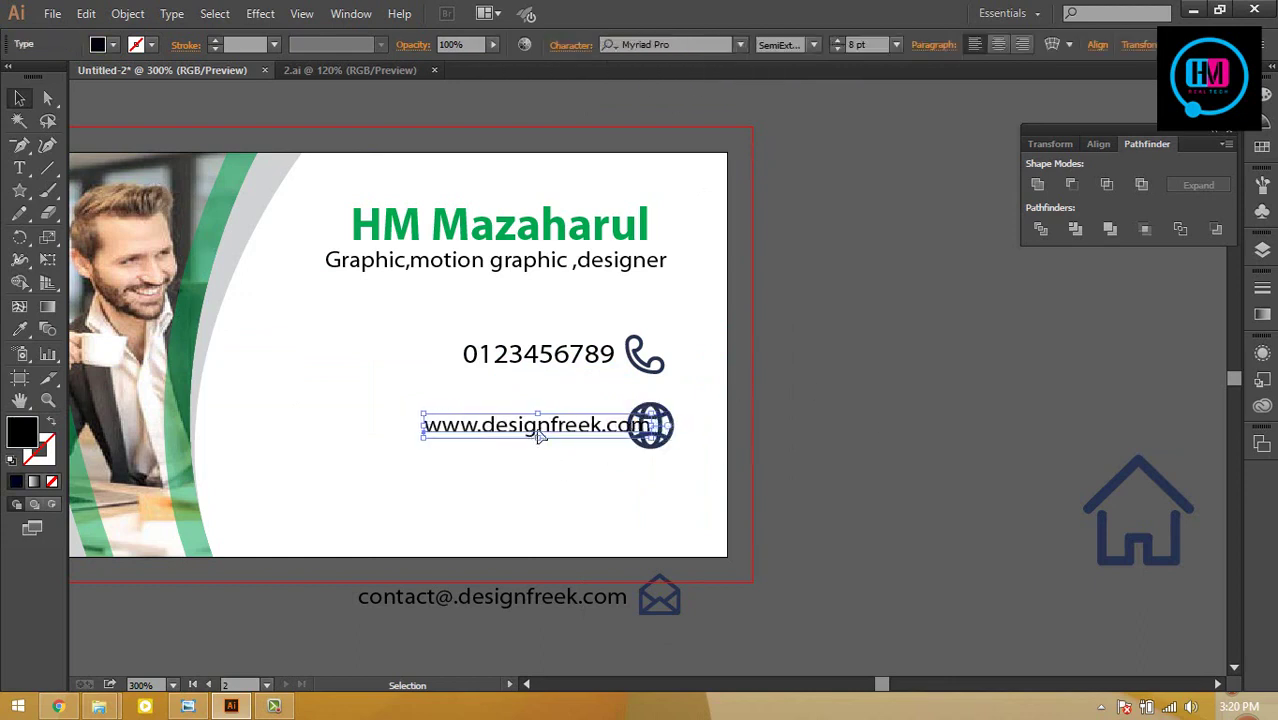
{"action": "key", "text": "Left"}
{"action": "key", "text": "Left"}
{"action": "key", "text": "Left"}
{"action": "left_click", "coordinate": [801, 617]}
- Vertically centre the e-mail text on its envelope and move the row under the website line
{"action": "left_click", "coordinate": [659, 596]}
{"action": "left_click_drag", "start_coordinate": [555, 625], "coordinate": [679, 612]}
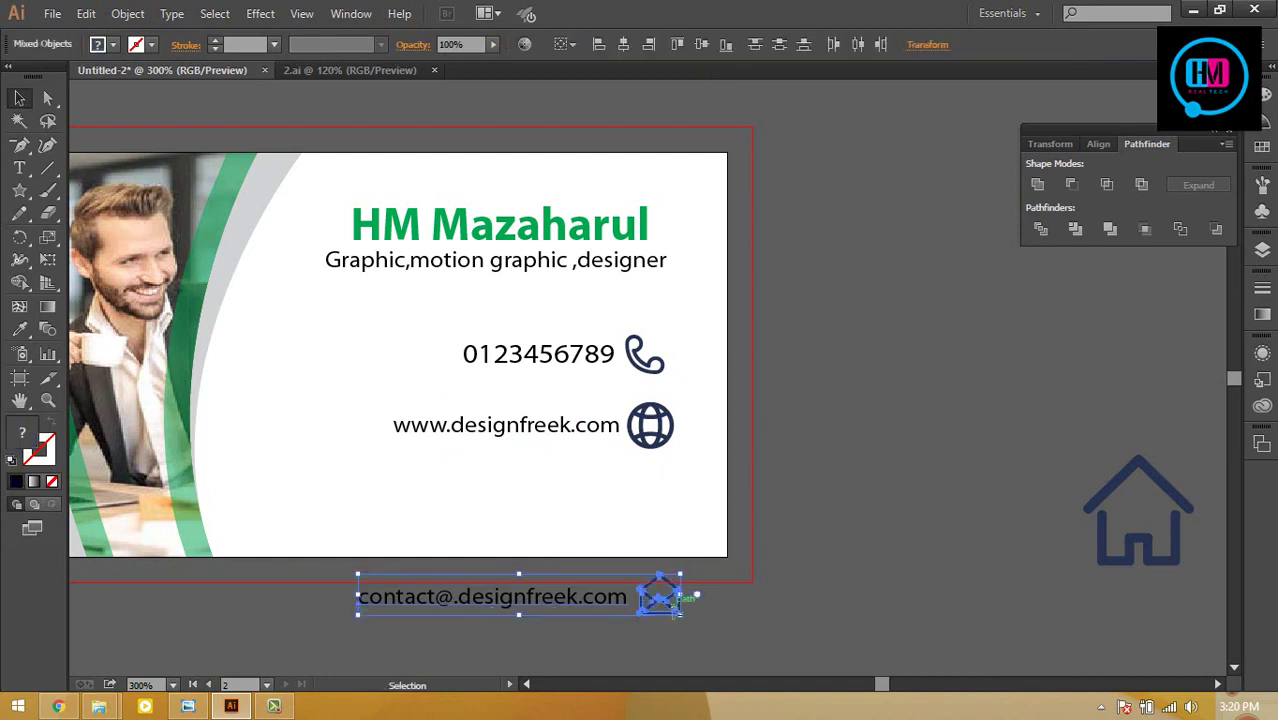
{"action": "left_click", "coordinate": [561, 44]}
{"action": "left_click", "coordinate": [600, 63]}
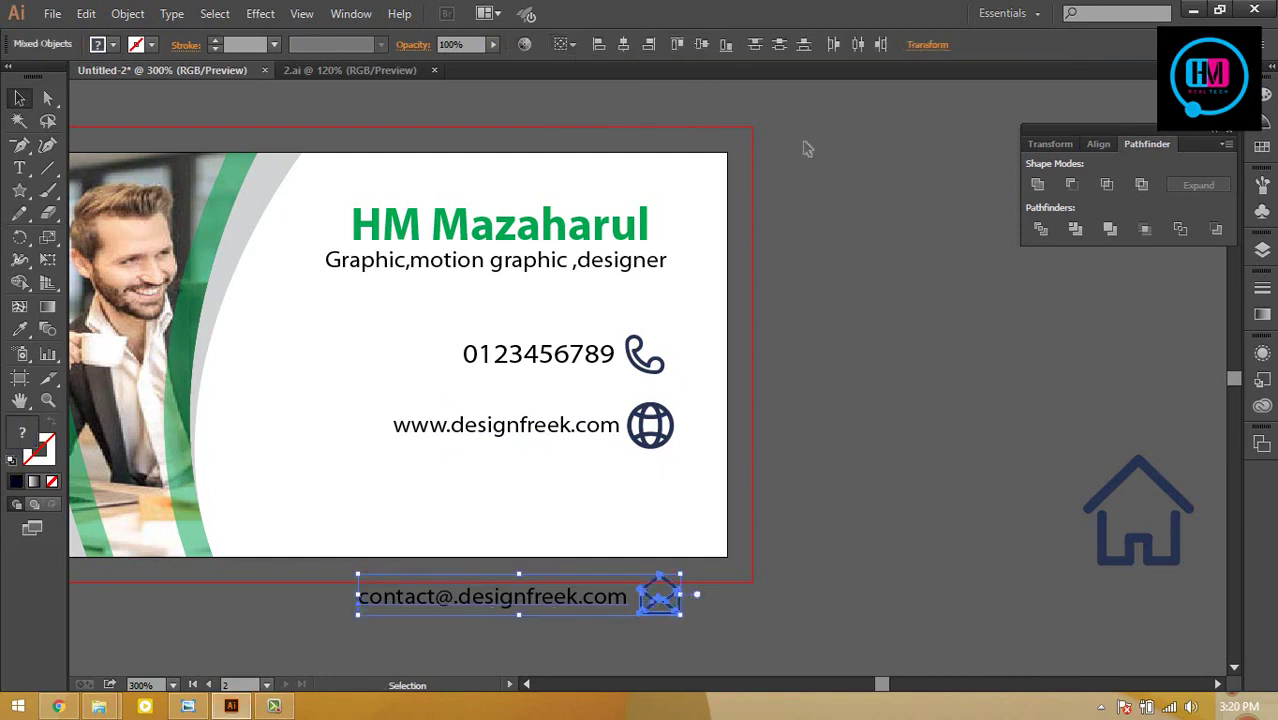
{"action": "left_click", "coordinate": [698, 45]}
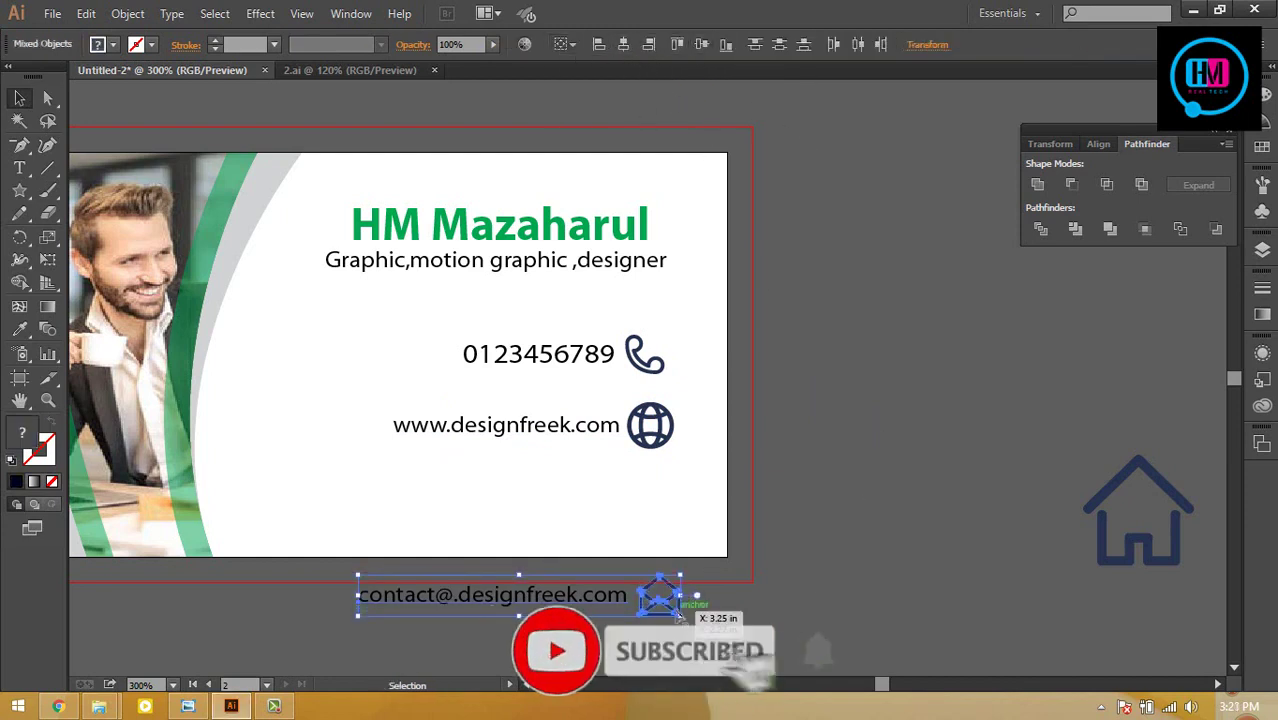
{"action": "left_click_drag", "start_coordinate": [676, 612], "coordinate": [665, 516]}
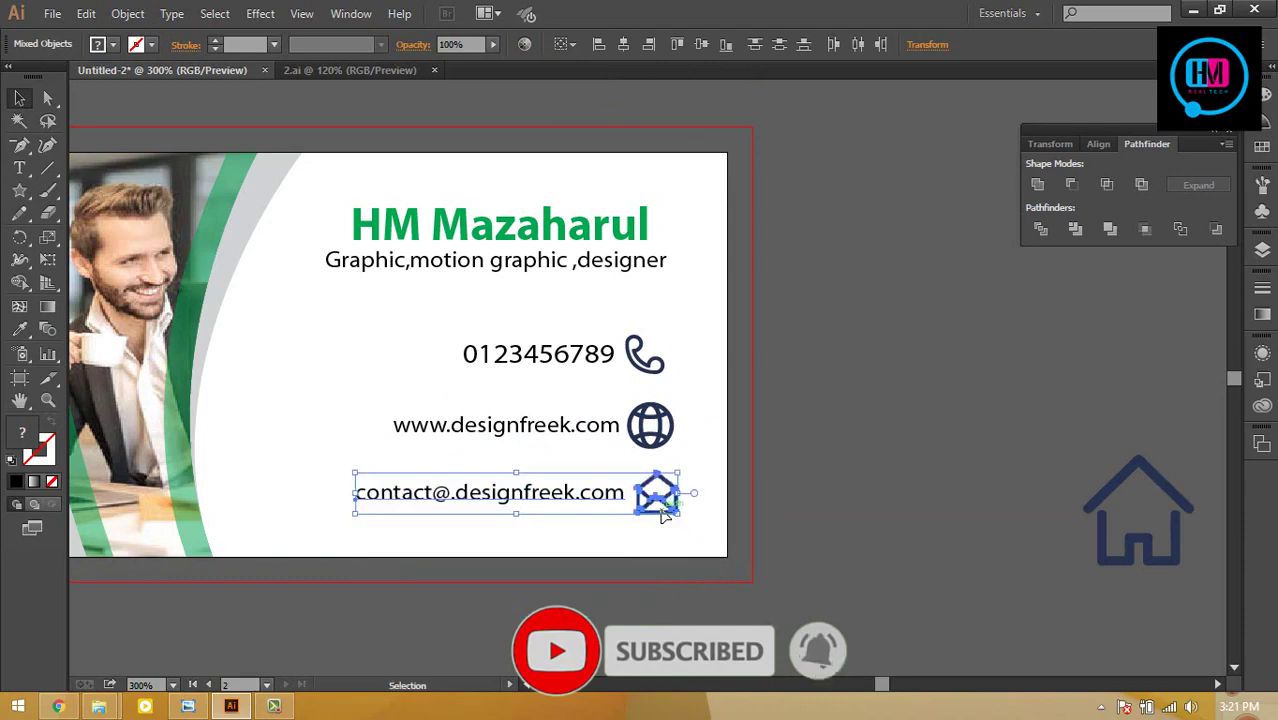
{"action": "left_click", "coordinate": [820, 430]}
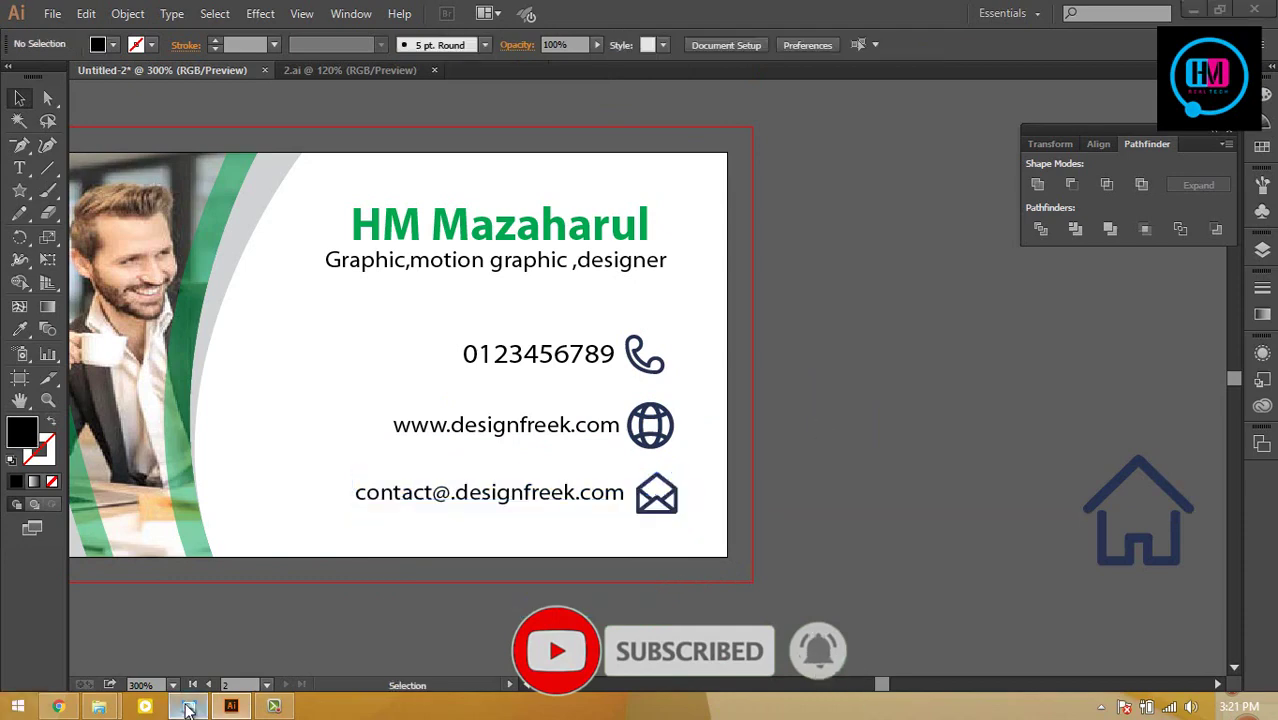
- Check the reference card image and delete the unused house icon
{"action": "left_click", "coordinate": [188, 708]}
{"action": "left_click", "coordinate": [188, 708]}
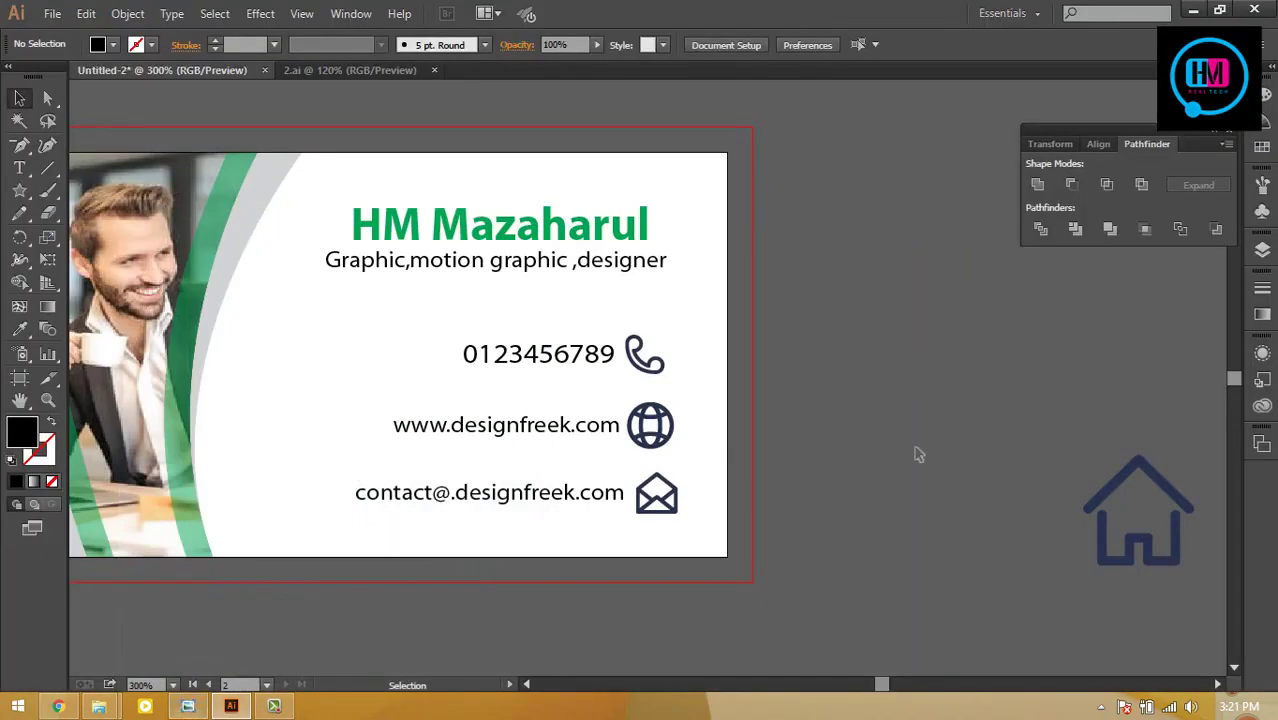
{"action": "key", "text": "ctrl+minus"}
{"action": "left_click_drag", "start_coordinate": [940, 425], "coordinate": [1017, 533]}
{"action": "key", "text": "Delete"}
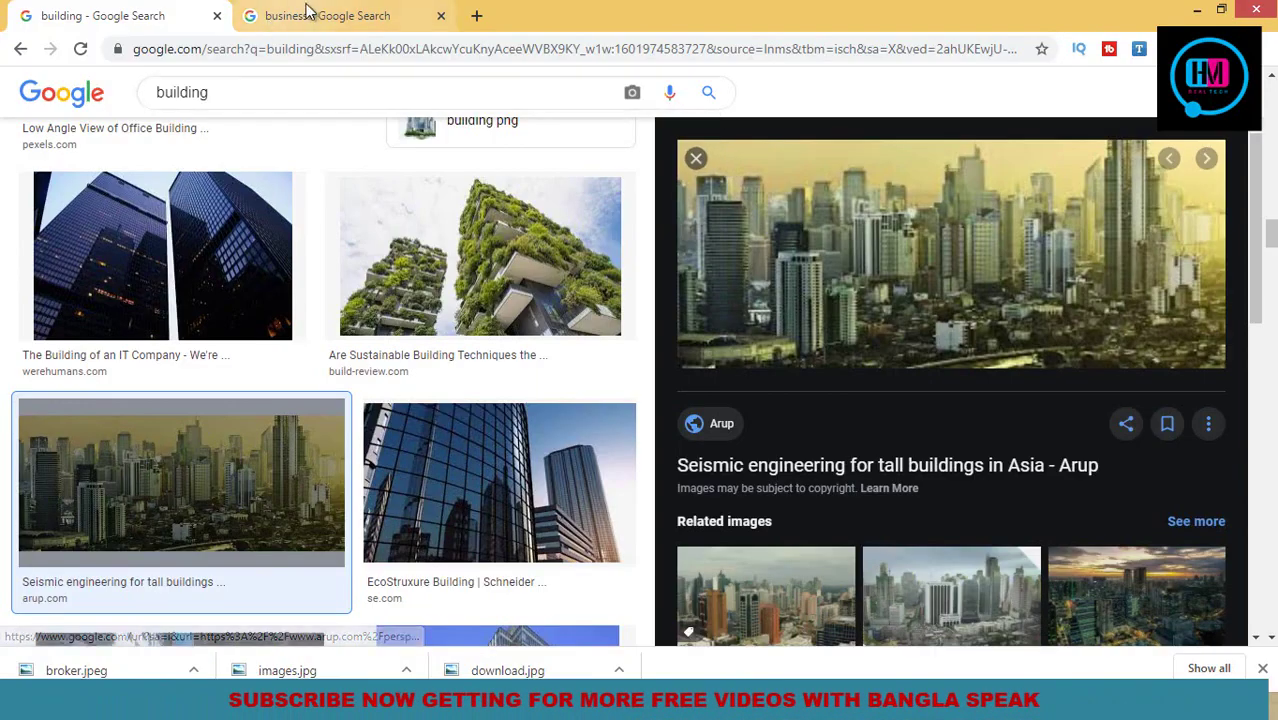
- Close the old browser tabs and search Google for 'qr code'
{"action": "left_click", "coordinate": [476, 16]}
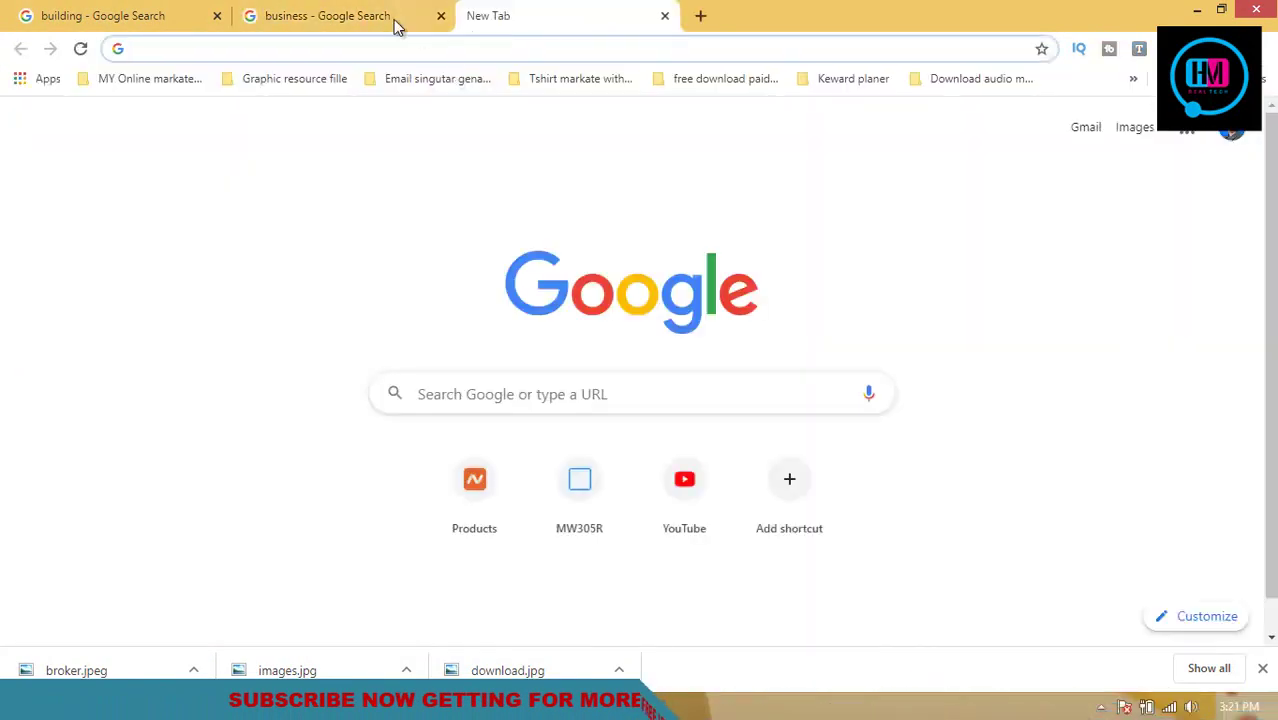
{"action": "left_click", "coordinate": [443, 18]}
{"action": "left_click", "coordinate": [217, 16]}
{"action": "left_click", "coordinate": [200, 49]}
{"action": "type", "text": "qr"}
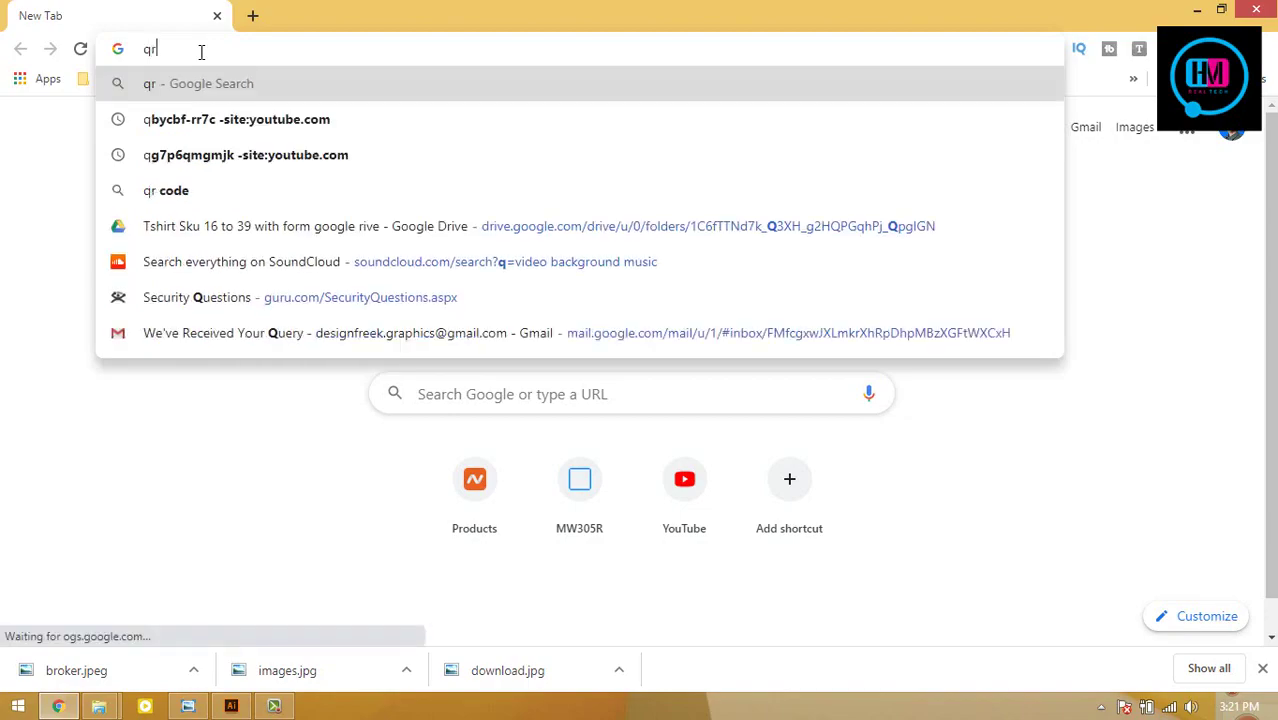
{"action": "type", "text": " cod"}
{"action": "key", "text": "Return"}
- Copy a QR code picture from the image results and return to Illustrator
{"action": "left_click", "coordinate": [244, 160]}
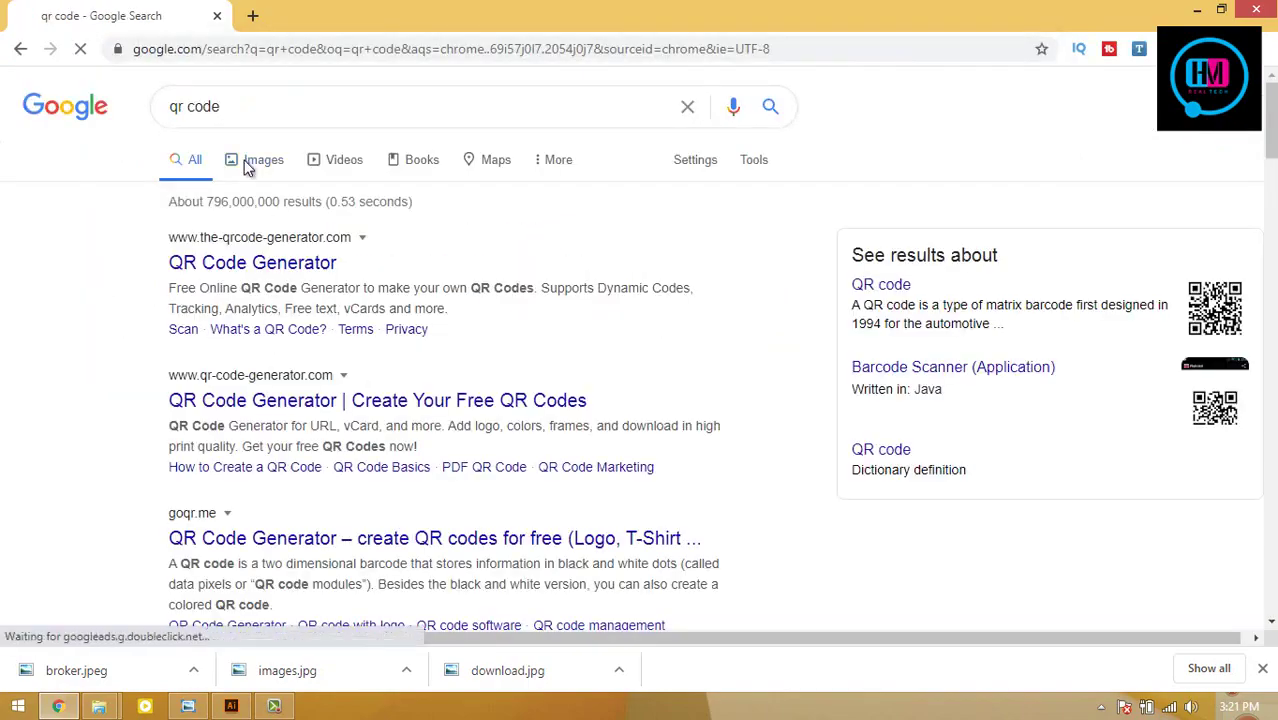
{"action": "scroll", "coordinate": [603, 425], "scroll_direction": "down", "scroll_amount": 2}
{"action": "scroll", "coordinate": [603, 425], "scroll_direction": "up", "scroll_amount": 1}
{"action": "right_click", "coordinate": [465, 271]}
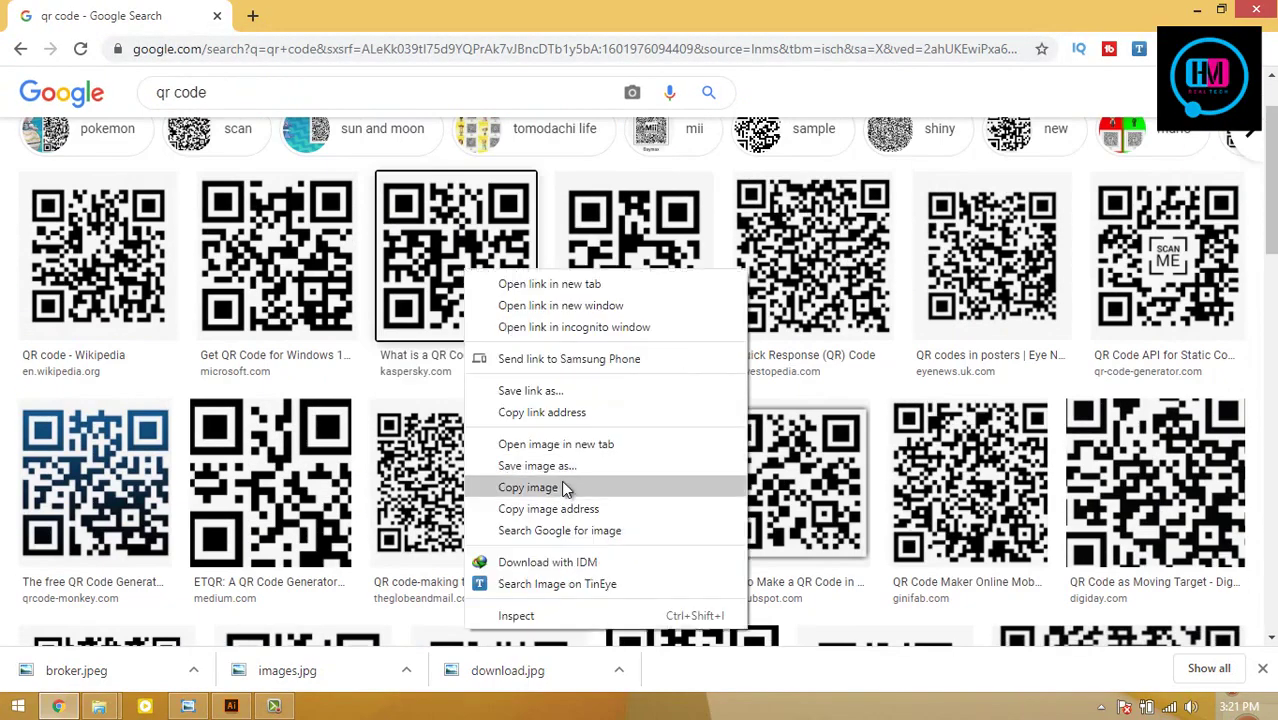
{"action": "left_click", "coordinate": [561, 487]}
{"action": "key", "text": "alt+Tab"}
- Paste the QR code, shrink it and move it left of the website line
{"action": "key", "text": "ctrl+v"}
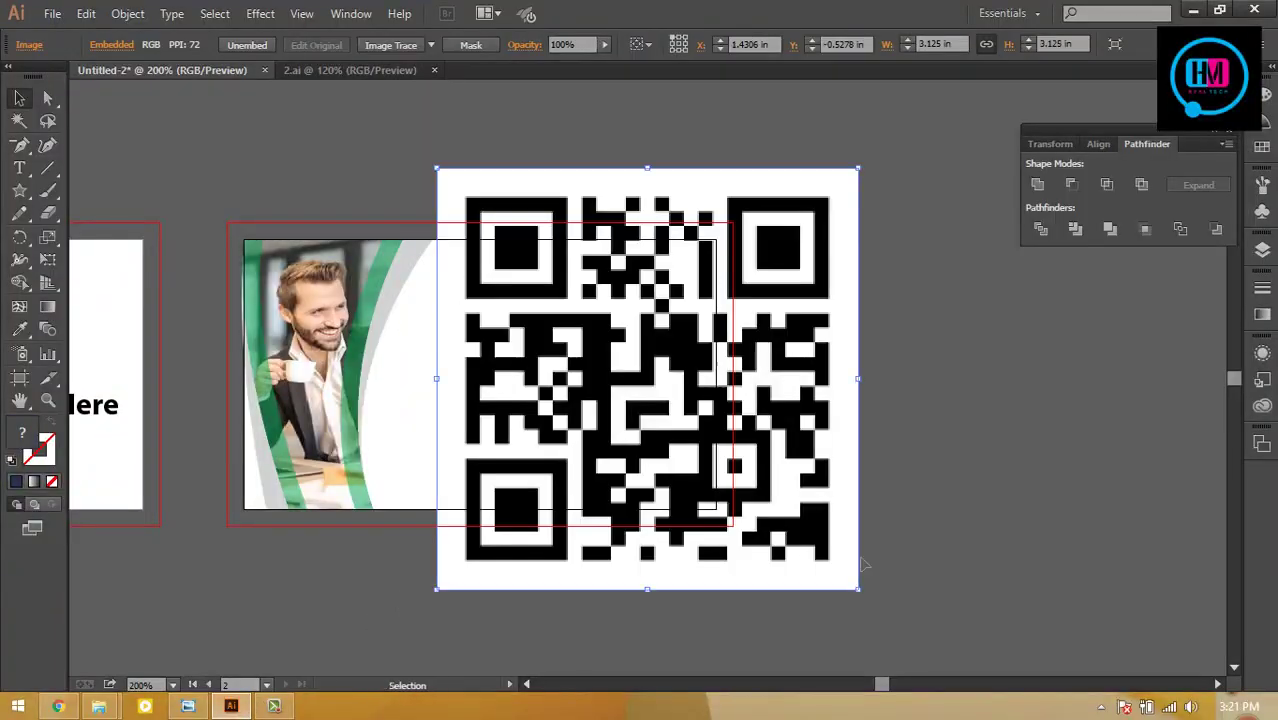
{"action": "mouse_move", "coordinate": [858, 590]}
{"action": "left_mouse_down"}
{"action": "mouse_move", "coordinate": [714, 457]}
{"action": "mouse_move", "coordinate": [528, 457]}
{"action": "left_mouse_up"}
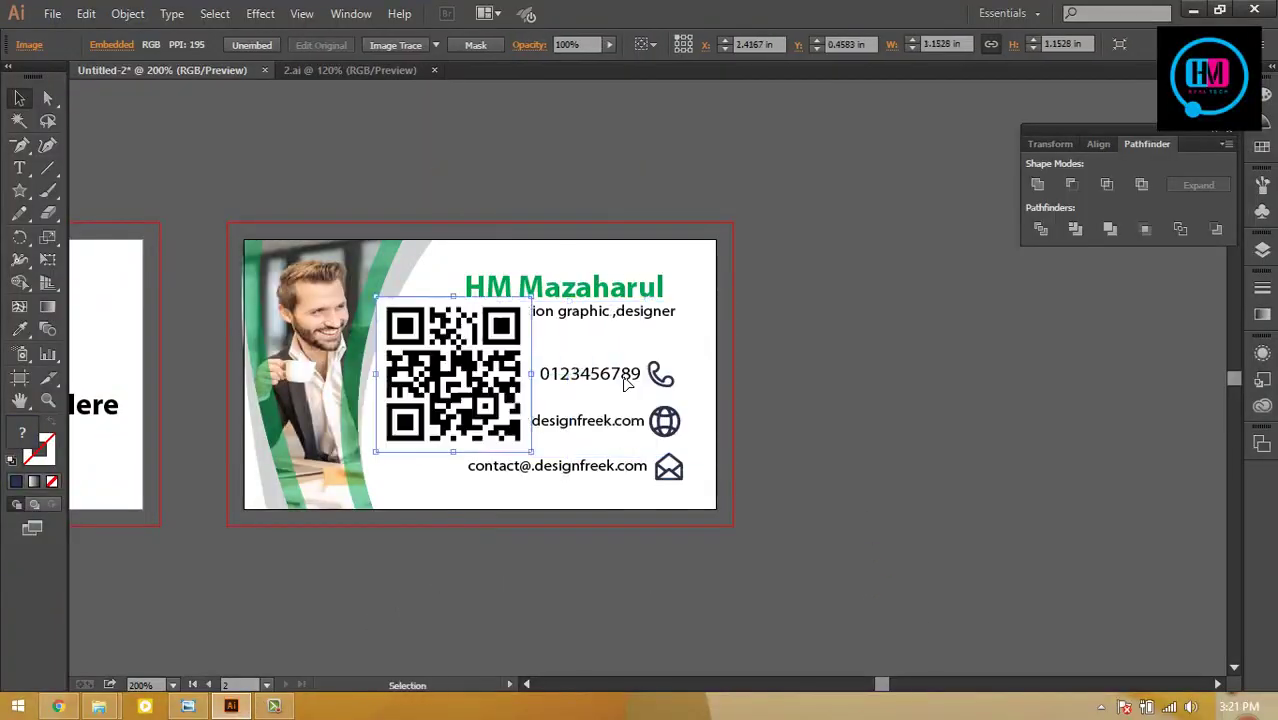
{"action": "key", "text": "ctrl+plus"}
{"action": "left_click_drag", "start_coordinate": [1098, 567], "coordinate": [1188, 577]}
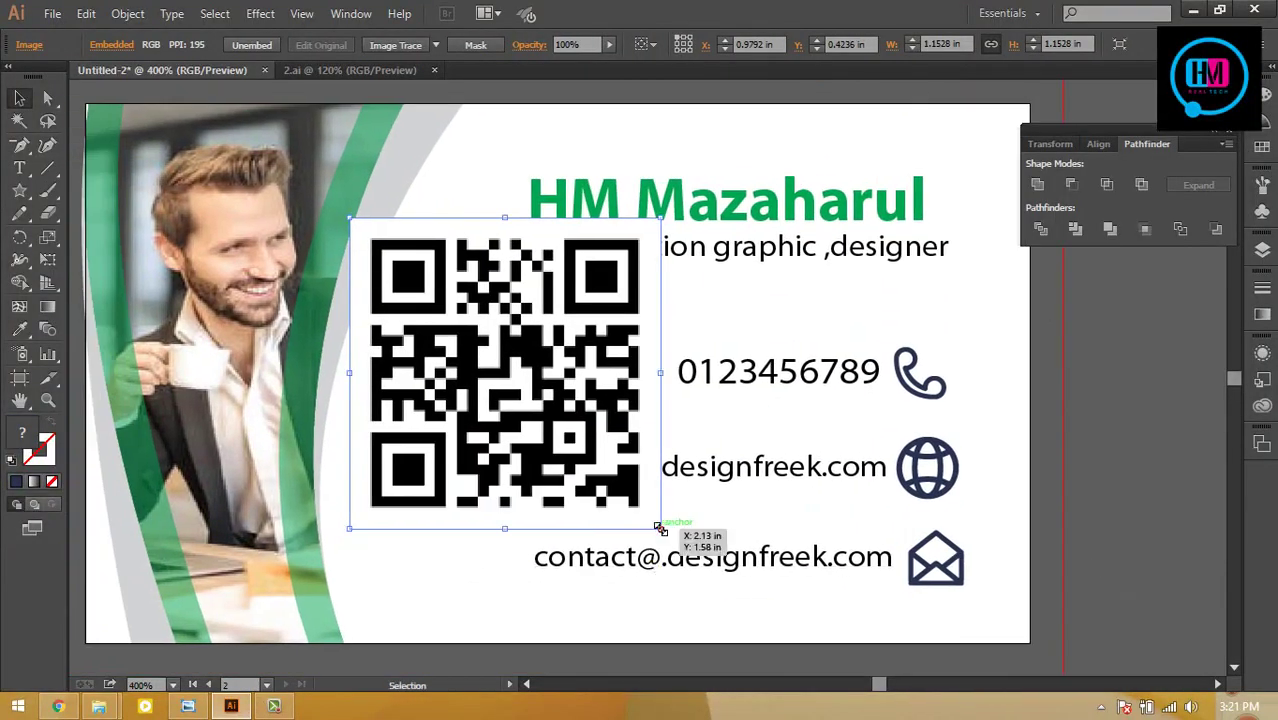
{"action": "left_click_drag", "start_coordinate": [660, 528], "coordinate": [585, 452]}
{"action": "left_click_drag", "start_coordinate": [510, 400], "coordinate": [455, 480]}
{"action": "left_click_drag", "start_coordinate": [530, 530], "coordinate": [440, 482]}
- Fine-tune the QR code's position and size to about 0.49 in, comparing with the reference card
{"action": "left_click", "coordinate": [1104, 484]}
{"action": "key", "text": "ctrl+minus"}
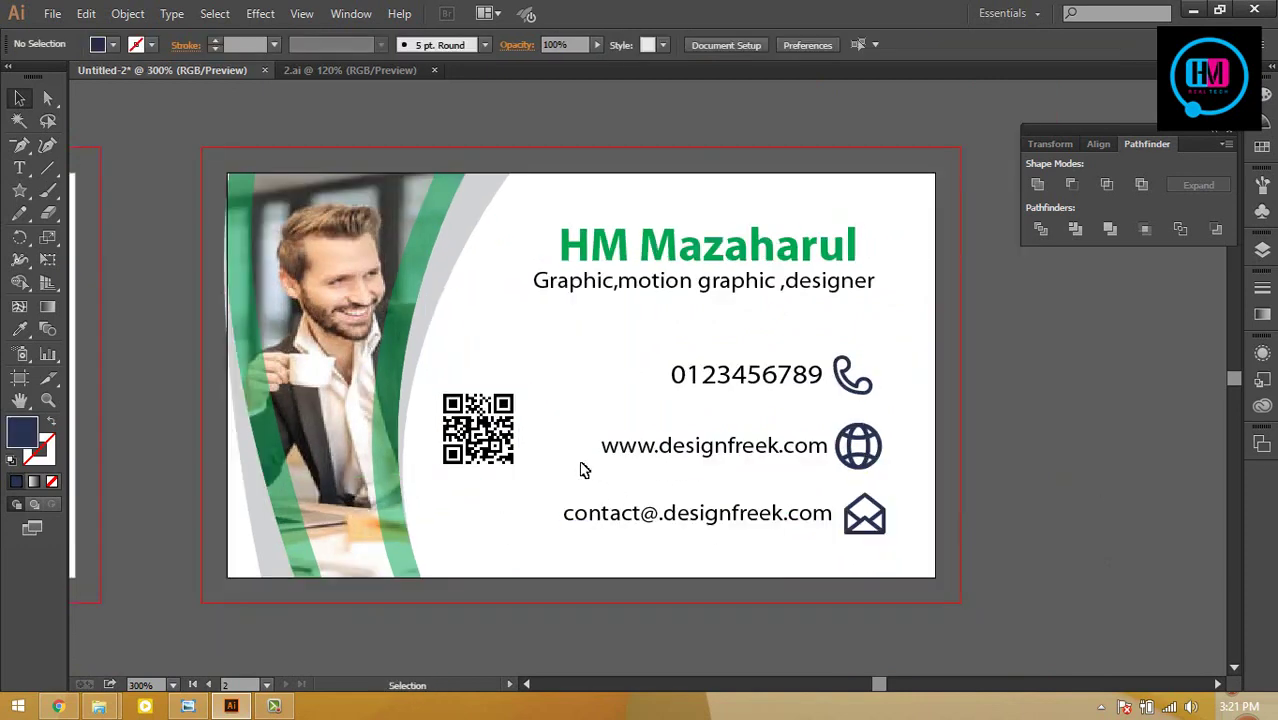
{"action": "left_click", "coordinate": [472, 442]}
{"action": "key", "text": "Right"}
{"action": "key", "text": "Right"}
{"action": "key", "text": "Right"}
{"action": "key", "text": "Right"}
{"action": "key", "text": "Right"}
{"action": "key", "text": "Right"}
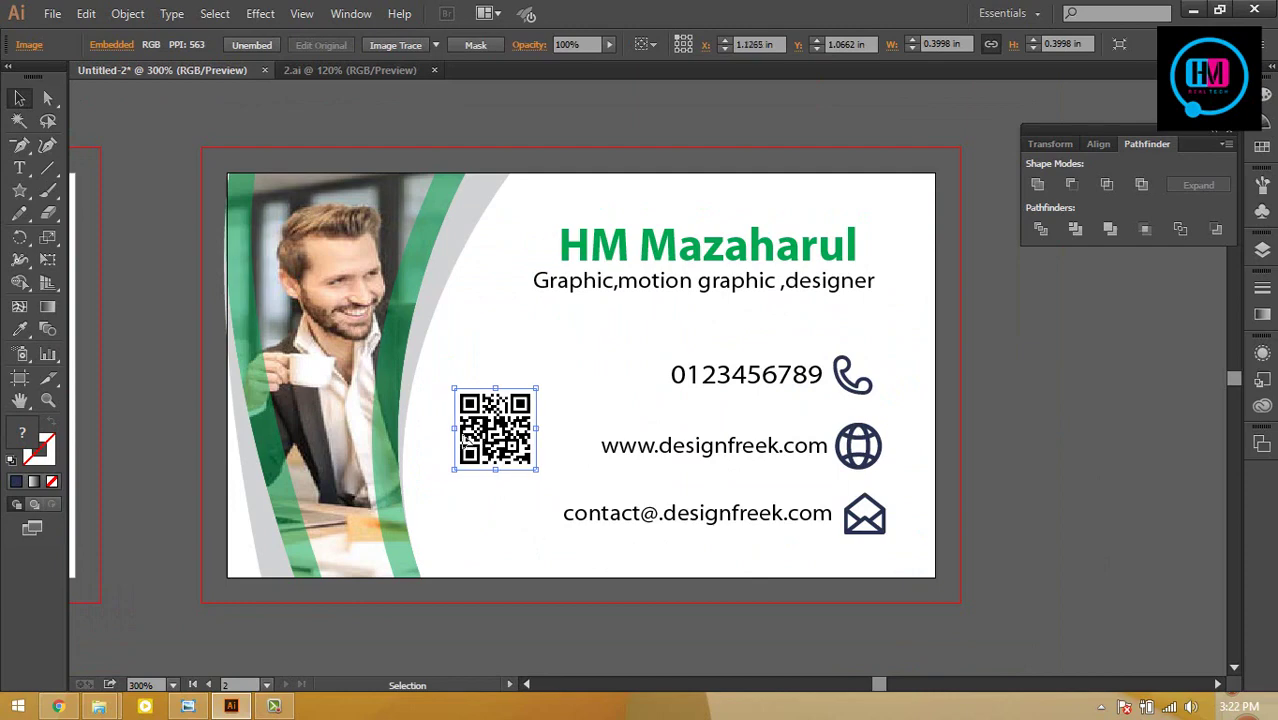
{"action": "left_click", "coordinate": [190, 706]}
{"action": "left_click", "coordinate": [186, 707]}
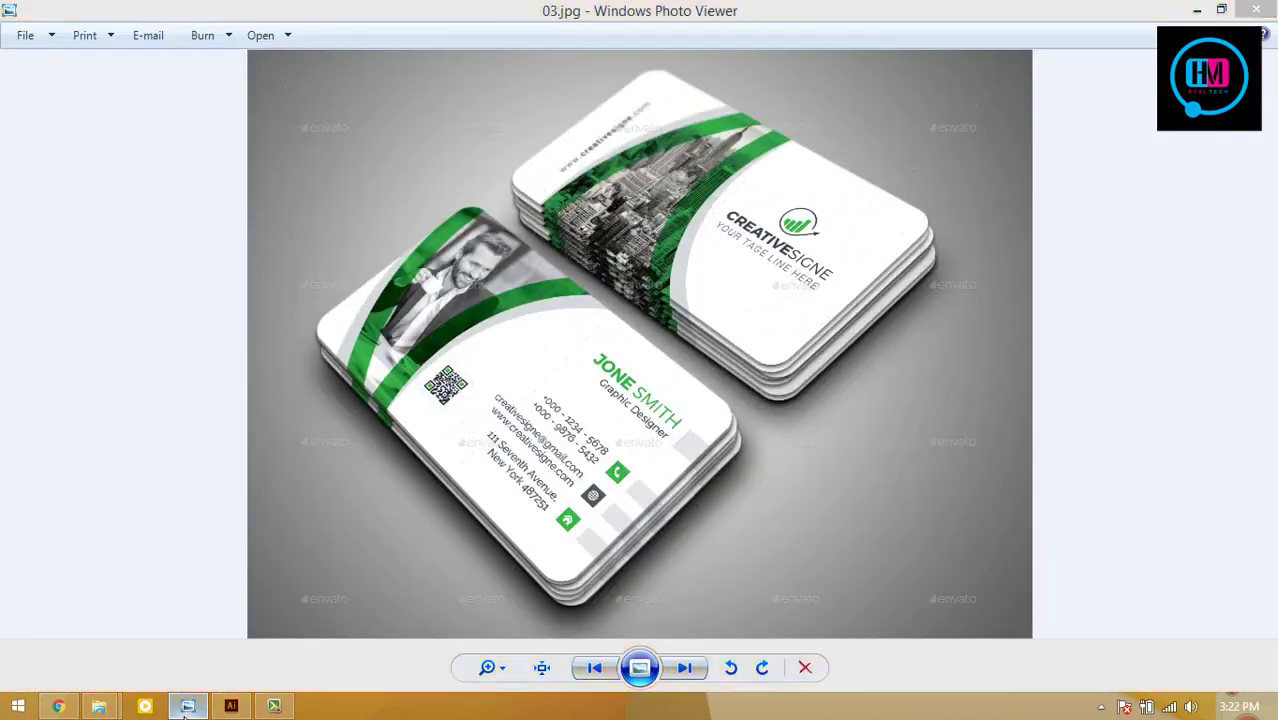
{"action": "left_click_drag", "start_coordinate": [540, 470], "coordinate": [556, 489]}
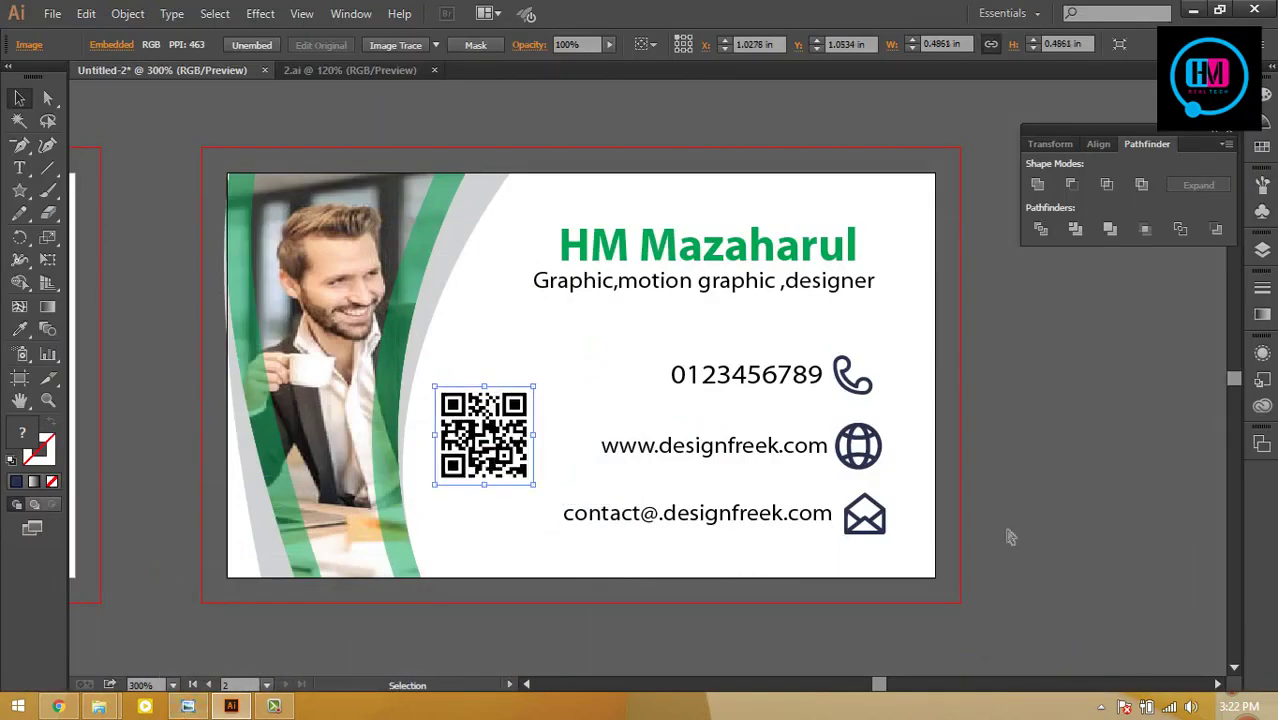